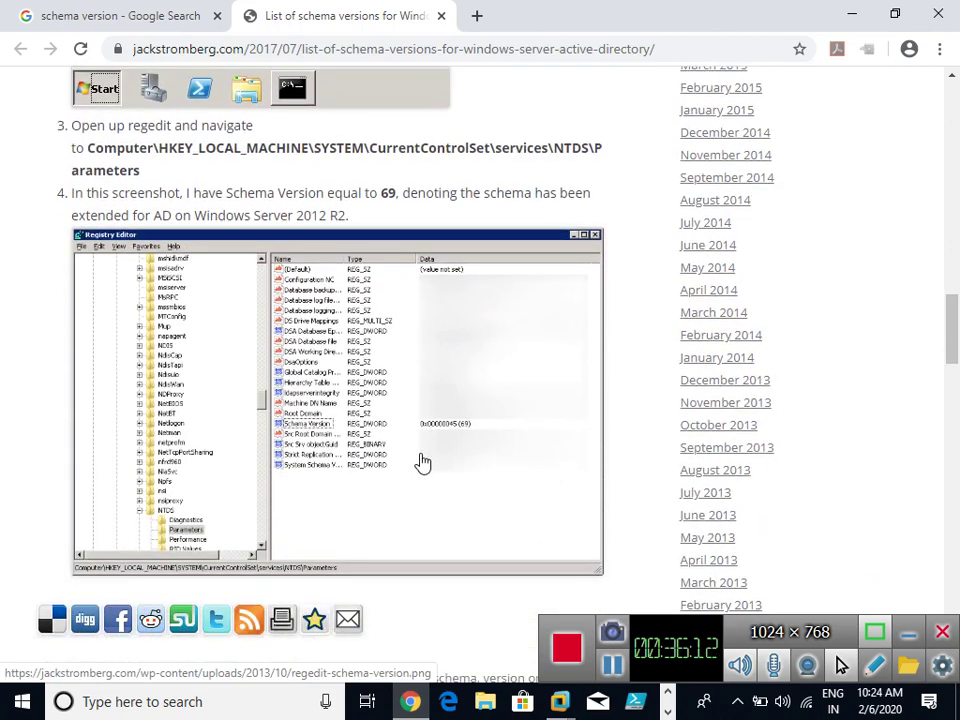
Scroll the schema-versions article, then select and deselect the NTDS Parameters registry path.
scroll(423, 462, "up", 2)
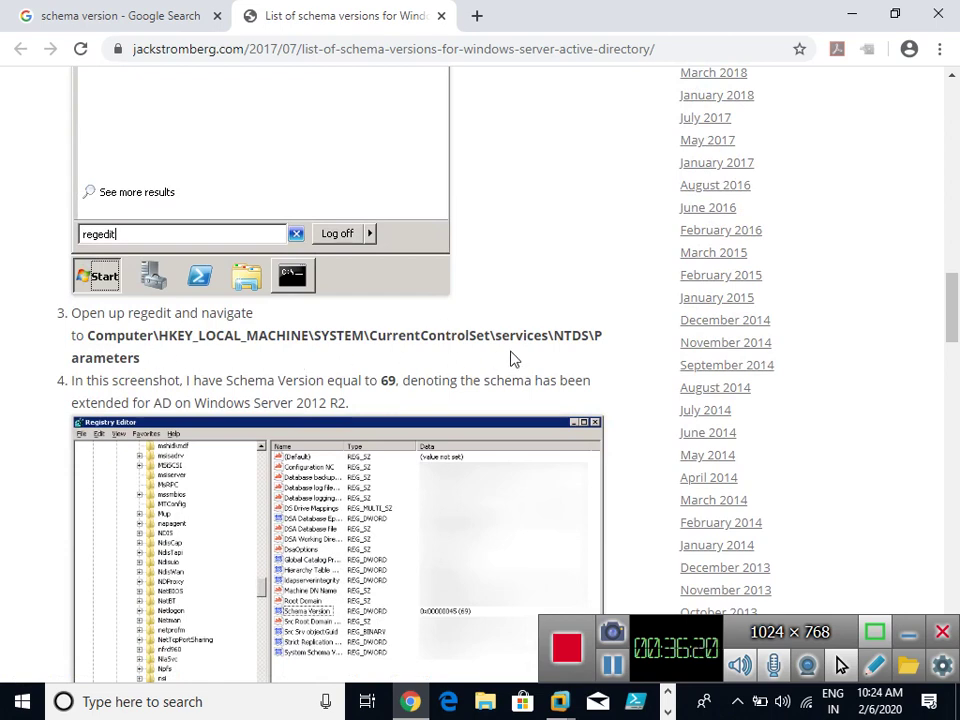
scroll(514, 360, "up", 4)
scroll(514, 360, "up", 1)
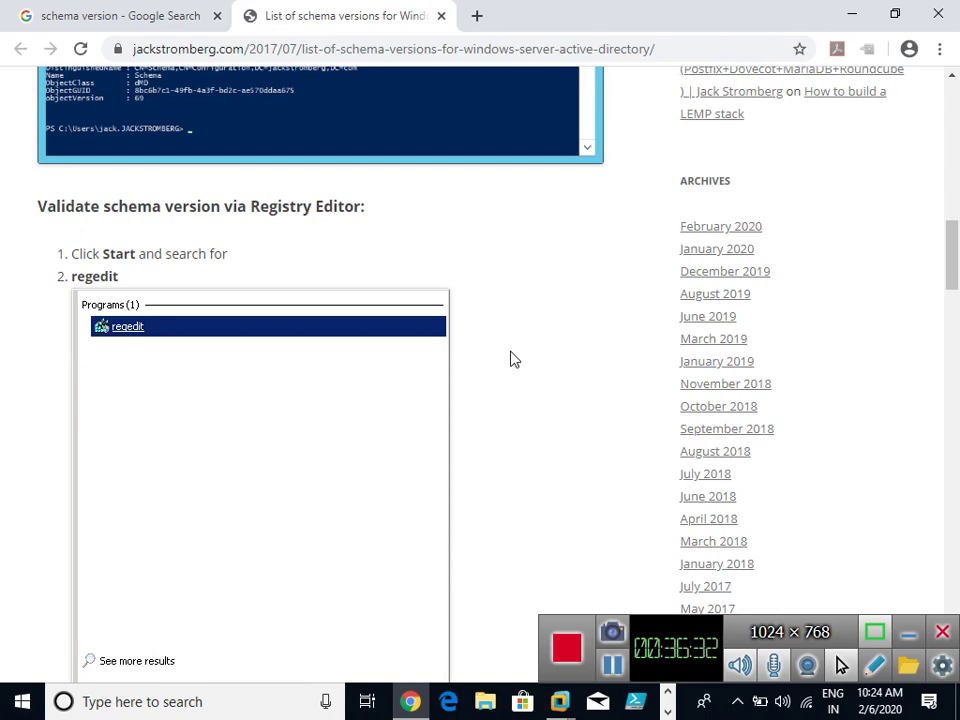
scroll(510, 358, "up", 5)
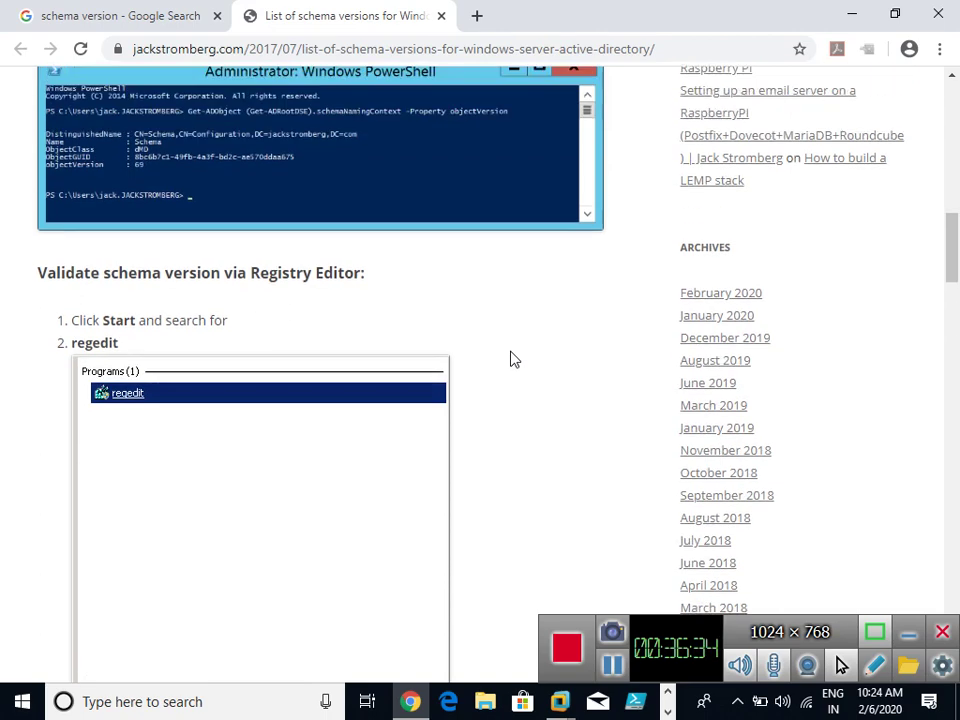
scroll(510, 358, "up", 1)
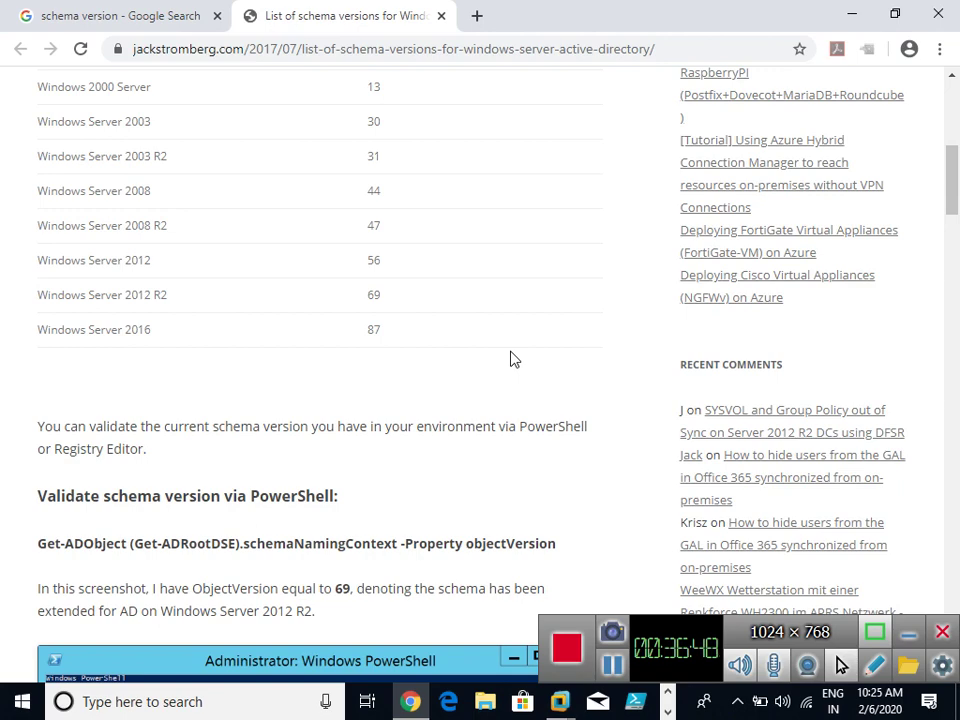
scroll(510, 359, "down", 2)
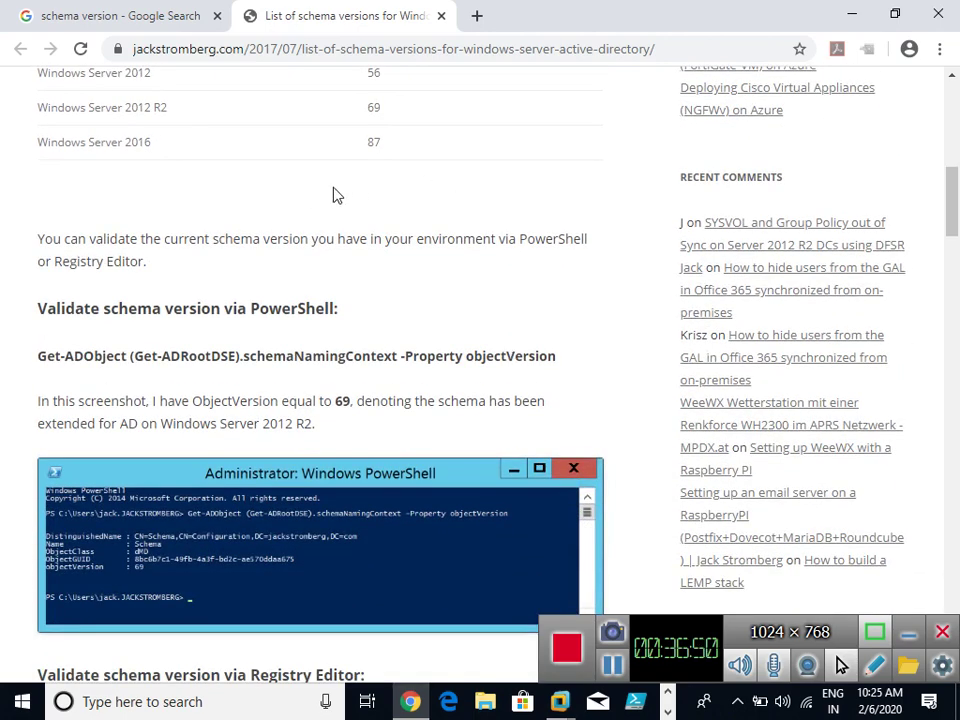
scroll(463, 186, "down", 2)
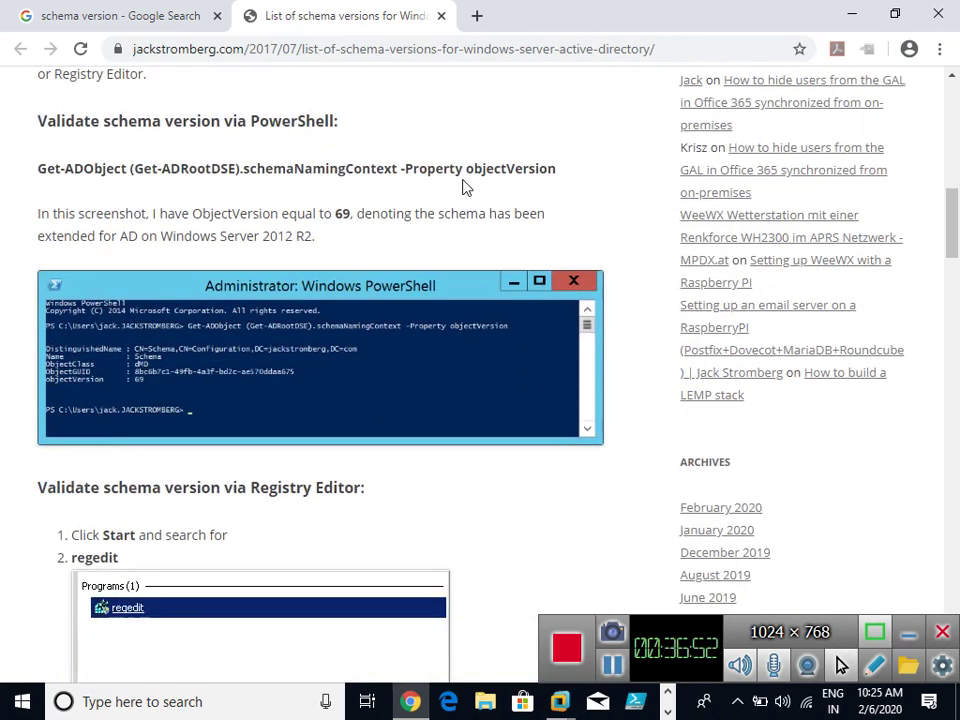
scroll(463, 186, "down", 9)
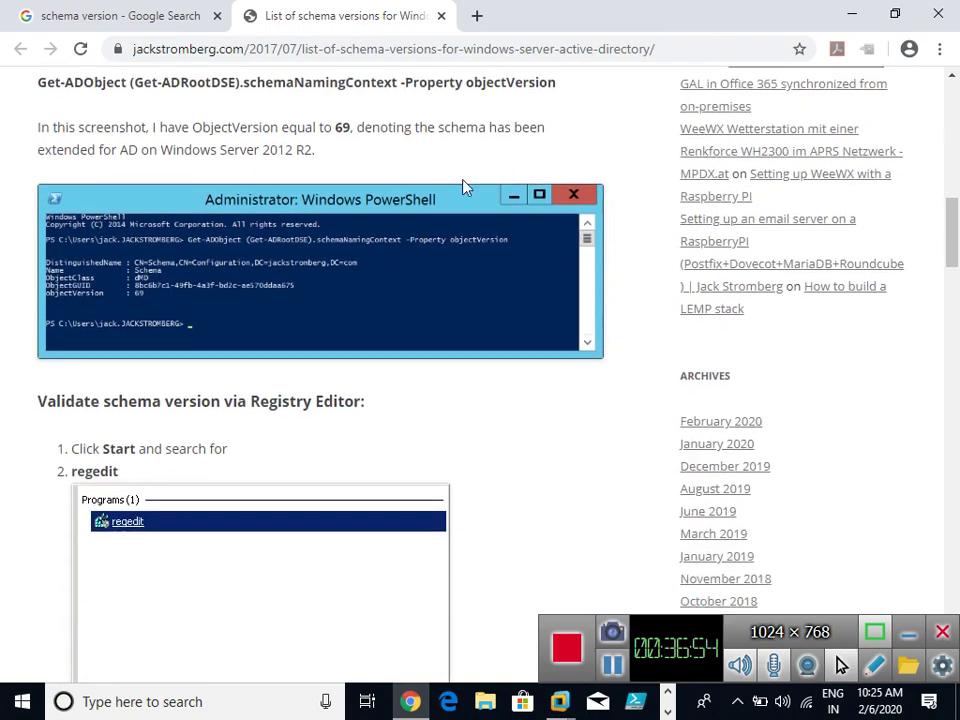
scroll(210, 161, "down", 2)
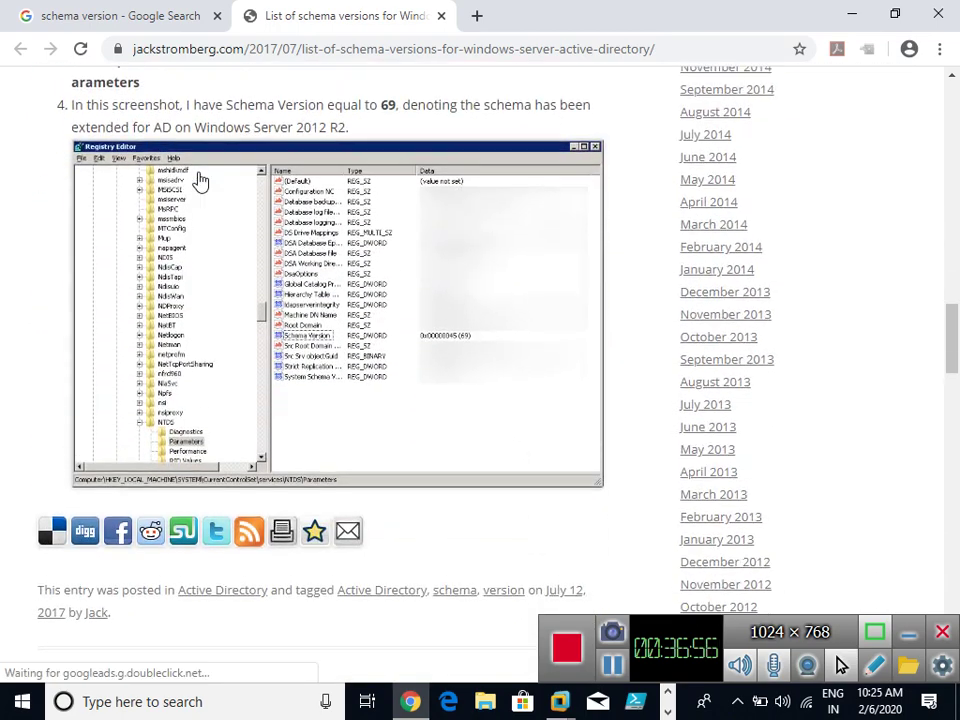
scroll(199, 180, "up", 2)
left_click_drag(88, 241, 603, 268)
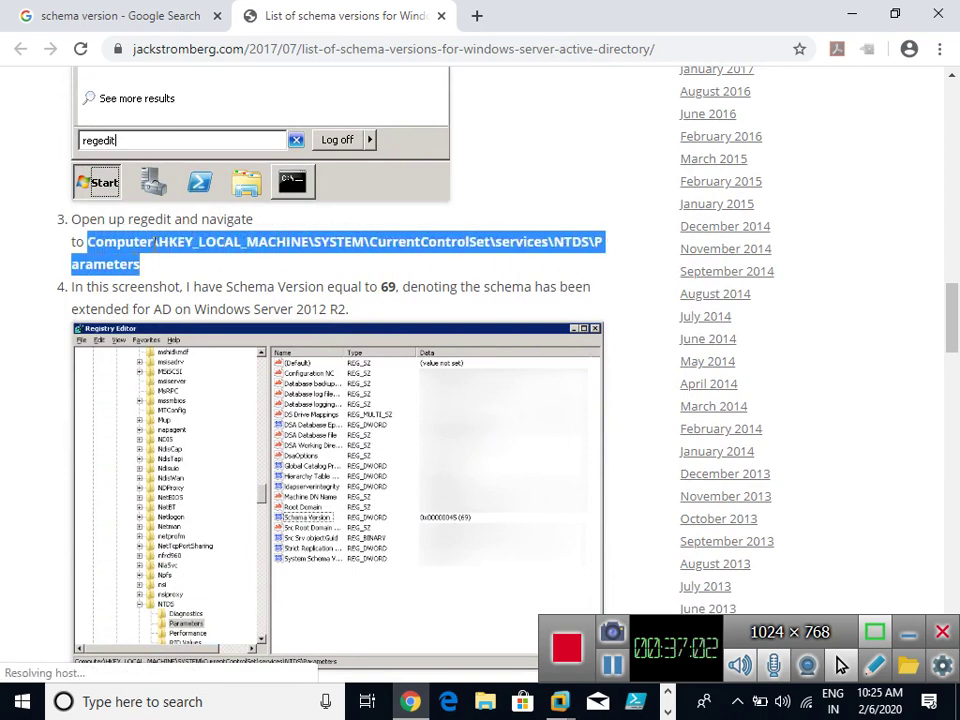
left_click(221, 266)
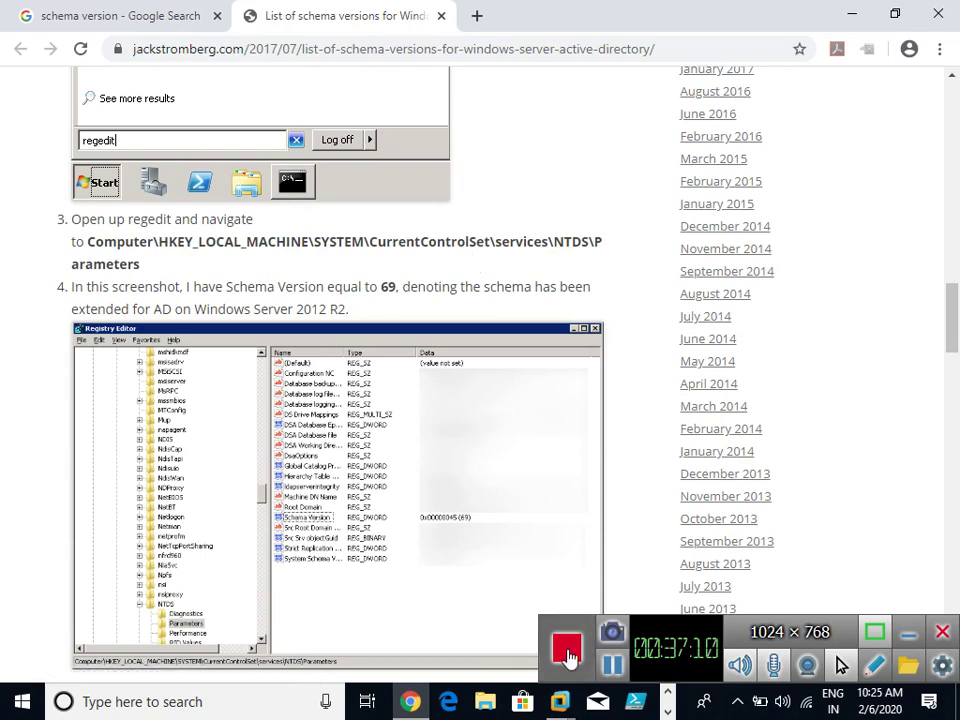
Switch to the Server-01 virtual machine, leave full screen and maximize the VMware window.
left_click(559, 703)
left_click(446, 602)
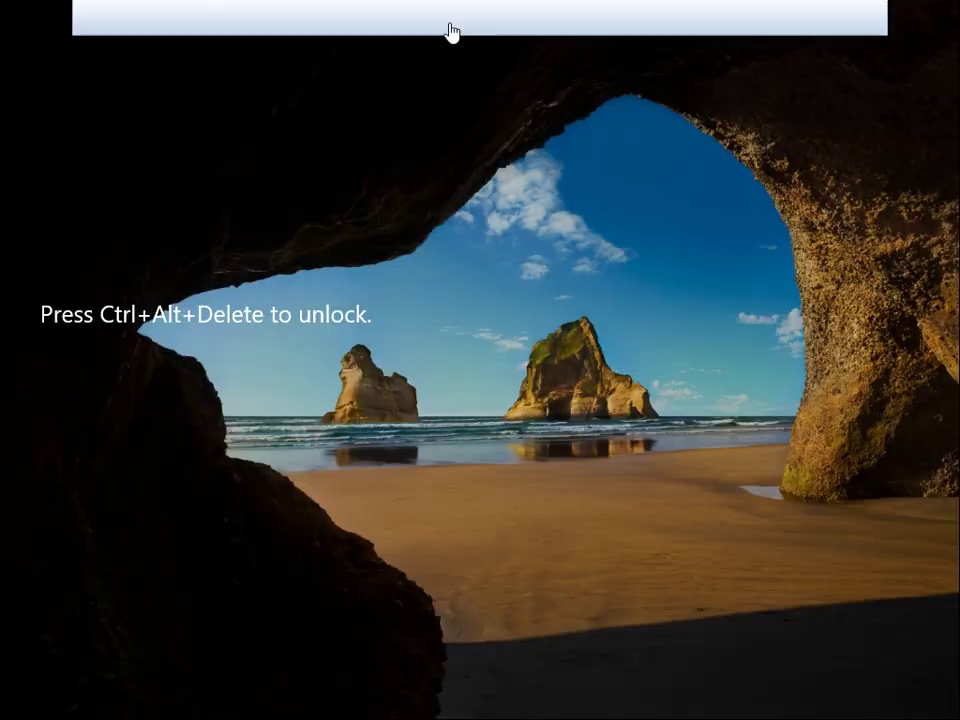
left_click(831, 18)
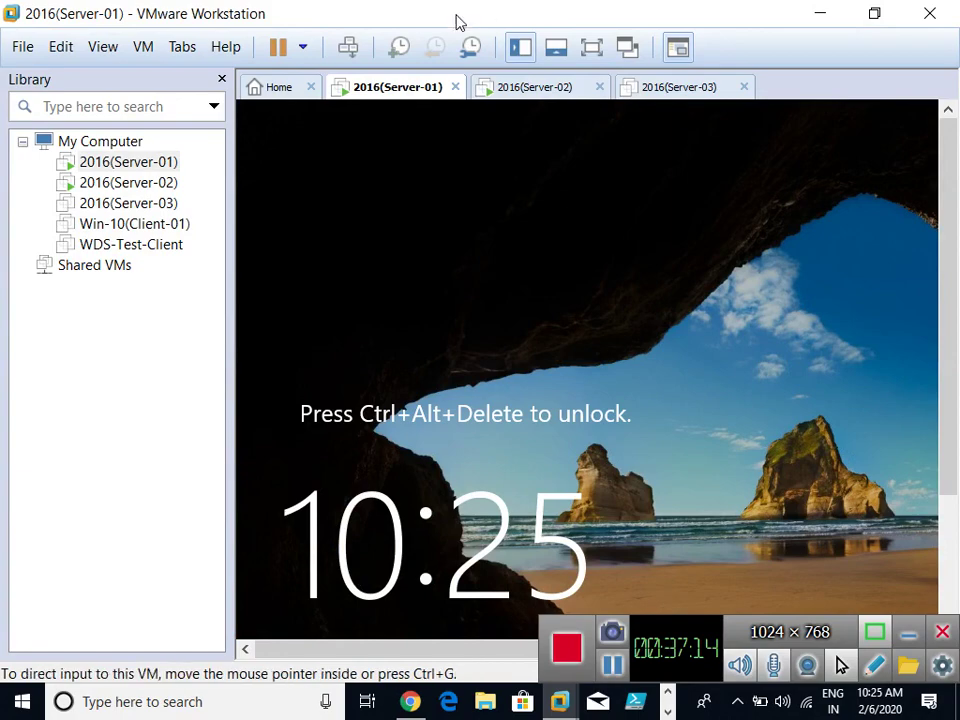
left_click_drag(456, 21, 404, 304)
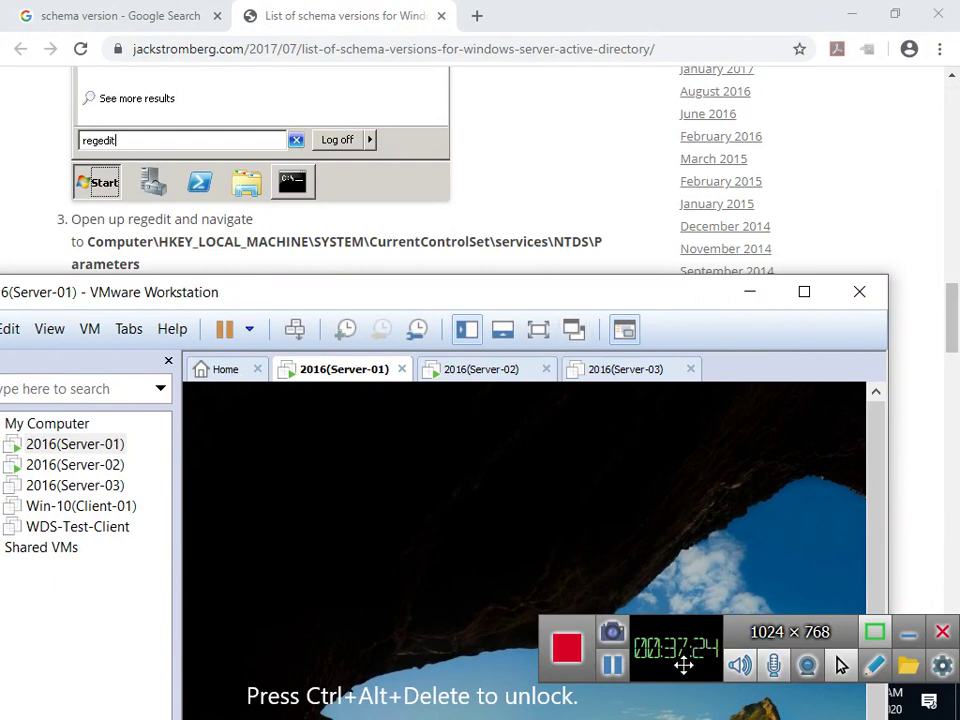
left_click_drag(548, 299, 620, 2)
scroll(593, 705, "down", 1)
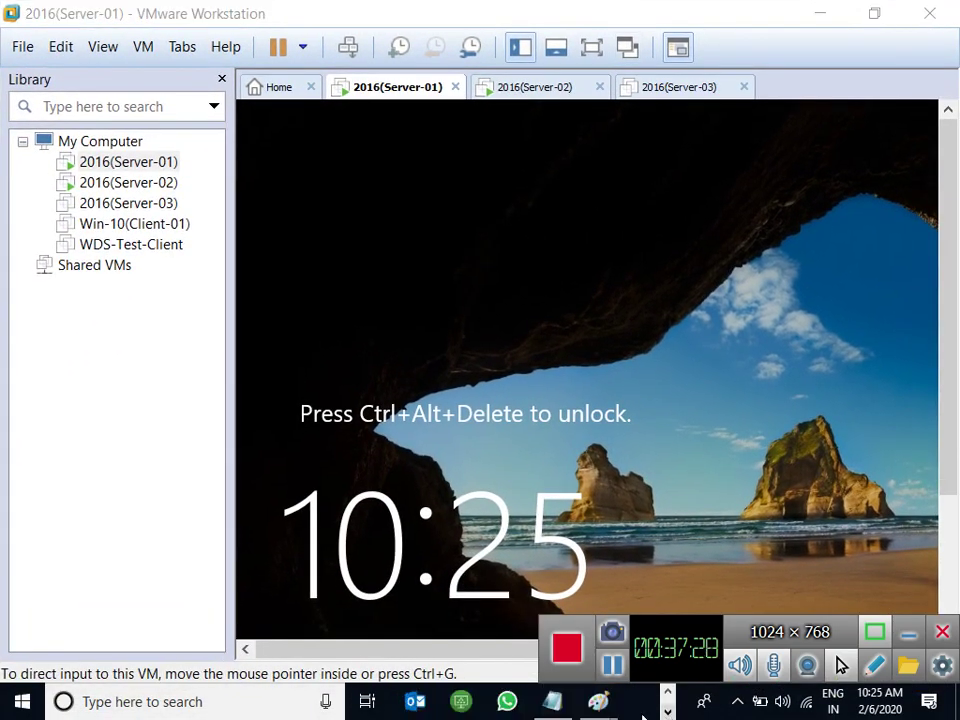
Bring the Paint server sketch to the front and maximize it.
mouse_move(598, 701)
left_click(797, 606)
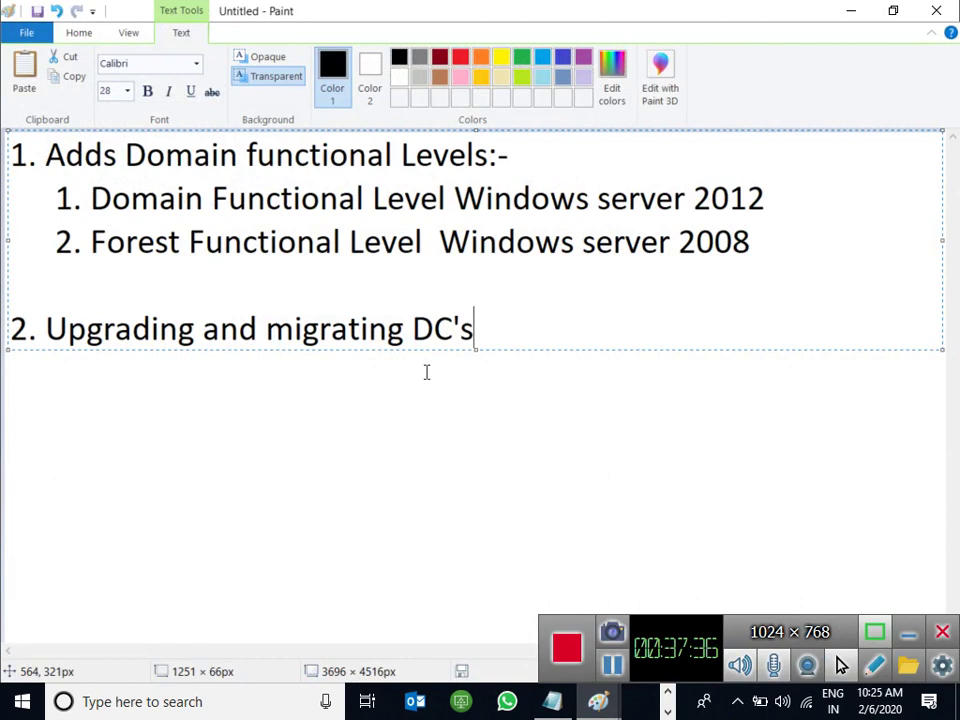
key("super+r")
key("Return")
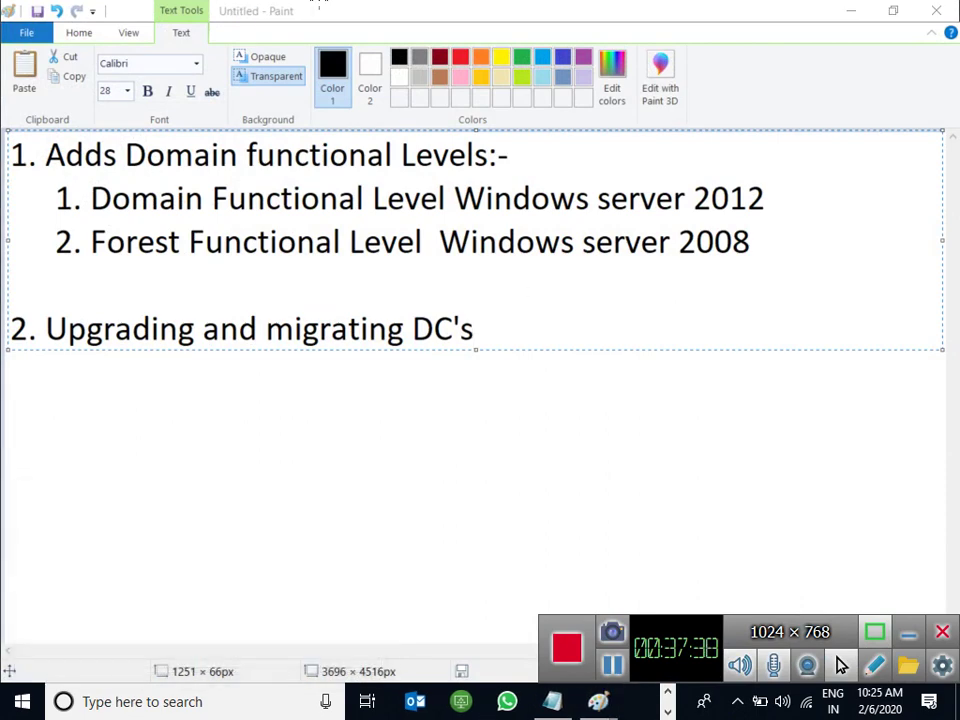
double_click(437, 22)
Draw a rectangle labelled 'Server-2012 DC' on three lines.
left_click(370, 64)
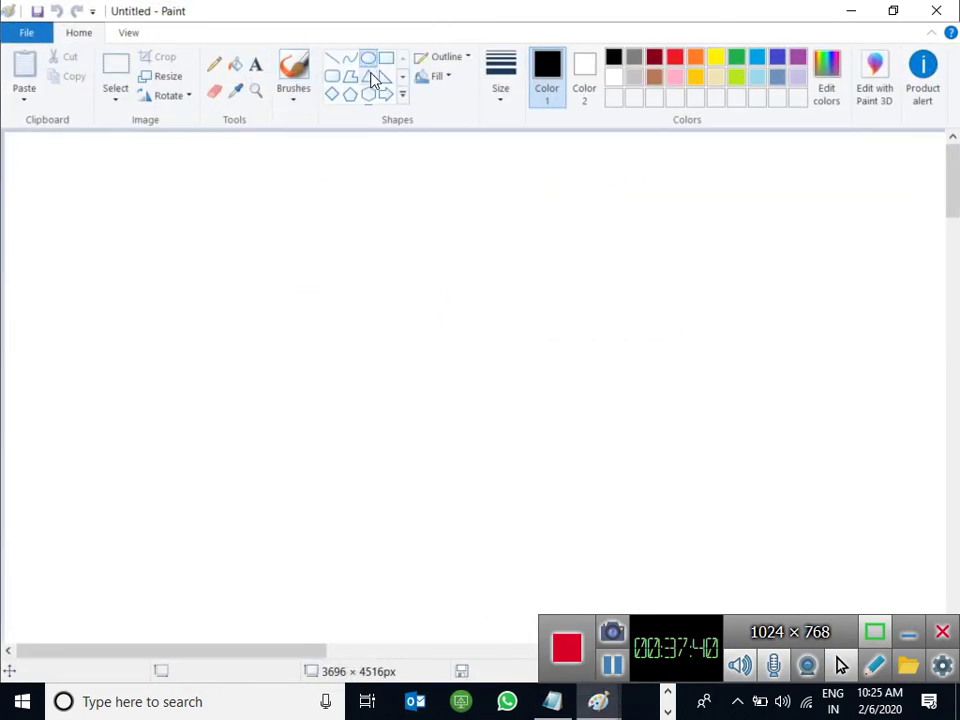
left_click_drag(285, 163, 433, 321)
left_click(256, 64)
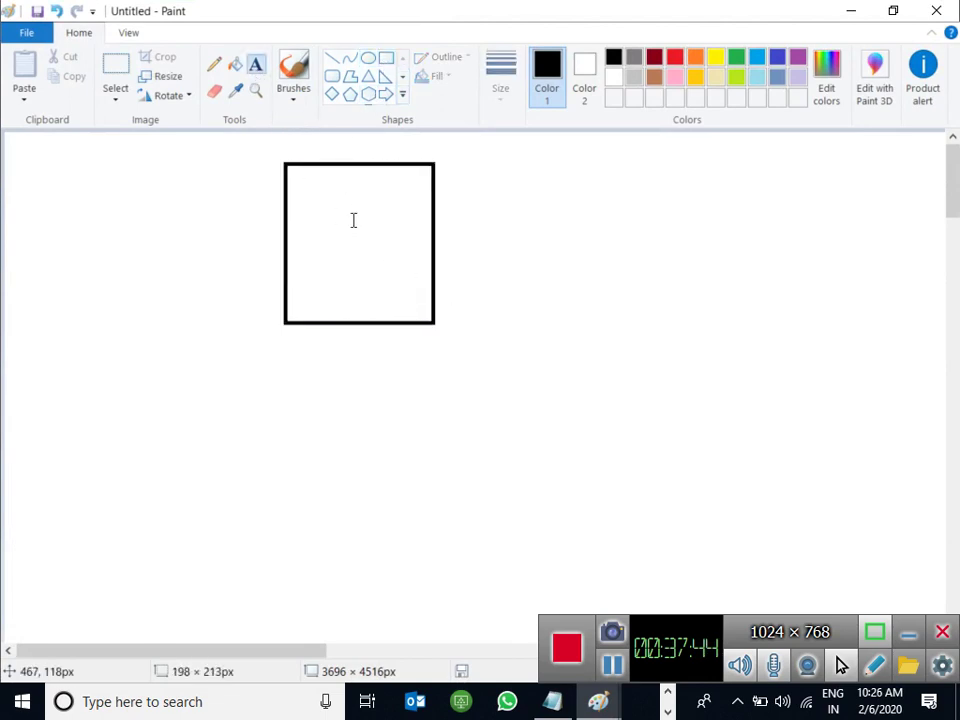
left_click(302, 180)
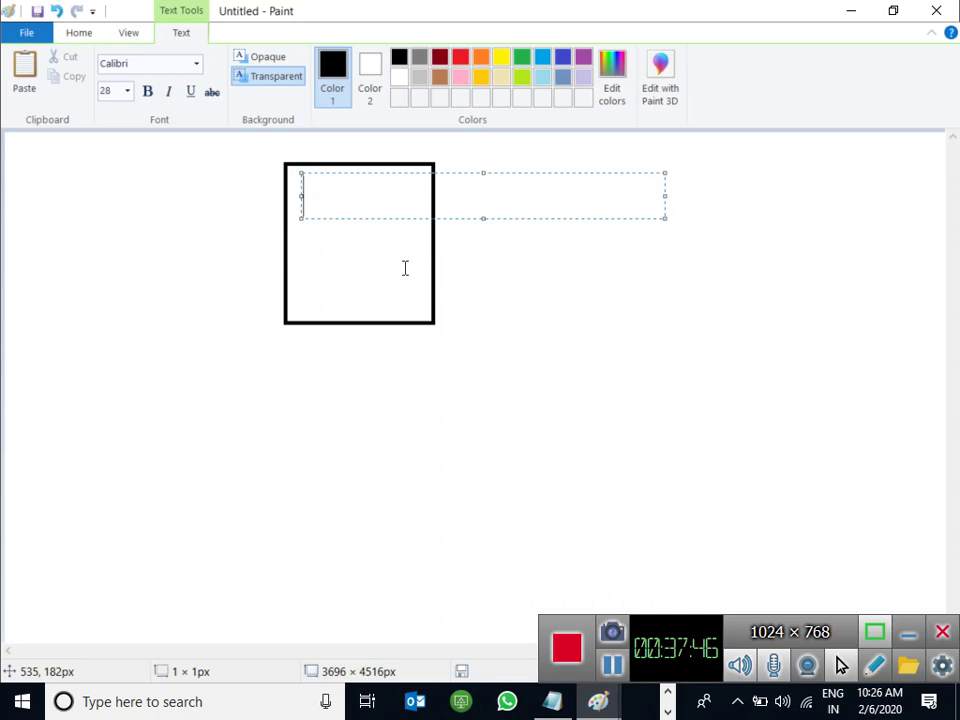
type("Serer")
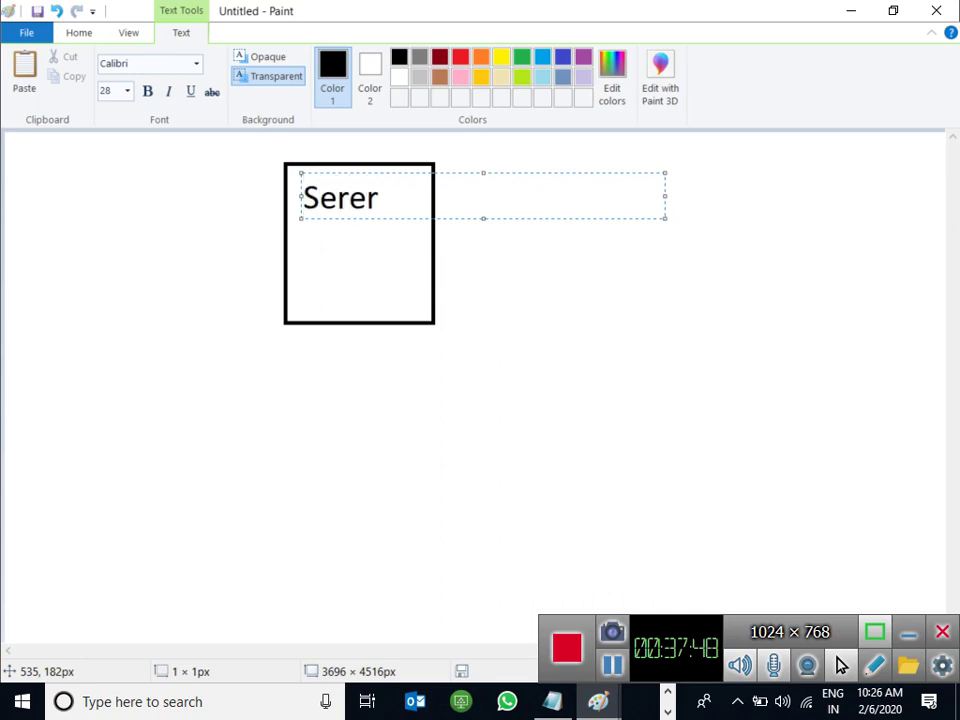
key("BackSpace")
key("BackSpace")
type("ver")
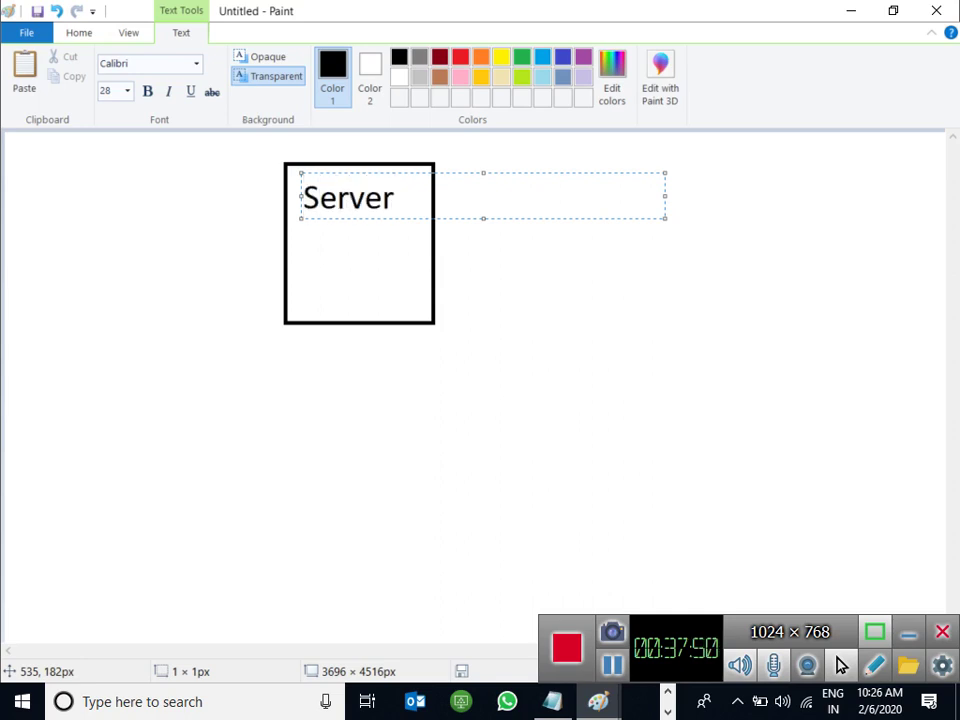
type("-")
key("Return")
type("2012")
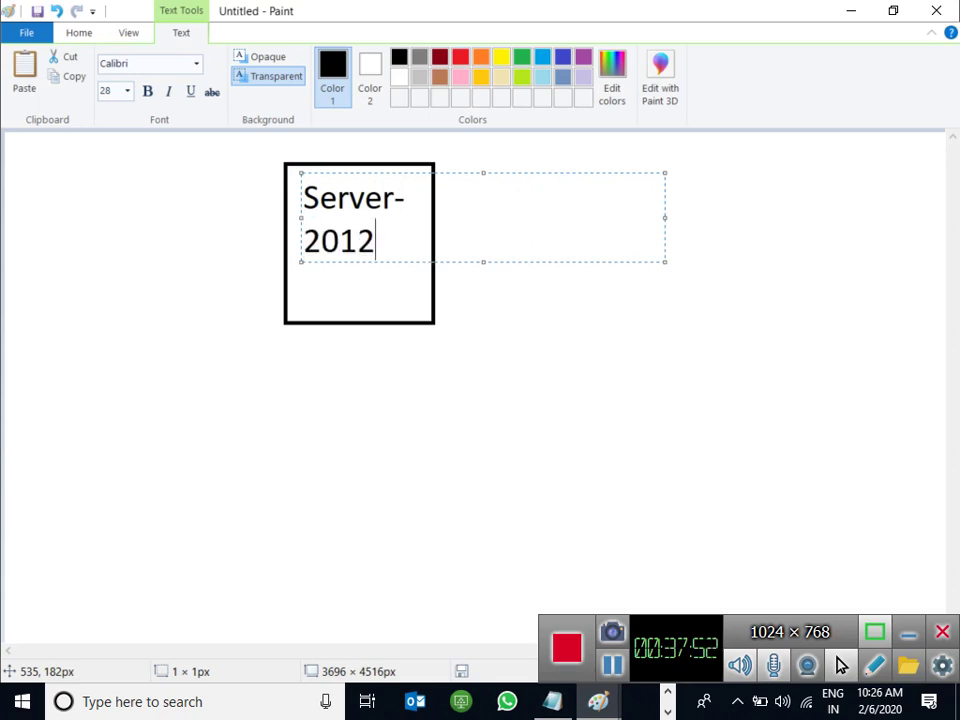
key("Return")
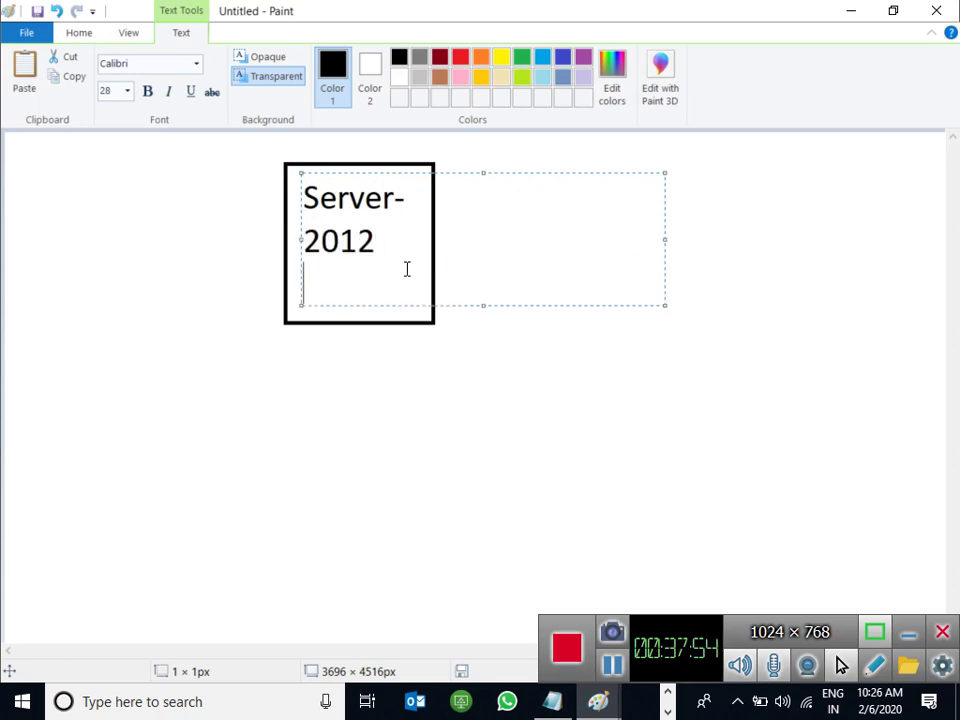
type("DC")
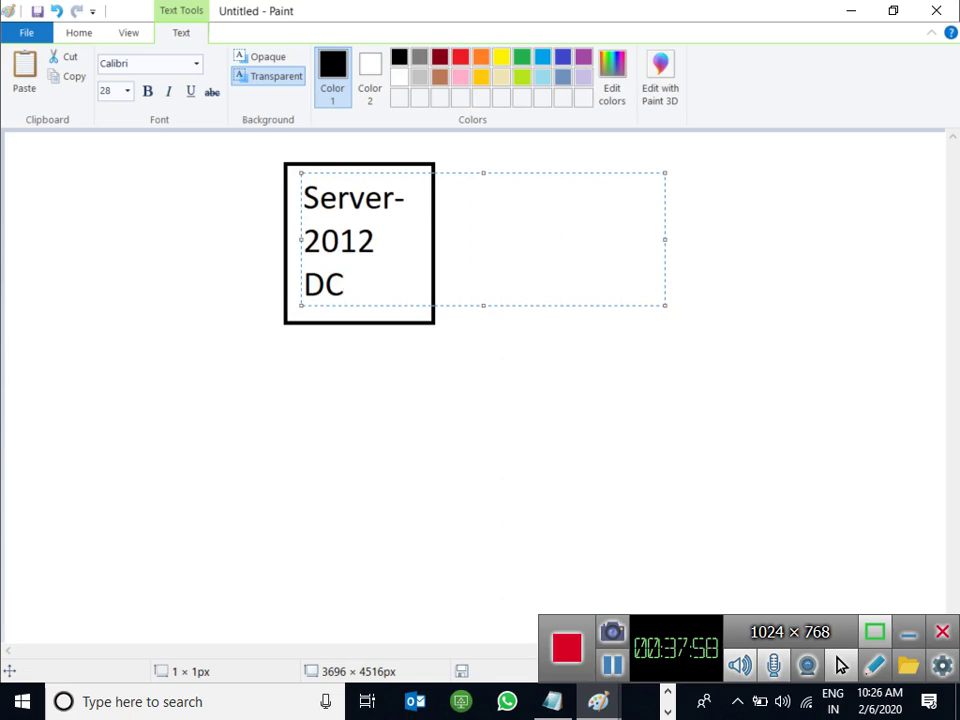
left_click(448, 455)
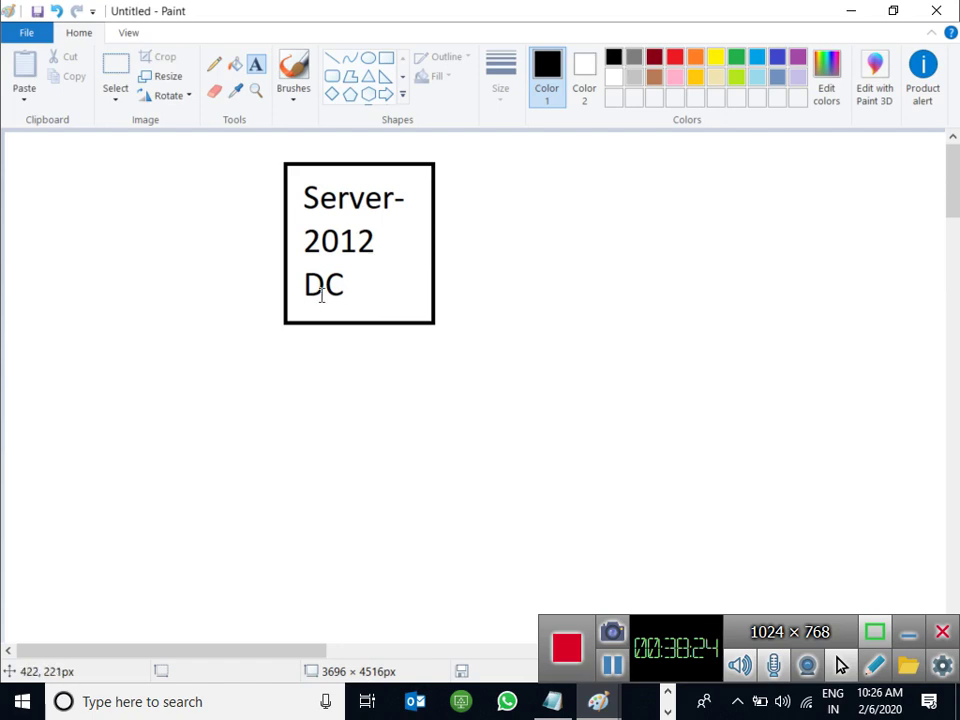
Discard a stray text box, pick the pencil, then minimize the server sketch.
left_click_drag(306, 283, 339, 281)
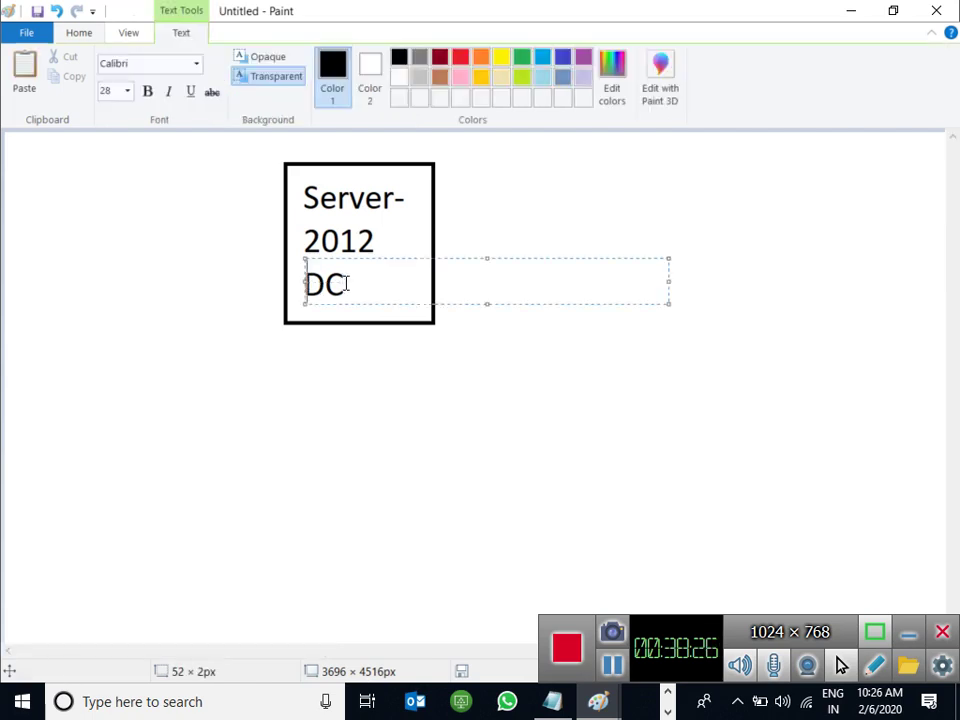
left_click(582, 337)
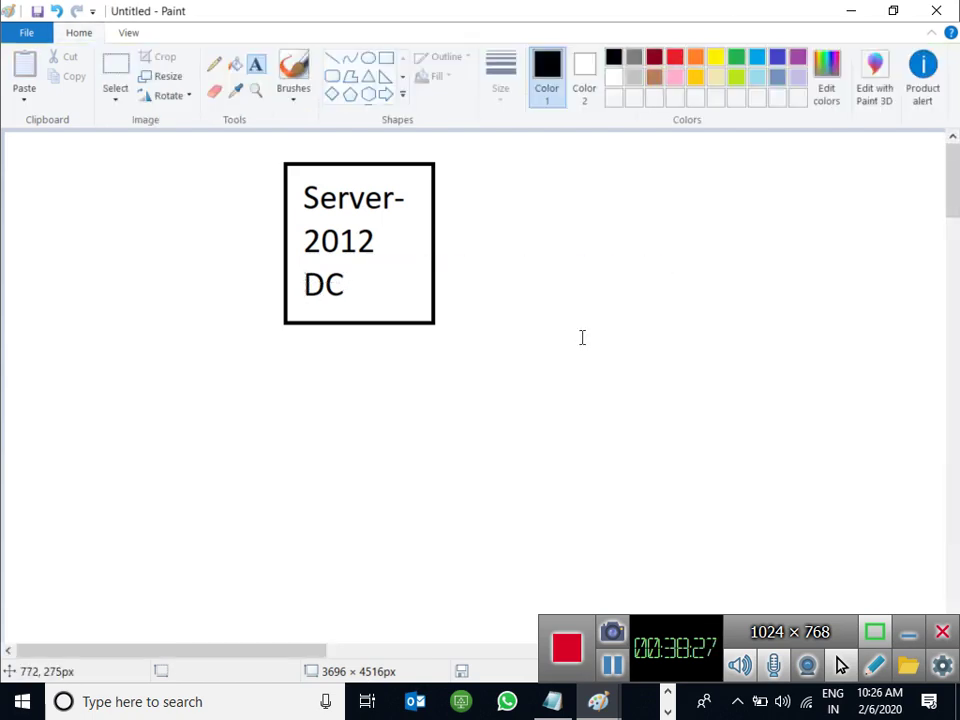
left_click(215, 66)
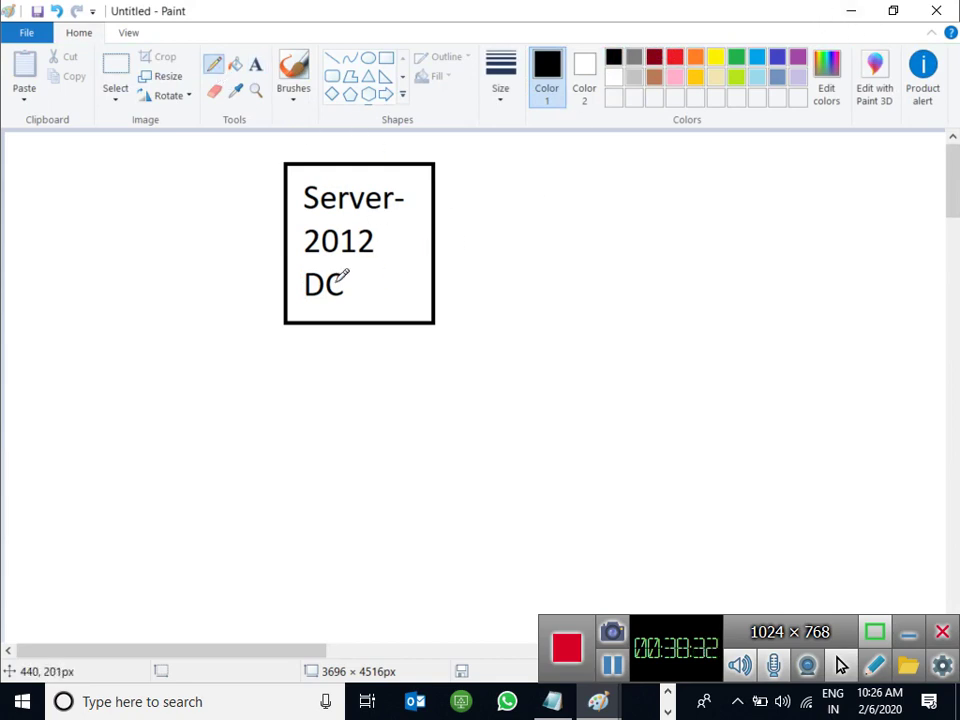
left_click(850, 12)
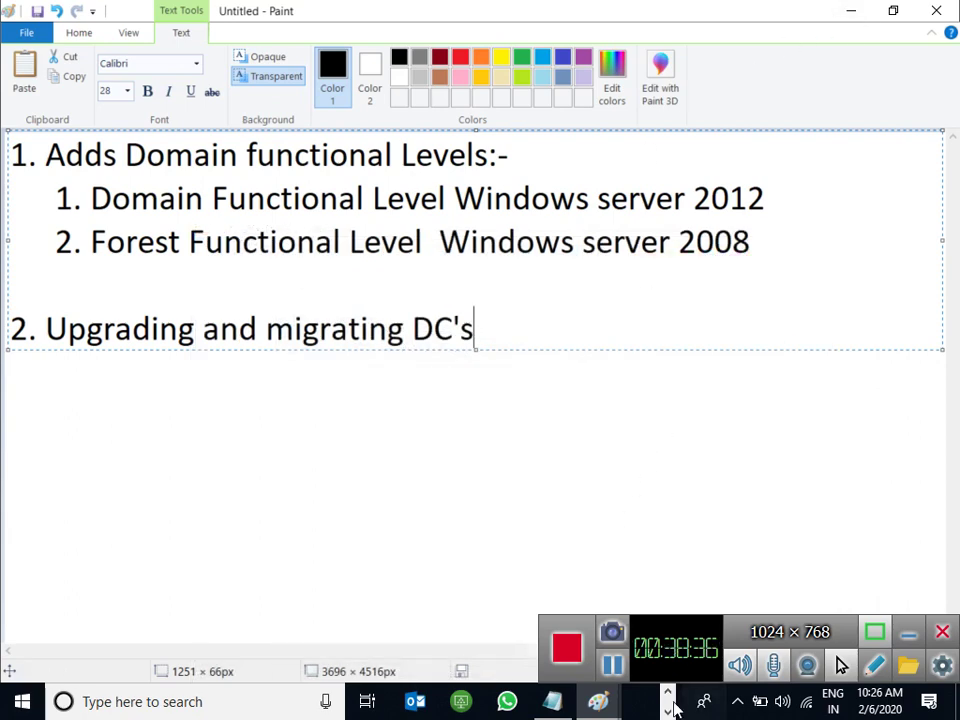
In the schema-versions table, highlight 69 for 2012 R2 and 87 for 2016.
left_click(410, 702)
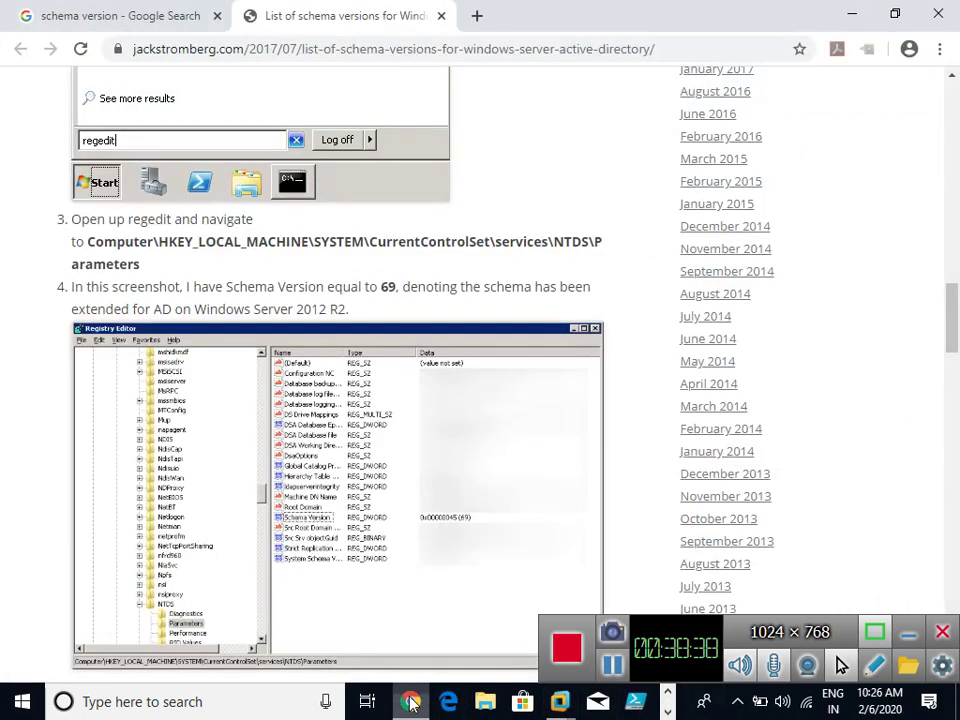
scroll(297, 240, "up", 13)
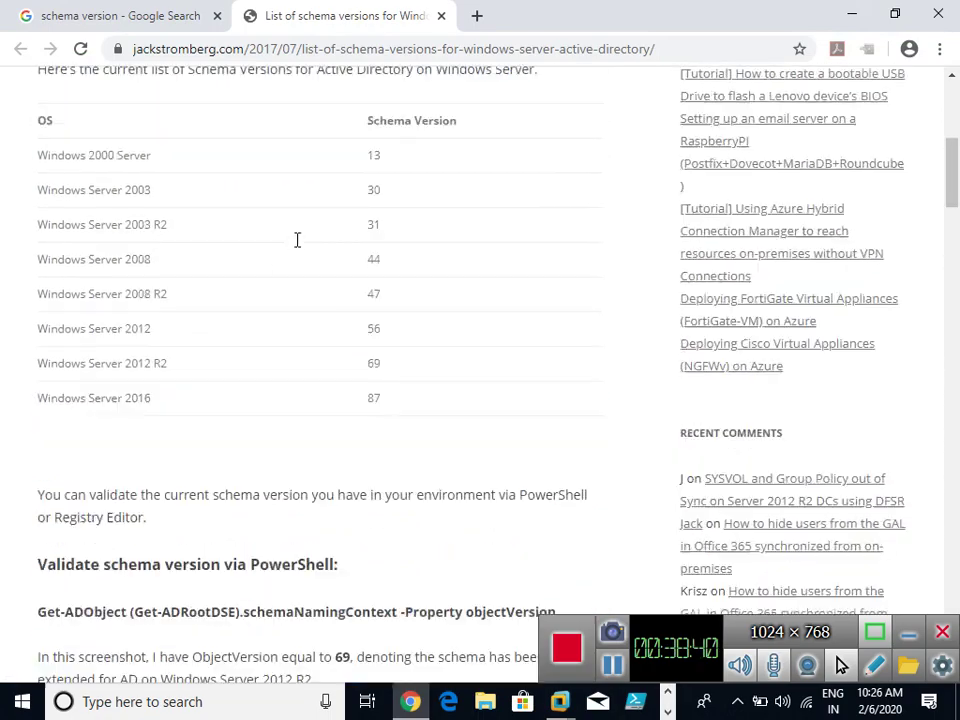
scroll(144, 510, "up", 2)
scroll(146, 407, "down", 2)
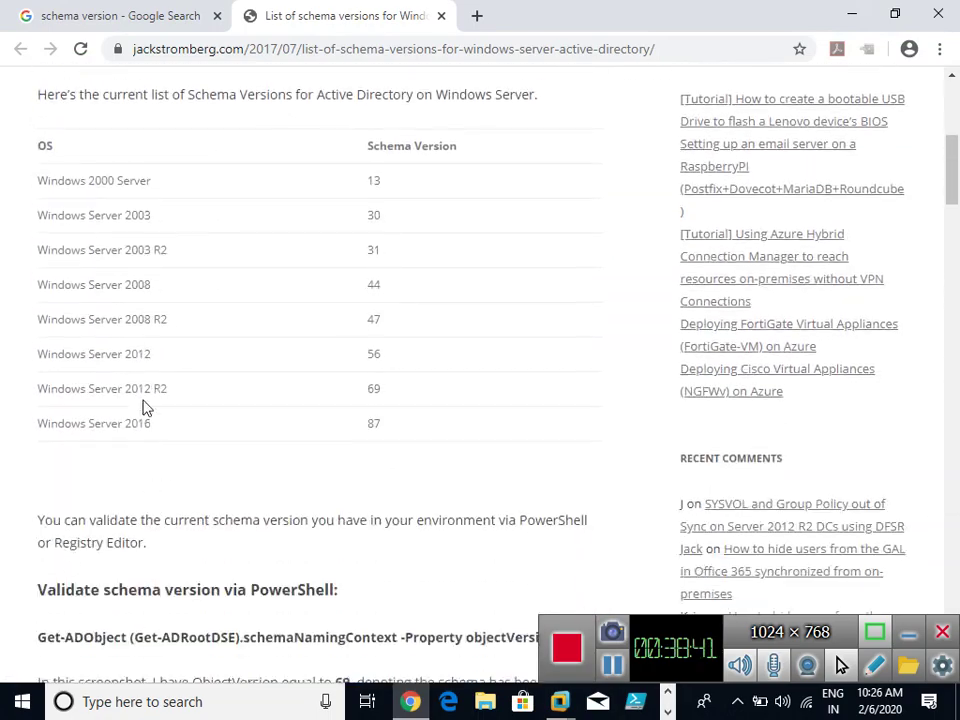
double_click(370, 391)
left_click(381, 425)
left_click(390, 438)
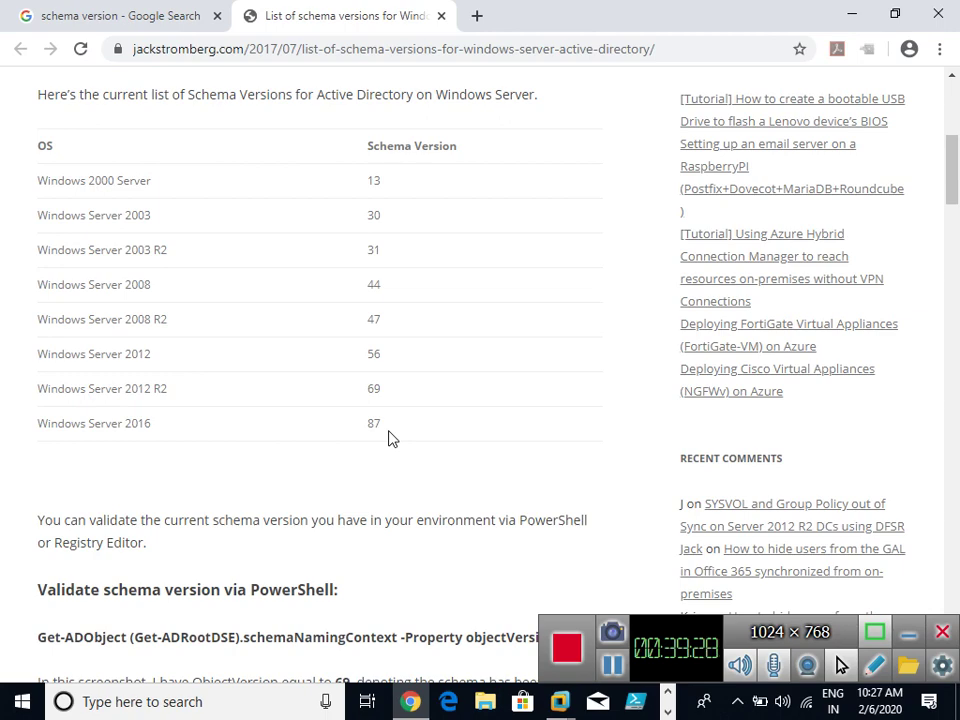
Scroll the article down to the Registry Editor steps.
scroll(390, 438, "down", 2)
scroll(391, 440, "down", 2)
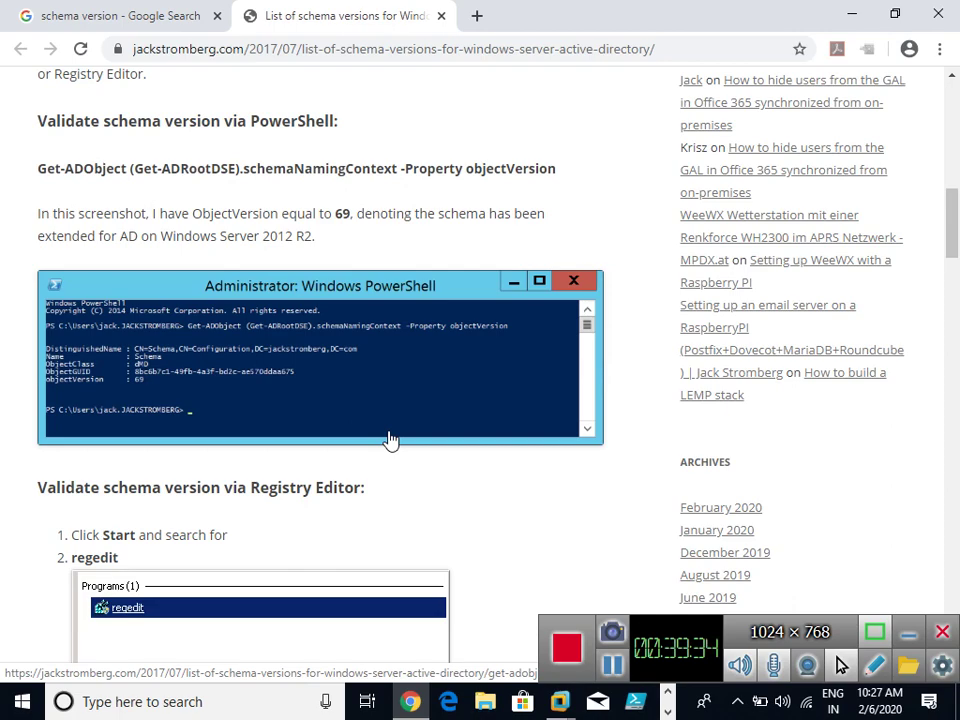
scroll(391, 440, "down", 9)
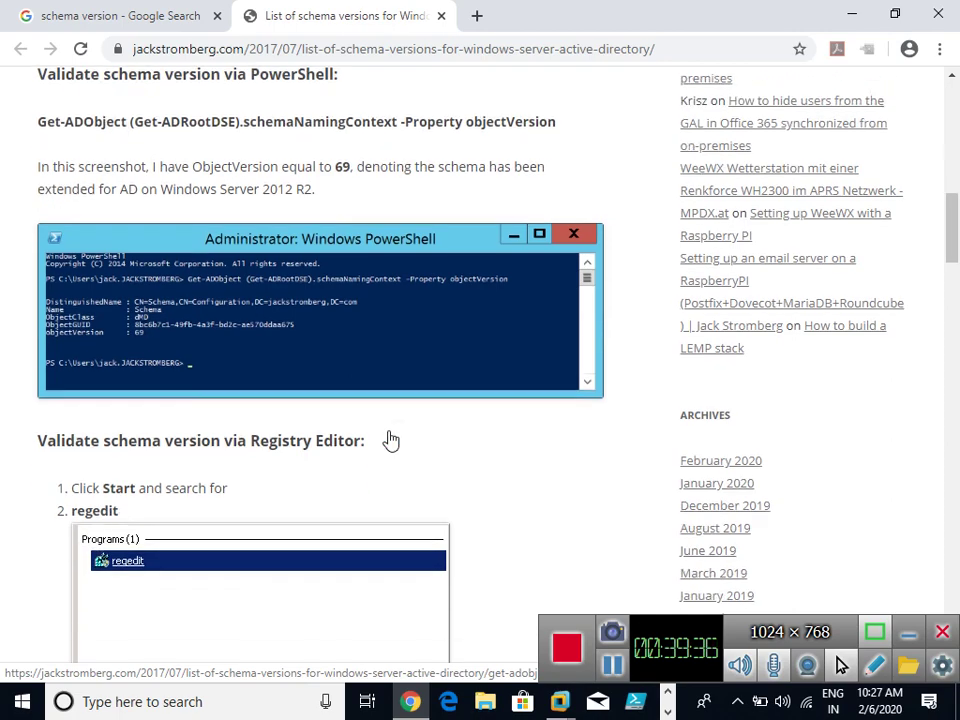
scroll(185, 205, "up", 2)
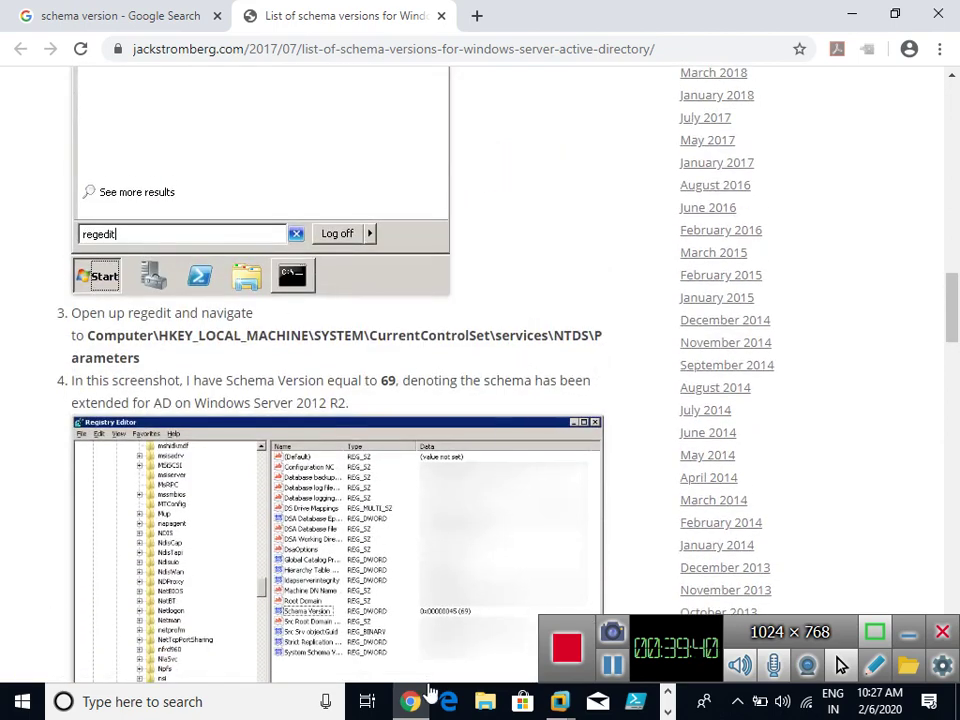
Sign in to Server-01 as administrator with the account password, then go full screen.
mouse_move(562, 704)
left_click(430, 568)
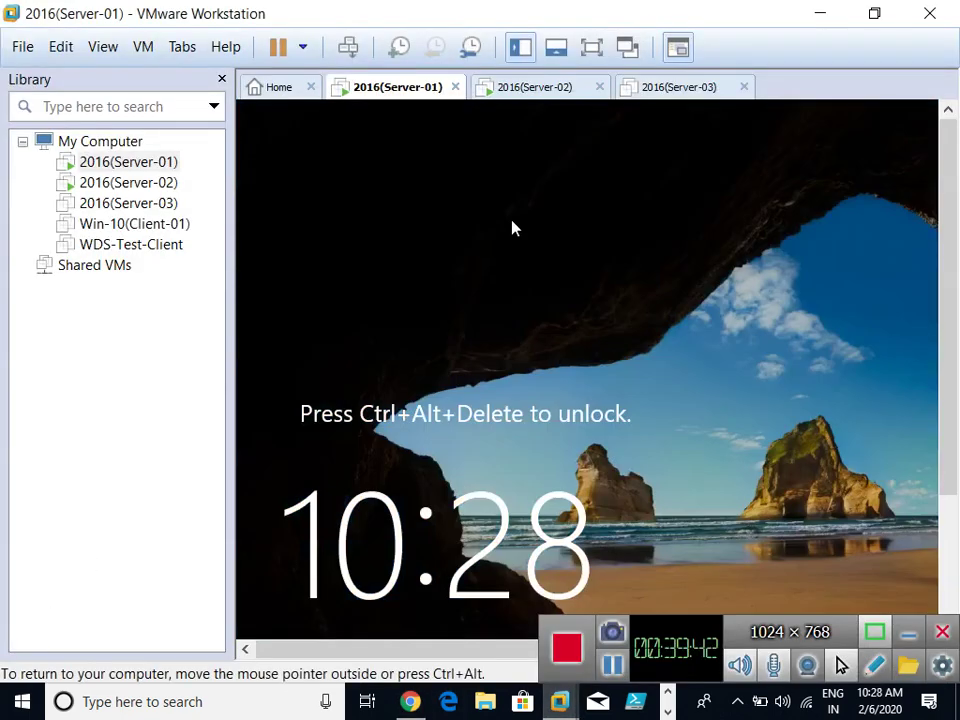
key("ctrl+alt+Insert")
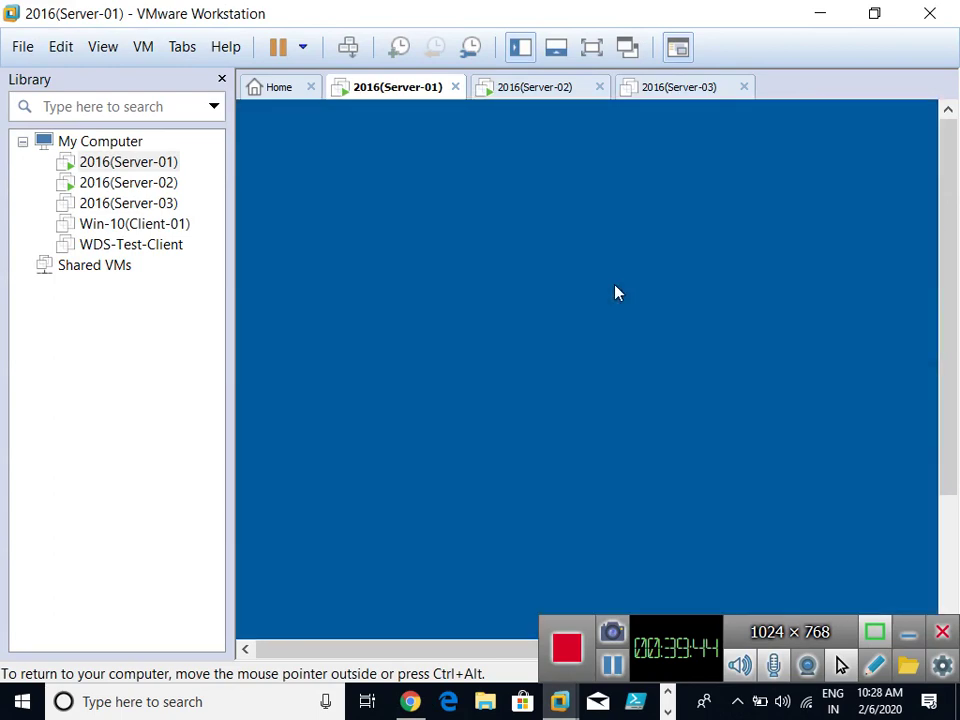
type("•••")
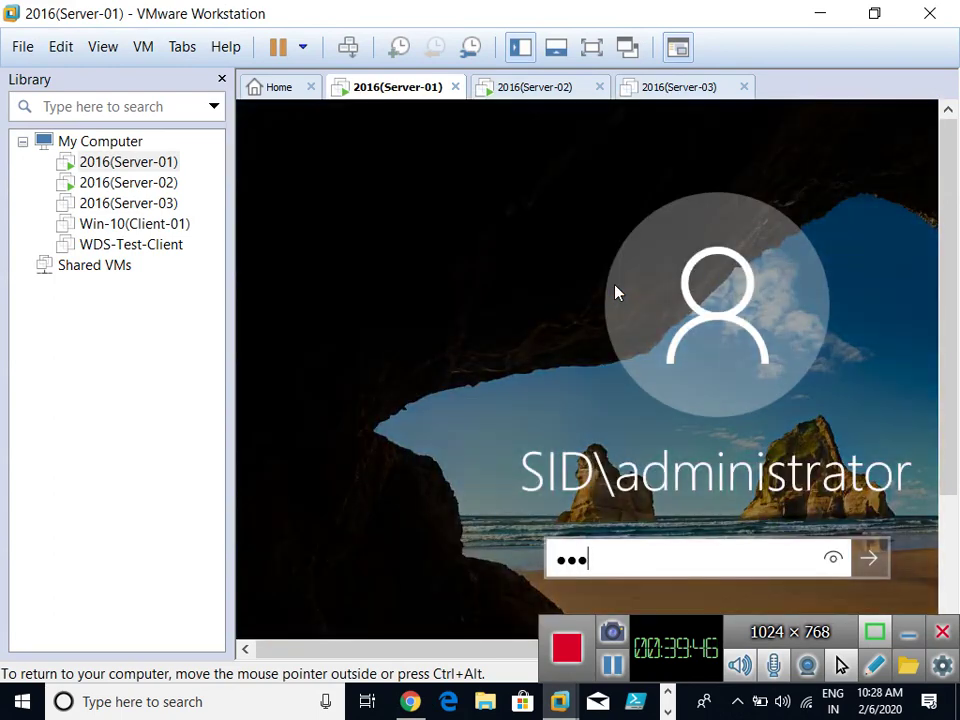
type("••••")
key("Return")
key("ctrl+alt+Return")
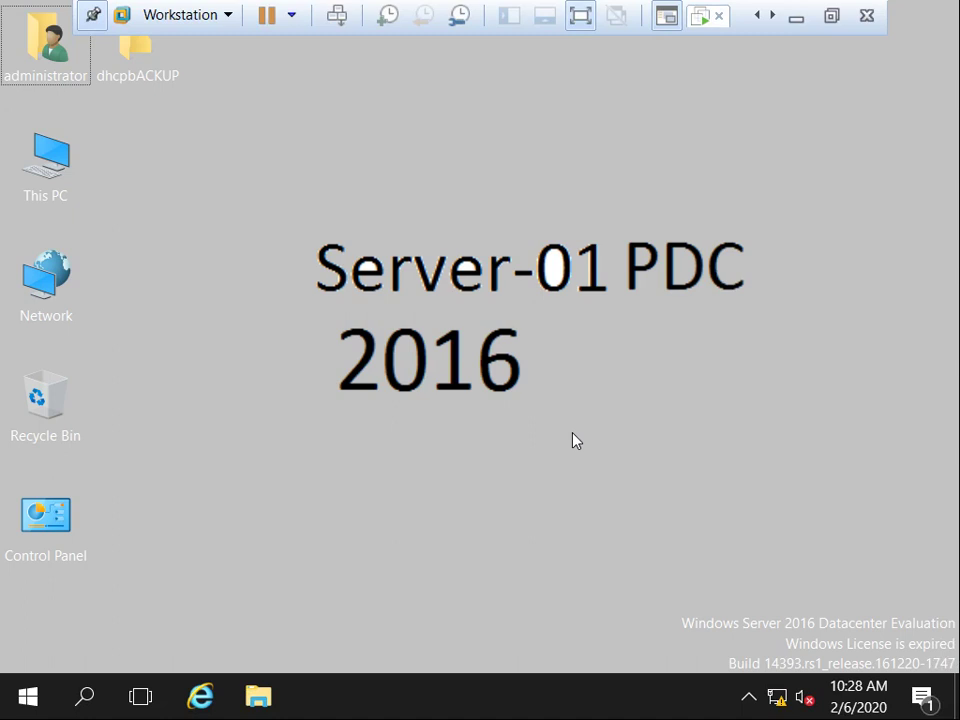
Launch regedit from the Run box on Server-01 and maximize Registry Editor.
key("super+r")
type("re")
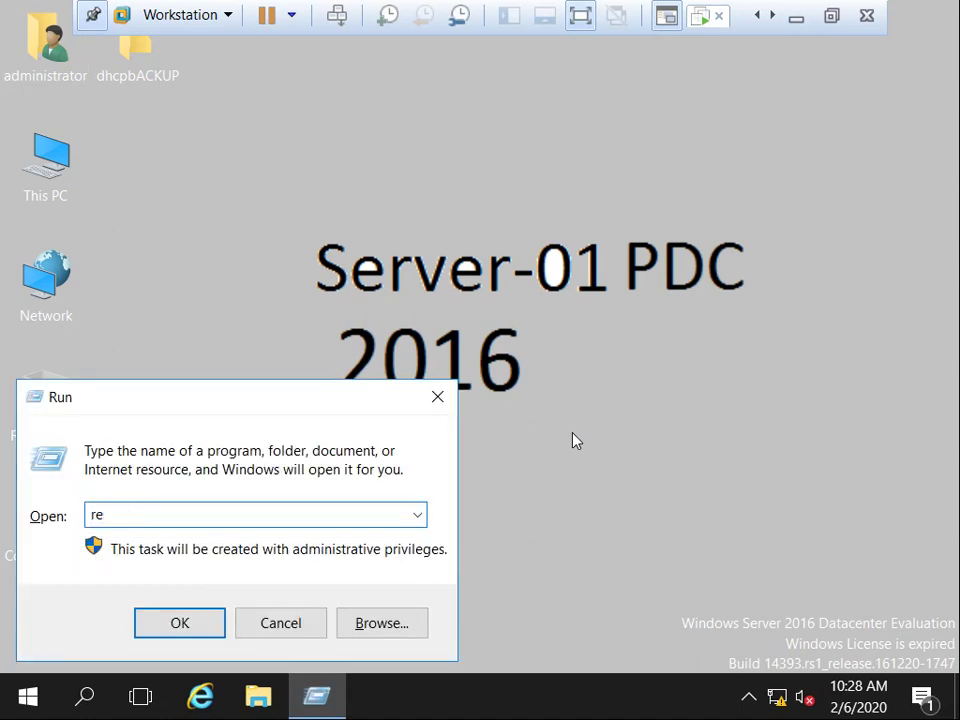
type("gedit")
key("Return")
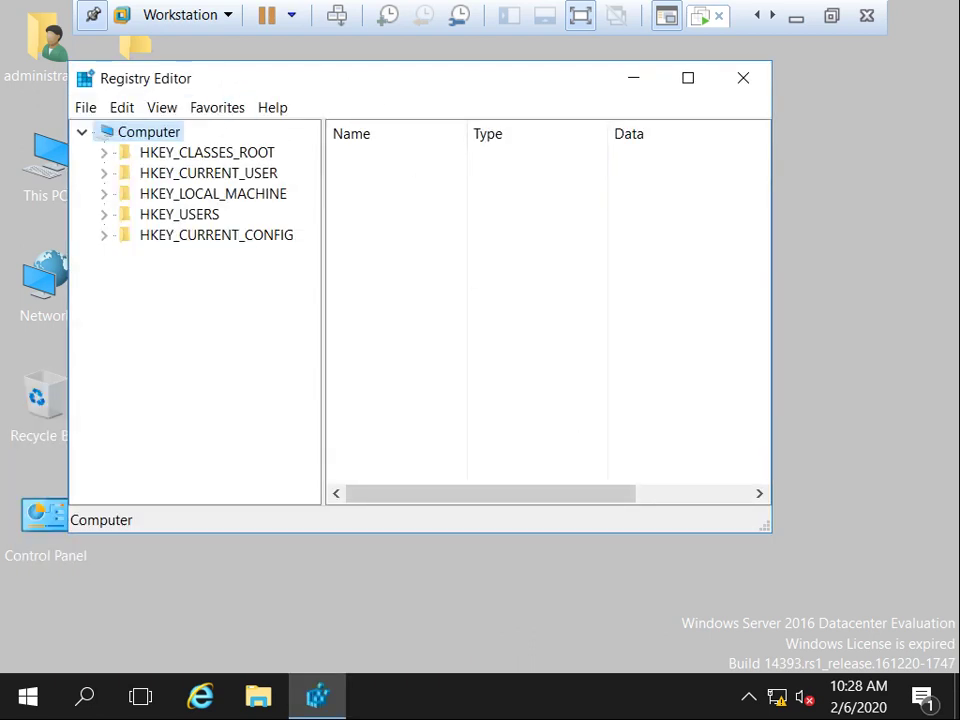
left_click_drag(70, 80, 128, 92)
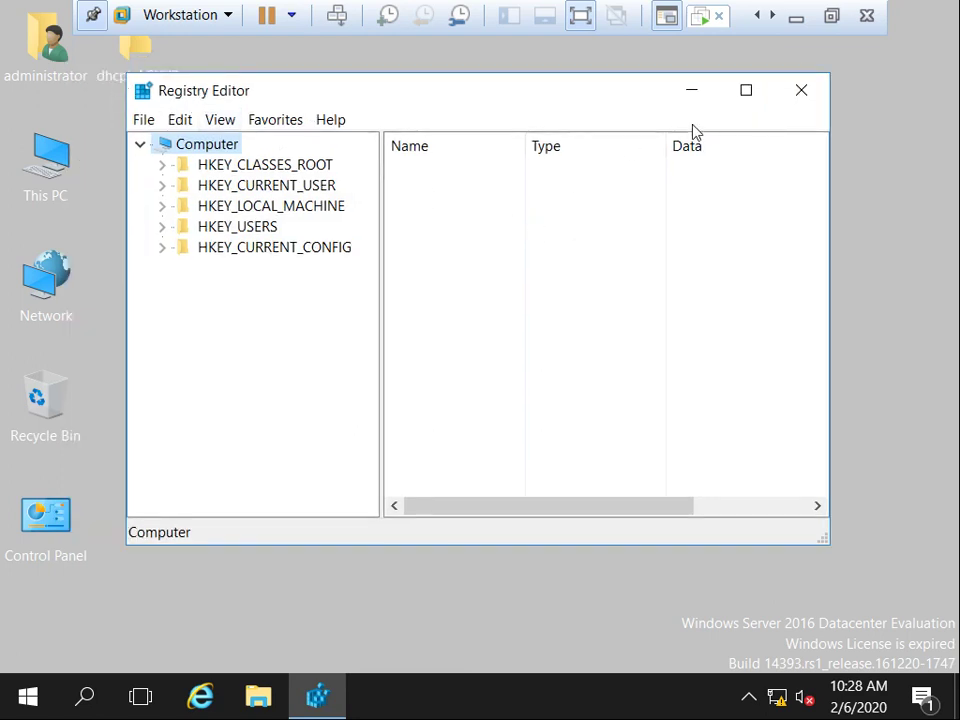
left_click(744, 92)
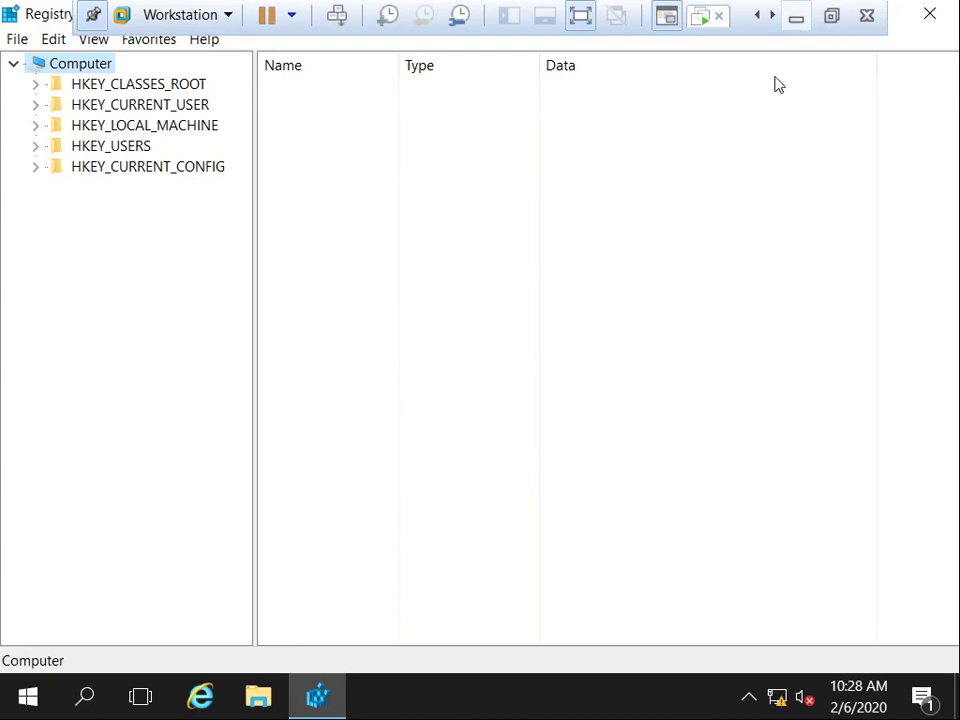
Exit full screen and flip between the article and Server-01's Registry Editor to check the path.
left_click(831, 16)
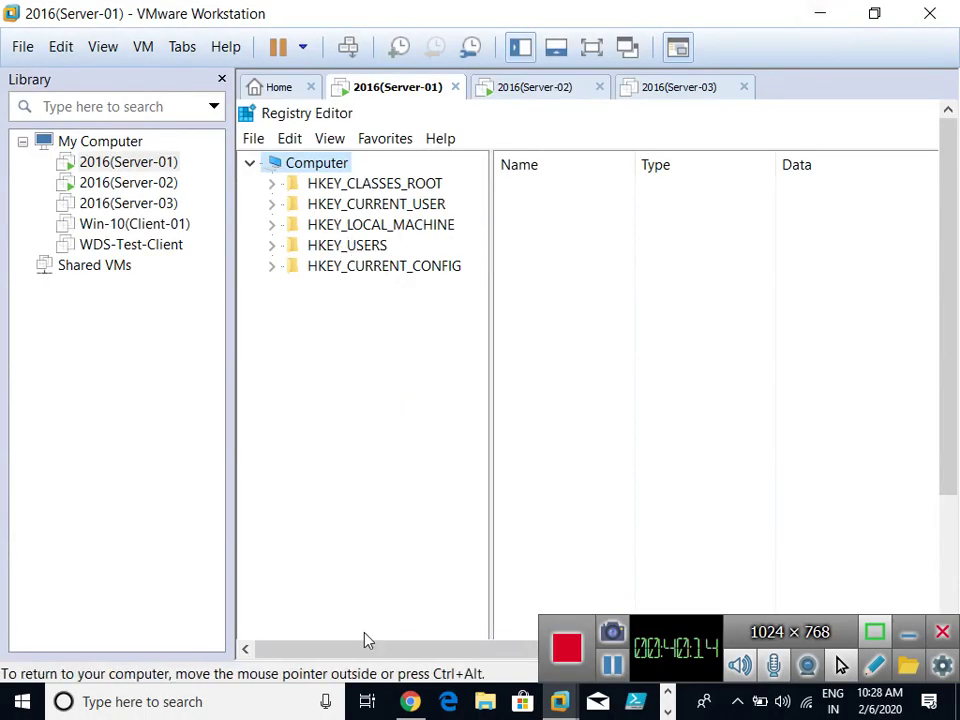
left_click(410, 702)
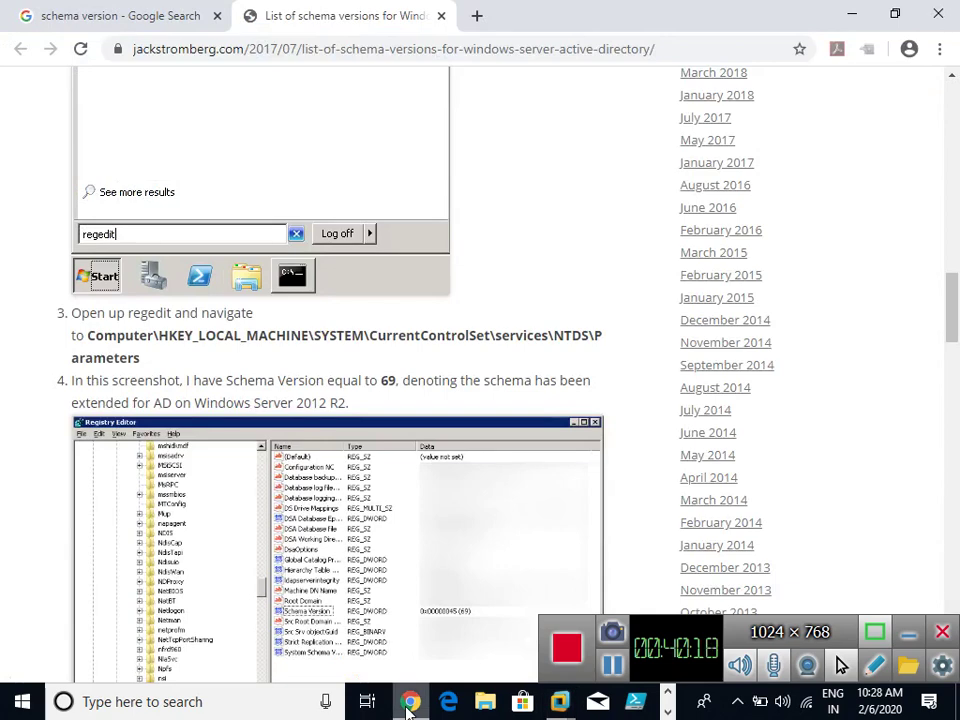
left_click(410, 703)
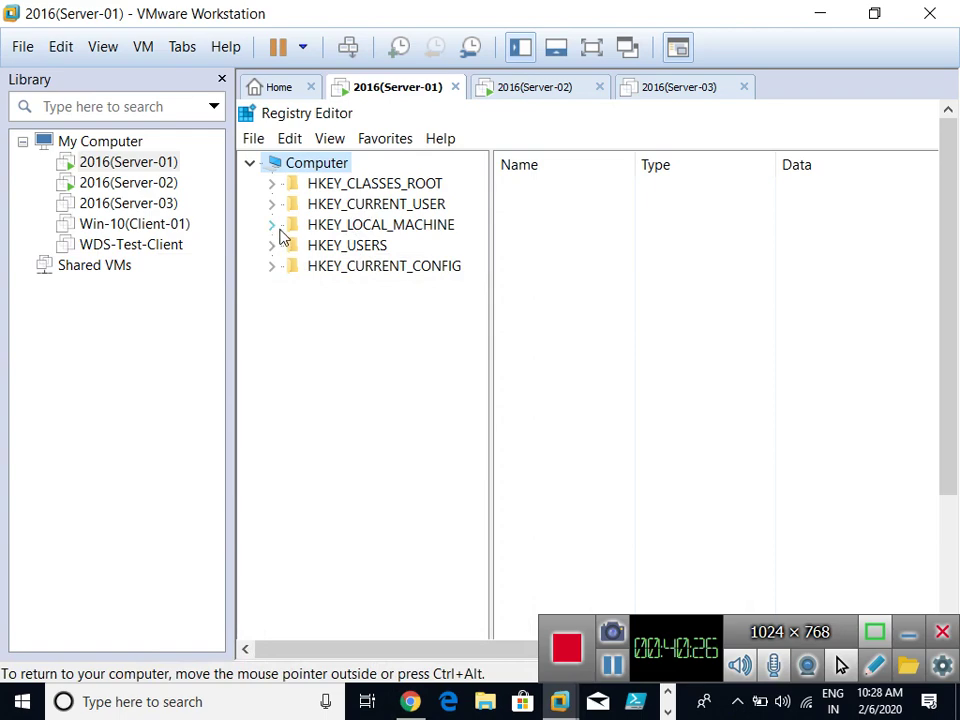
left_click(410, 701)
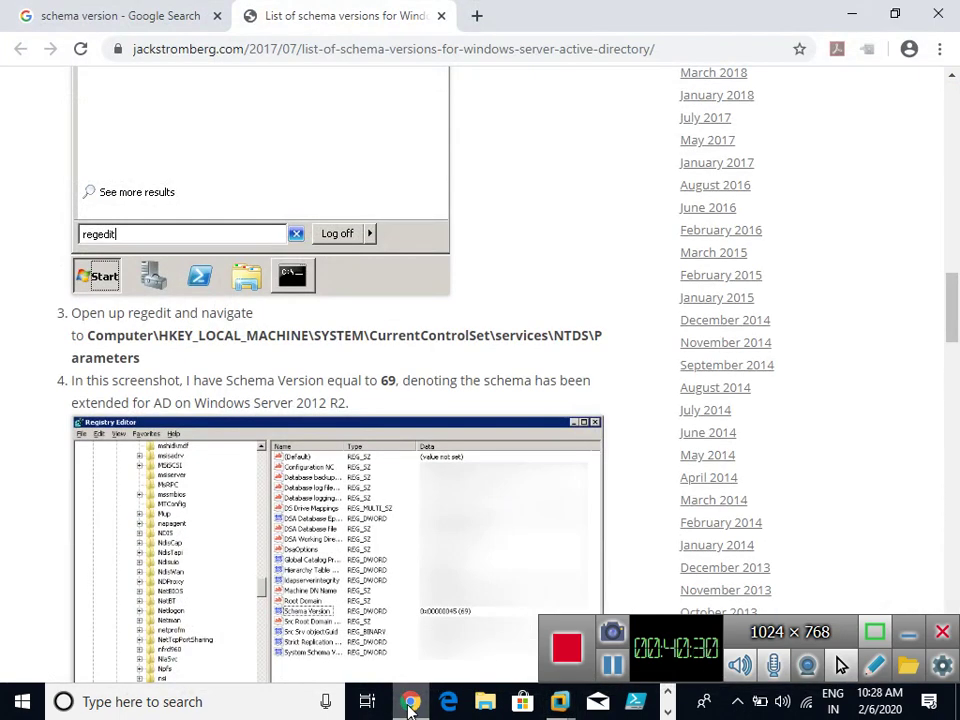
left_click(410, 701)
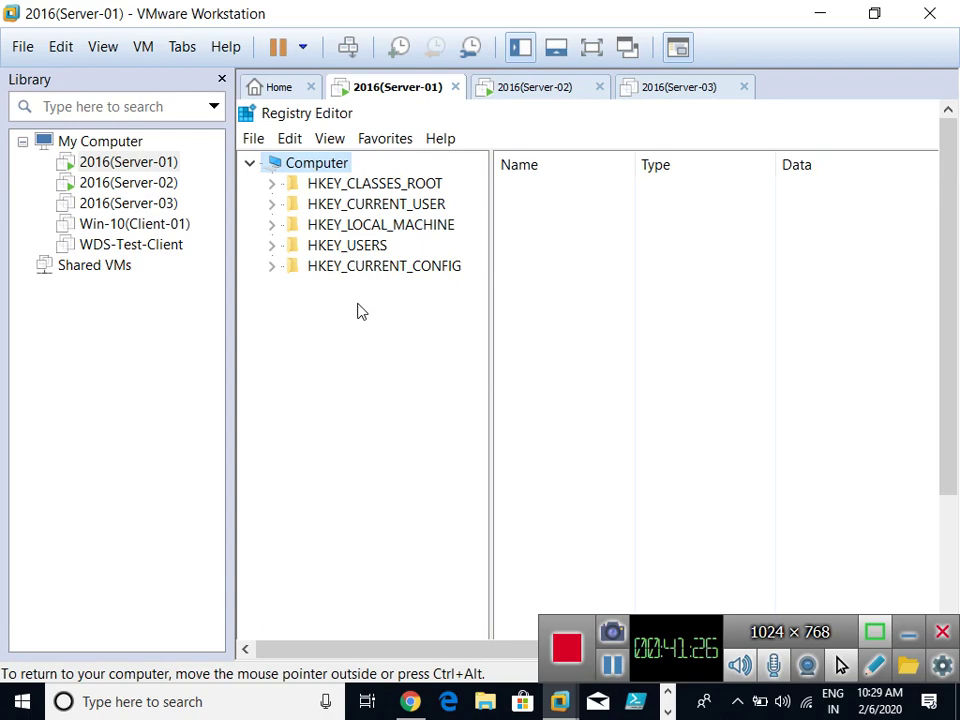
left_click(409, 702)
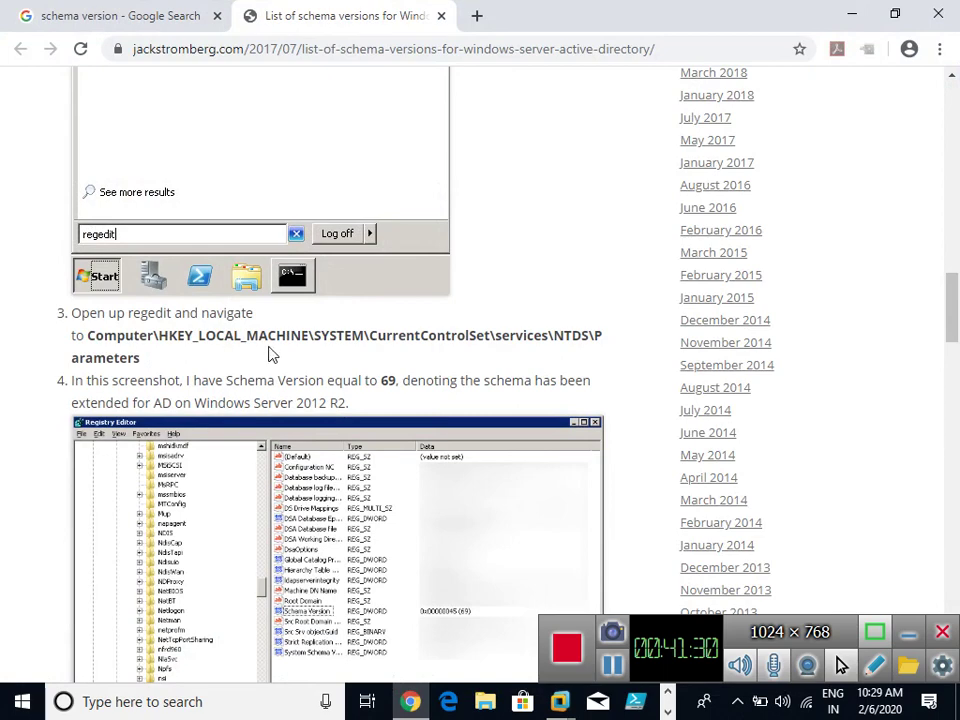
left_click(845, 15)
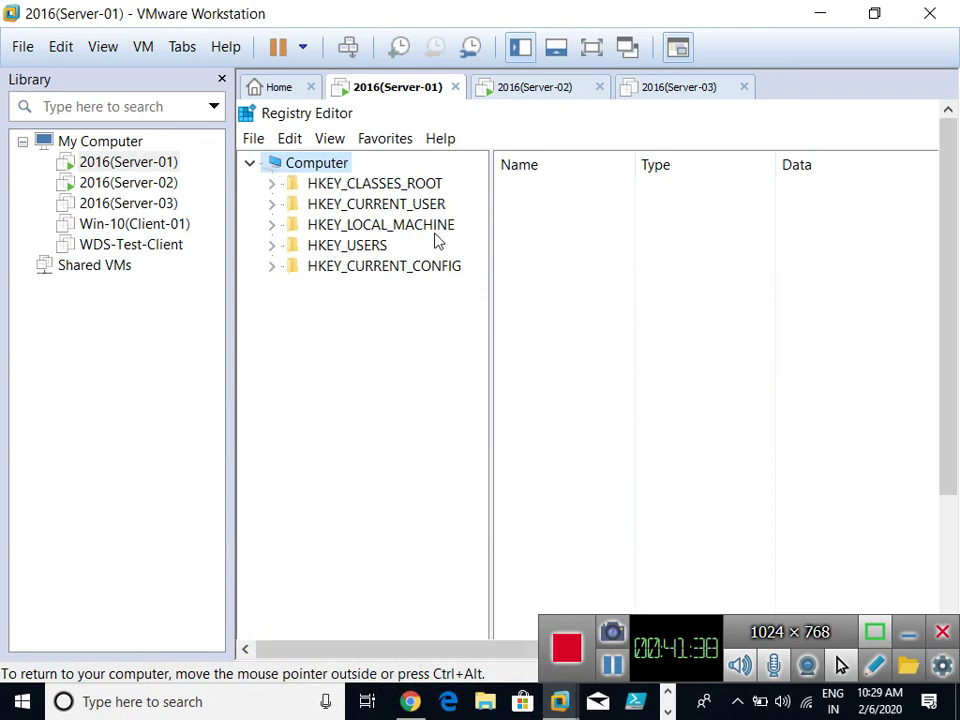
Expand HKEY_LOCAL_MACHINE, SYSTEM, CurrentControlSet and Services, checking the article's path along the way.
left_click(272, 225)
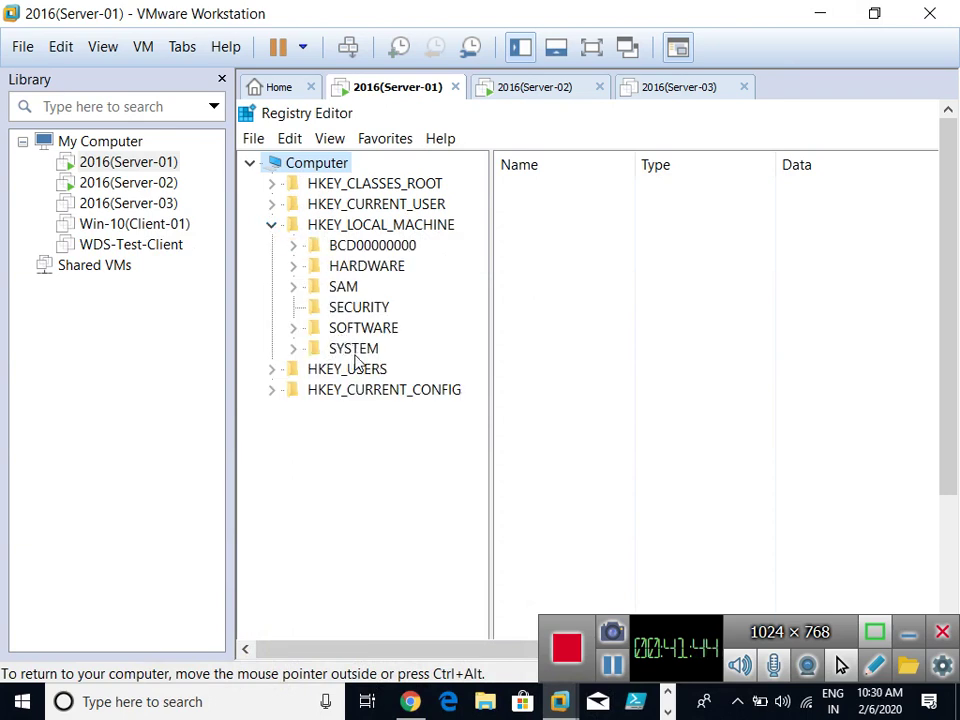
key("ctrl+alt")
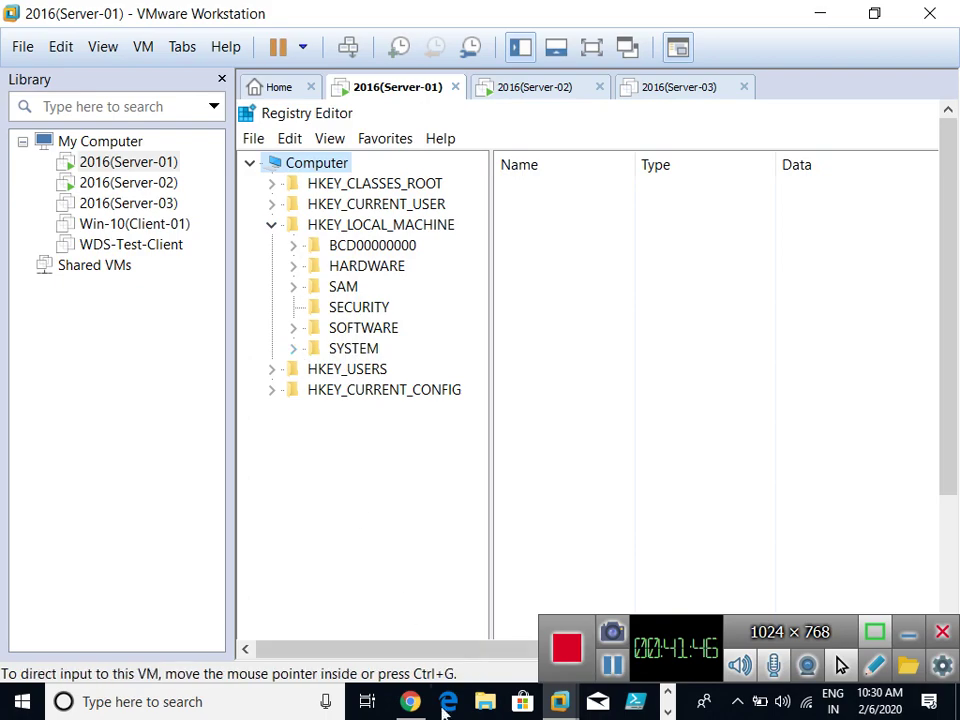
key("alt+Tab")
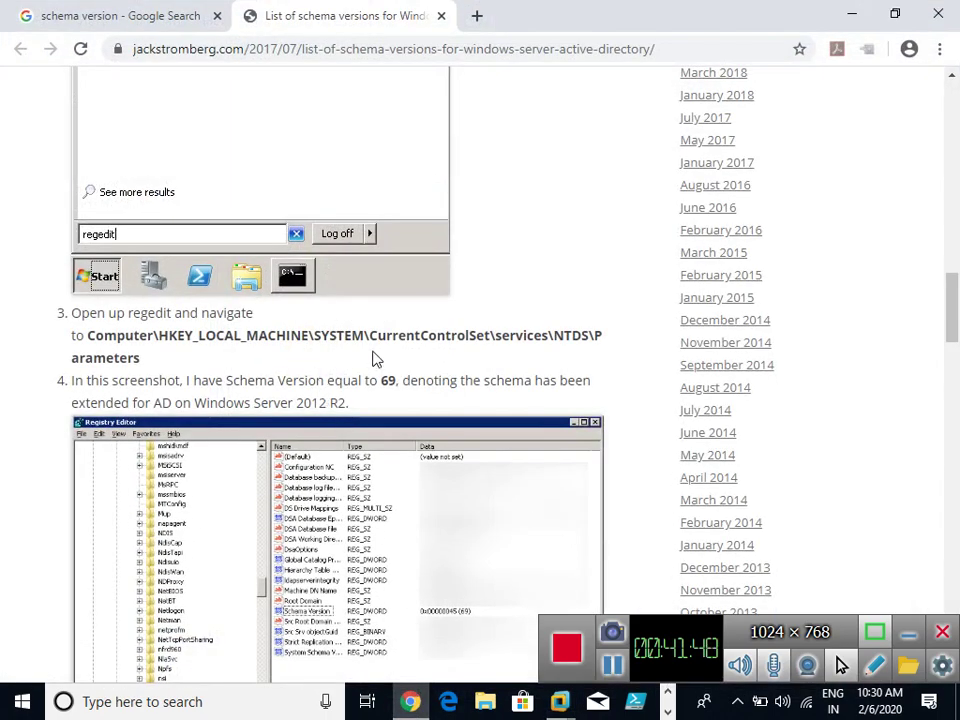
left_click(840, 14)
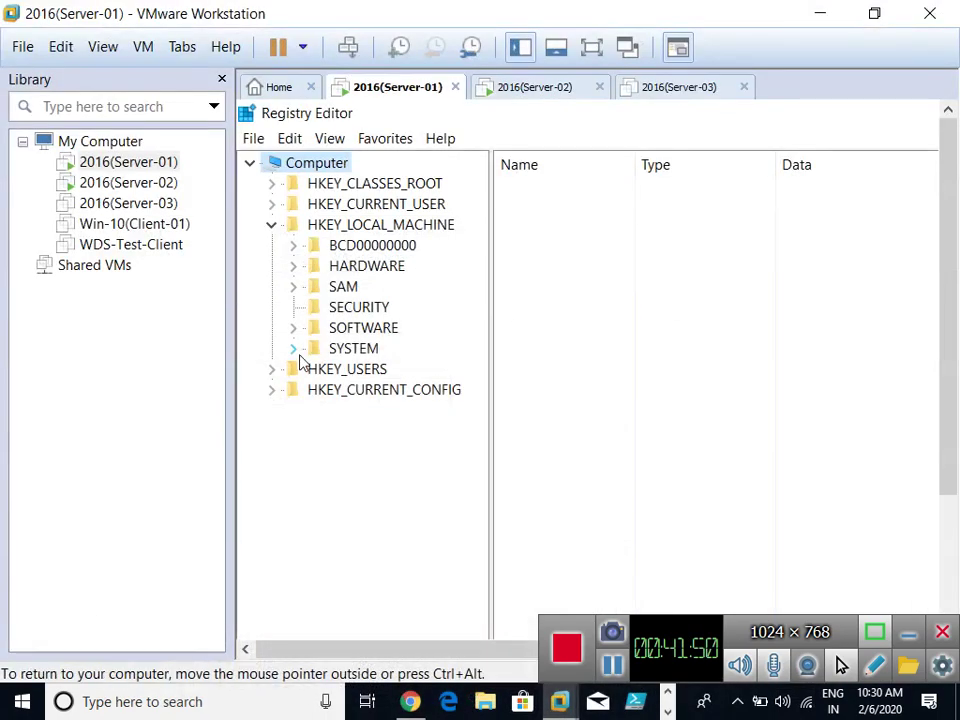
left_click(294, 350)
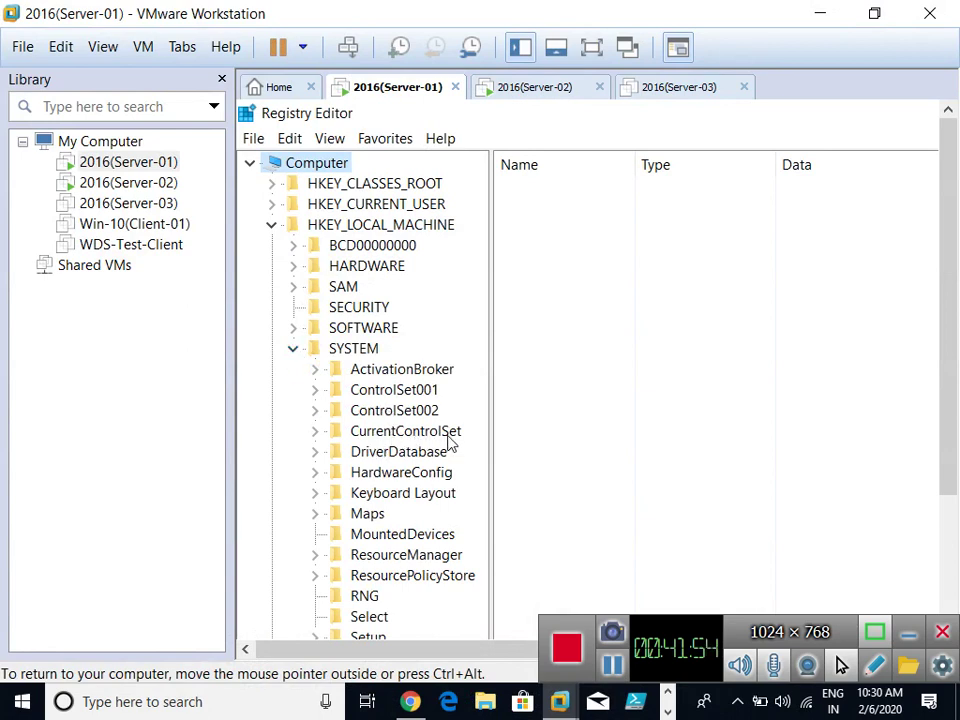
left_click(315, 432)
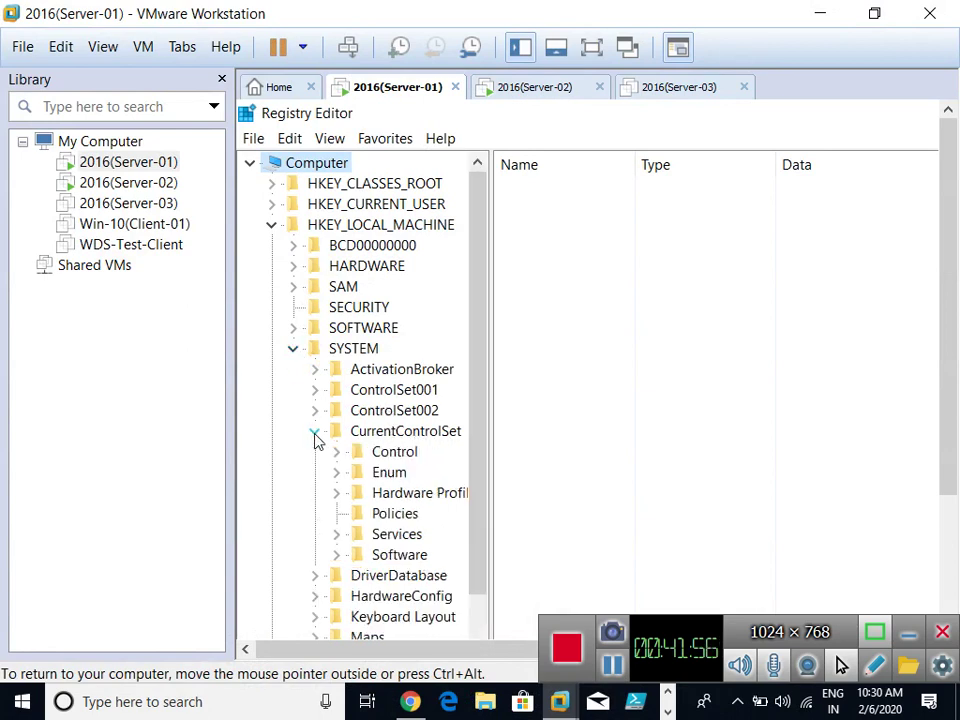
left_click(410, 701)
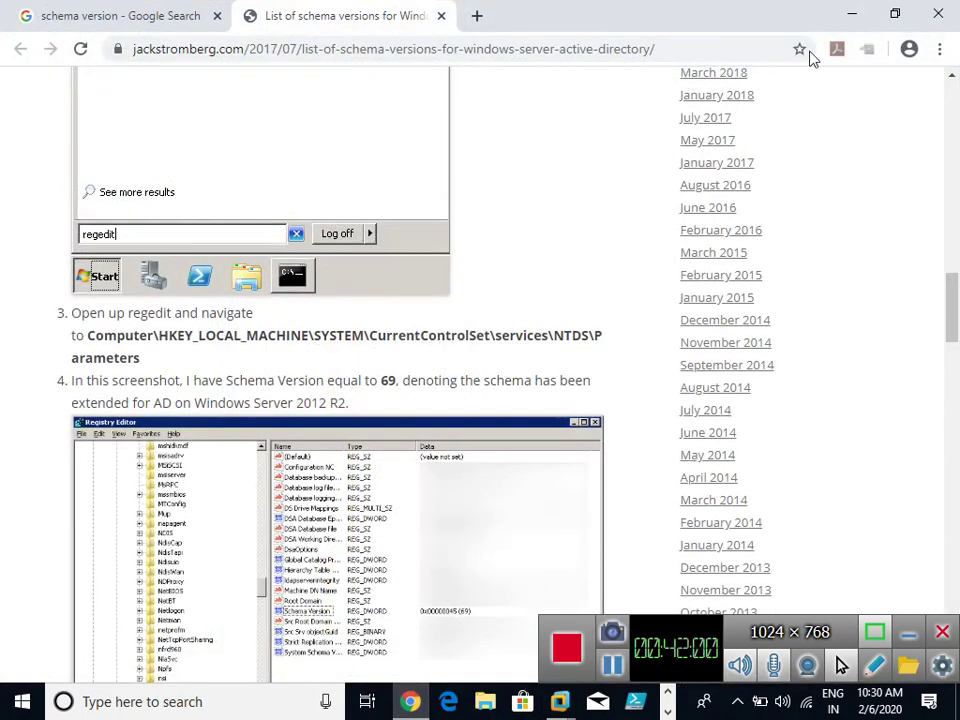
left_click(851, 14)
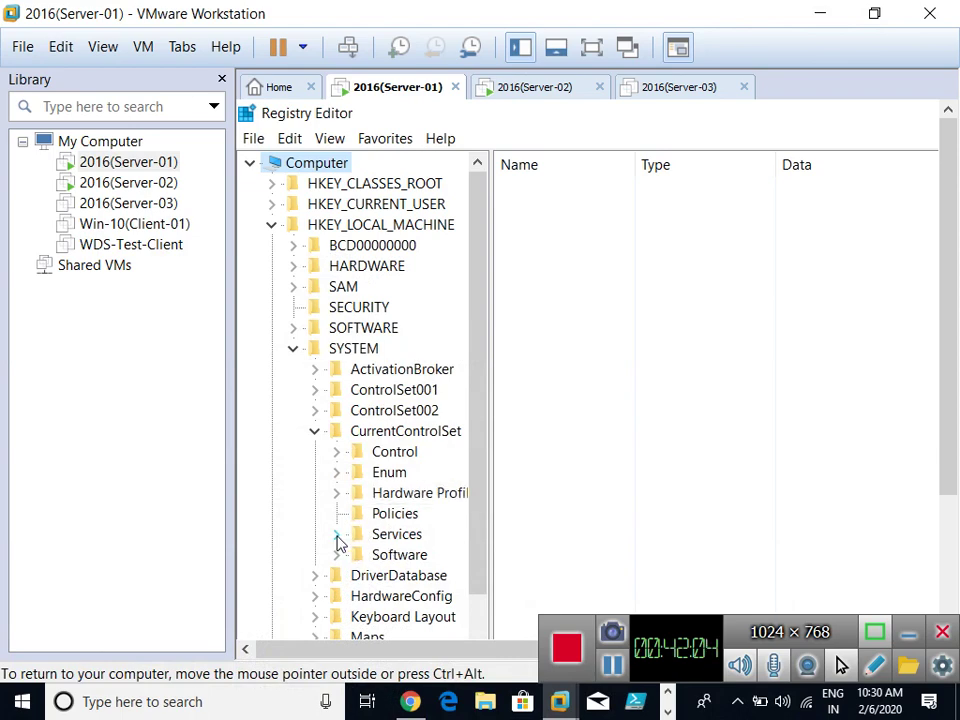
left_click(338, 538)
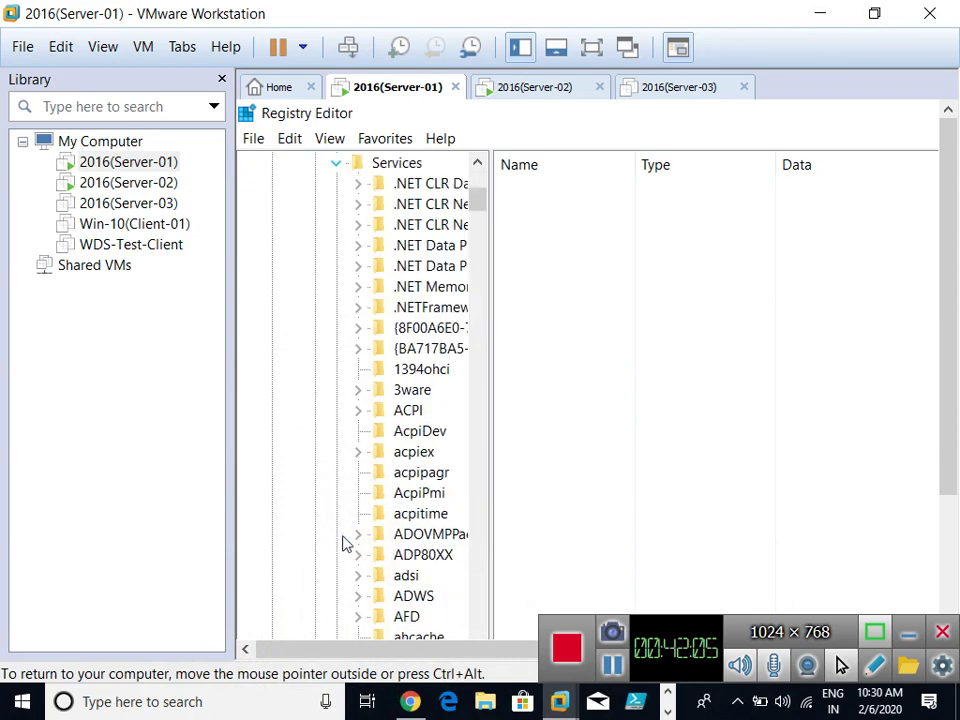
Find NTDS in the Services list, expand it, and widen the key tree pane.
scroll(432, 500, "down", 15)
left_click(432, 500)
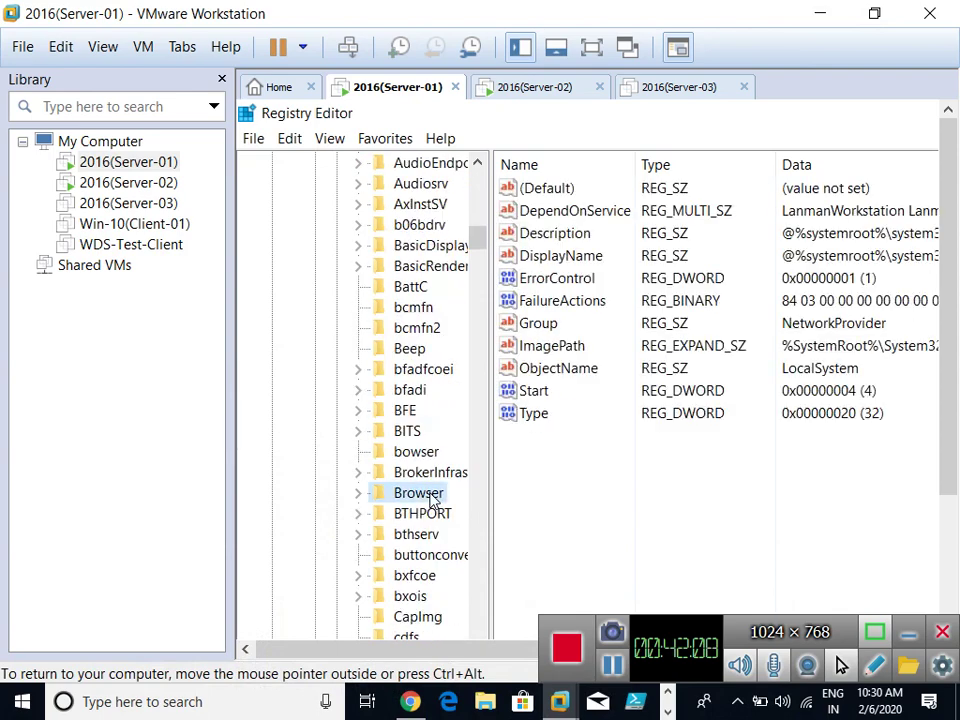
key("n")
key("t")
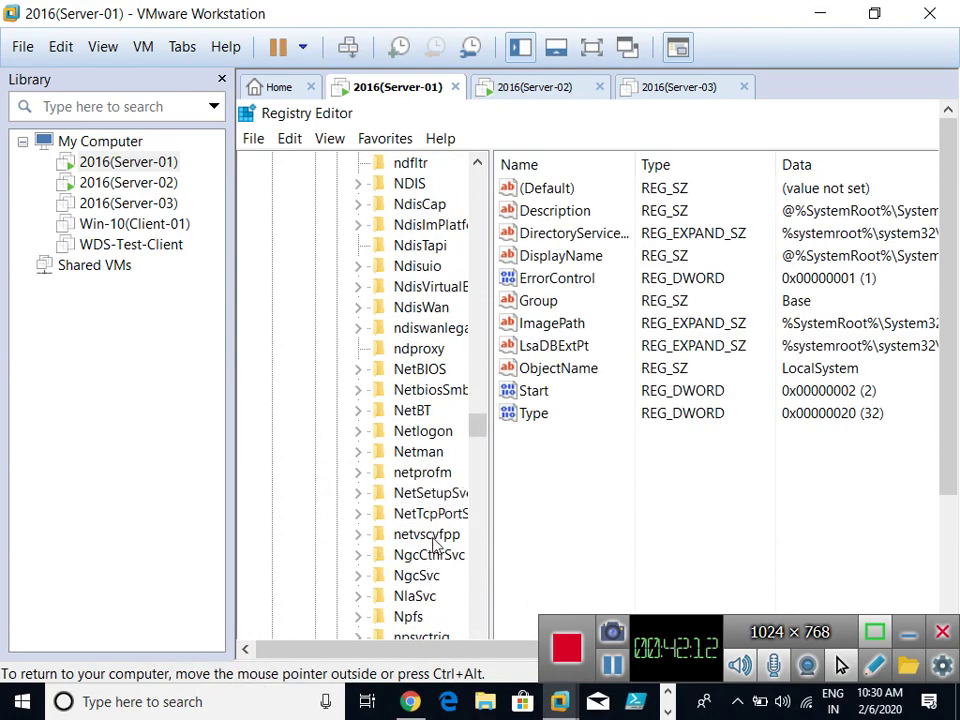
scroll(435, 545, "down", 1)
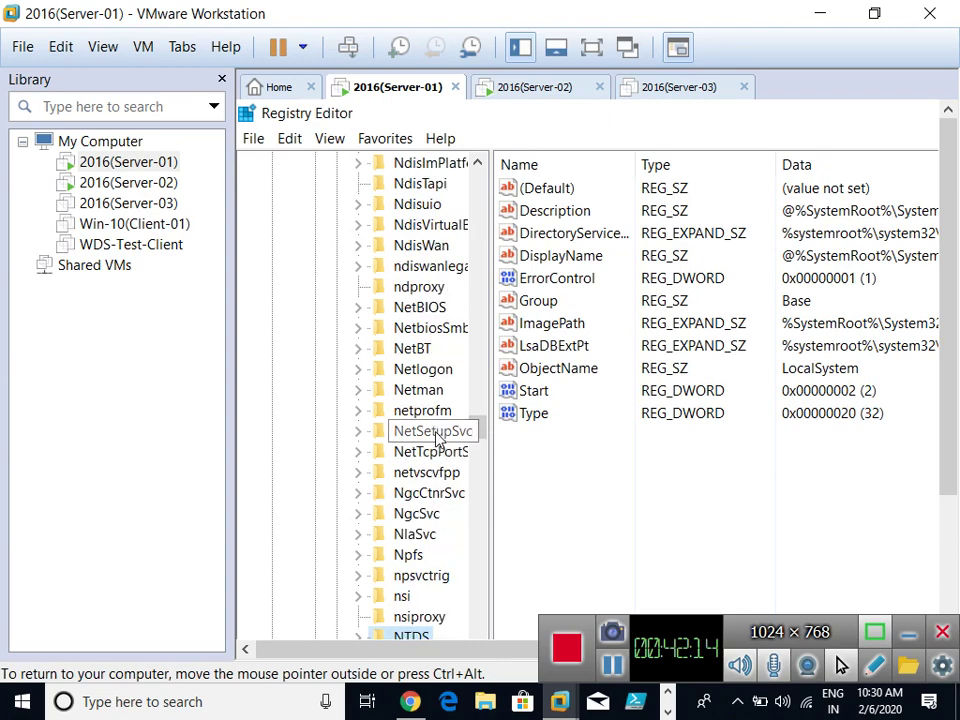
scroll(445, 580, "down", 2)
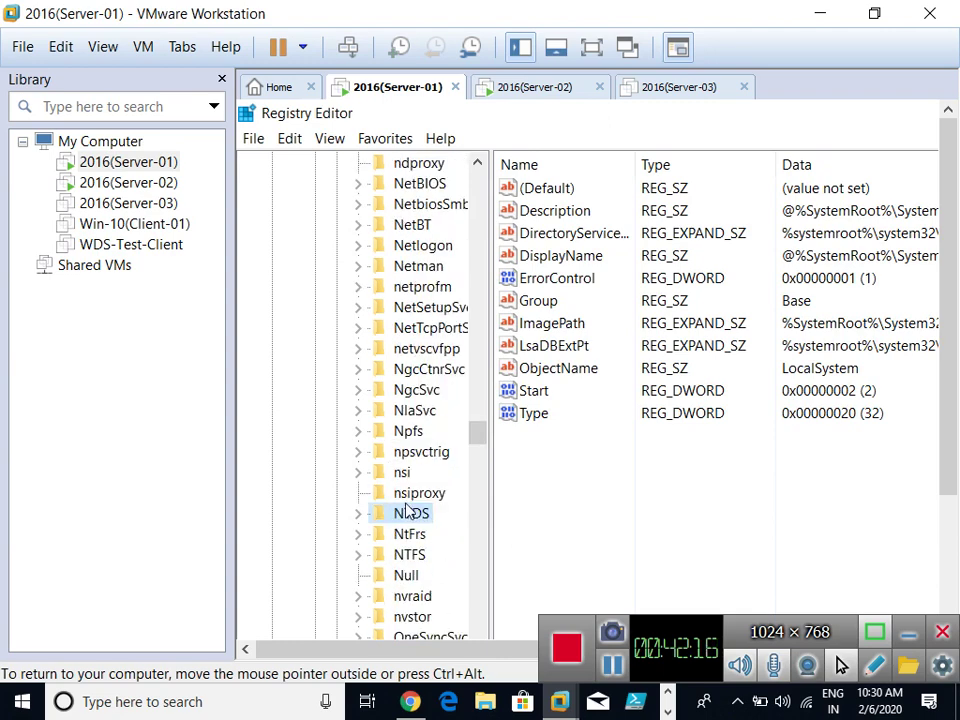
scroll(409, 520, "down", 1)
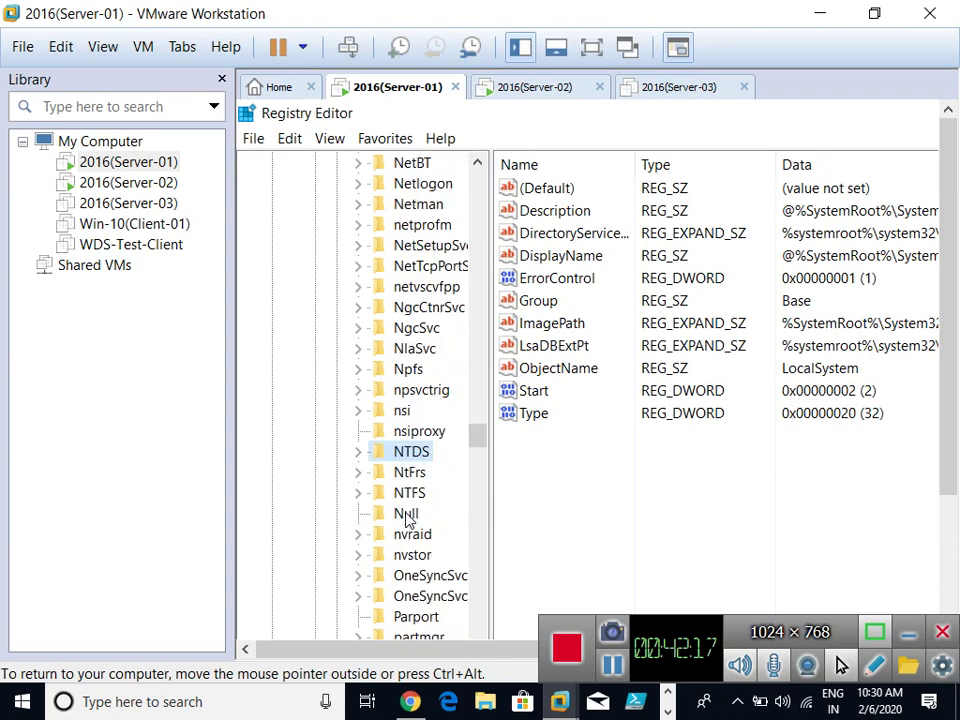
left_click(358, 453)
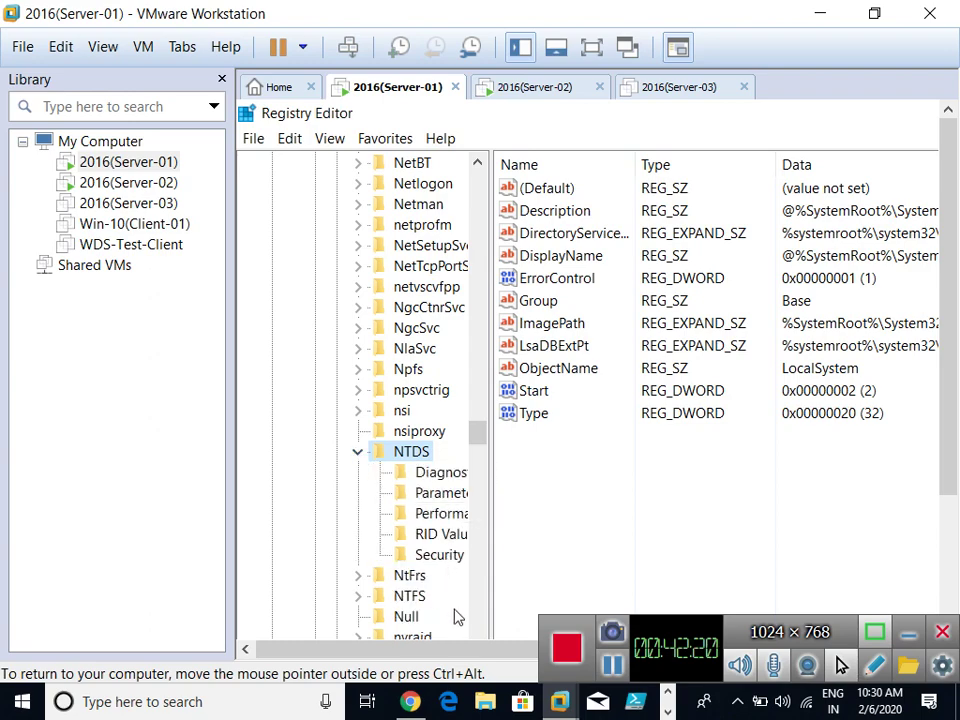
left_click(410, 703)
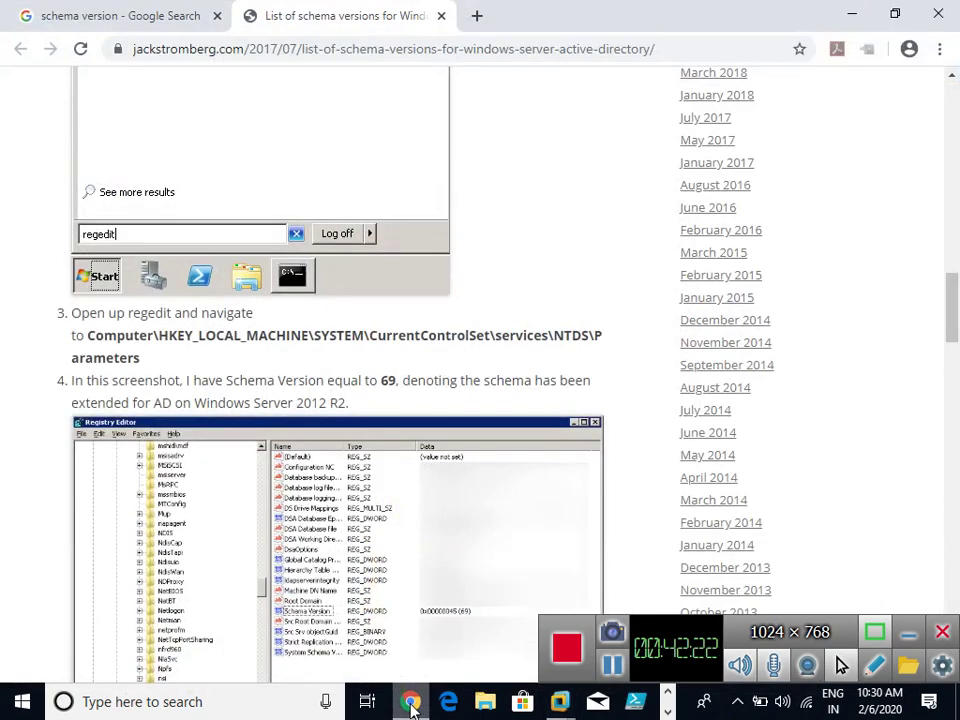
left_click(410, 703)
left_click_drag(489, 450, 505, 450)
Select NTDS\Parameters, find Schema Version 87 among its values, then minimize VMware.
left_click(478, 497)
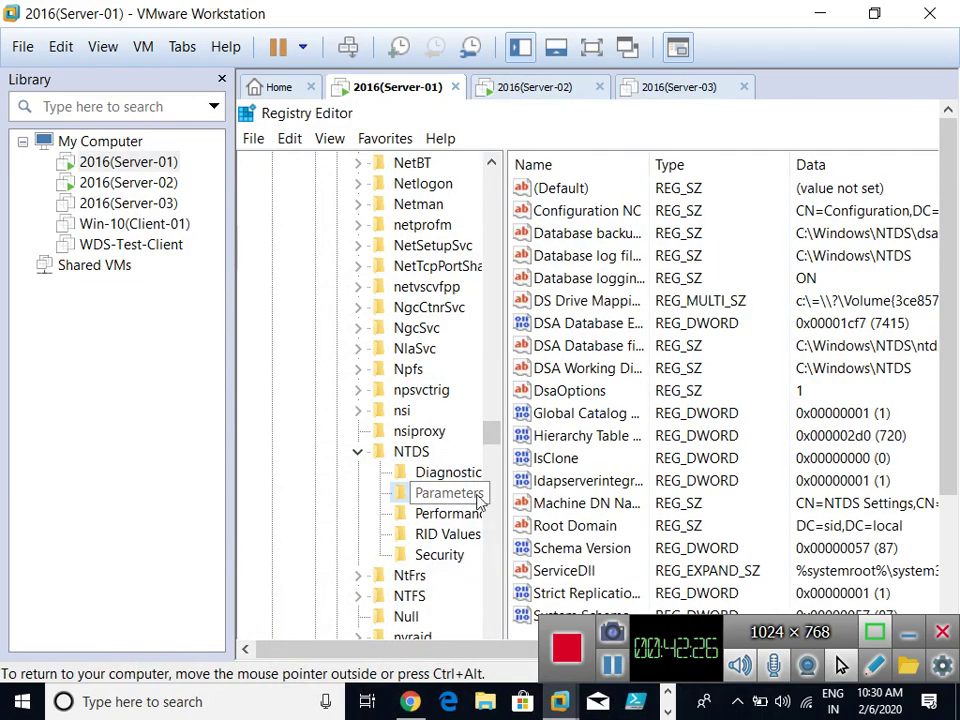
left_click_drag(946, 380, 955, 434)
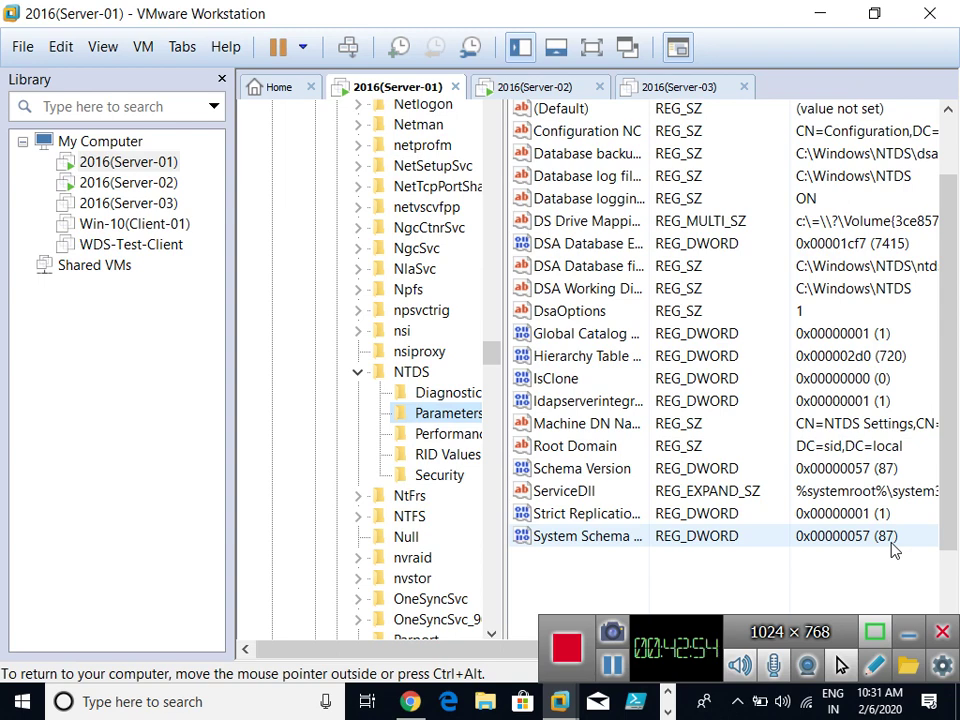
left_click(805, 14)
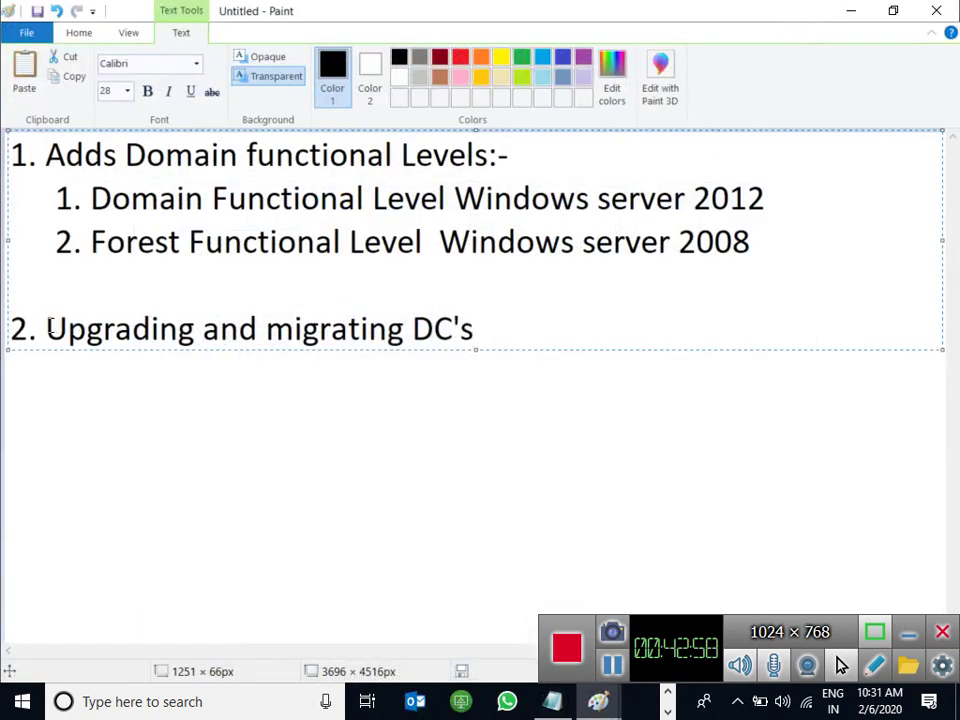
Highlight 'Upgrading' and 'migrating' in the notes, then Alt+Tab to the Server-2012 DC drawing.
left_click_drag(45, 328, 178, 330)
left_click_drag(266, 330, 405, 335)
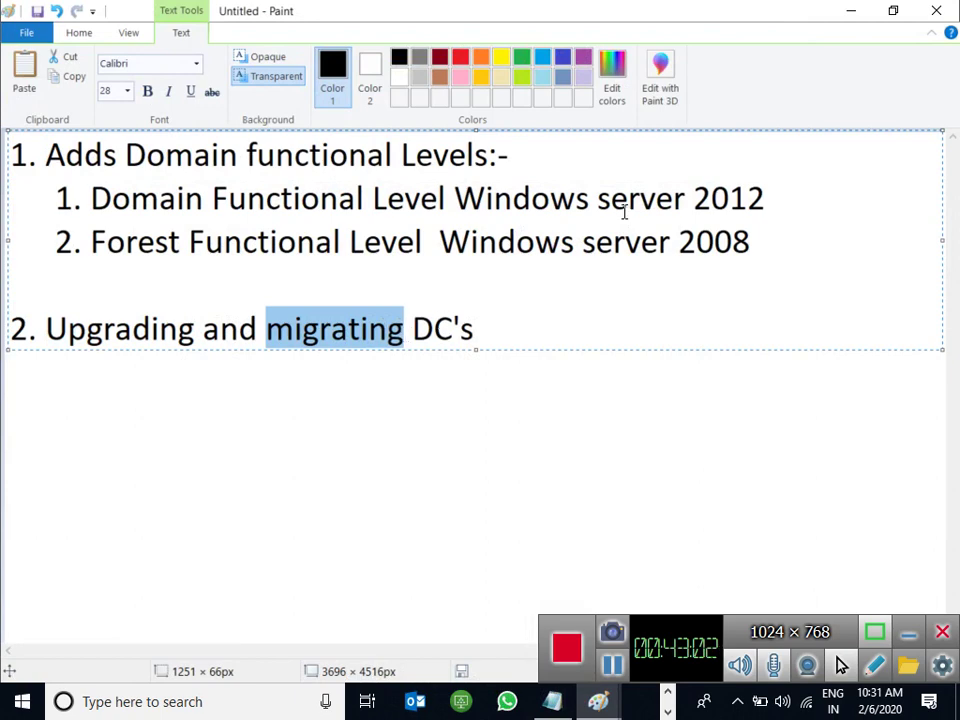
key("alt+Tab")
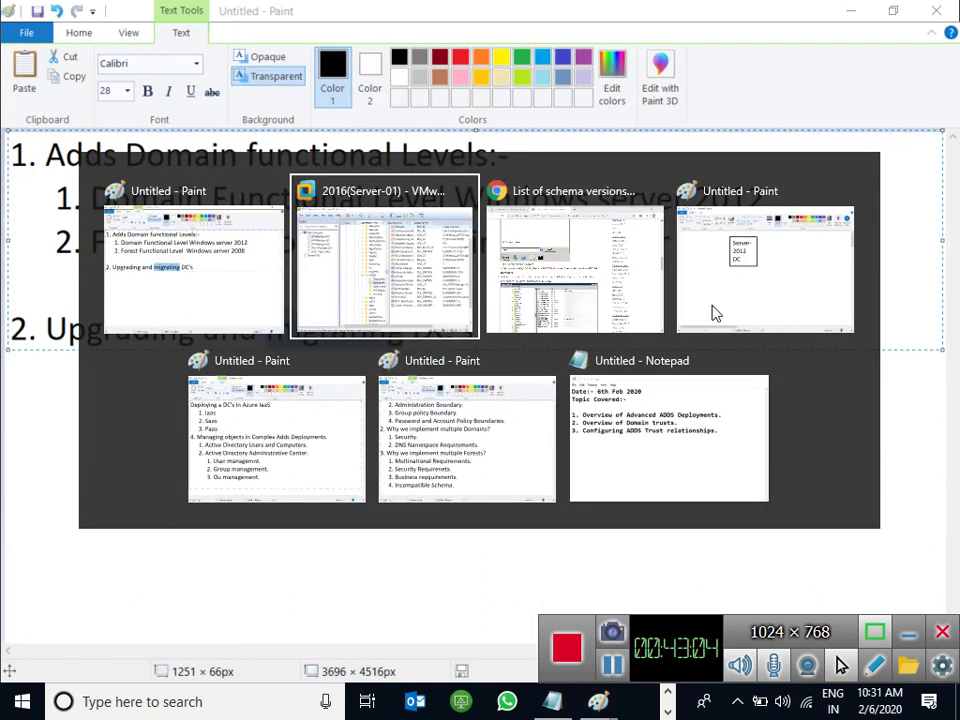
key("alt+Tab")
left_click(716, 314)
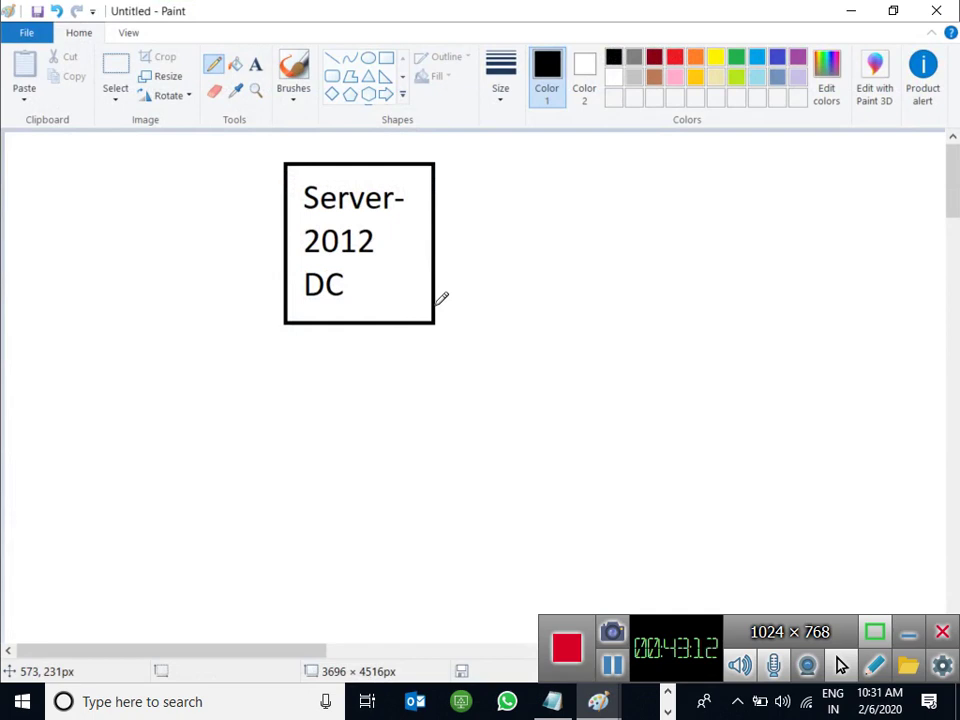
left_click_drag(359, 268, 299, 263)
key("ctrl+z")
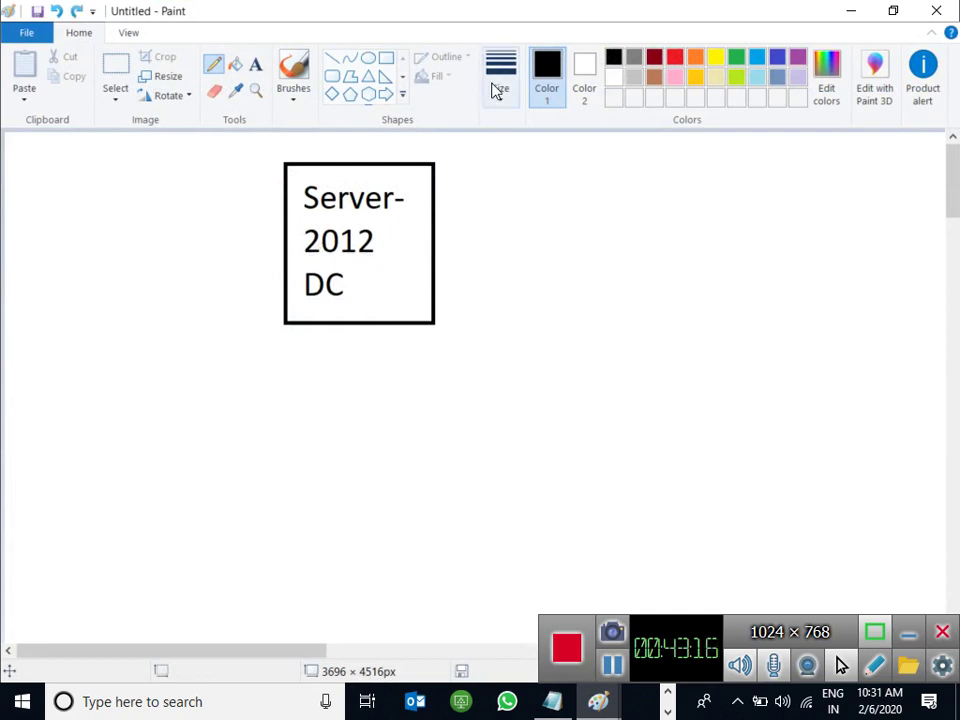
left_click(499, 88)
left_click(548, 203)
left_click(736, 57)
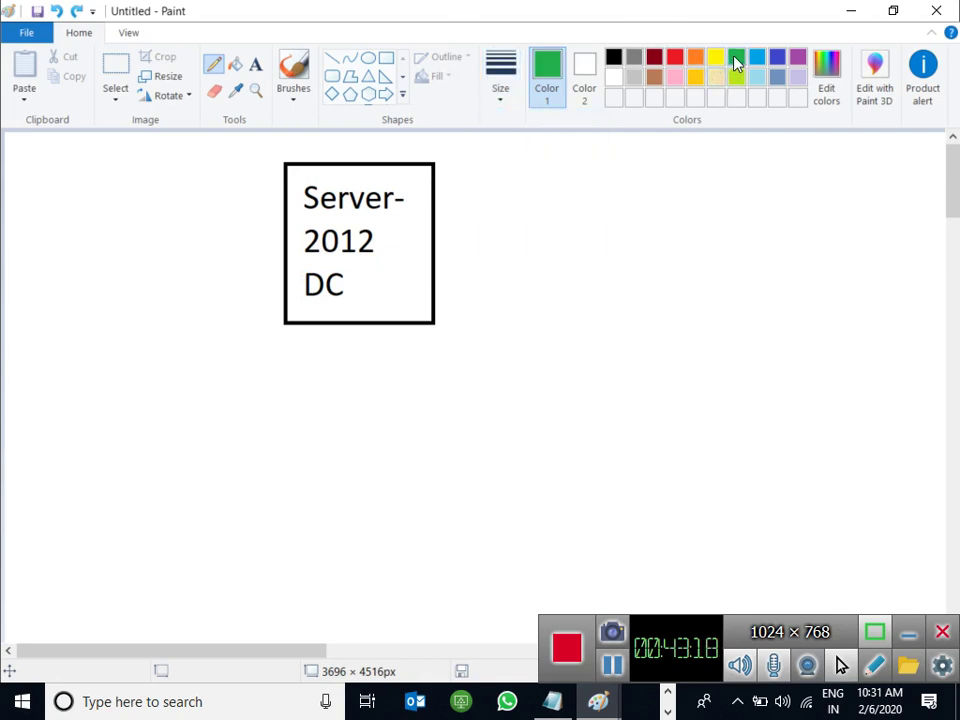
mouse_move(350, 268)
left_mouse_down()
mouse_move(294, 289)
mouse_move(347, 270)
left_mouse_up()
mouse_move(599, 157)
left_mouse_down()
mouse_move(436, 234)
mouse_move(466, 255)
left_mouse_up()
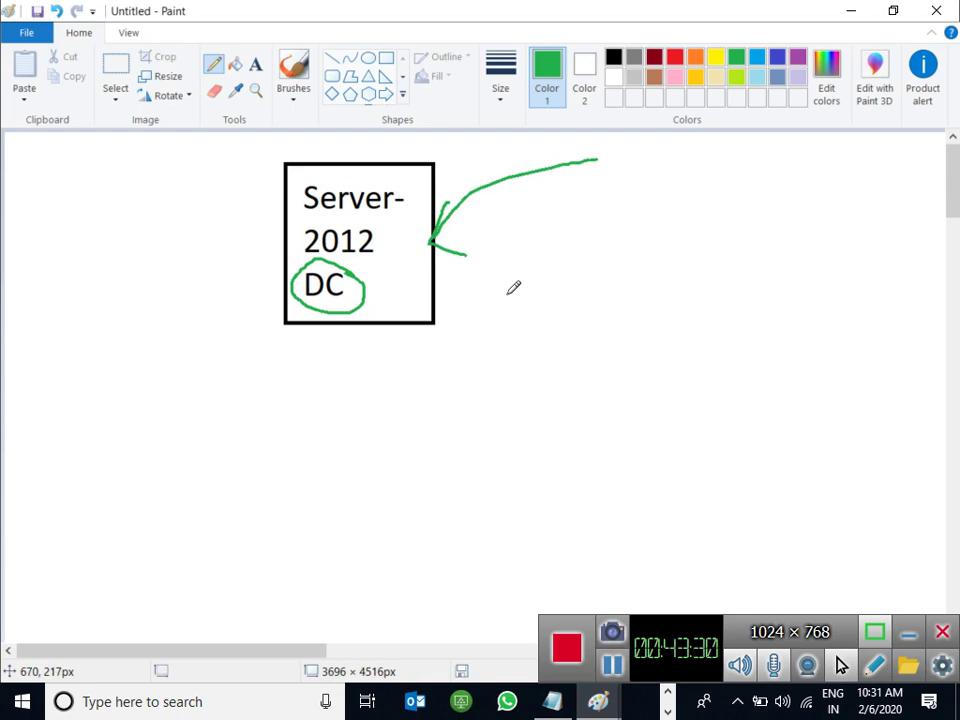
key("ctrl+z")
key("ctrl+z")
key("ctrl+z")
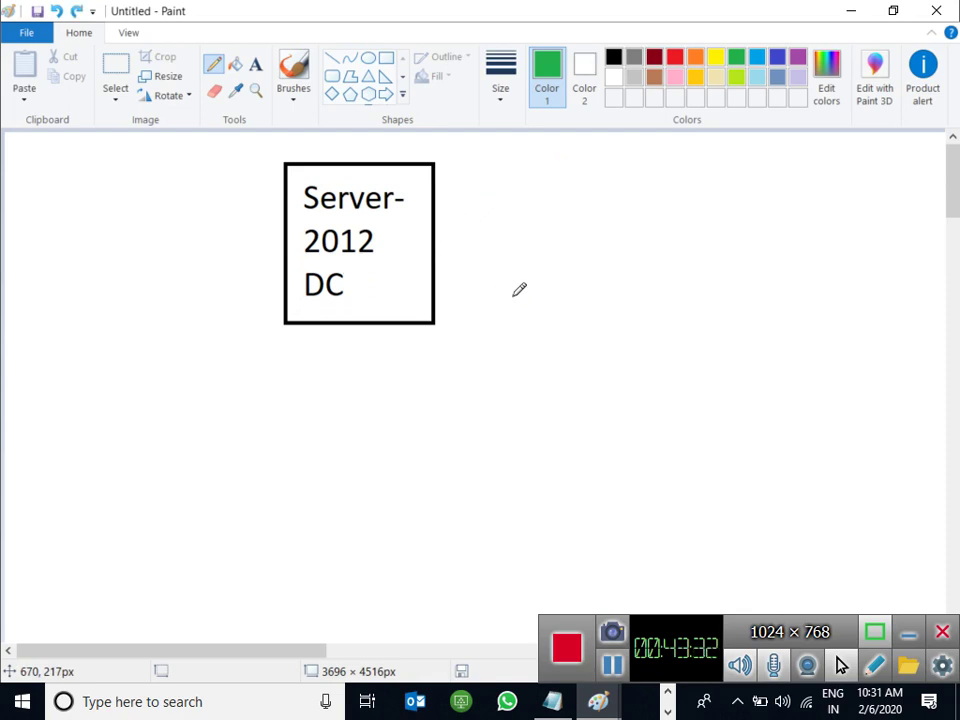
left_click(614, 57)
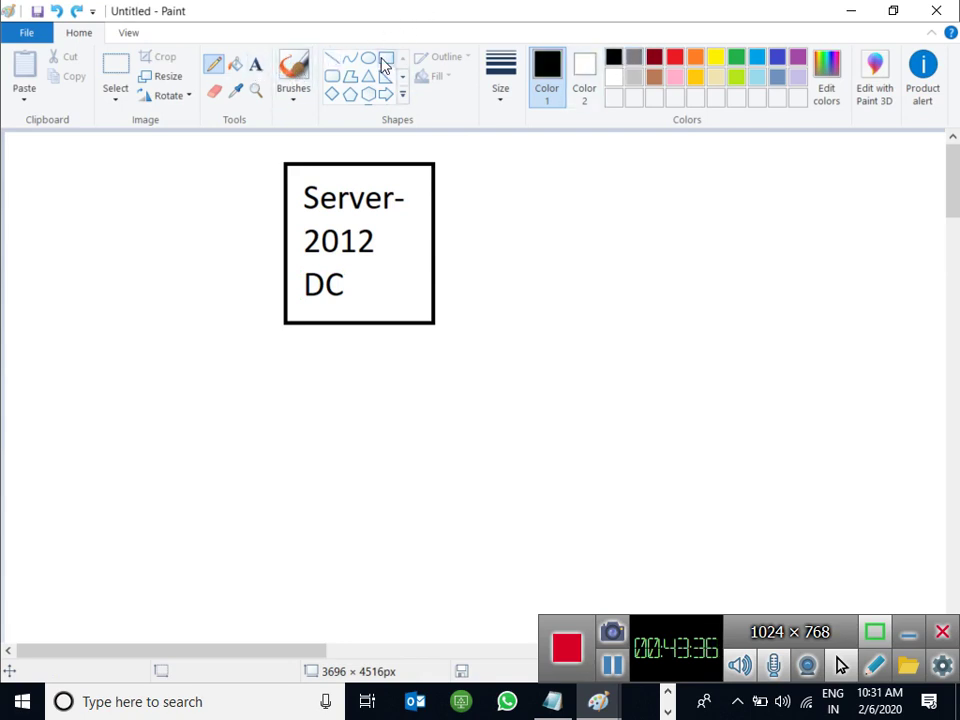
Draw a second box right of the first and label it 'Server-2016'.
left_click(385, 62)
left_click_drag(565, 167, 697, 316)
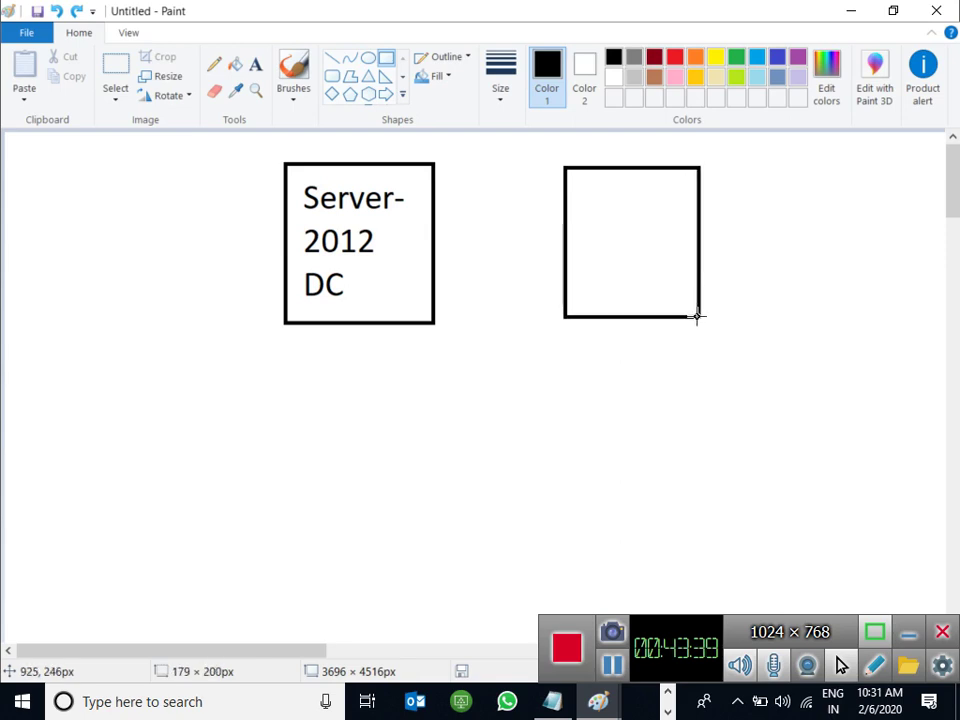
left_click(256, 66)
left_click(574, 188)
type("S")
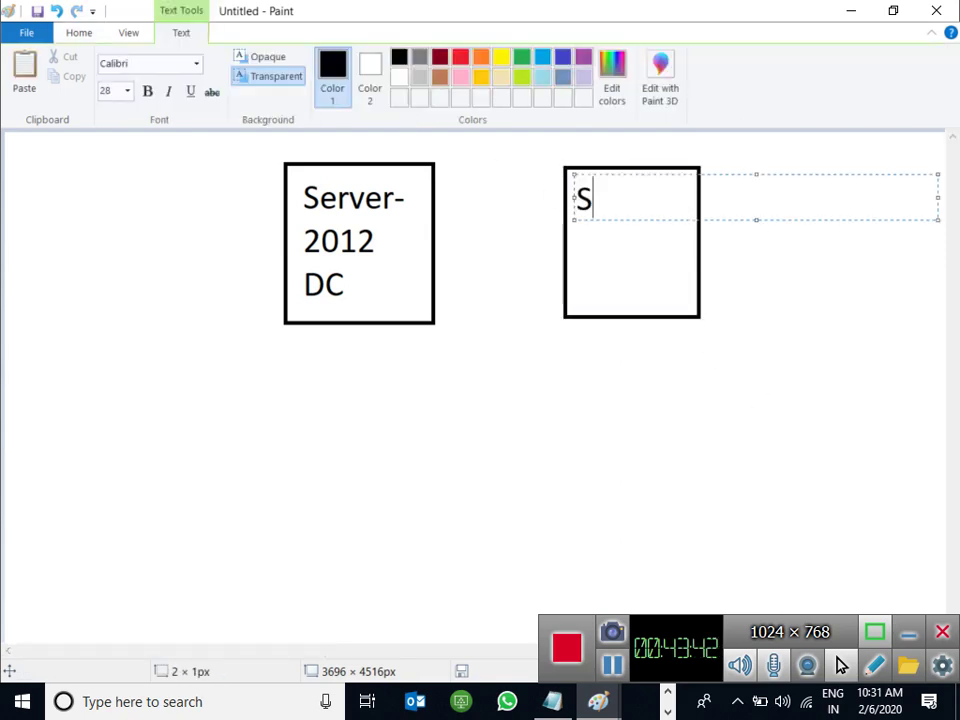
type("erver")
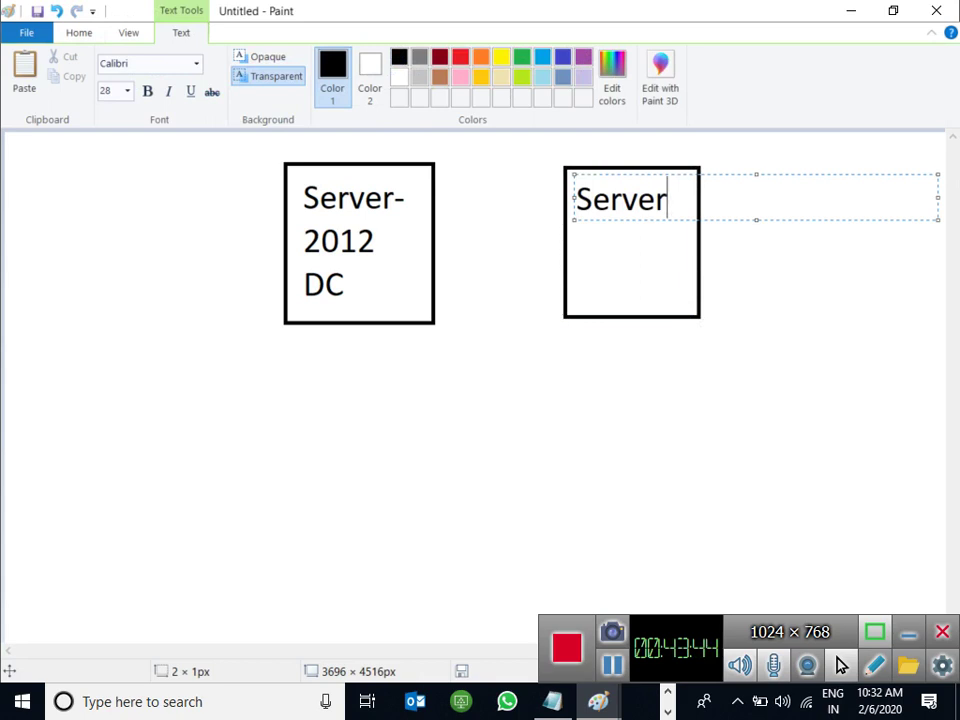
type("-")
key("Return")
type("2016")
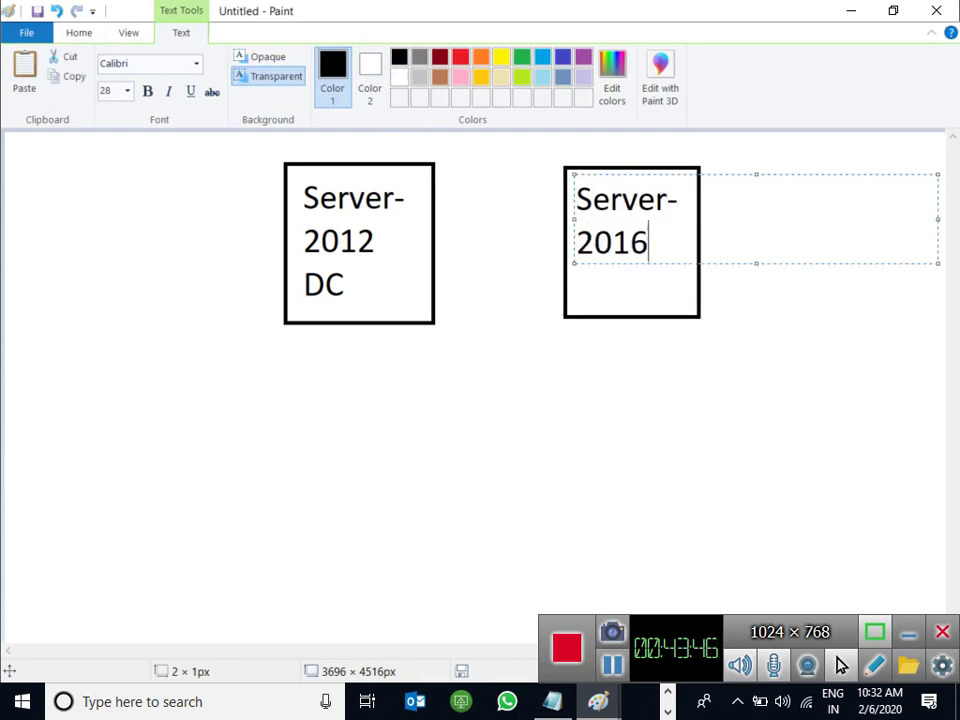
key("Return")
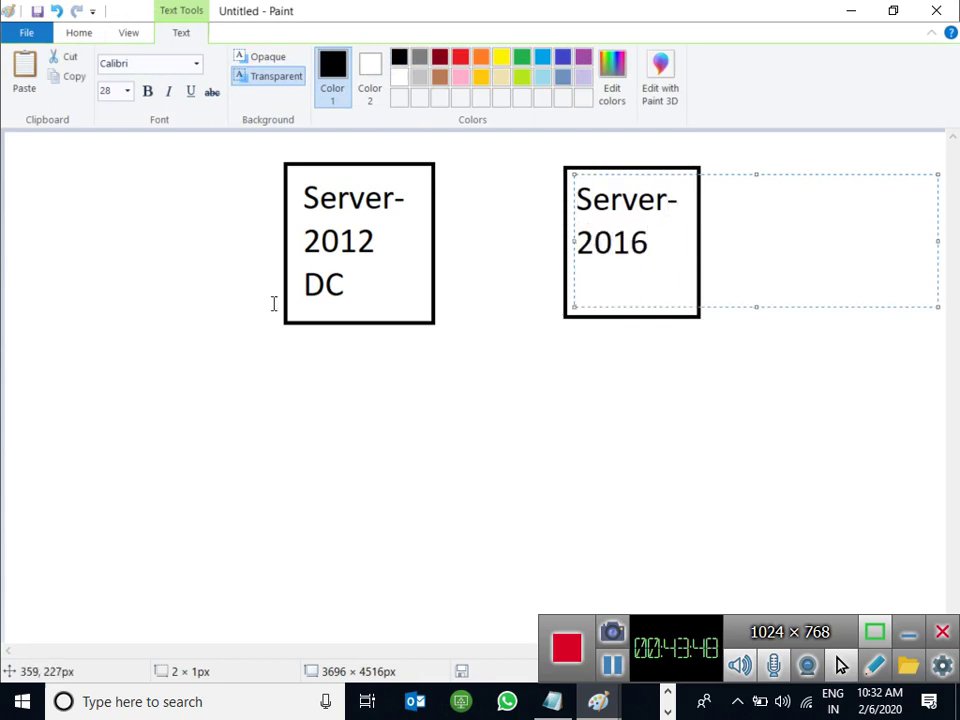
left_click(298, 283)
Turn the first box's 'DC' label into 'PDC' and add 'ADC' to the Server-2016 box.
left_click(296, 284)
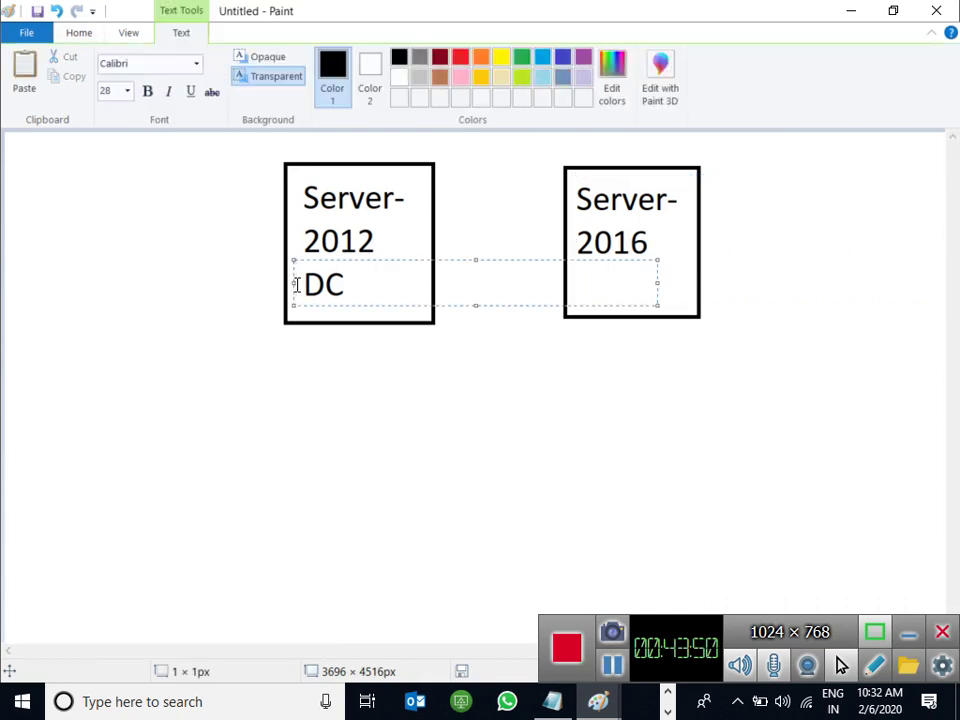
type("P")
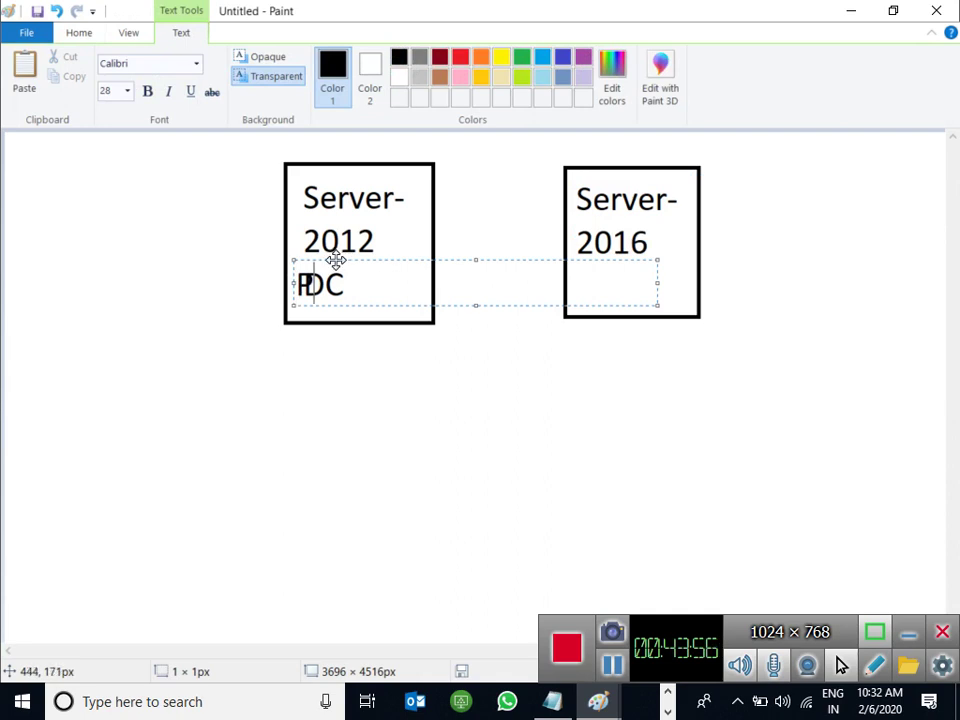
left_click_drag(336, 260, 330, 260)
left_click(645, 283)
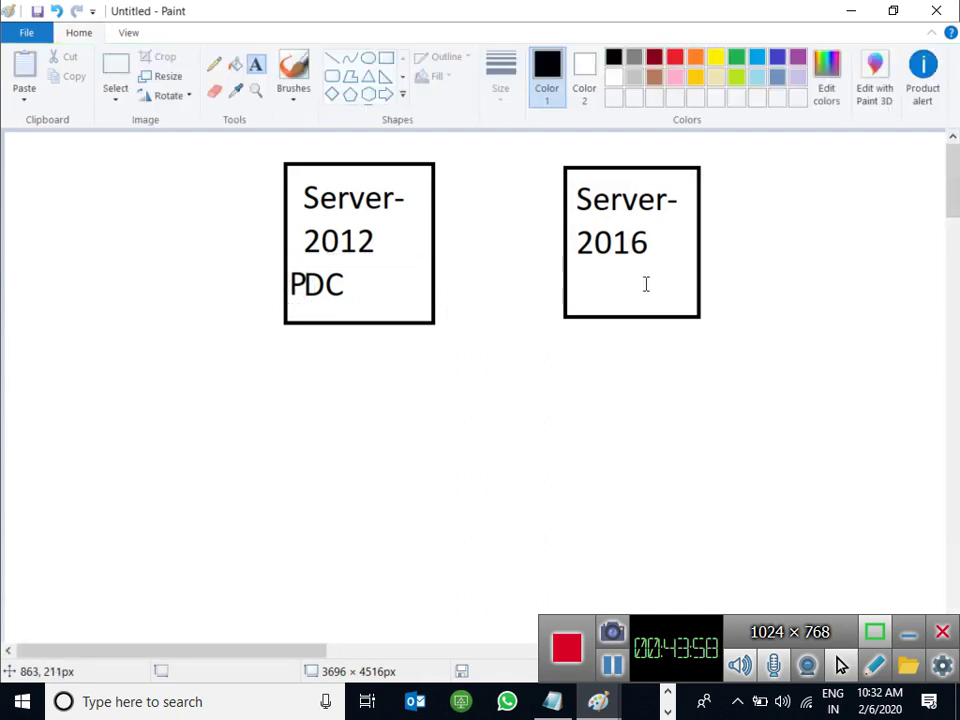
left_click(590, 283)
type("ADC")
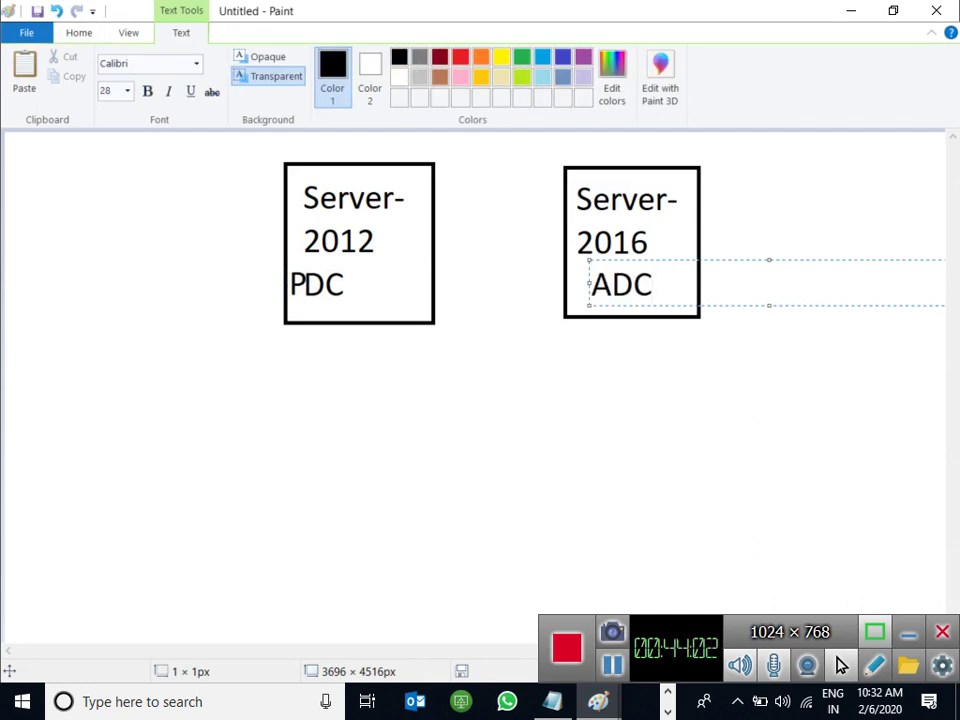
left_click(607, 448)
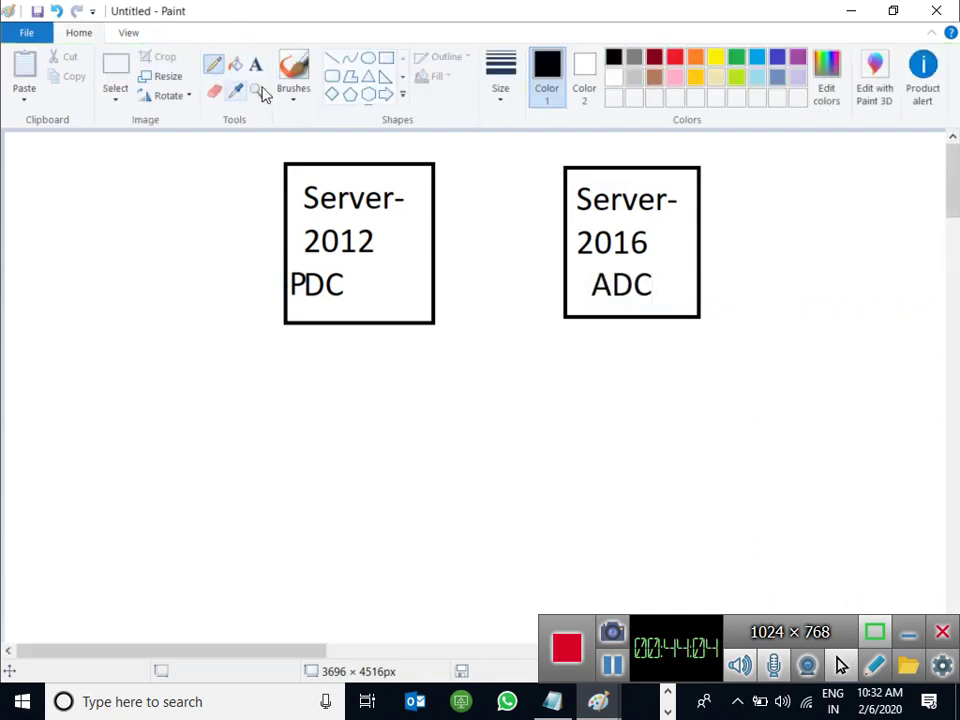
In green, draw an arrow from the PDC box to Server-2016 and circle ADC with an arrow.
left_click(740, 62)
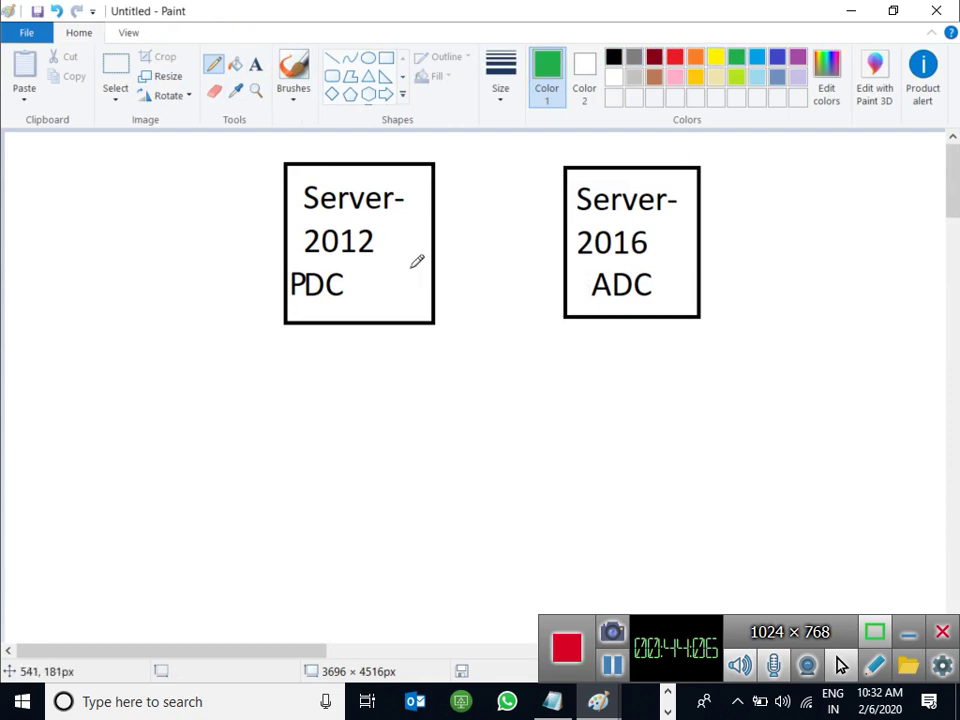
mouse_move(410, 267)
left_mouse_down()
mouse_move(536, 202)
mouse_move(565, 209)
mouse_move(546, 235)
left_mouse_up()
mouse_move(655, 272)
left_mouse_down()
mouse_move(621, 322)
mouse_move(643, 300)
mouse_move(784, 246)
mouse_move(757, 280)
left_mouse_up()
left_click_drag(792, 222, 818, 277)
Hand-write 'PDC' in green, draw an arc back to Server-2016, and minimize the diagram.
left_click_drag(799, 212, 855, 290)
mouse_move(821, 216)
left_mouse_down()
mouse_move(852, 219)
mouse_move(864, 276)
mouse_move(851, 291)
left_mouse_up()
mouse_move(902, 216)
left_mouse_down()
mouse_move(891, 242)
mouse_move(905, 252)
left_mouse_up()
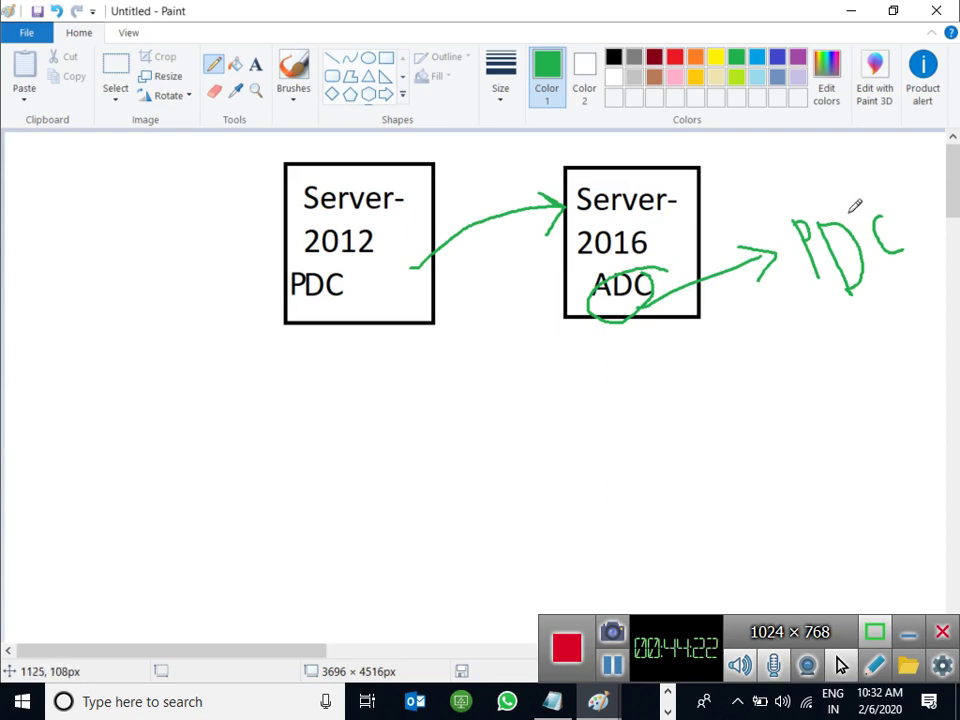
mouse_move(850, 210)
left_mouse_down()
mouse_move(772, 167)
mouse_move(690, 200)
mouse_move(684, 217)
mouse_move(722, 226)
left_mouse_up()
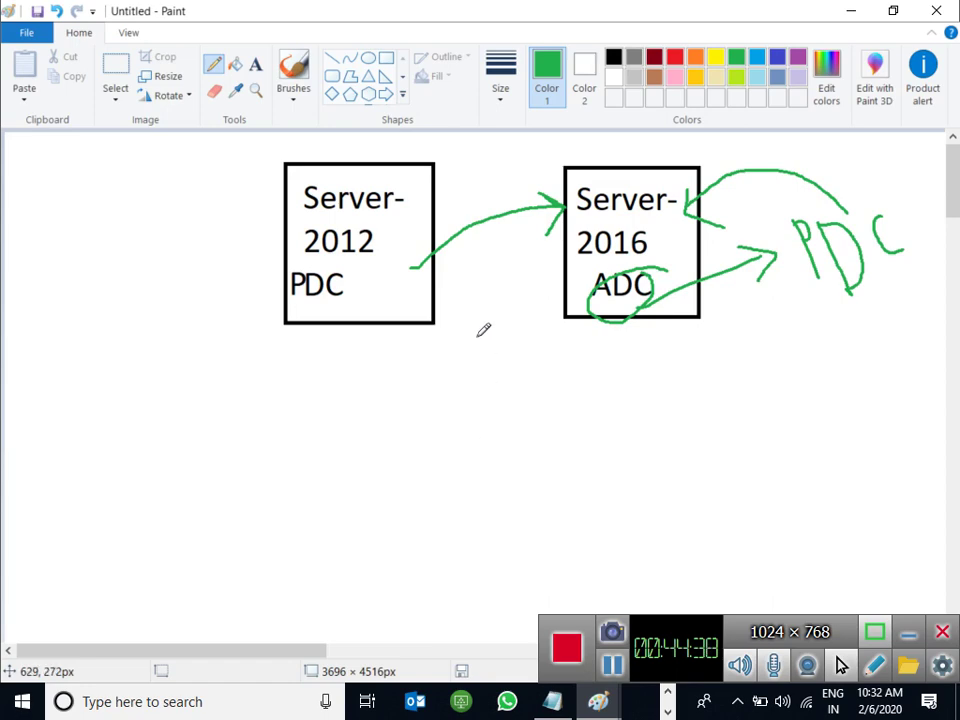
left_click(843, 14)
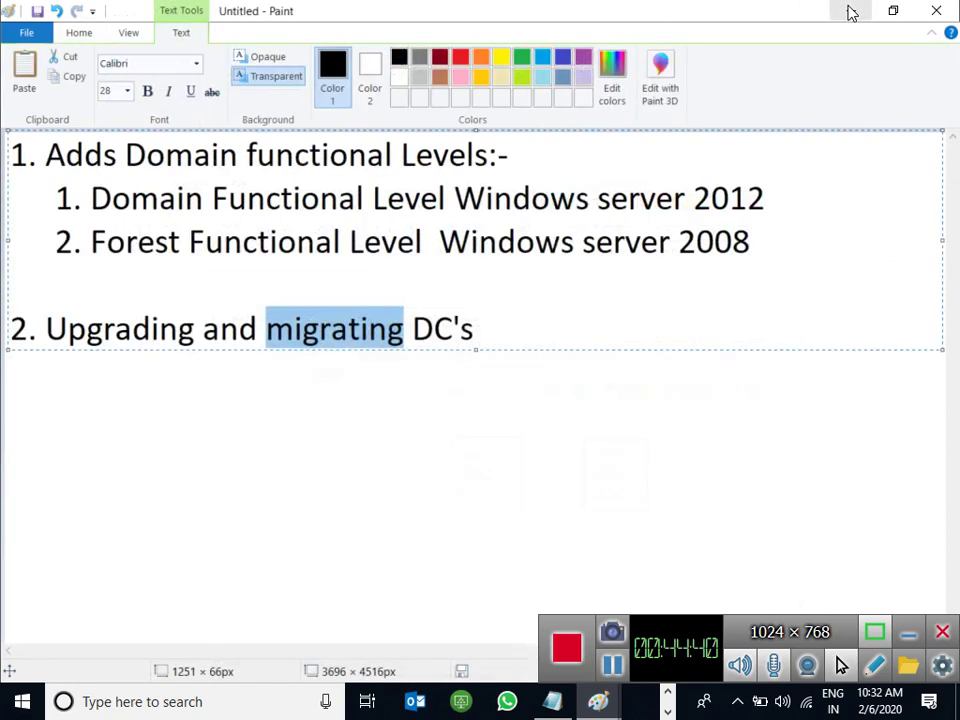
Switch to VMware Workstation and power off the Server-02 virtual machine.
left_click(843, 14)
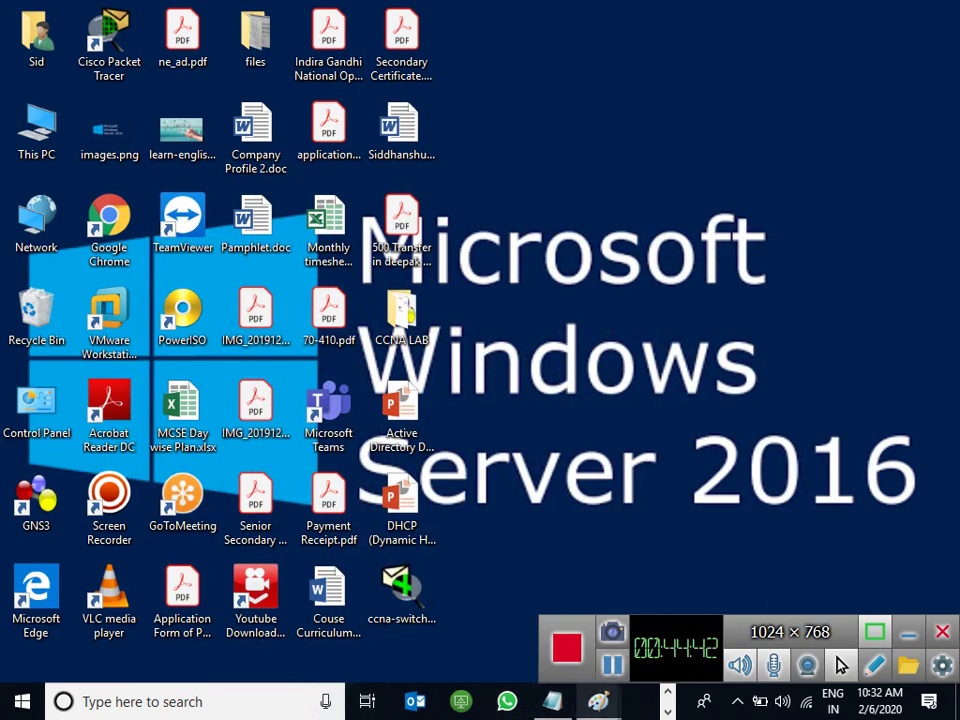
left_click(666, 692)
mouse_move(560, 701)
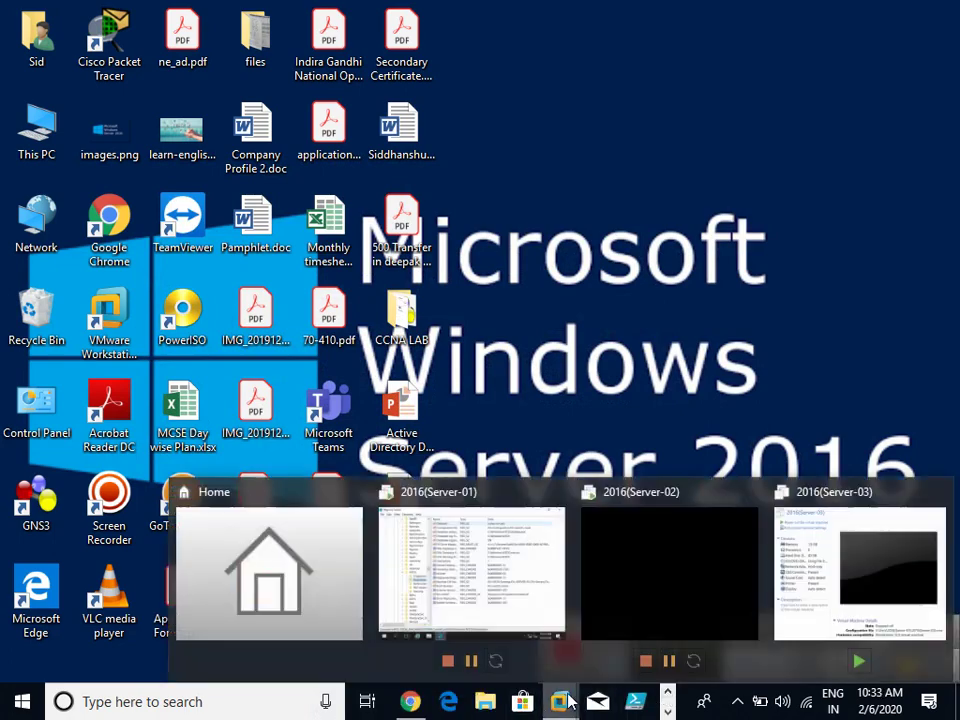
left_click(672, 558)
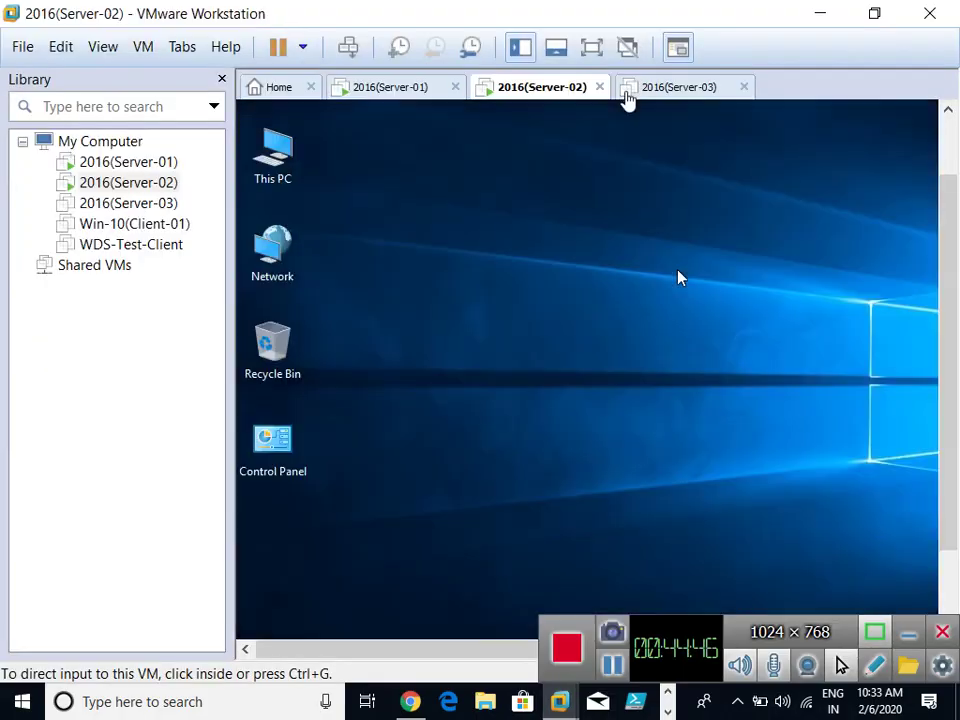
right_click(528, 91)
mouse_move(576, 139)
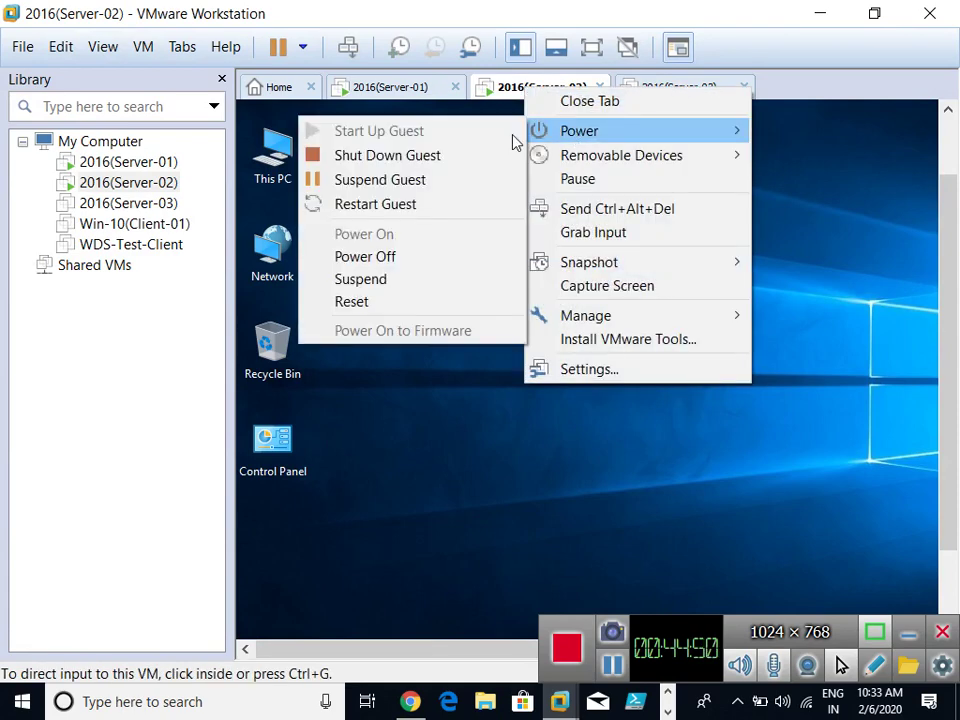
left_click(367, 262)
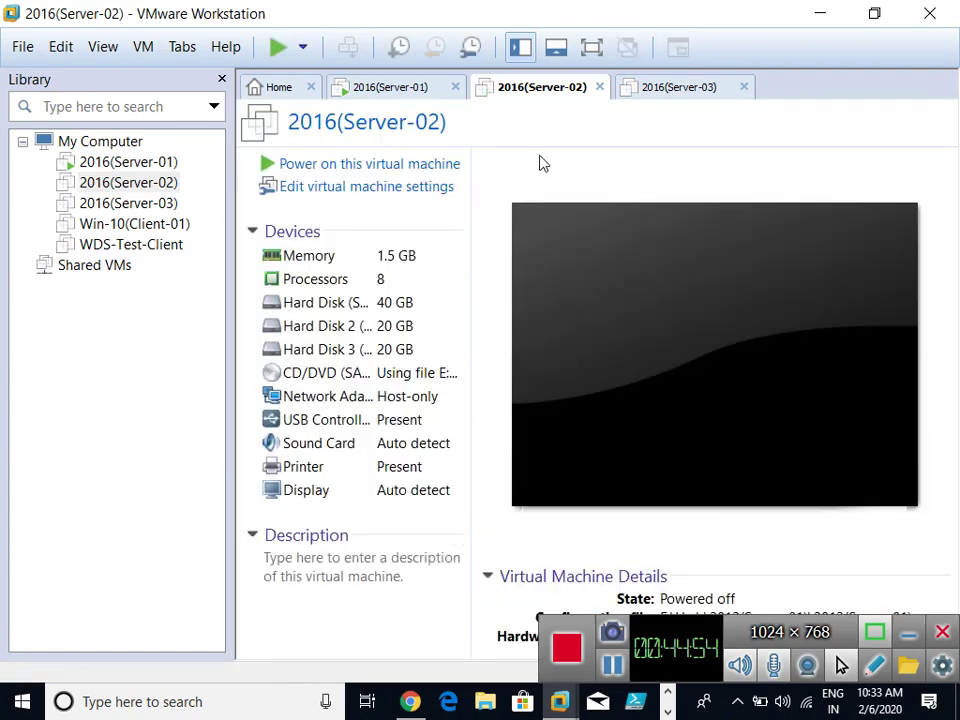
Close the Server-02 and Server-03 tabs and Registry Editor, then start the New Virtual Machine Wizard.
left_click(599, 87)
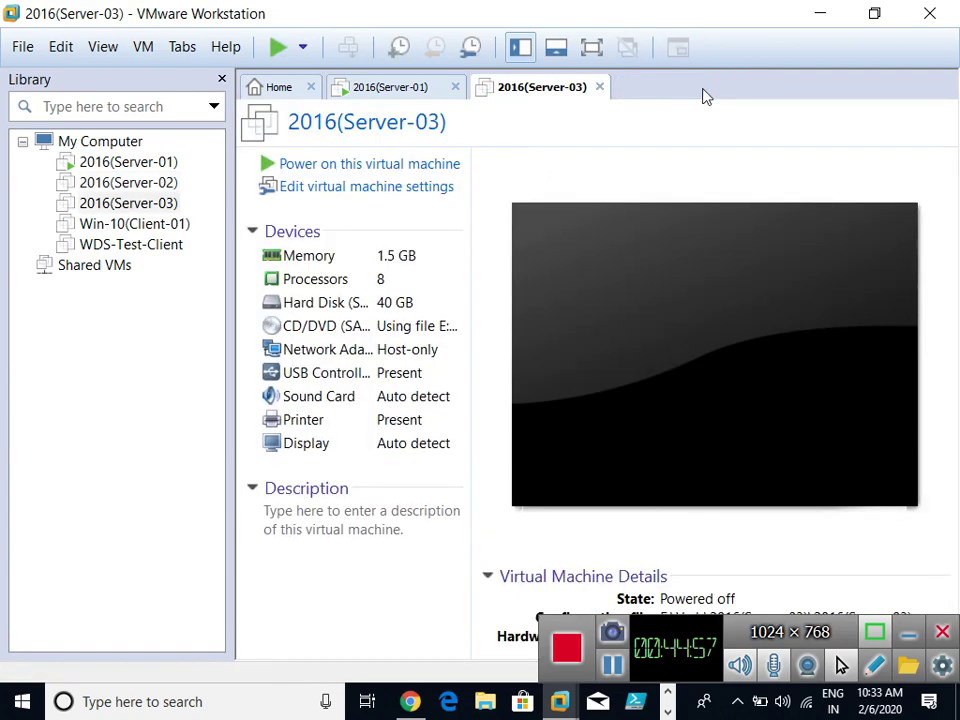
left_click(599, 87)
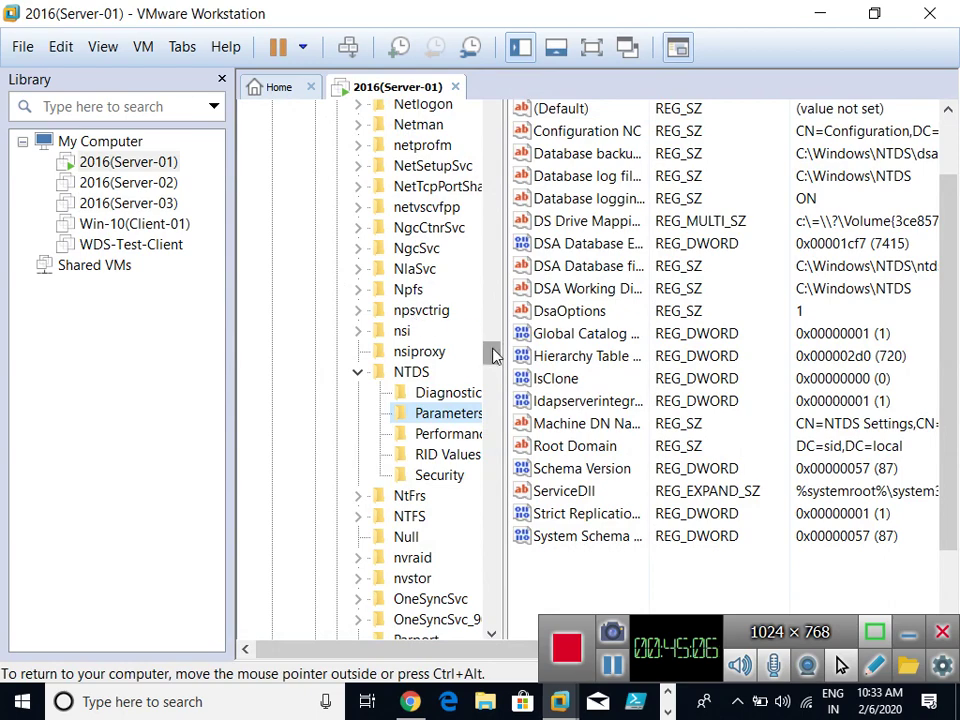
left_click_drag(491, 349, 491, 100)
left_click_drag(952, 240, 943, 100)
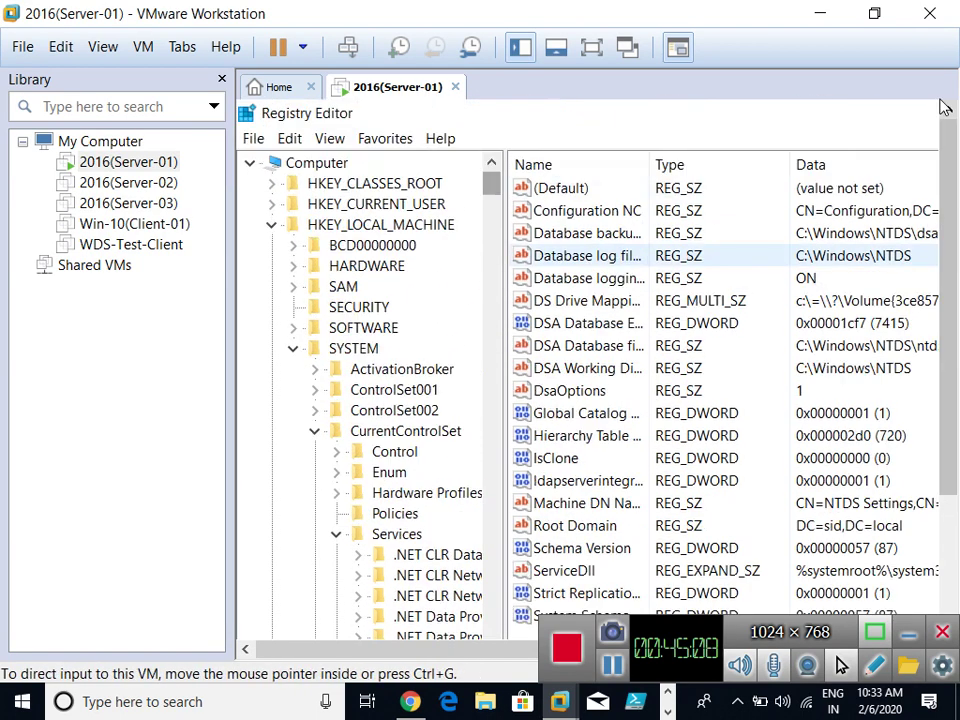
left_click(245, 113)
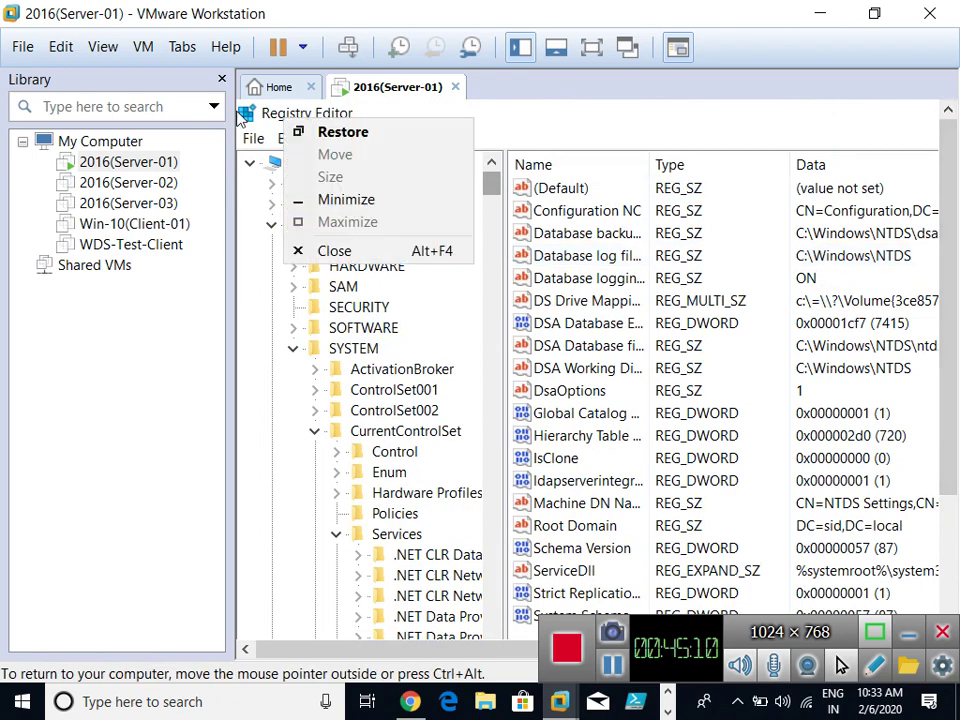
left_click(245, 113)
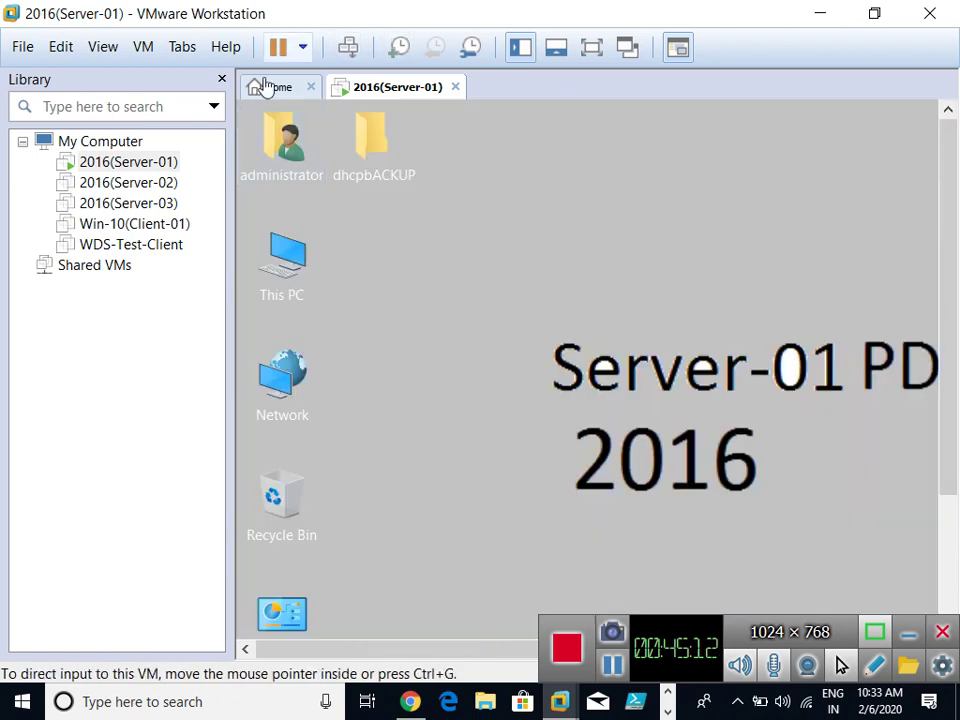
left_click(272, 87)
left_click(398, 287)
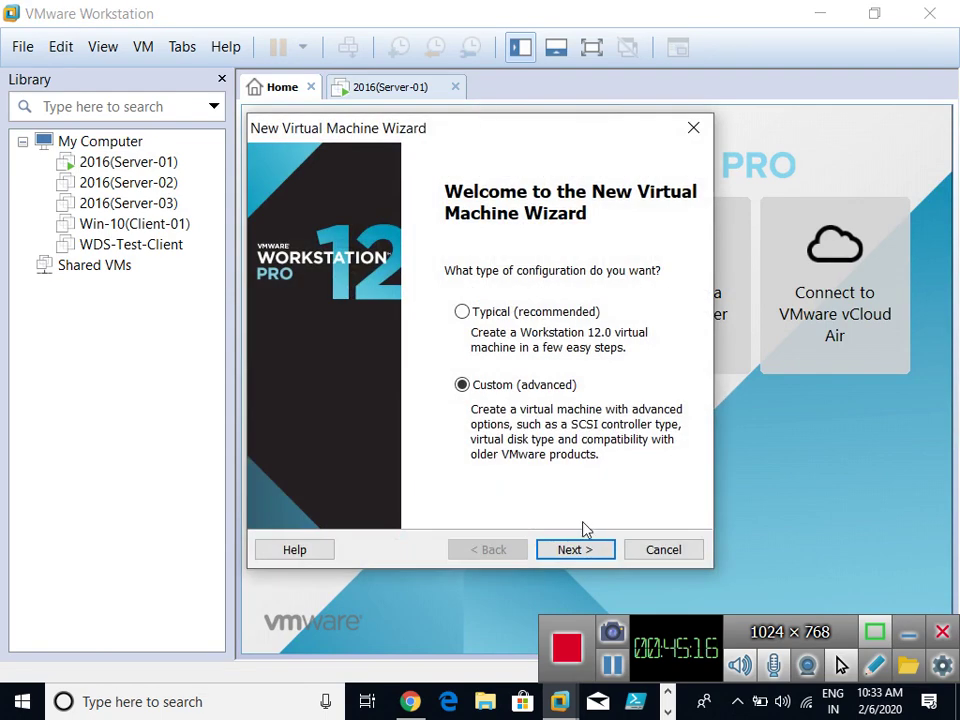
Choose to install the OS later, with Windows Server 2012 as the guest version.
left_click(570, 549)
left_click(570, 549)
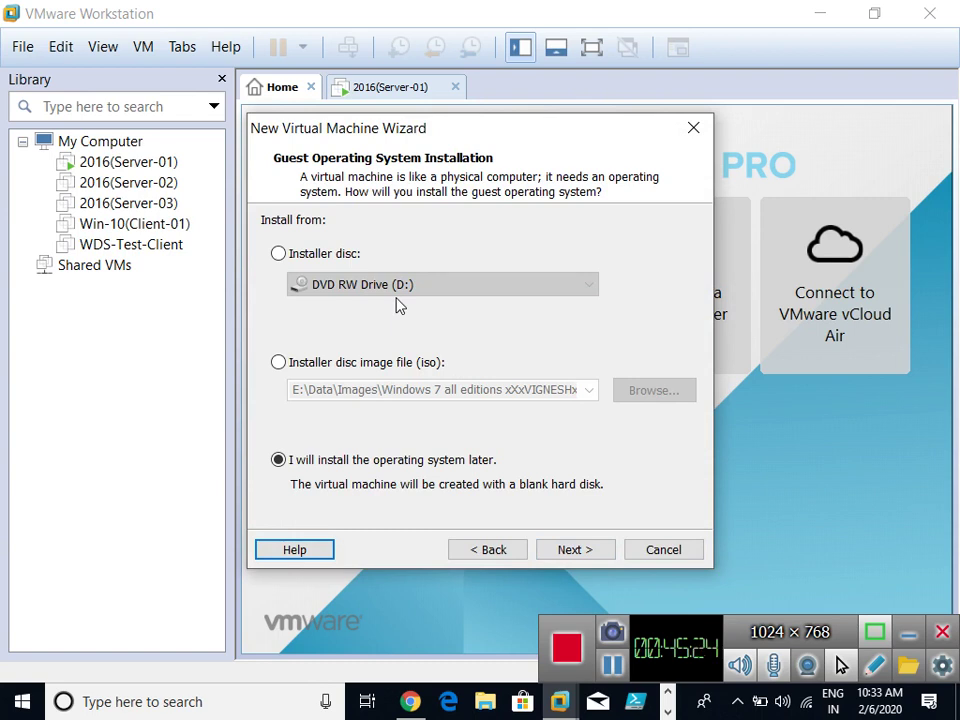
left_click(574, 552)
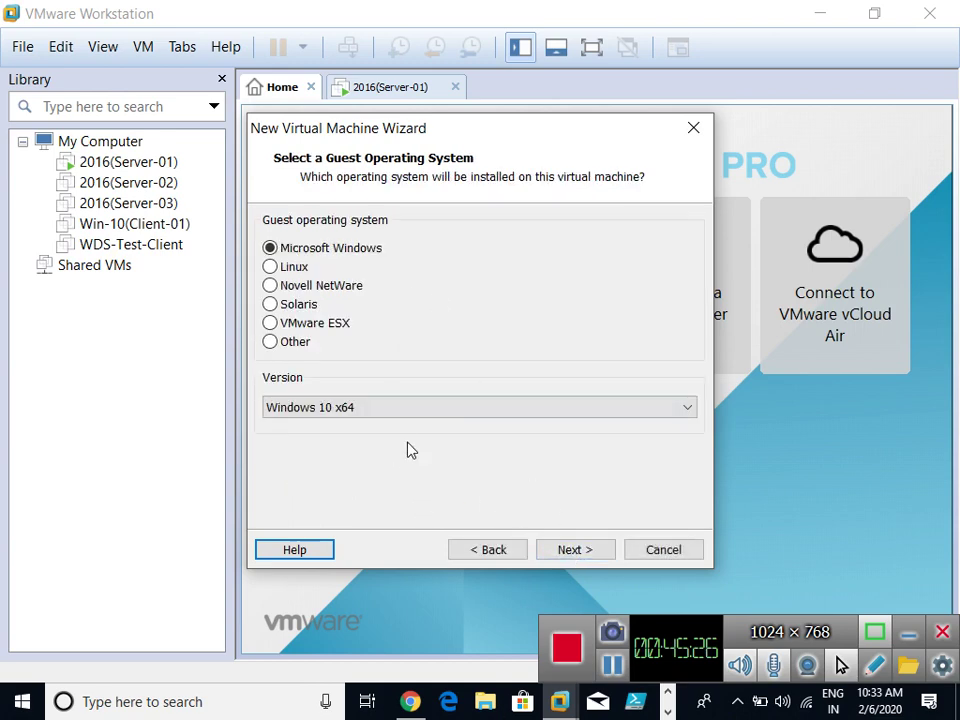
left_click(405, 407)
left_click(380, 204)
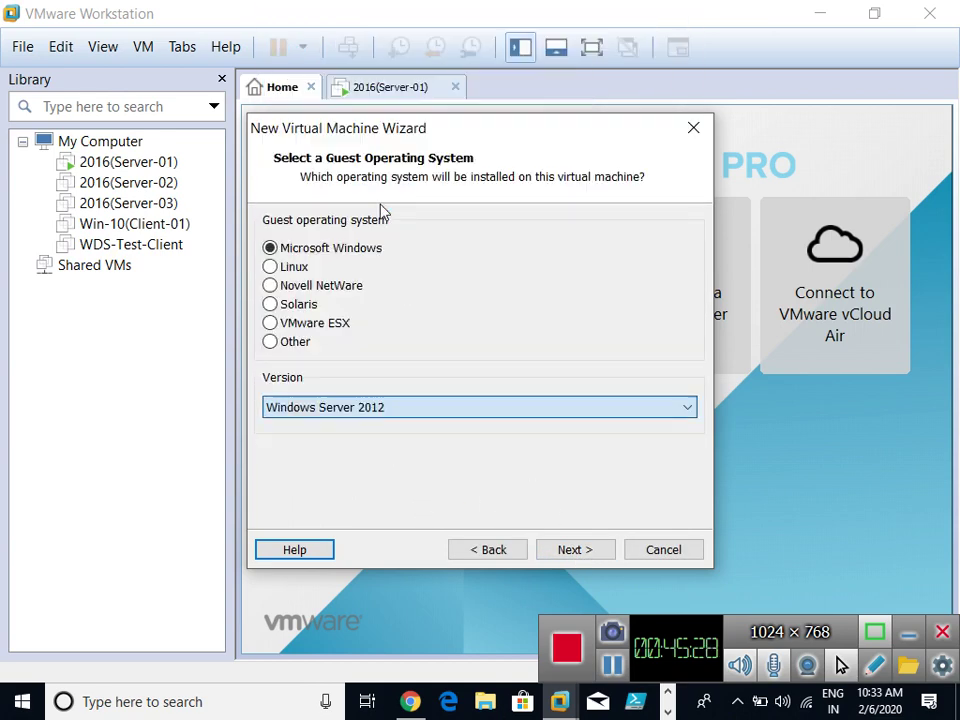
left_click(570, 552)
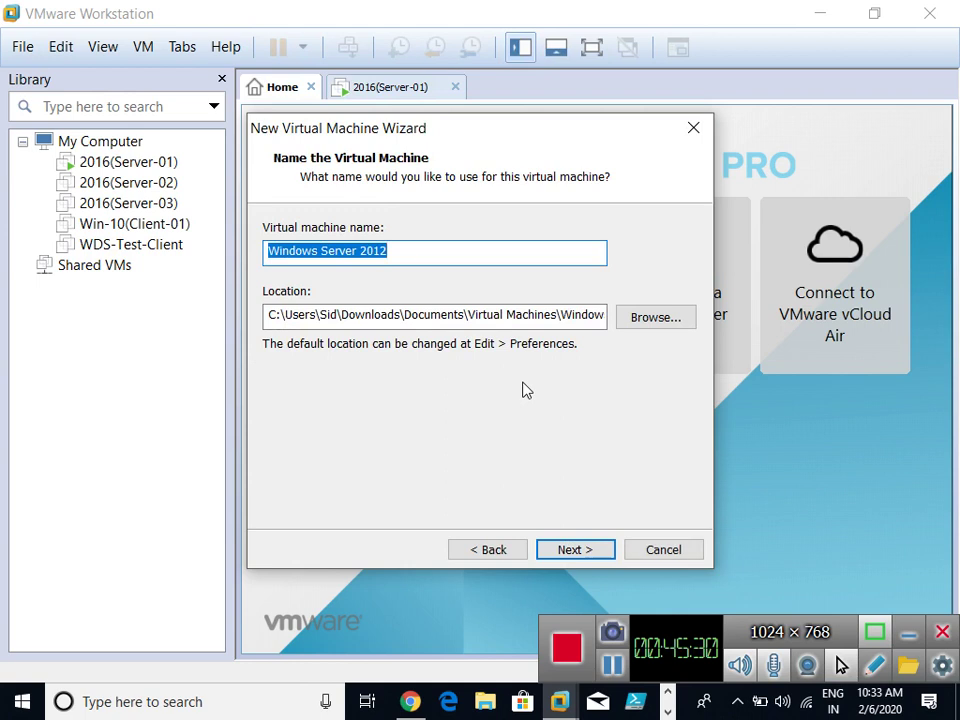
Name the virtual machine '2012(Server-01)' and bring up the folder browser for its location.
key("BackSpace")
type("Serve")
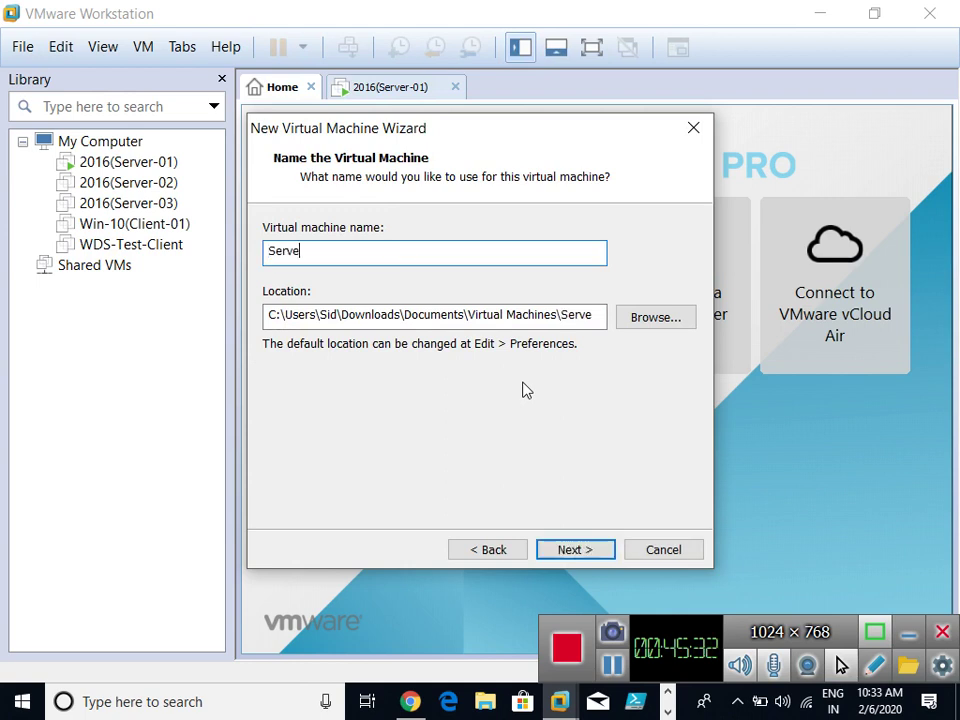
type("r-2012(1)")
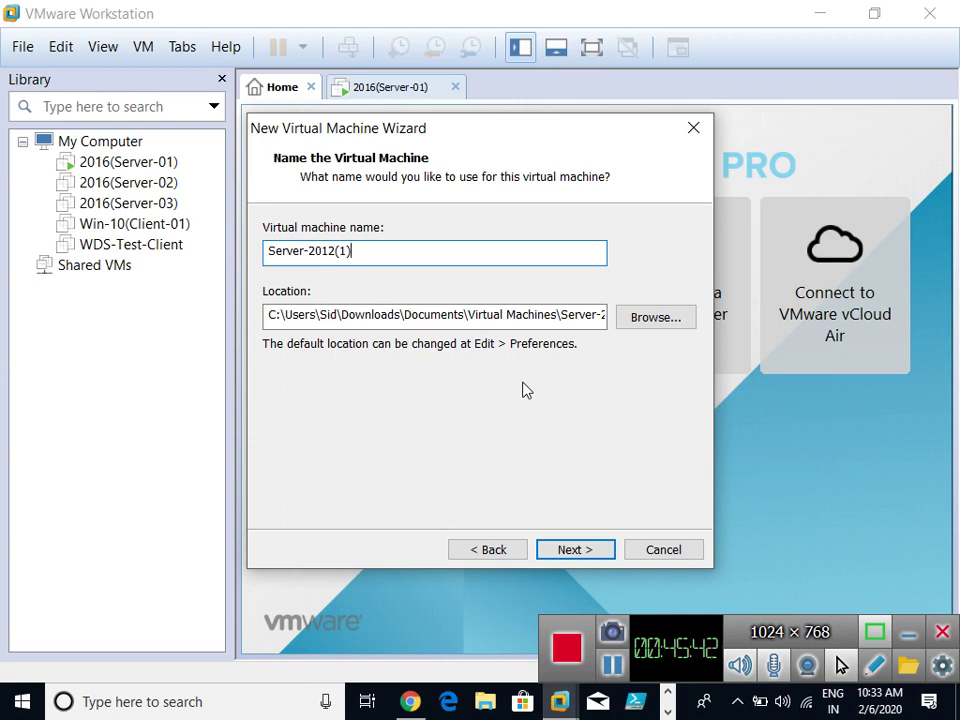
key("BackSpace")
key("BackSpace")
key("BackSpace")
key("BackSpace")
key("BackSpace")
key("BackSpace")
key("BackSpace")
key("BackSpace")
key("BackSpace")
key("BackSpace")
key("BackSpace")
key("BackSpace")
key("BackSpace")
key("BackSpace")
type("202")
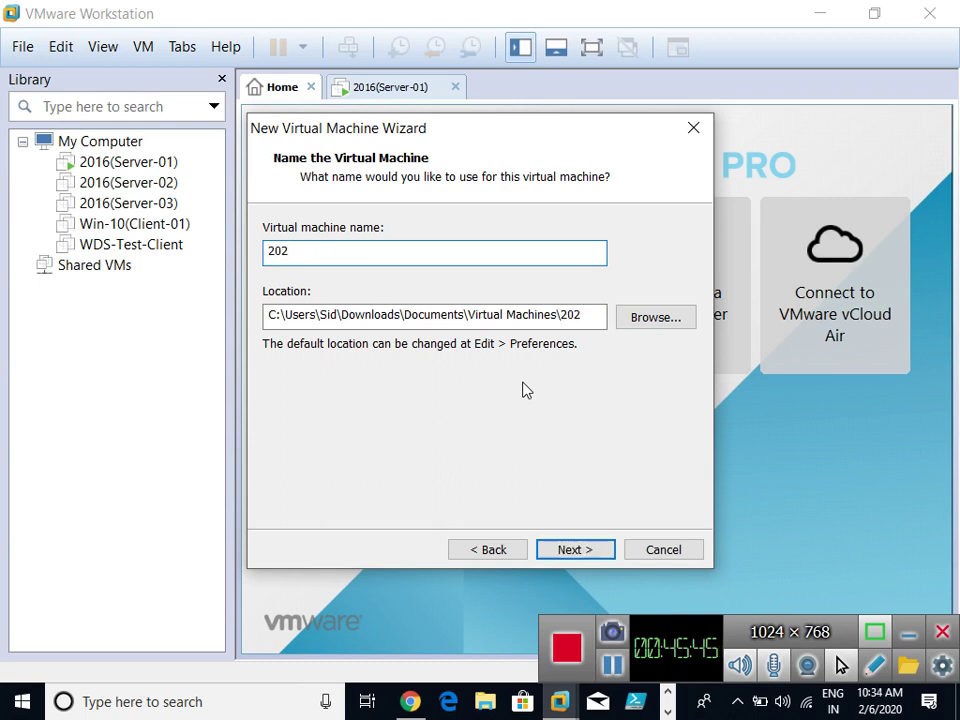
key("BackSpace")
type("12(Server-01")
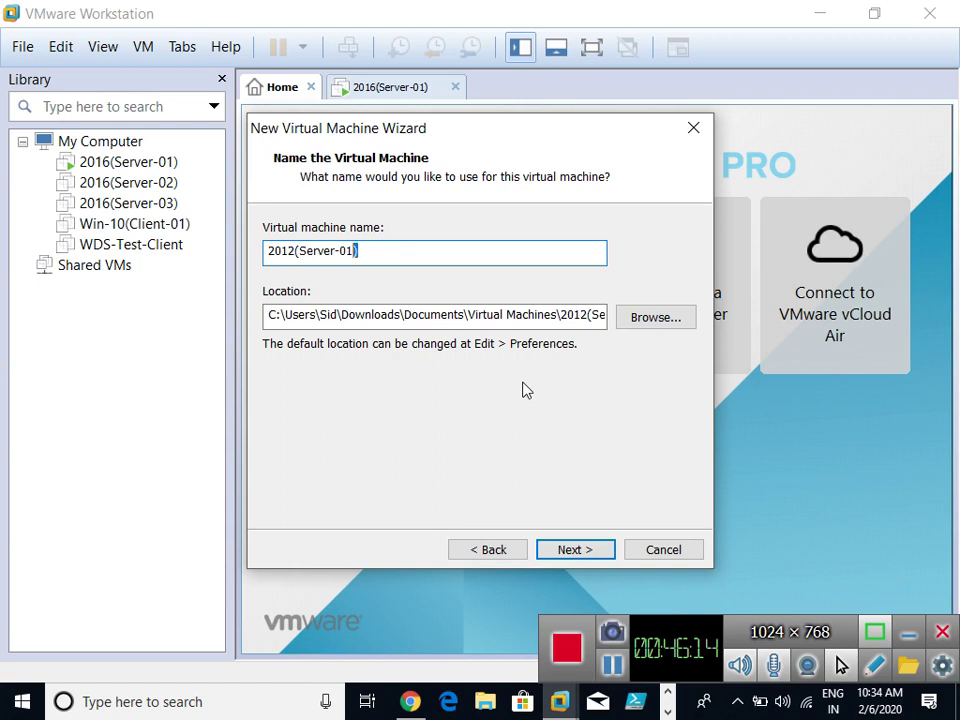
key("ctrl+a")
key("ctrl+c")
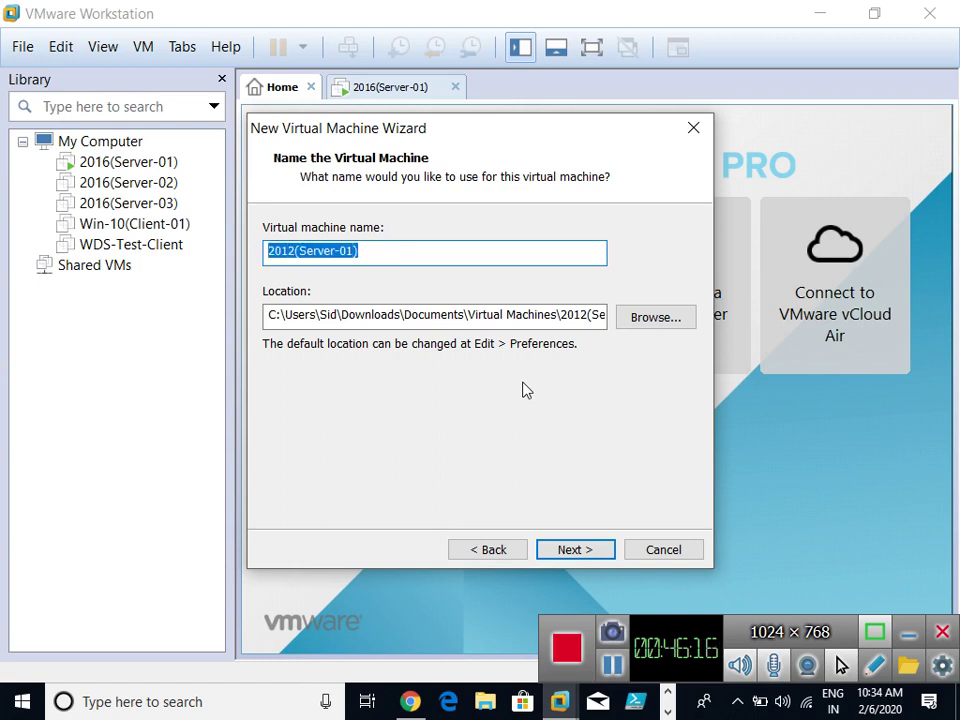
left_click(663, 320)
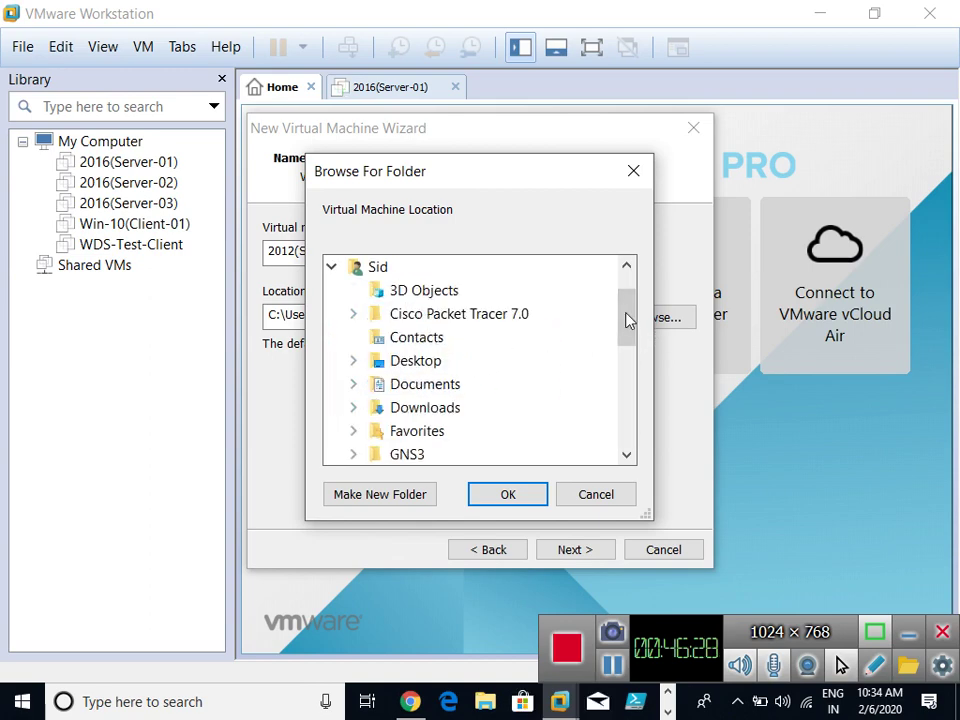
Browse to E:\Vm's and create a new folder there as the VM's location.
left_click_drag(628, 321, 626, 420)
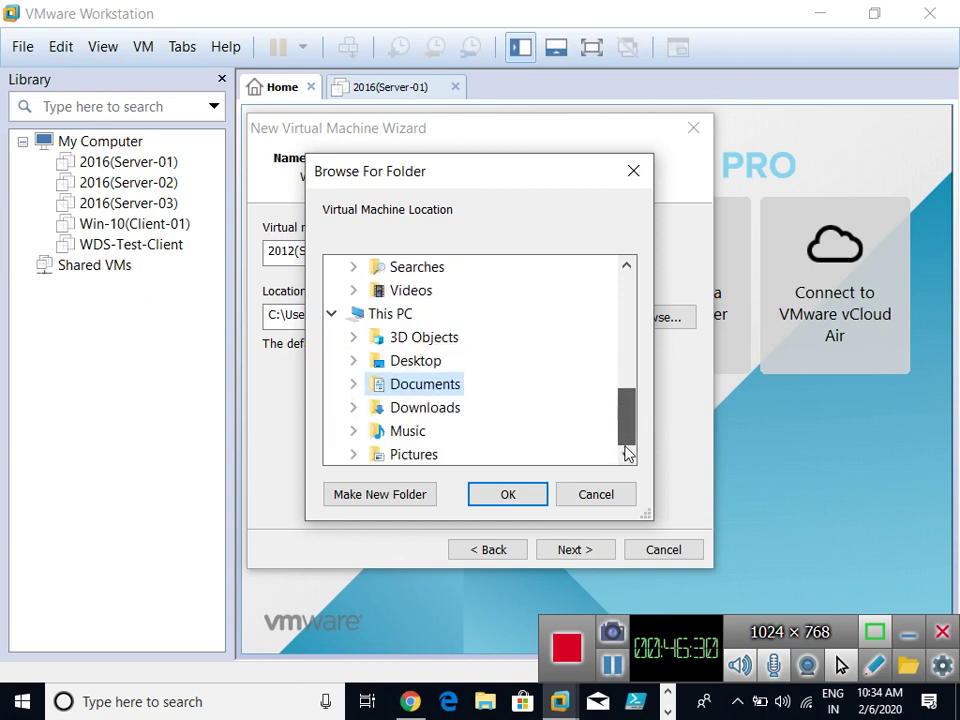
scroll(631, 403, "down", 1)
scroll(631, 403, "down", 2)
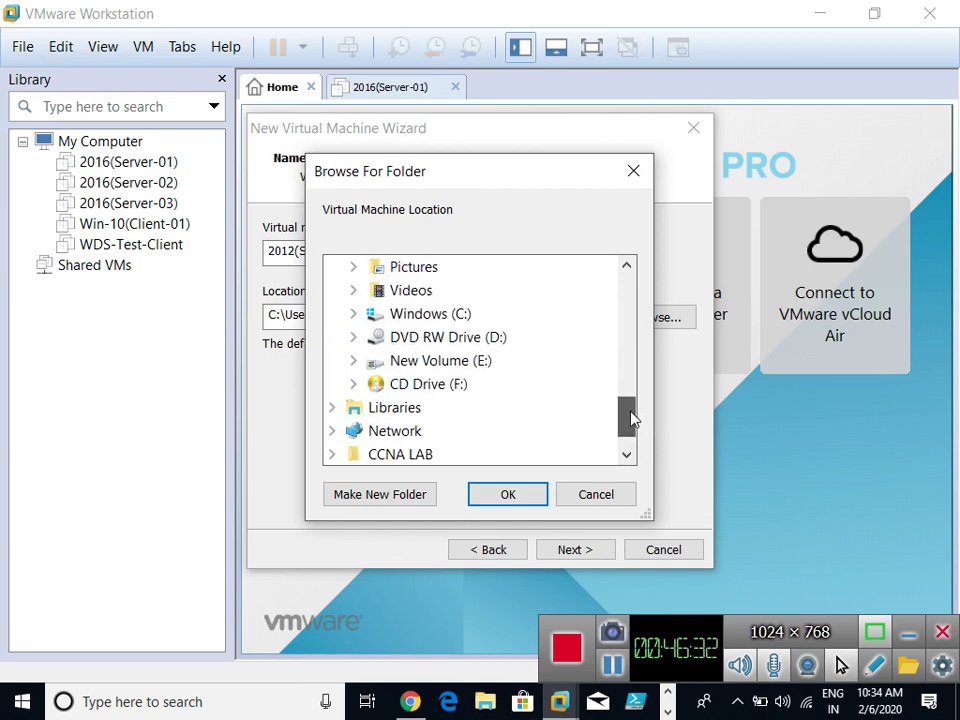
left_click(353, 361)
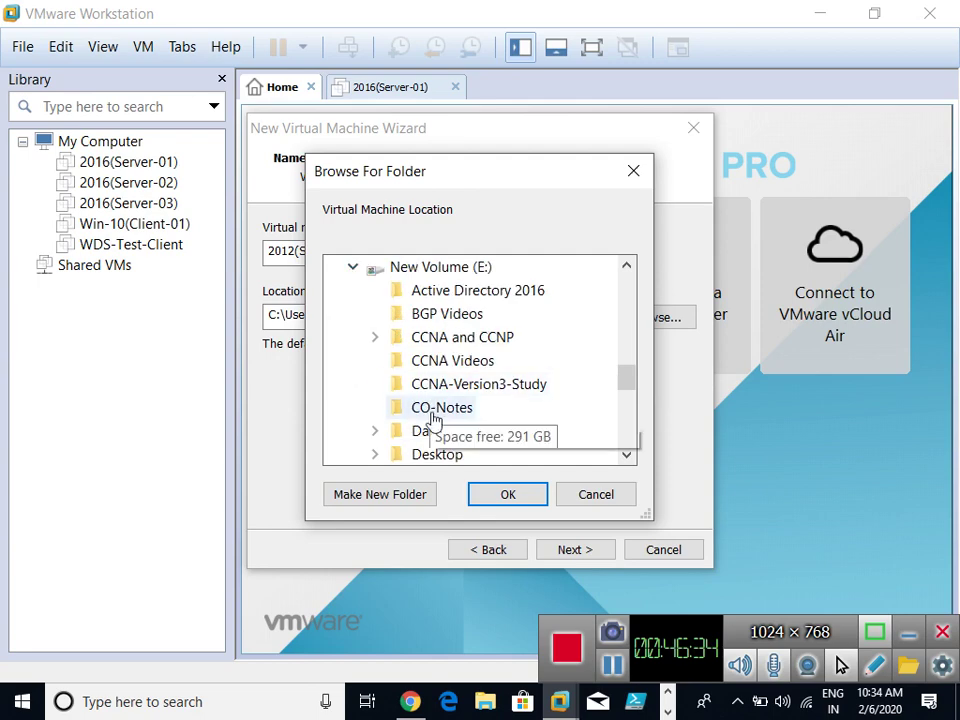
left_click_drag(626, 386, 628, 431)
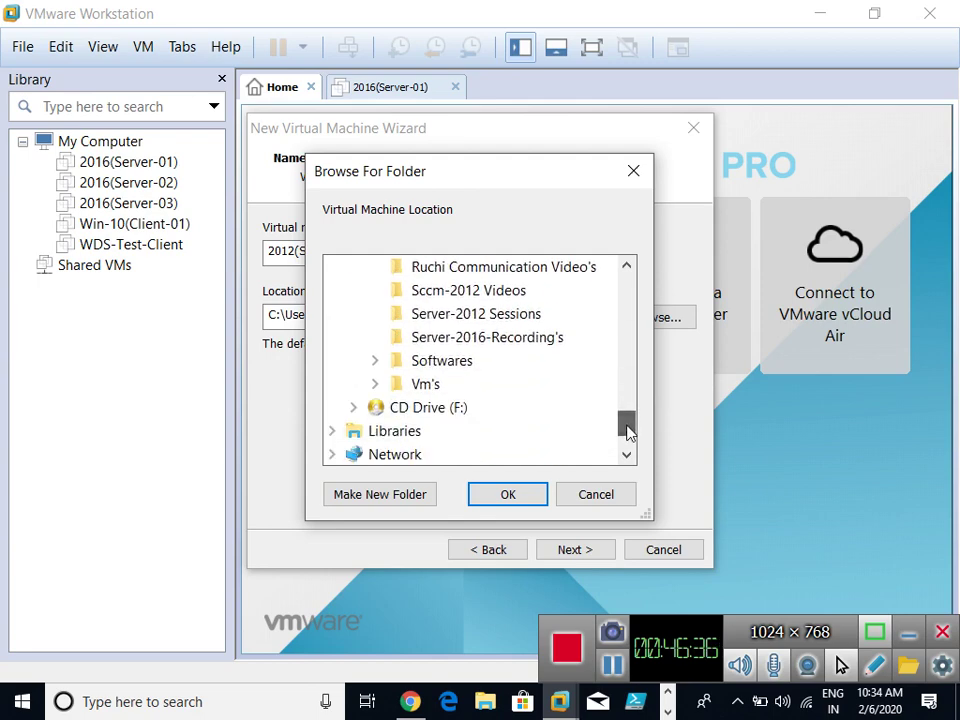
double_click(428, 385)
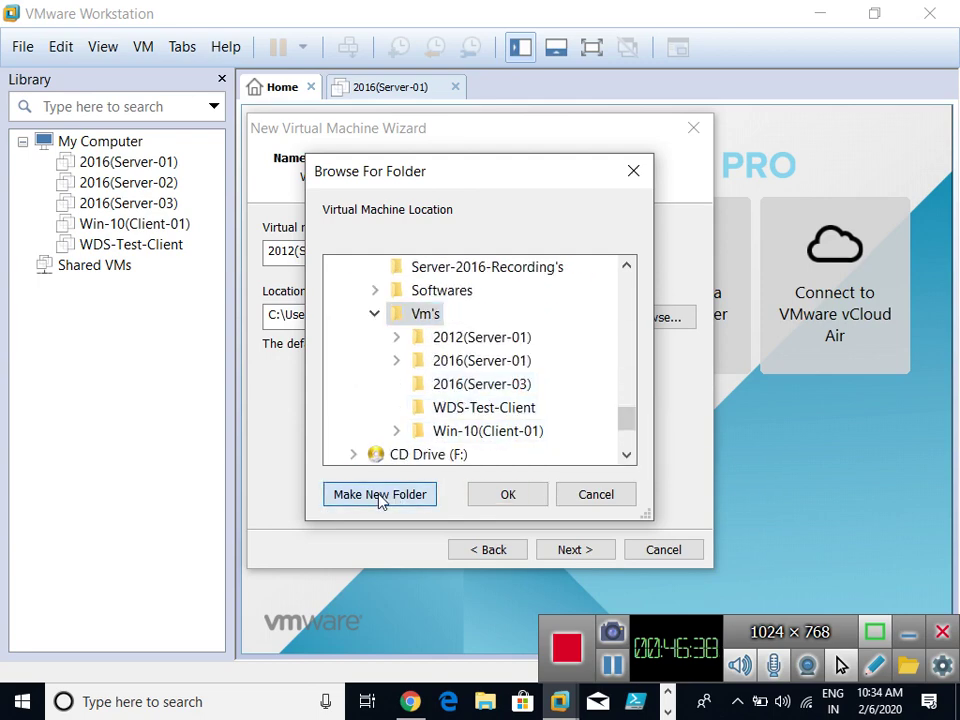
left_click(407, 486)
key("ctrl+v")
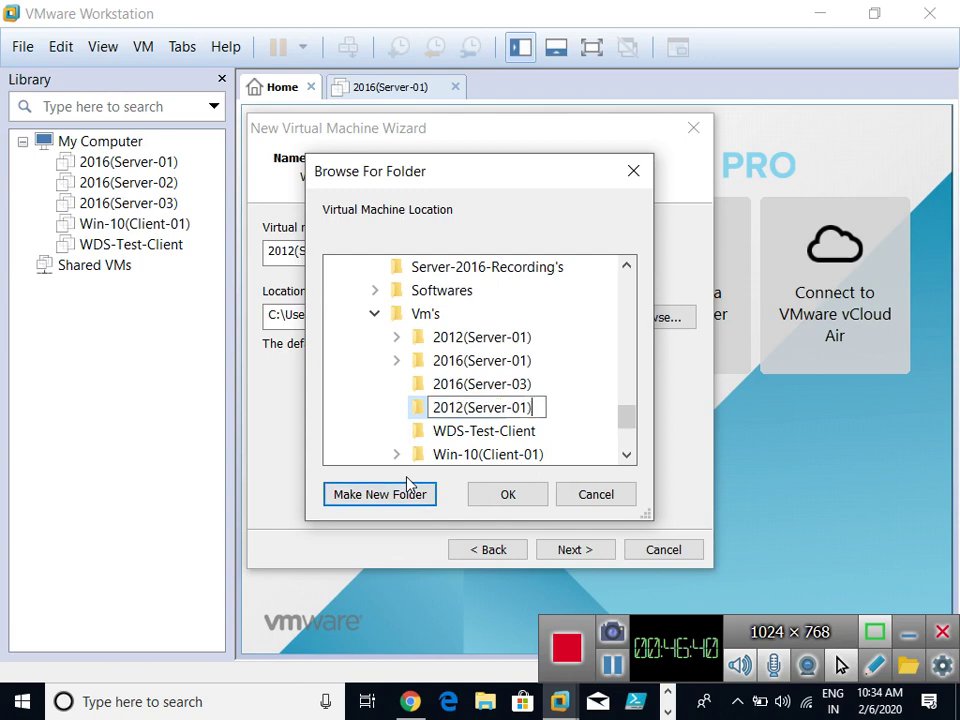
key("Return")
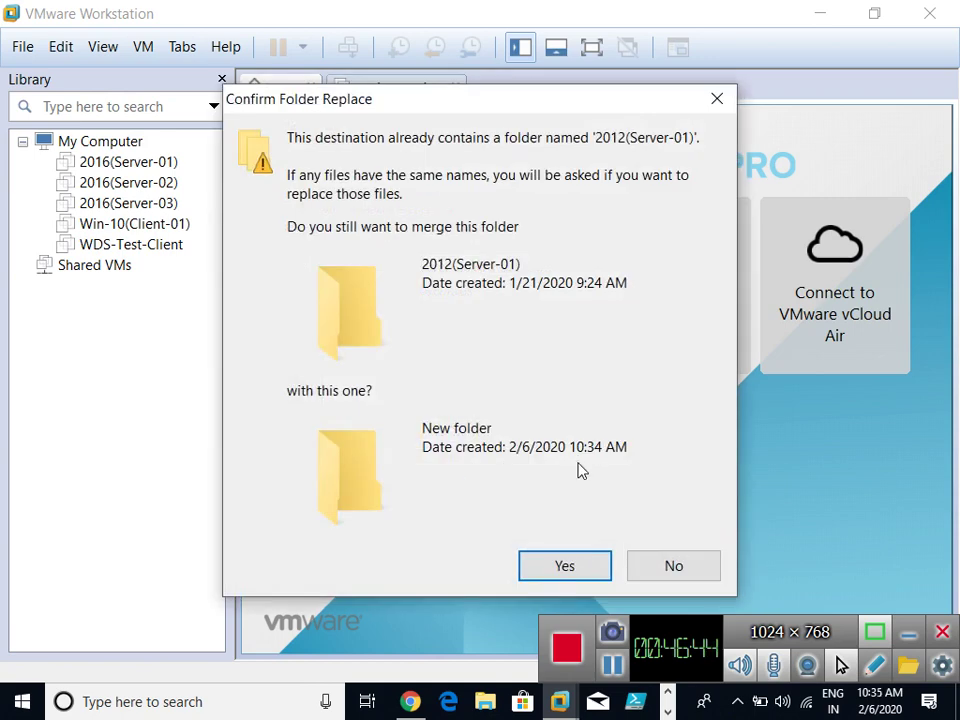
left_click(662, 563)
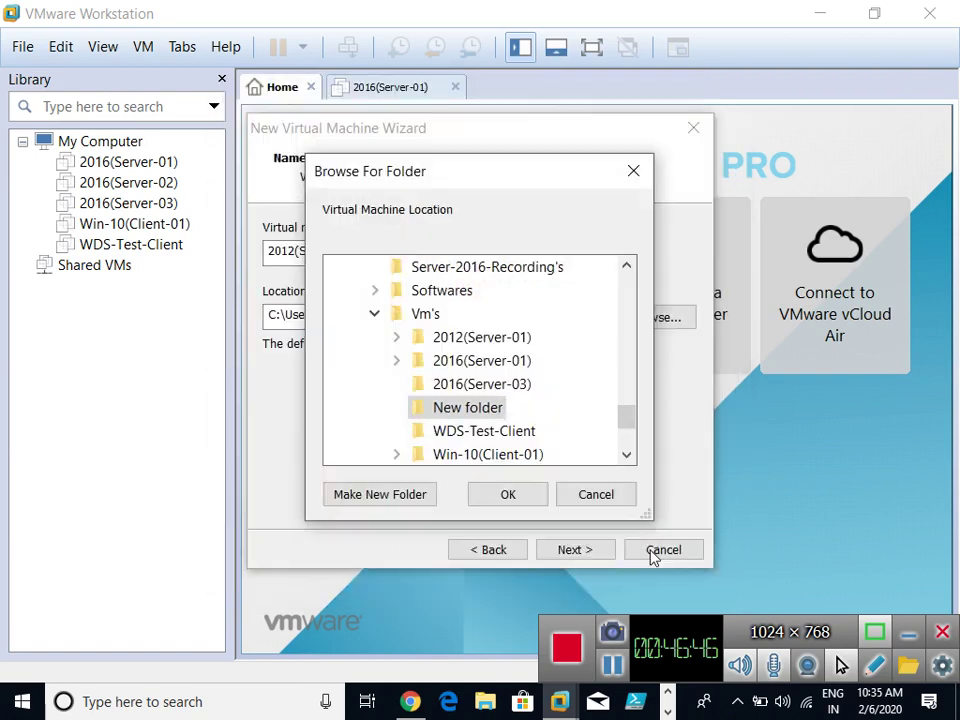
left_click(587, 424)
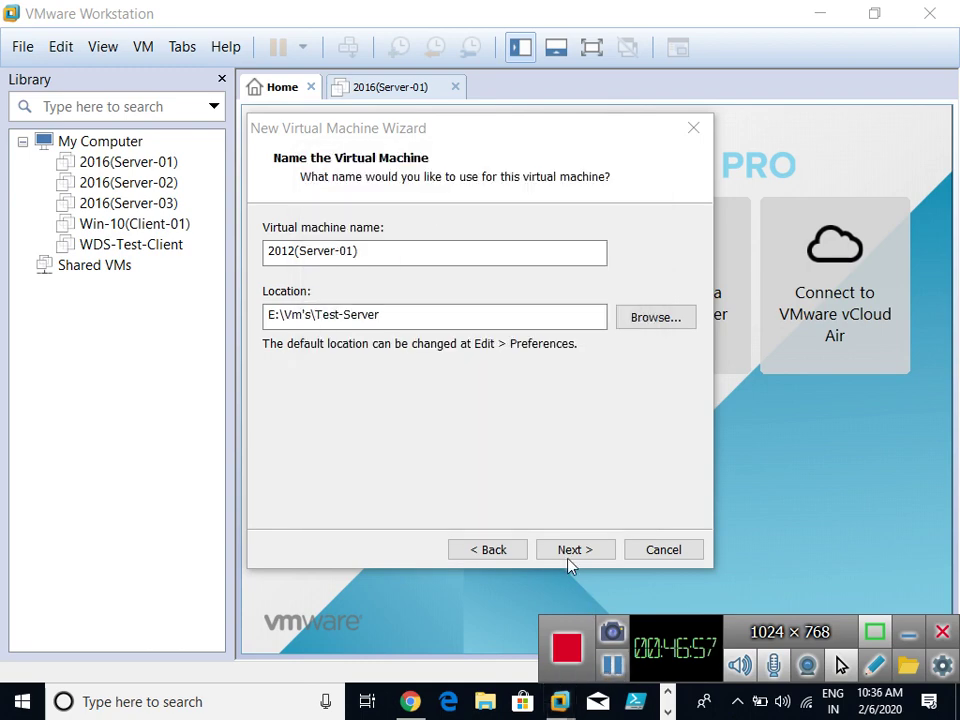
Keep BIOS firmware and set 2 processors with 4 cores each, keeping default memory.
left_click(572, 553)
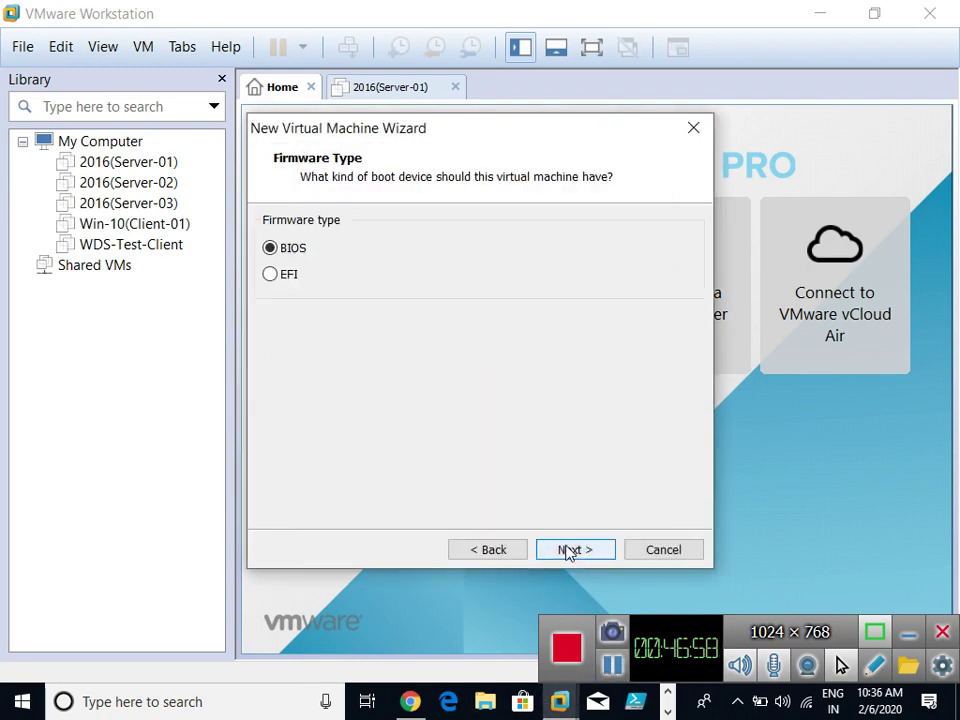
left_click(568, 553)
left_click(497, 241)
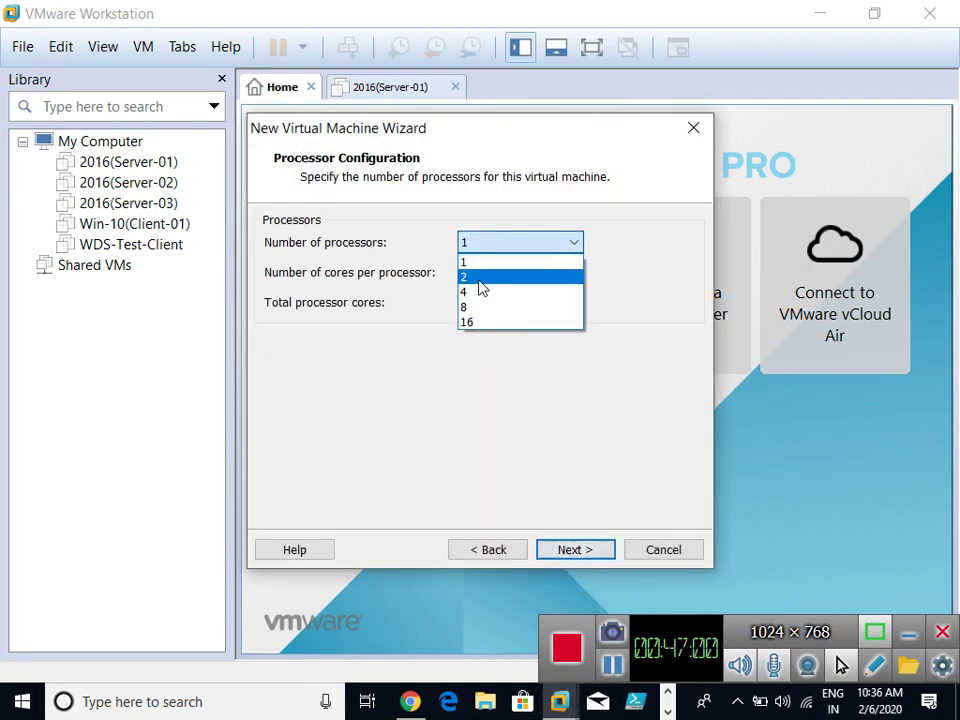
left_click(480, 278)
left_click(499, 273)
left_click(481, 338)
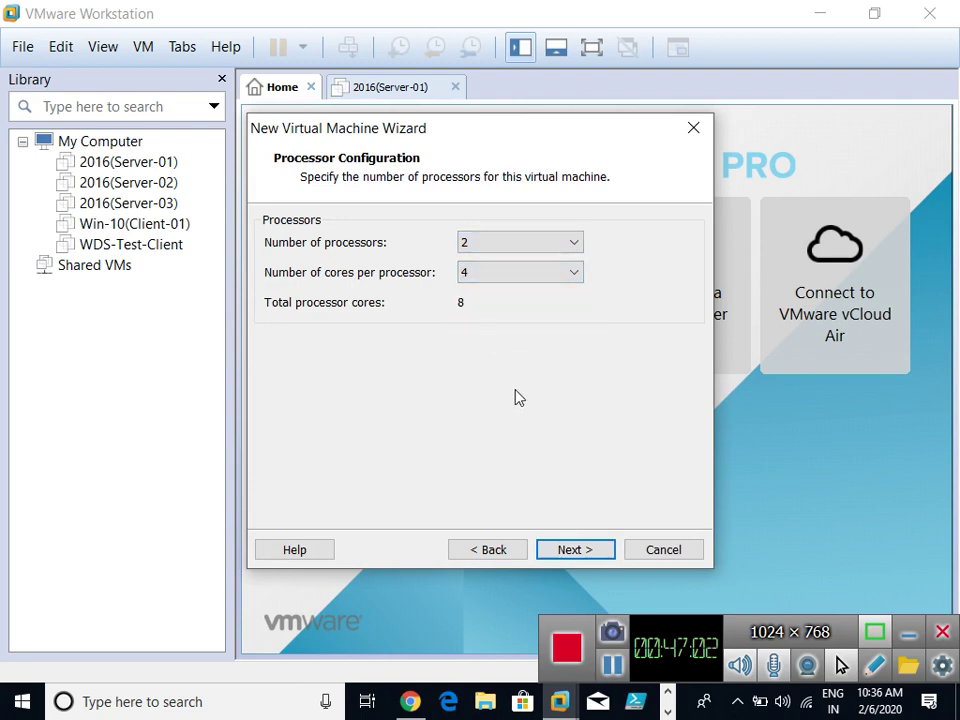
left_click(576, 550)
left_click(574, 552)
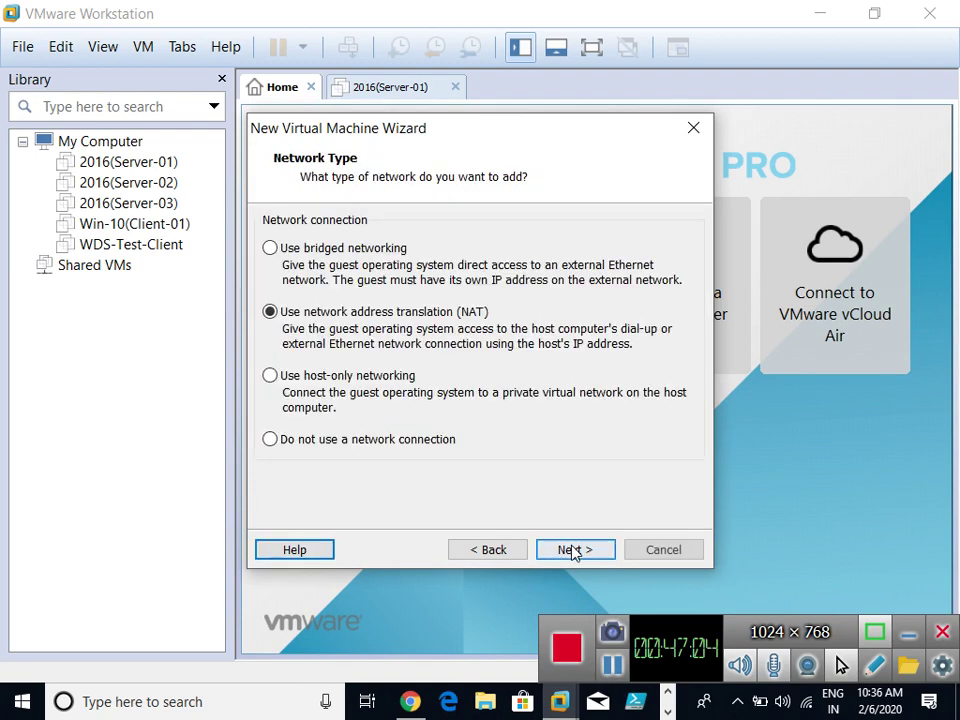
Use host-only networking and keep the default I/O controller, disk type and new disk.
left_click(314, 381)
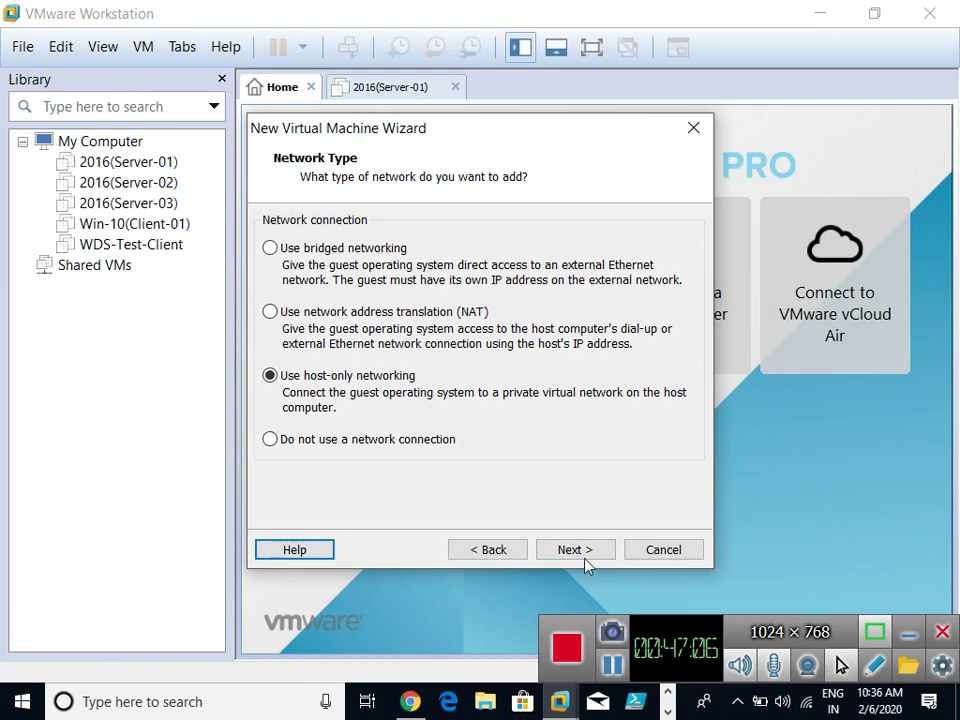
left_click(586, 558)
left_click(585, 557)
left_click(585, 557)
left_click(585, 557)
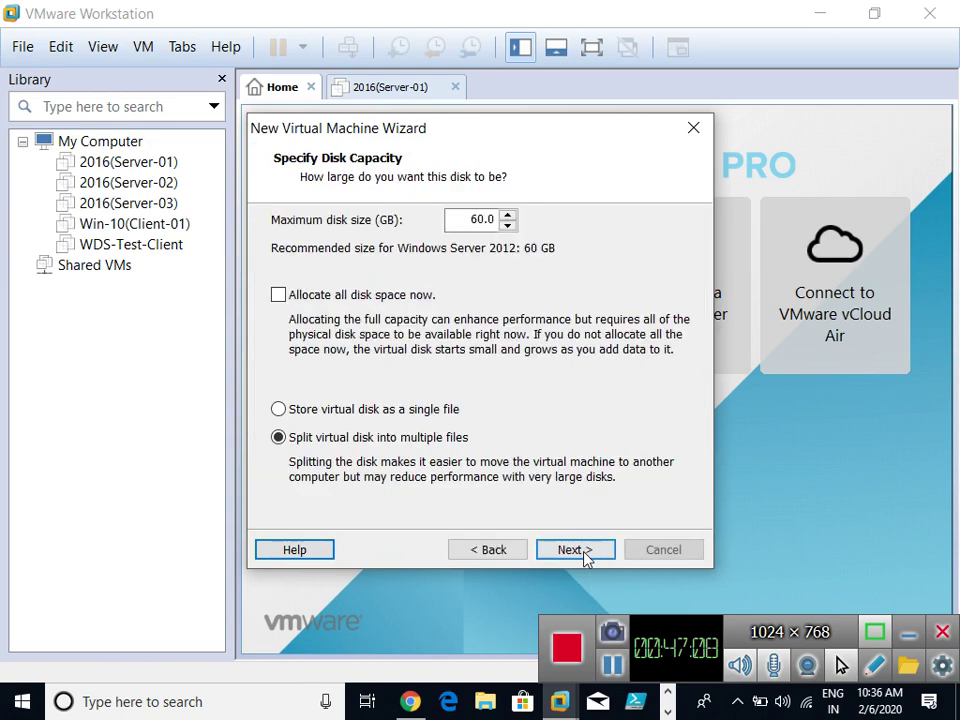
Set a 40 GB virtual disk stored as a single file and finish creating the VM.
left_click(490, 219)
double_click(490, 219)
type("40")
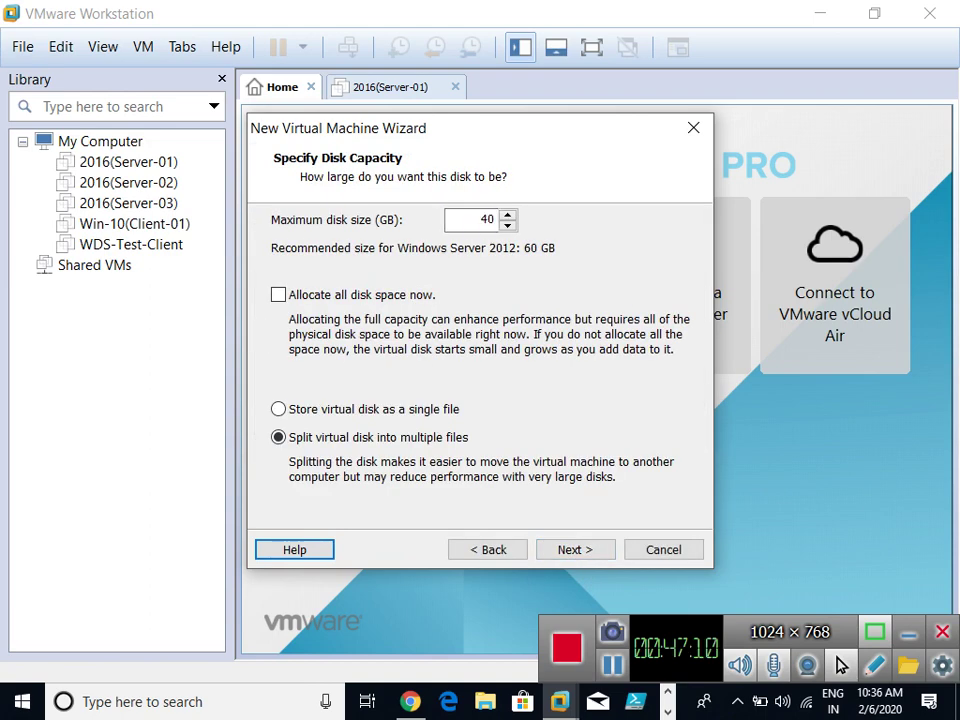
left_click(398, 409)
left_click(576, 550)
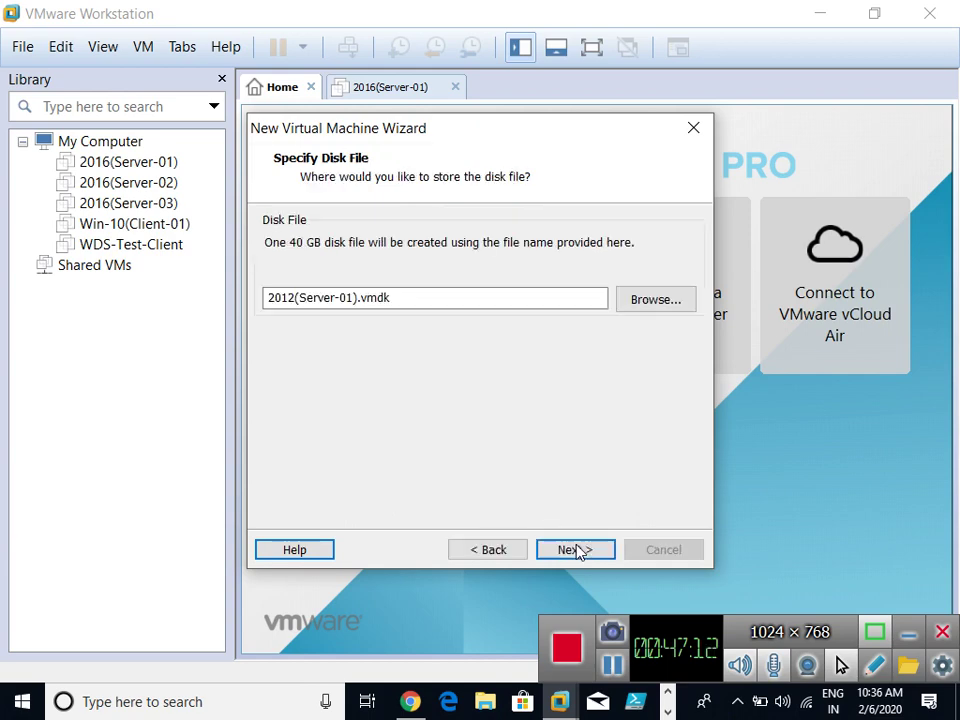
left_click(576, 550)
left_click(576, 550)
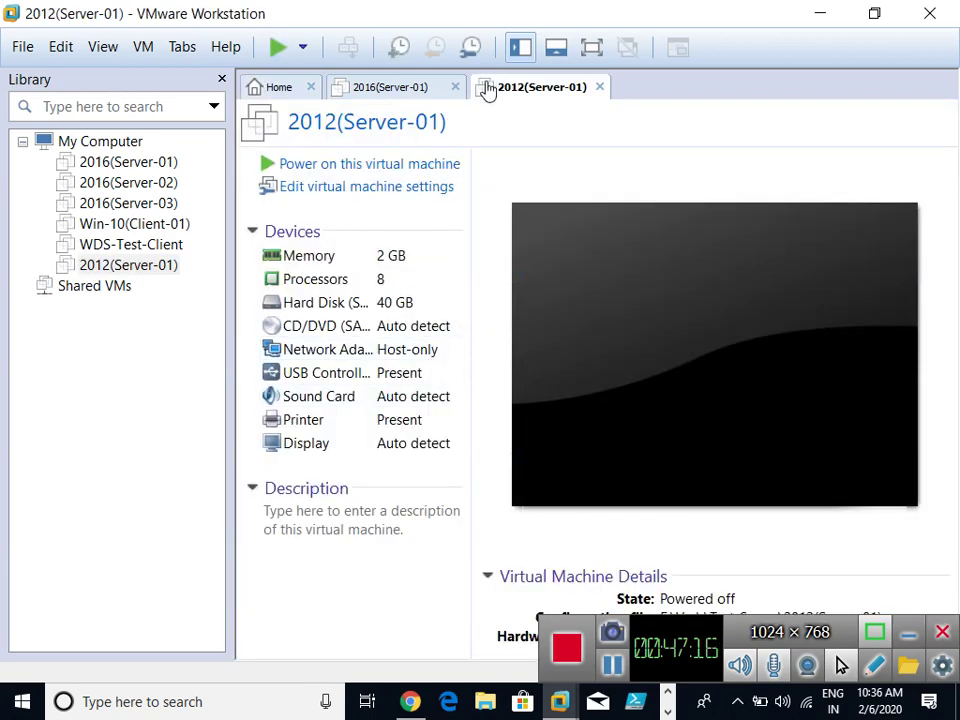
Close the 2016(Server-01) tab and set the 2012(Server-01) CD/DVD drive to use an ISO image.
left_click(388, 90)
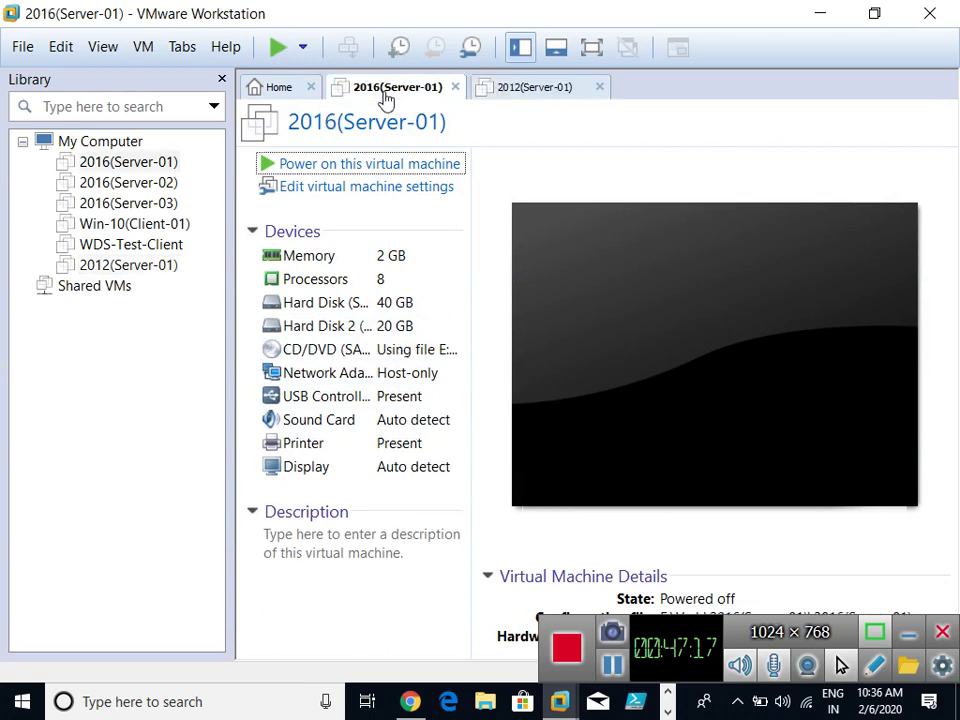
left_click(455, 88)
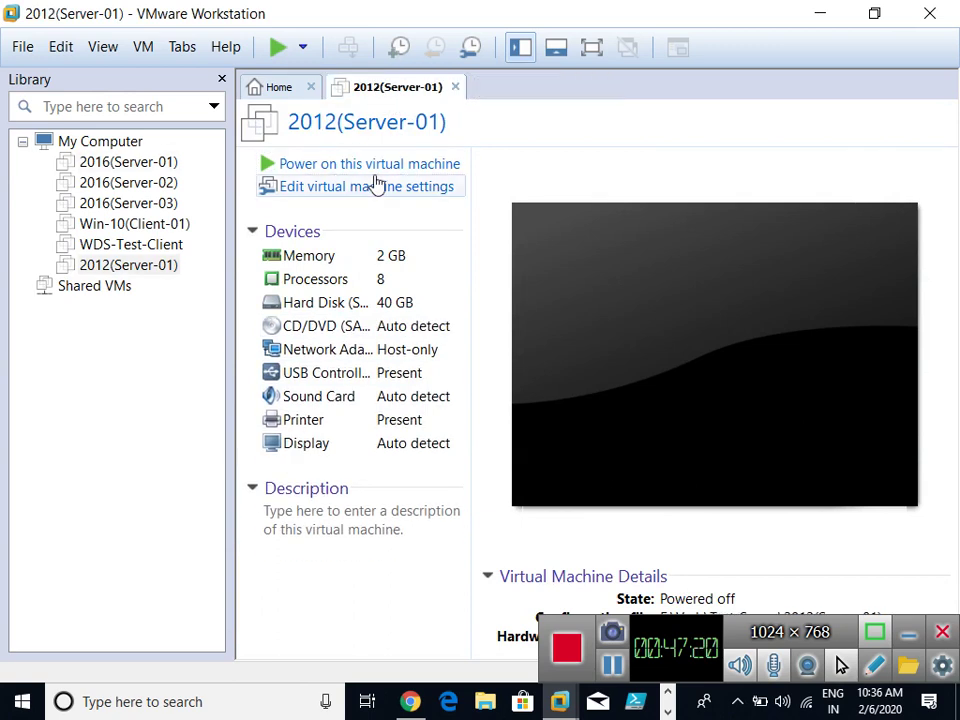
left_click(330, 187)
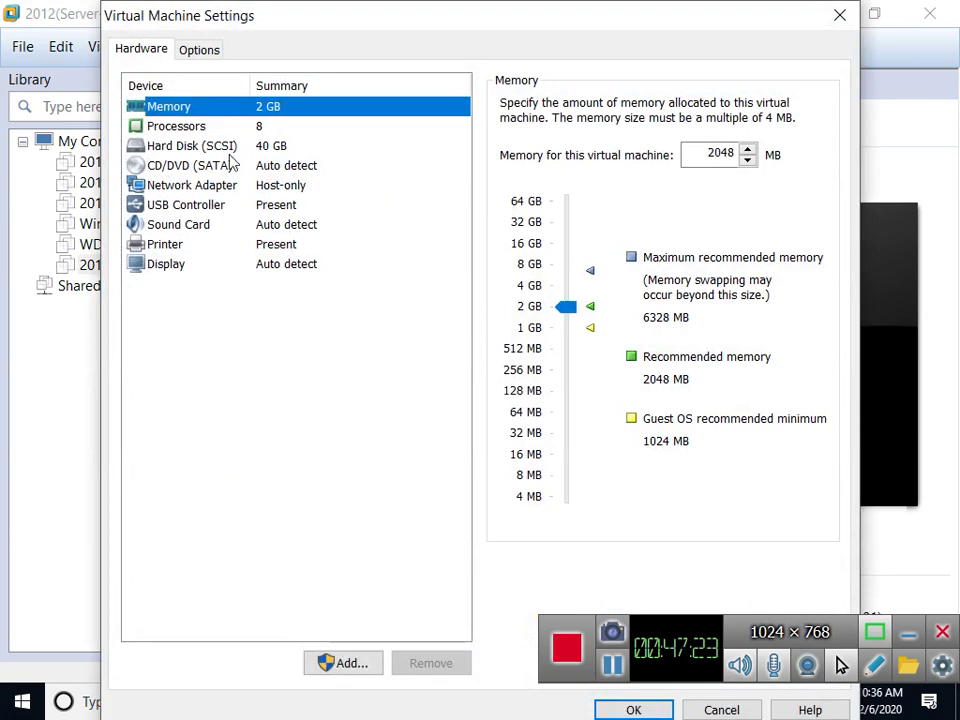
left_click(189, 167)
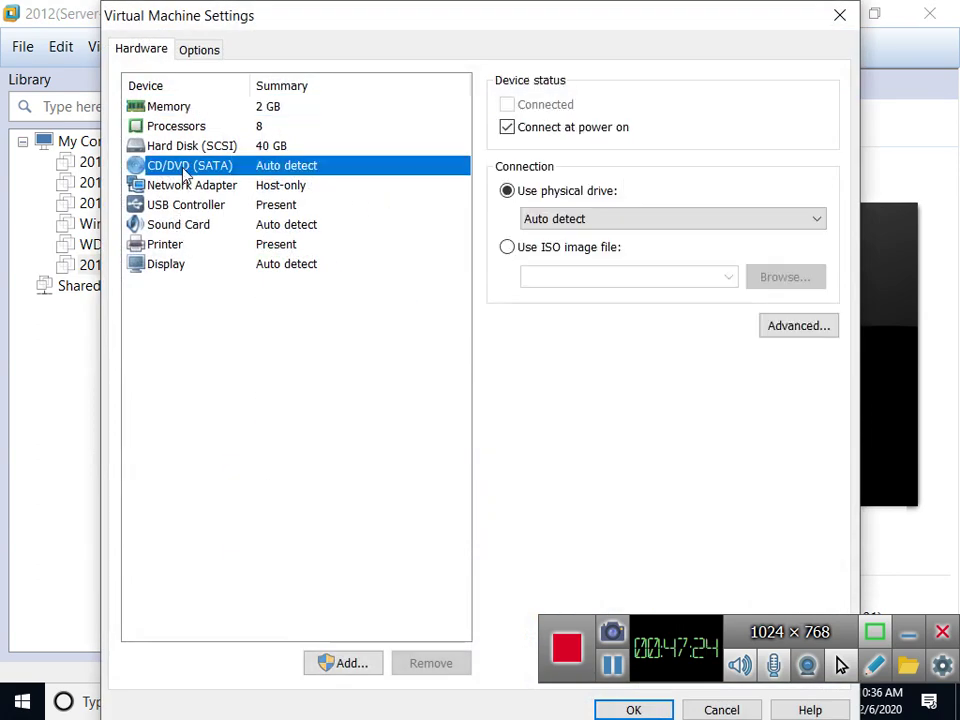
left_click(613, 249)
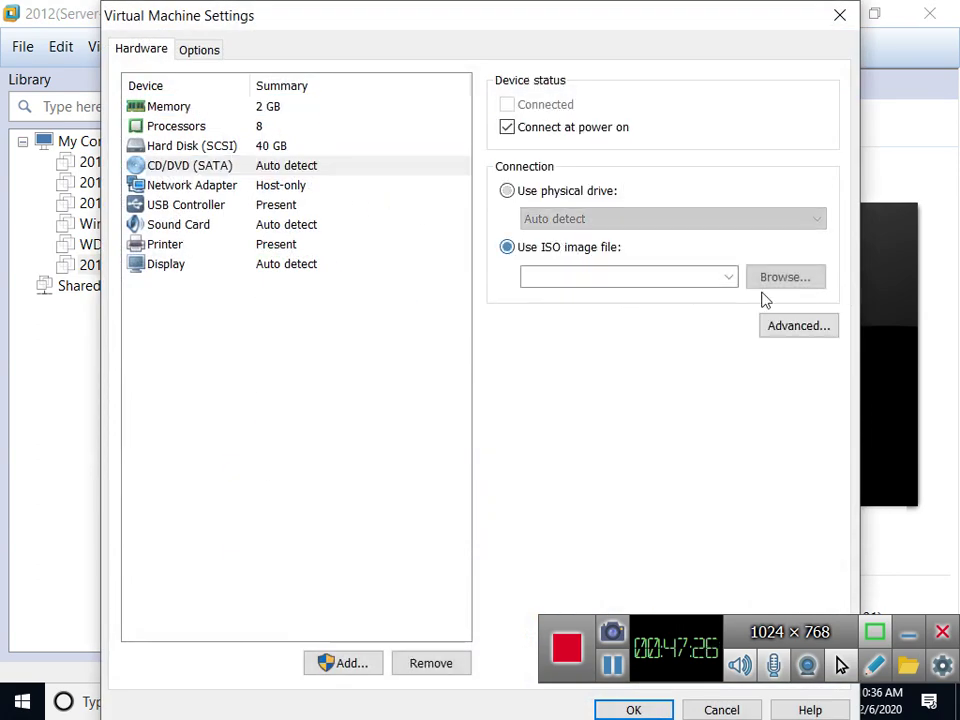
Mount windows_server_2012_r2.iso from E:\Data\Images and apply the VM settings.
left_click(811, 287)
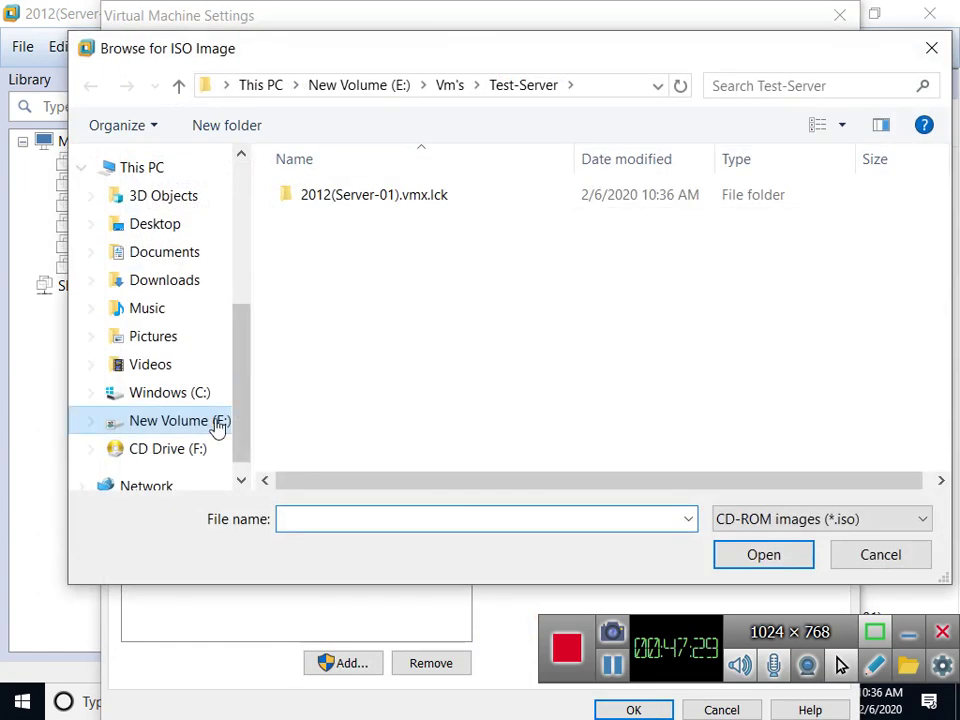
left_click(195, 424)
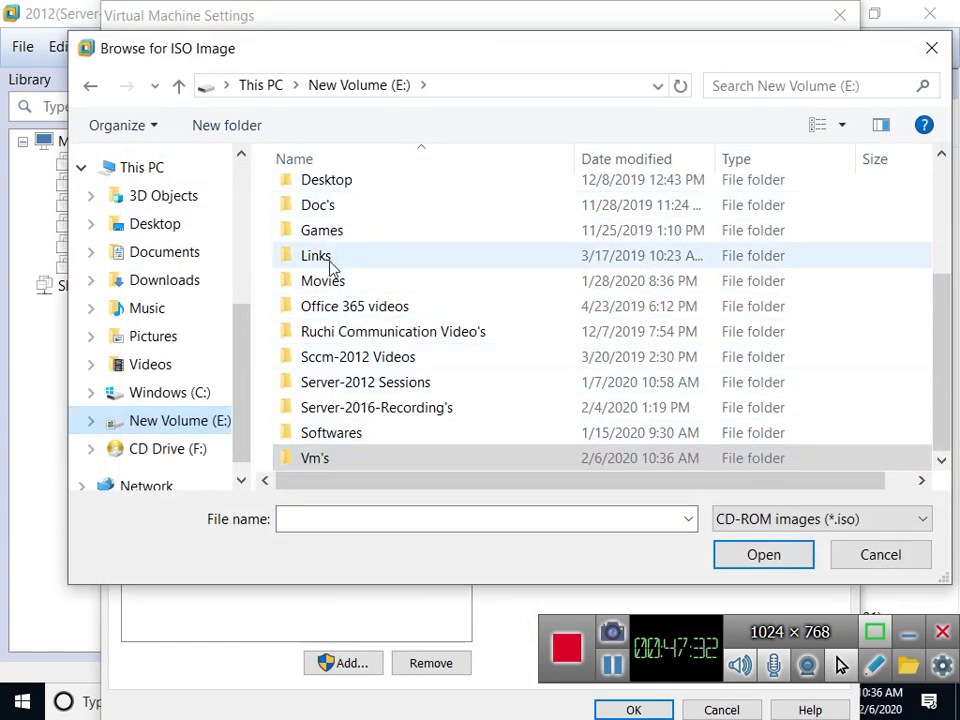
scroll(343, 321, "up", 3)
scroll(343, 321, "down", 1)
scroll(345, 297, "up", 1)
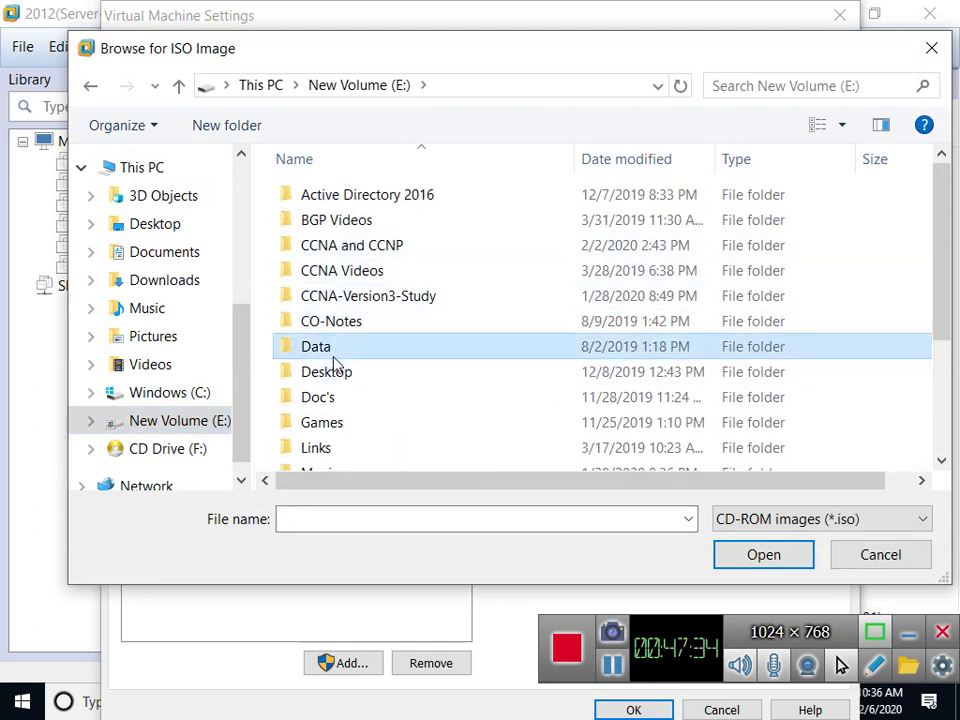
double_click(330, 350)
left_click(336, 345)
double_click(337, 331)
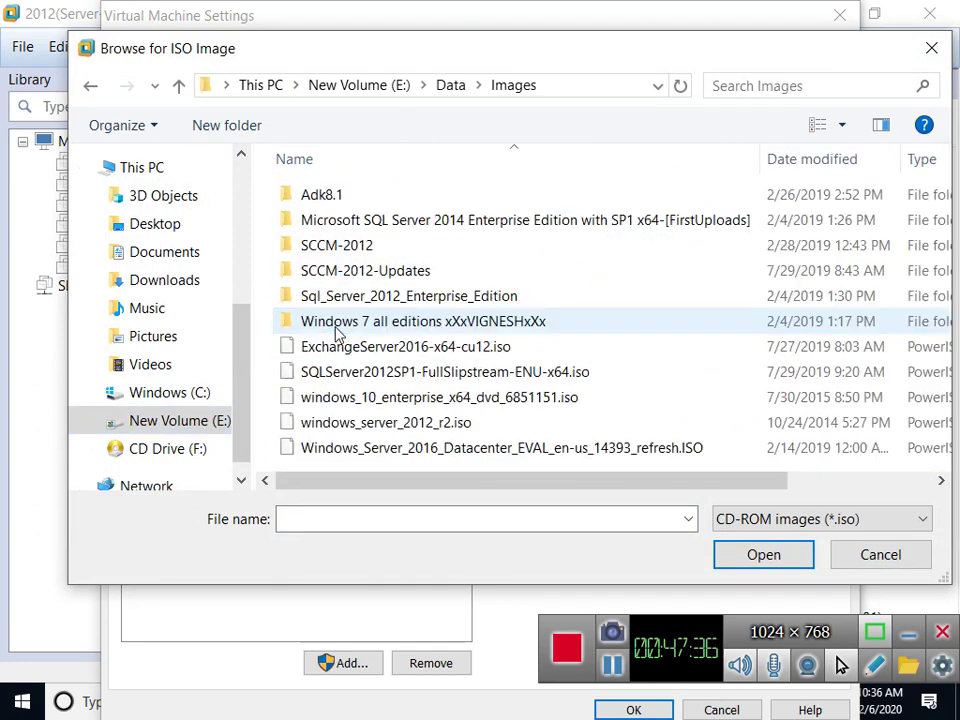
left_click(381, 373)
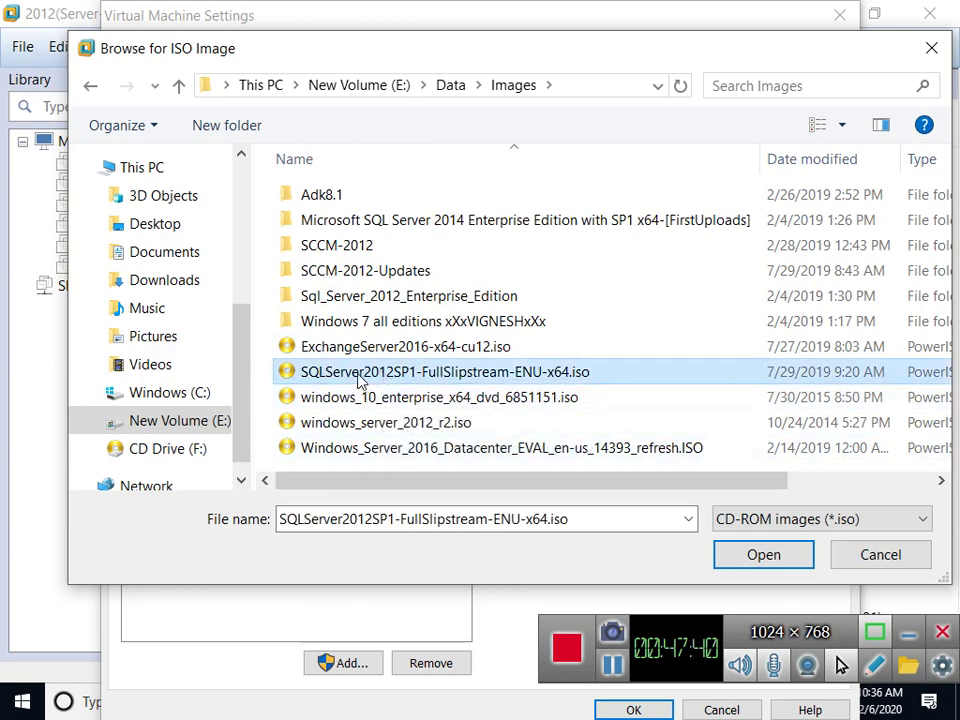
left_click(362, 428)
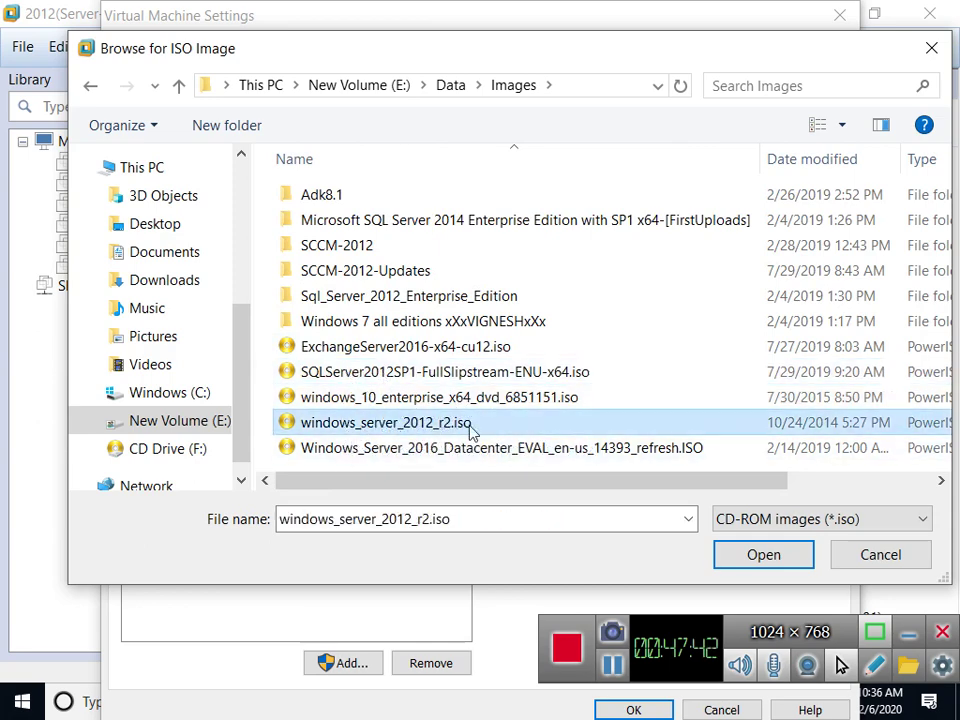
left_click(763, 556)
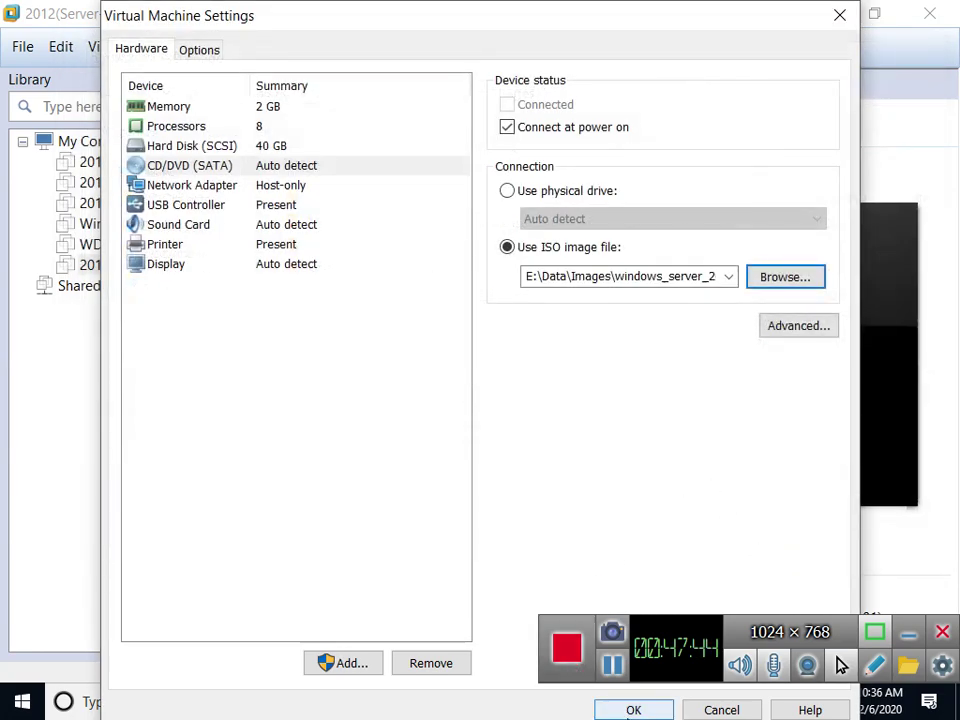
left_click(633, 710)
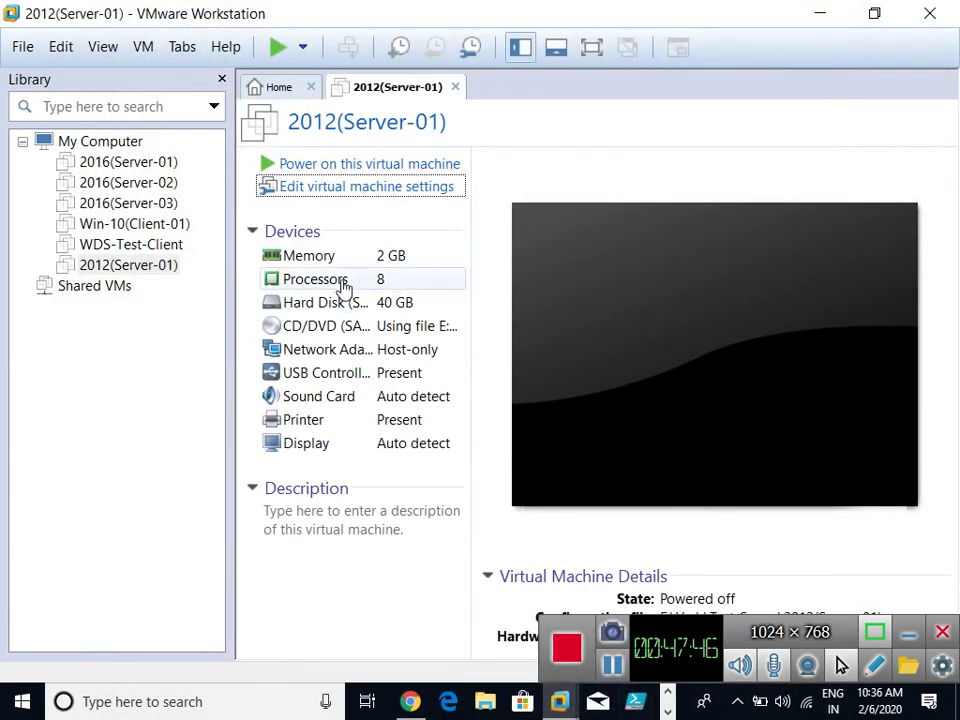
Power on 2012(Server-01) and dismiss the virtual printing warning and installation hint bars.
left_click(360, 166)
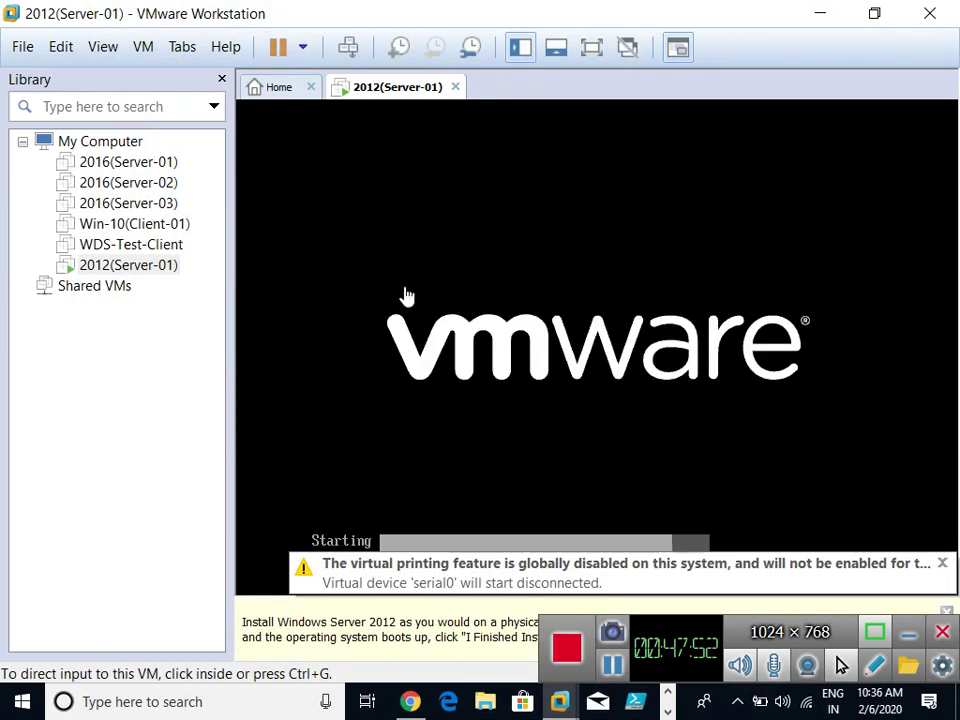
left_click(943, 564)
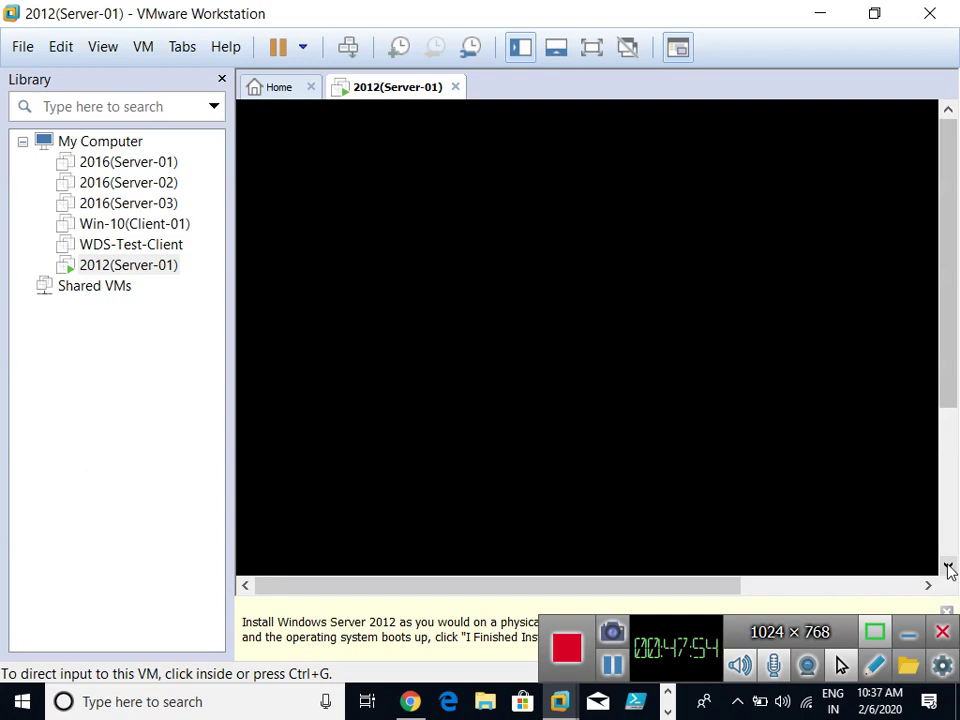
left_click(947, 613)
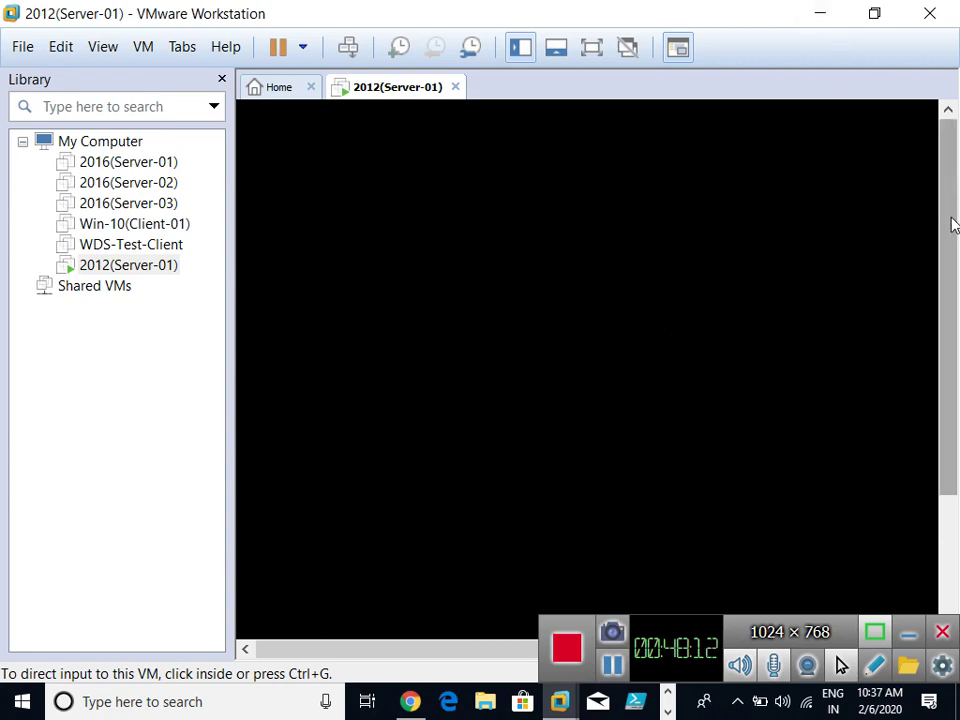
left_click_drag(951, 221, 947, 264)
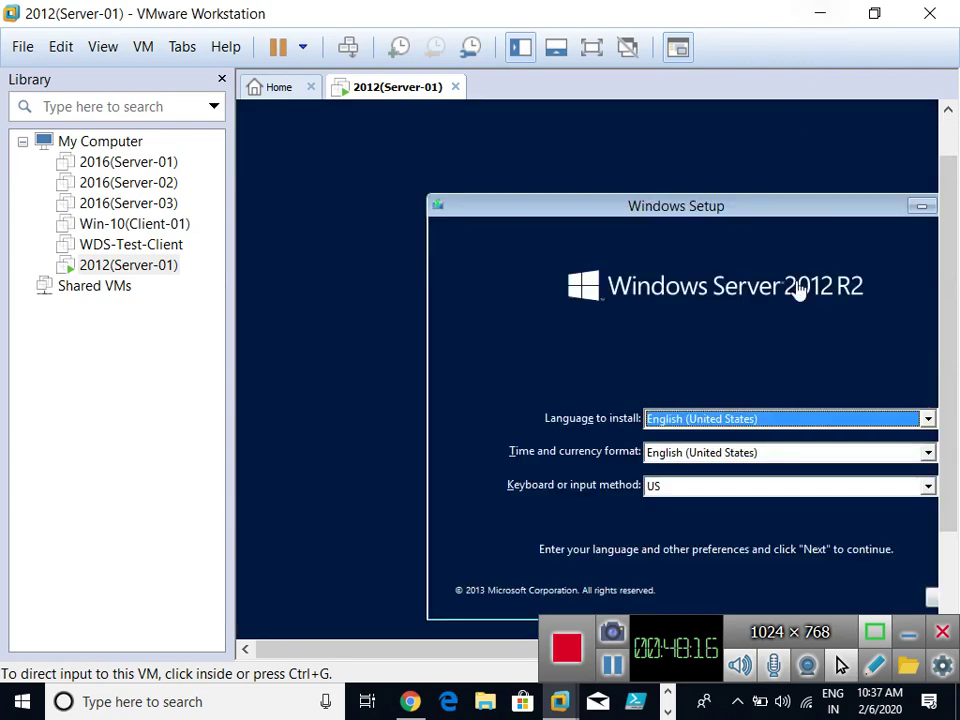
Accept the English (United States) language settings and choose Install now in Windows Setup.
left_click_drag(431, 654, 510, 654)
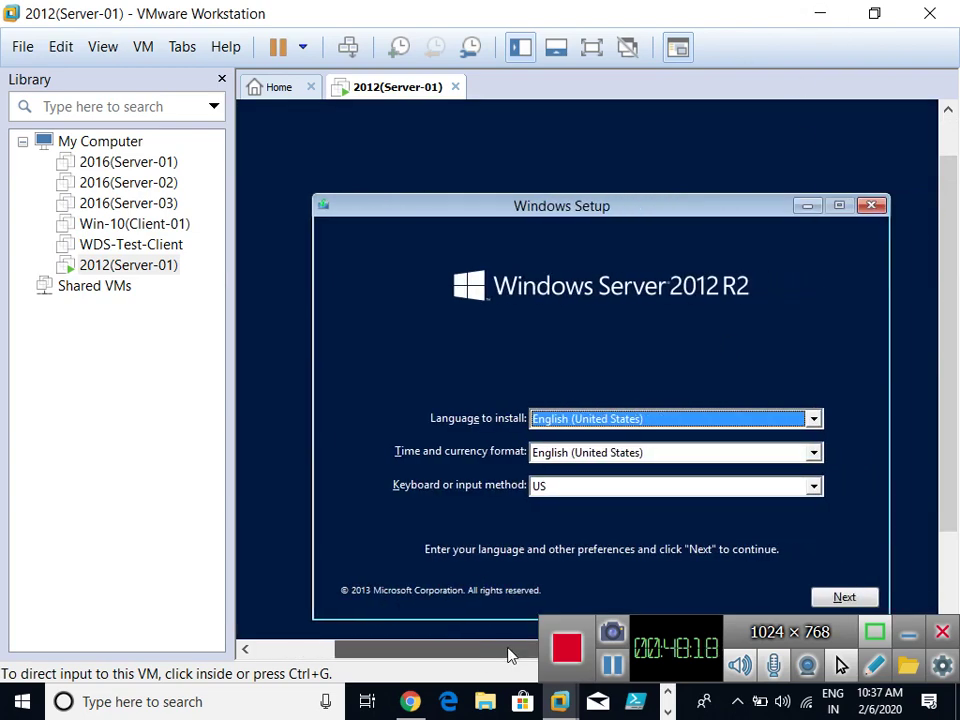
left_click(853, 576)
left_click(845, 598)
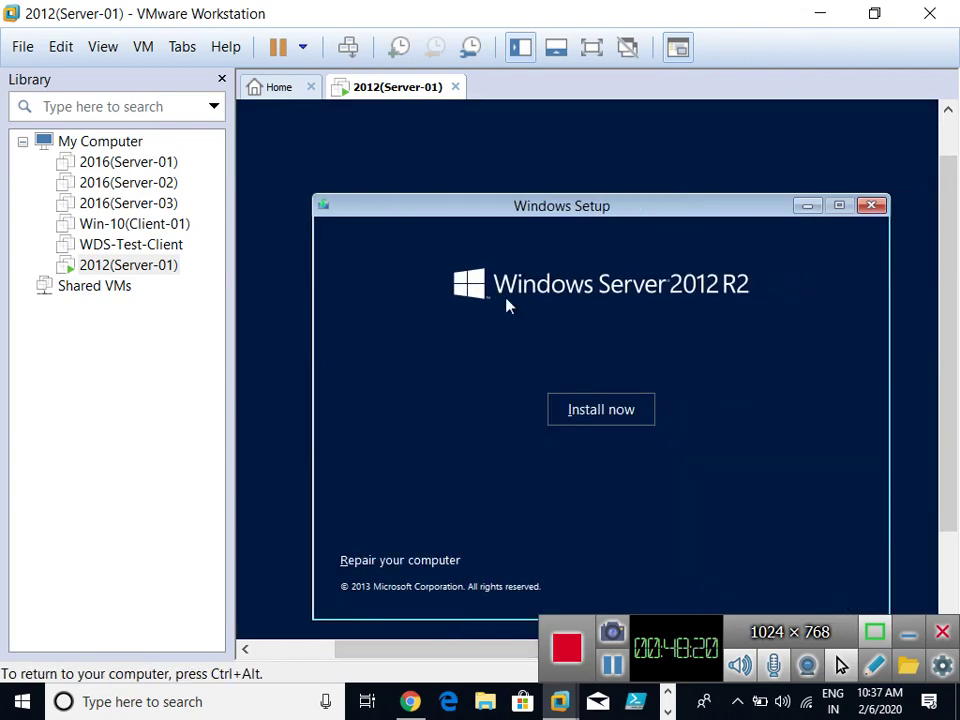
left_click(610, 409)
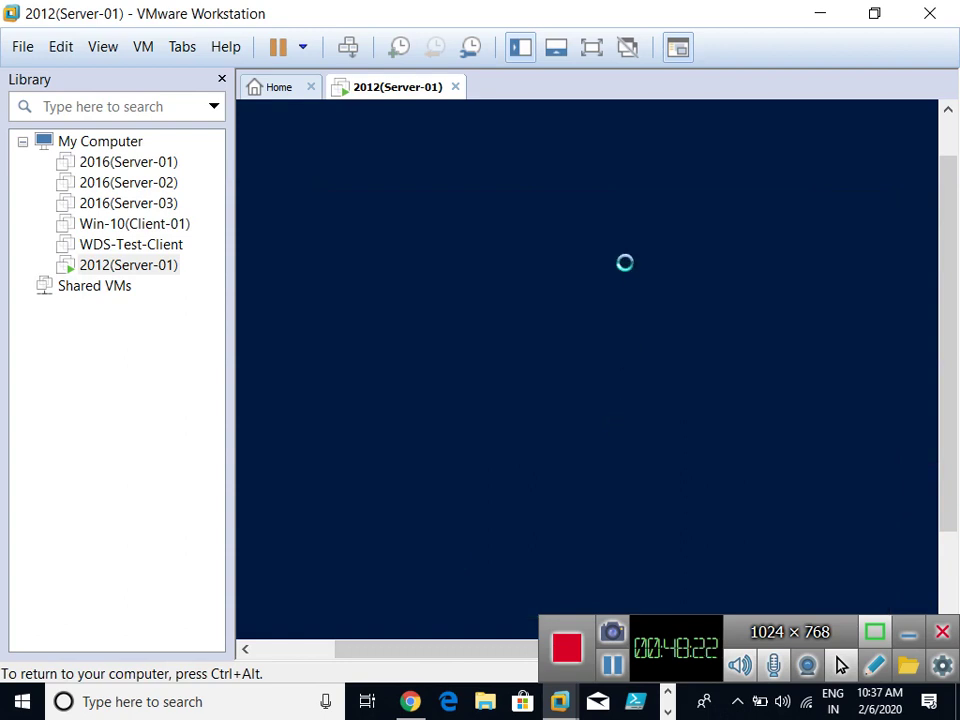
key("ctrl+alt")
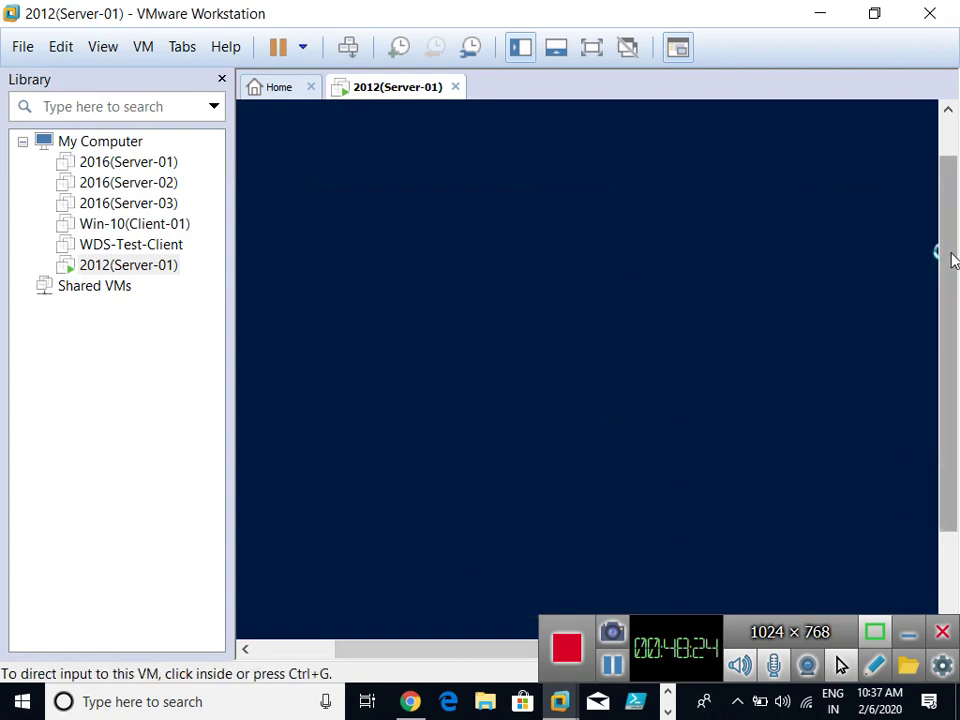
left_click_drag(942, 253, 952, 295)
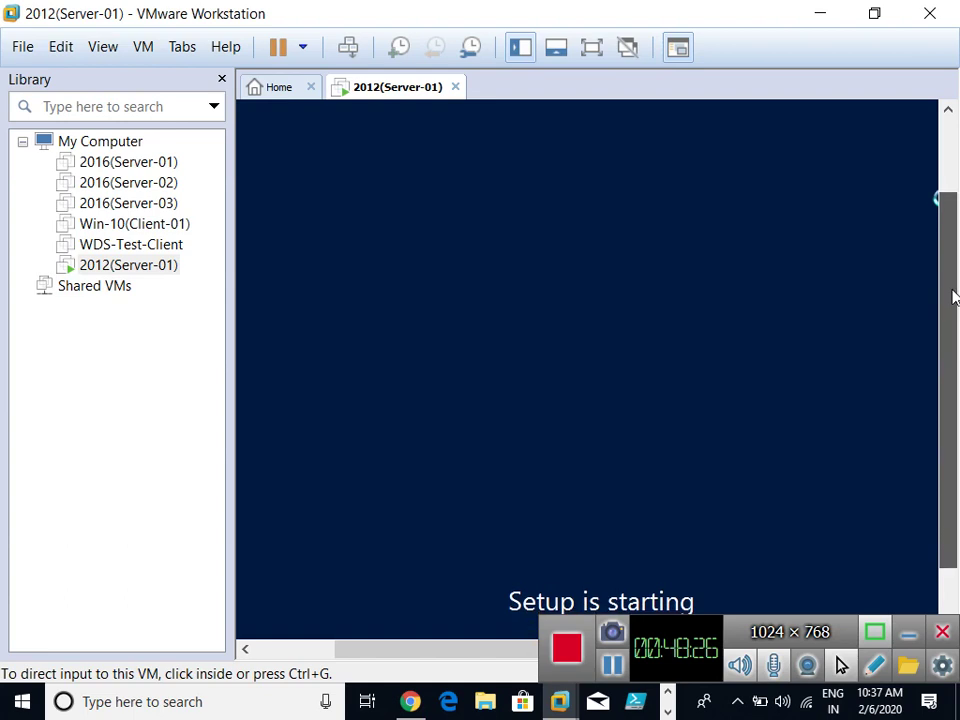
left_click(595, 141)
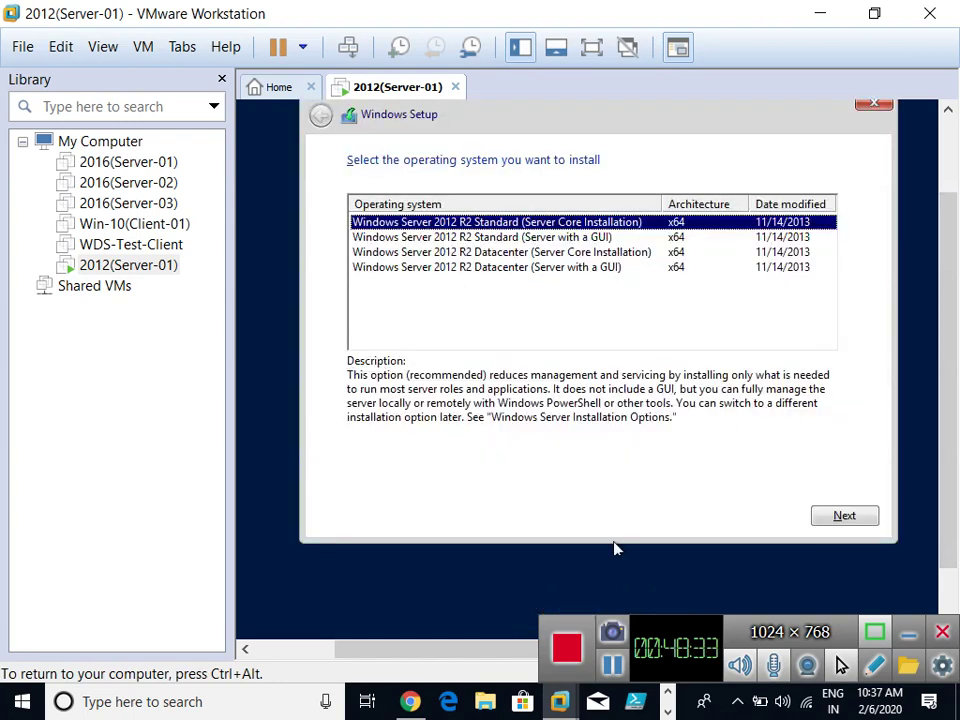
key("ctrl+alt")
left_click(558, 287)
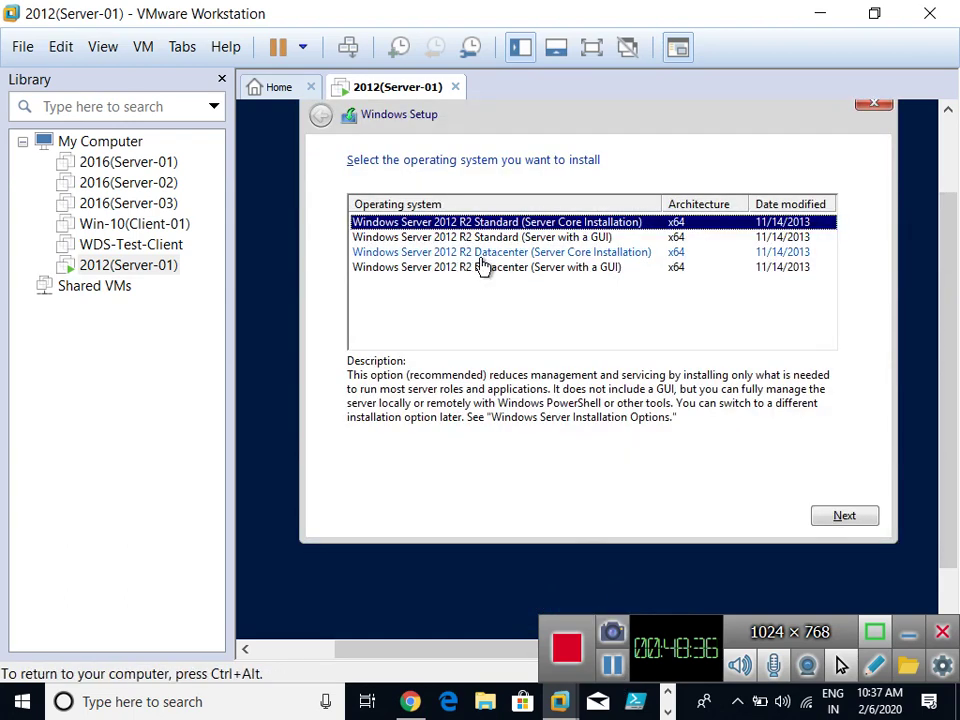
Choose Datacenter (Server with a GUI), accept the license, and custom-install onto Drive 0.
left_click(560, 268)
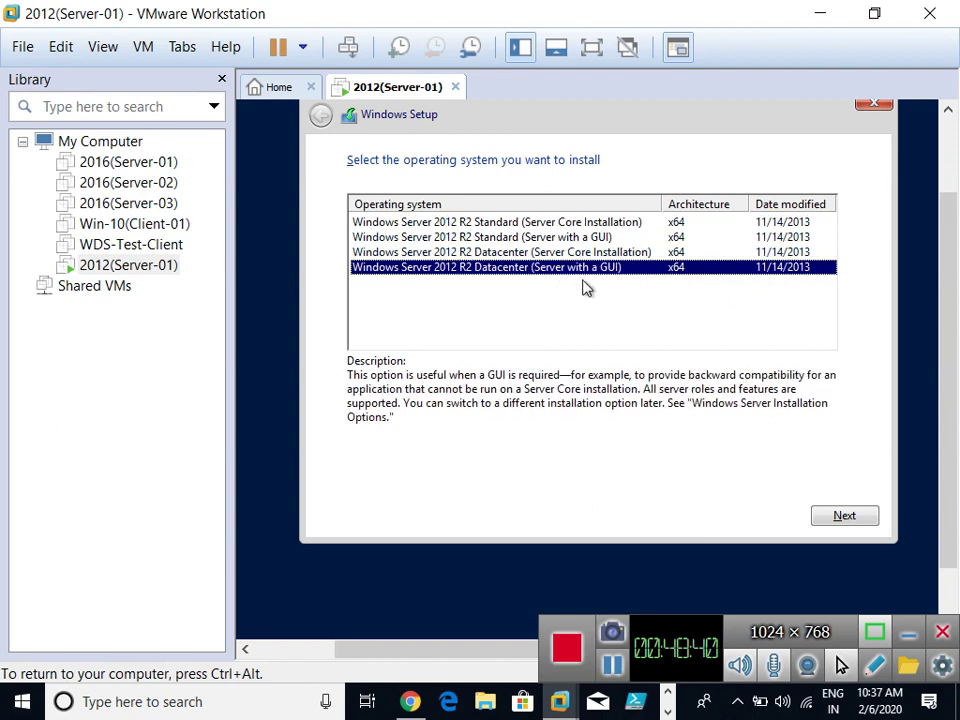
left_click(843, 516)
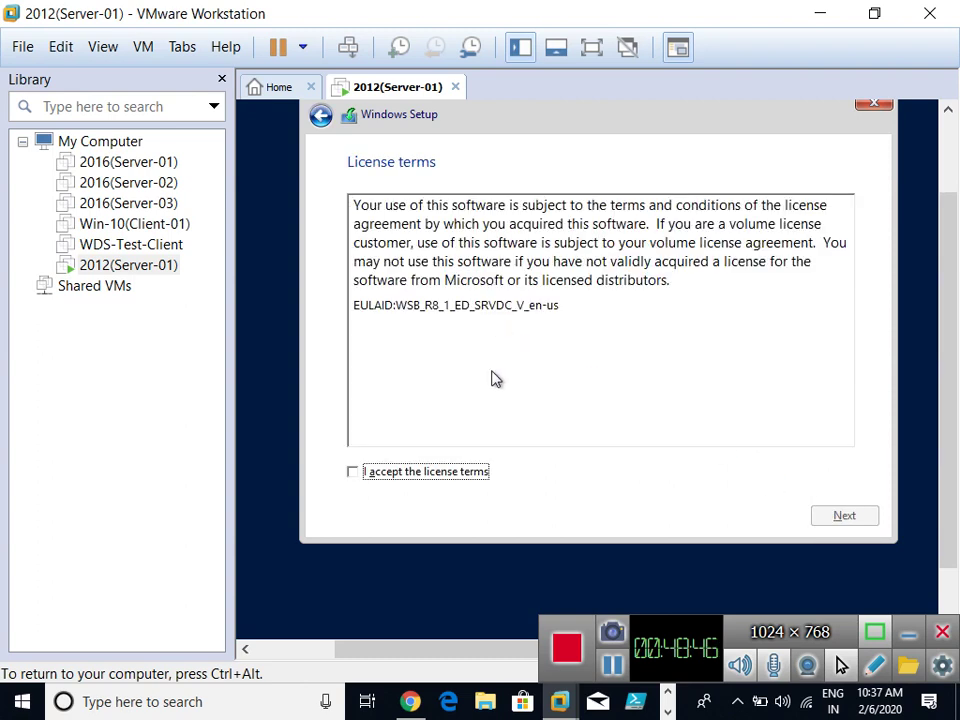
left_click(352, 471)
left_click(843, 516)
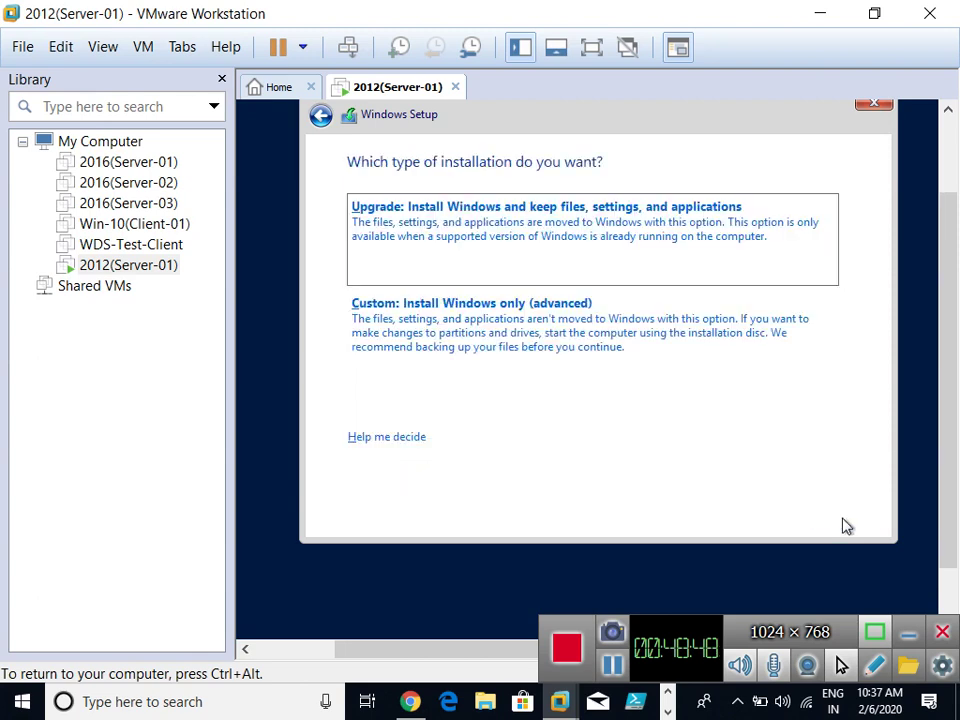
left_click(546, 310)
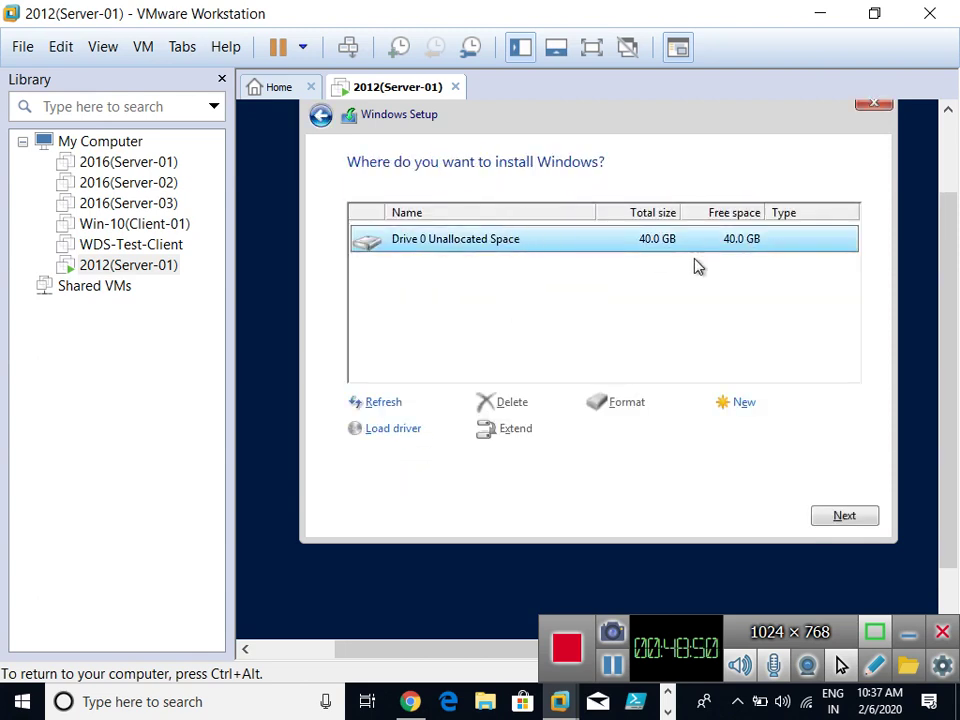
left_click(833, 516)
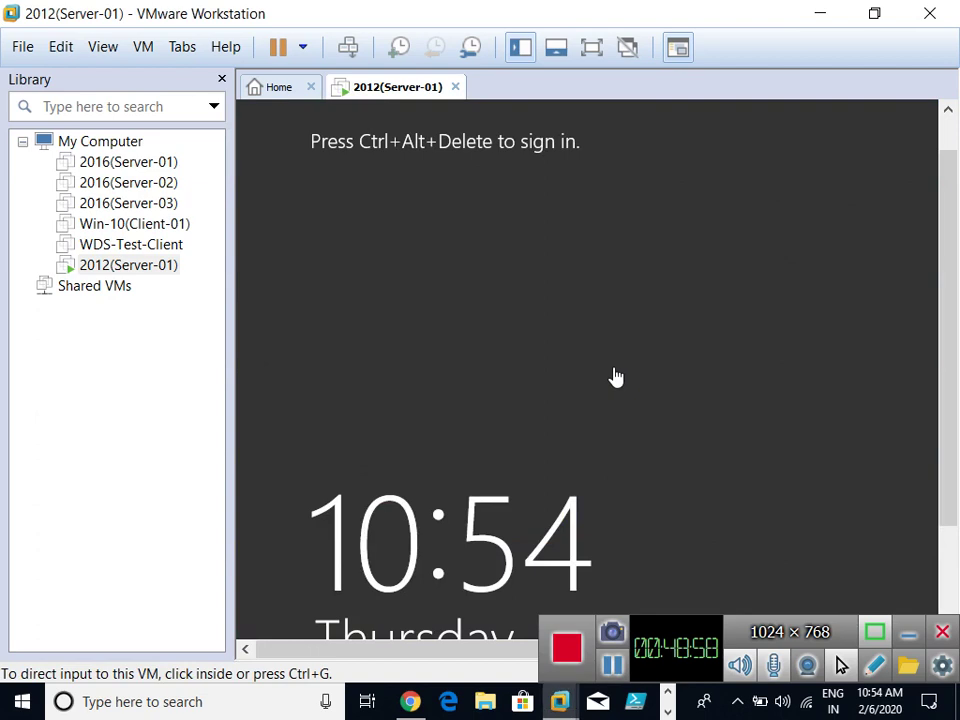
Capture input in the VM and switch it to full-screen view on the lock screen.
left_click(616, 377)
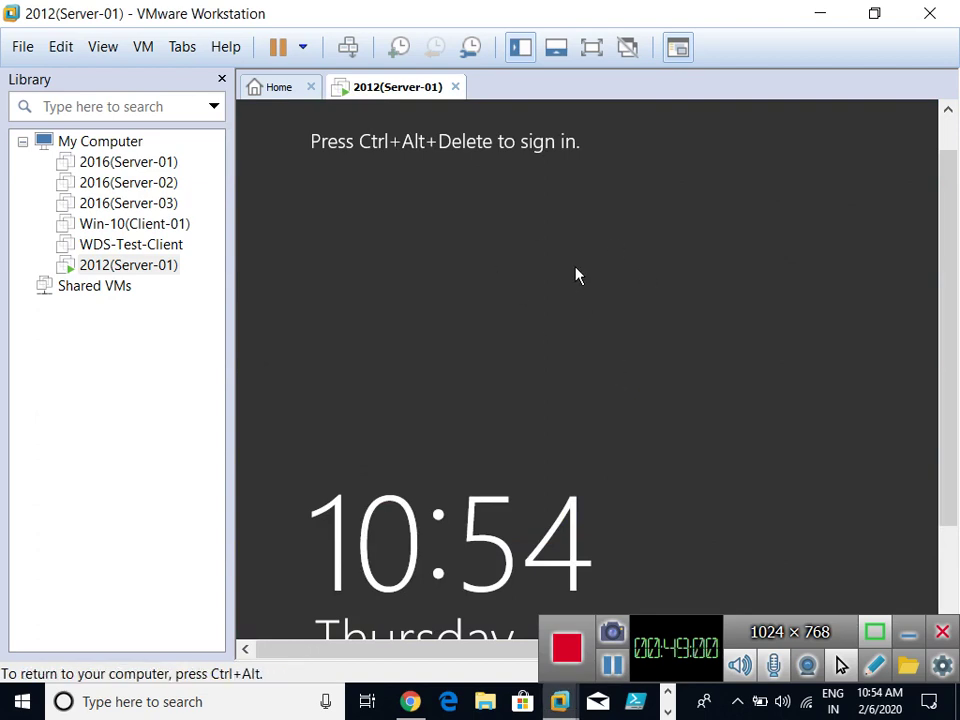
key("ctrl+alt+Return")
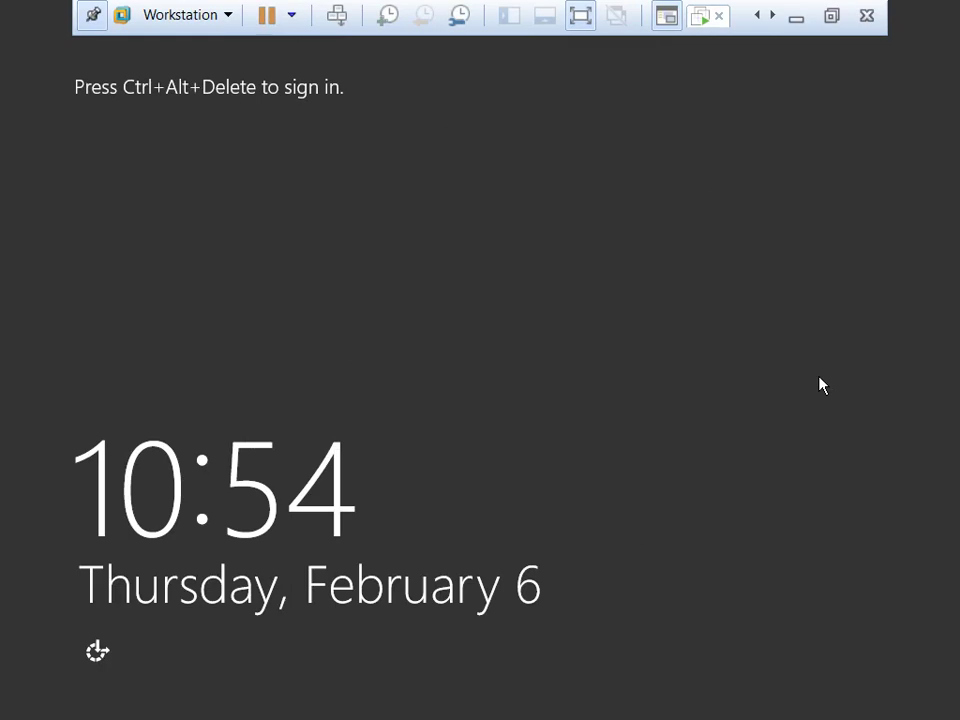
Sign in as Administrator with the account password, then toggle full-screen view off and back on.
key("ctrl+alt+Insert")
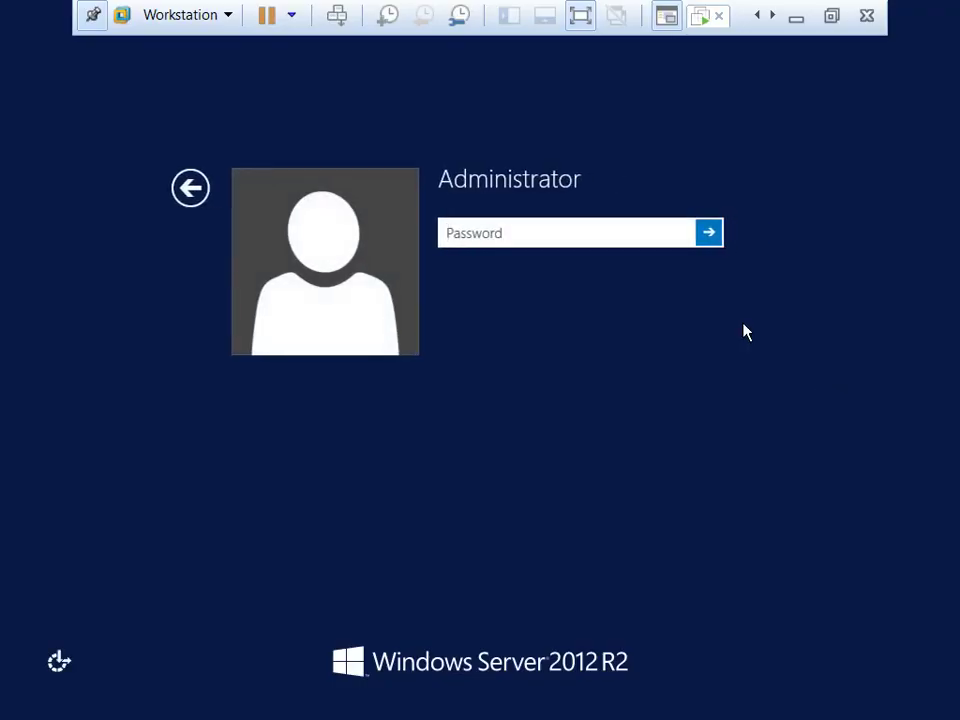
type("Pa$")
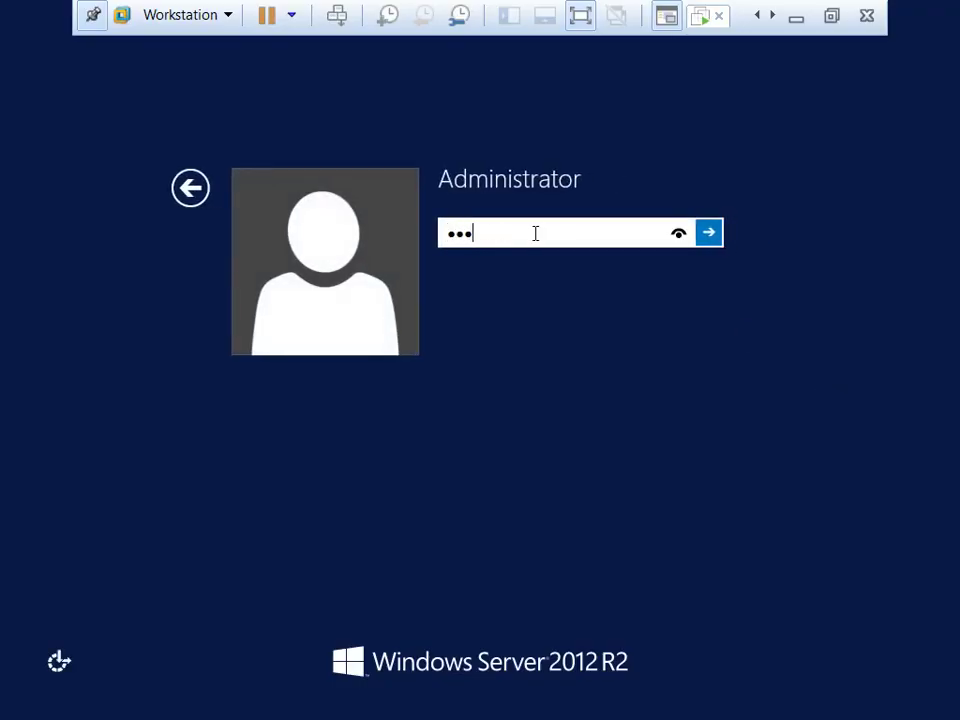
type("$w0rd")
key("Return")
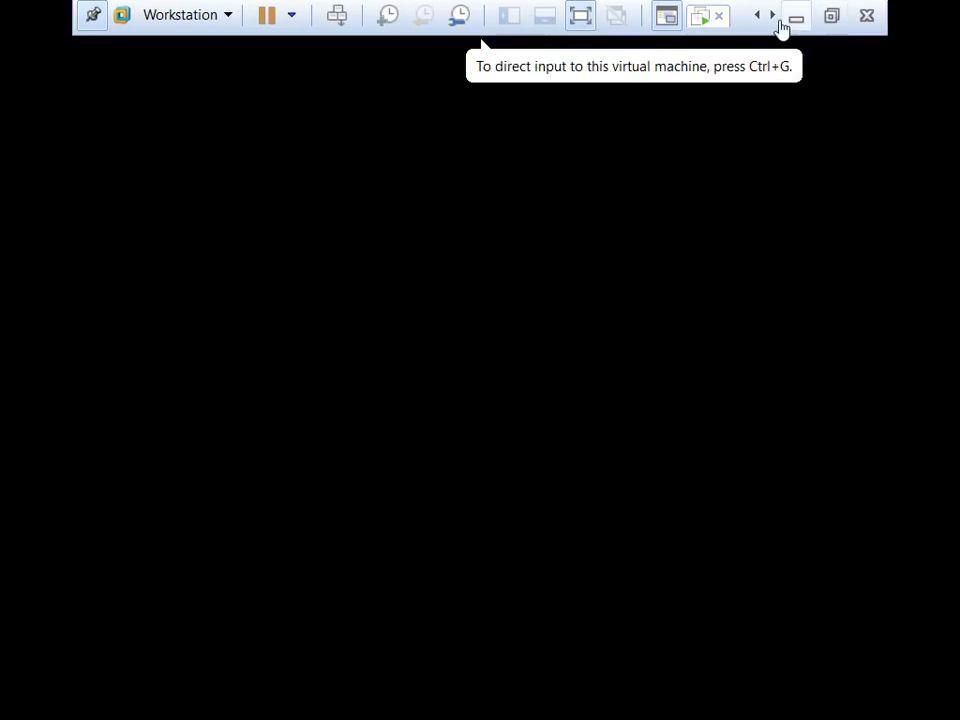
left_click(832, 16)
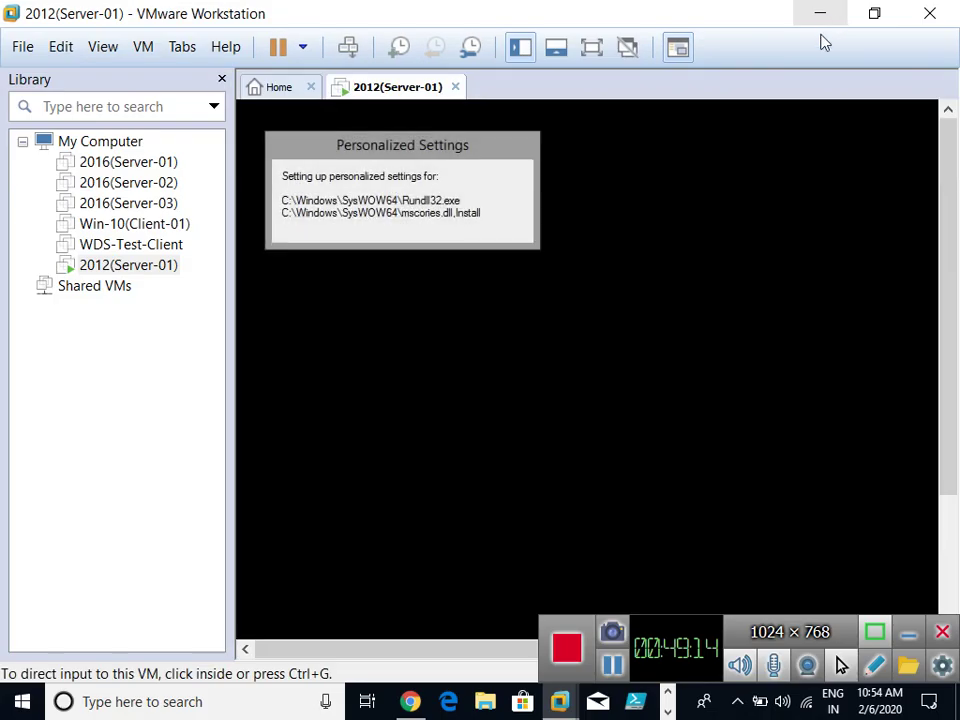
left_click(590, 47)
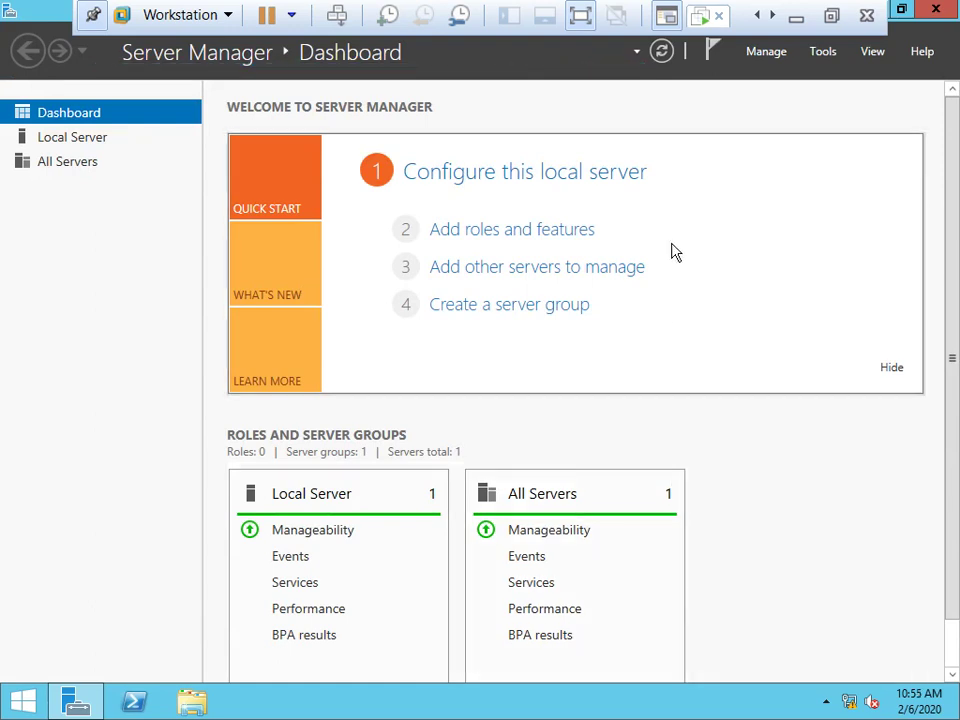
Run ncpa.cpl and open the Ethernet0 adapter's properties.
key("super+r")
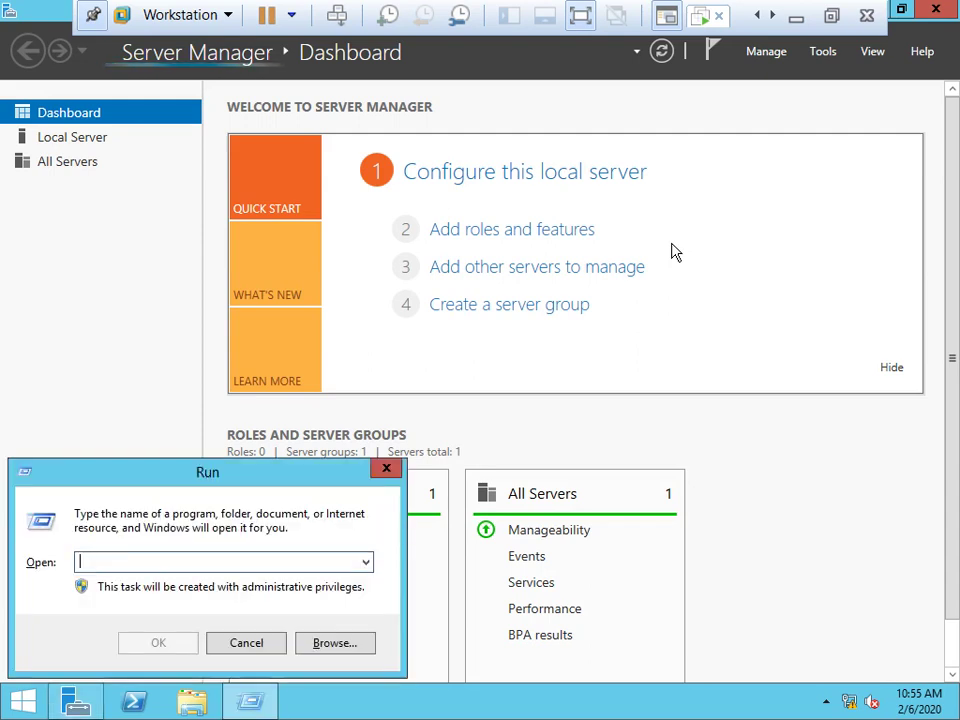
type("ncps.cp")
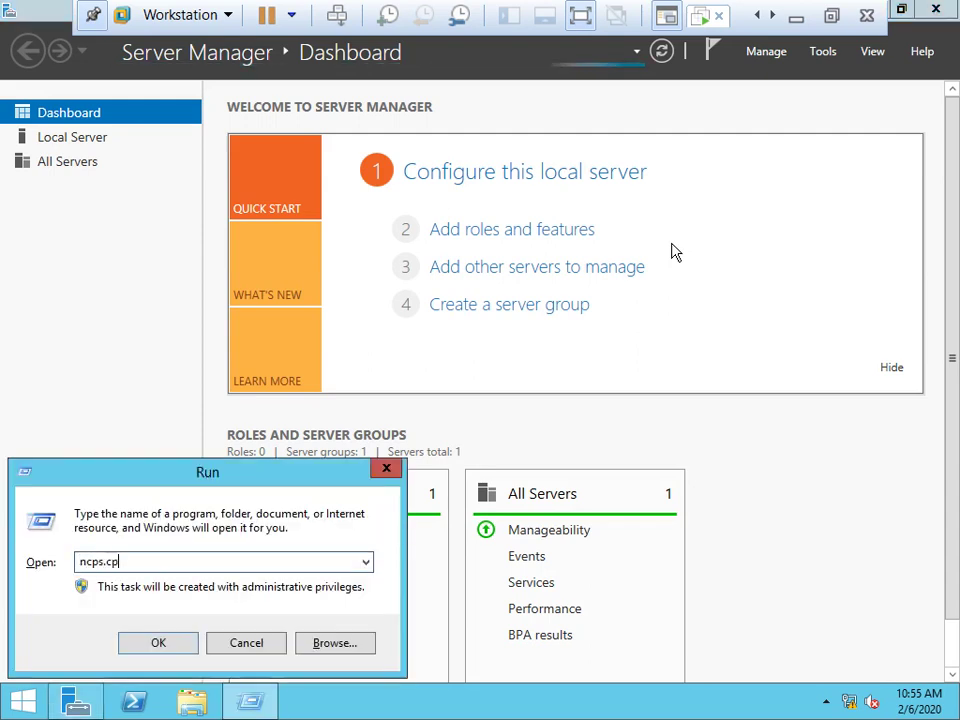
key("BackSpace")
key("BackSpace")
key("BackSpace")
key("BackSpace")
type("a.cpl")
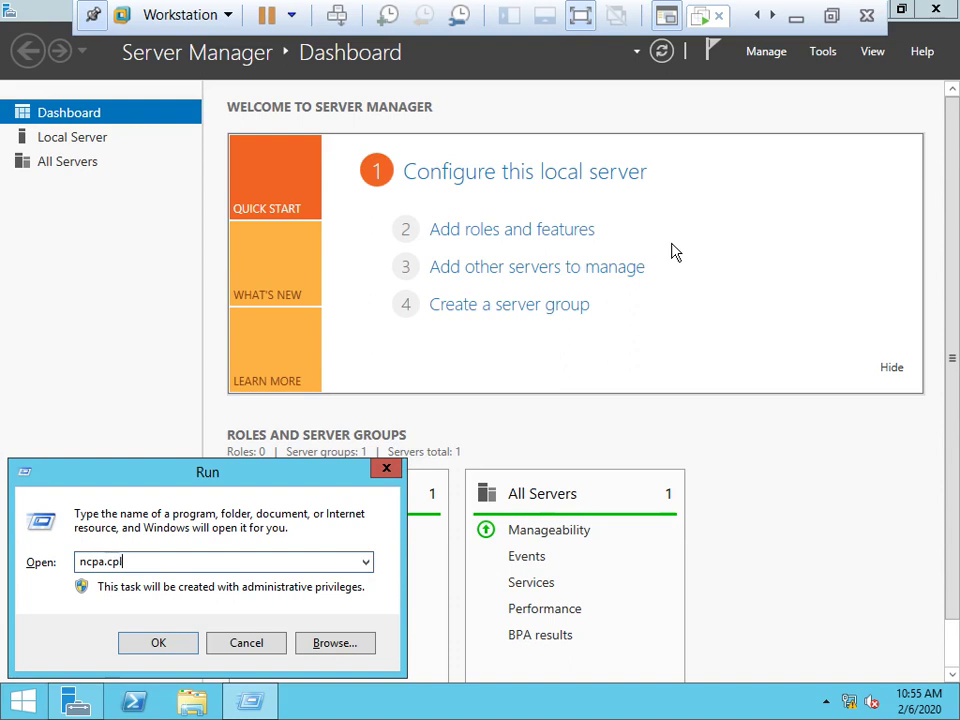
key("Return")
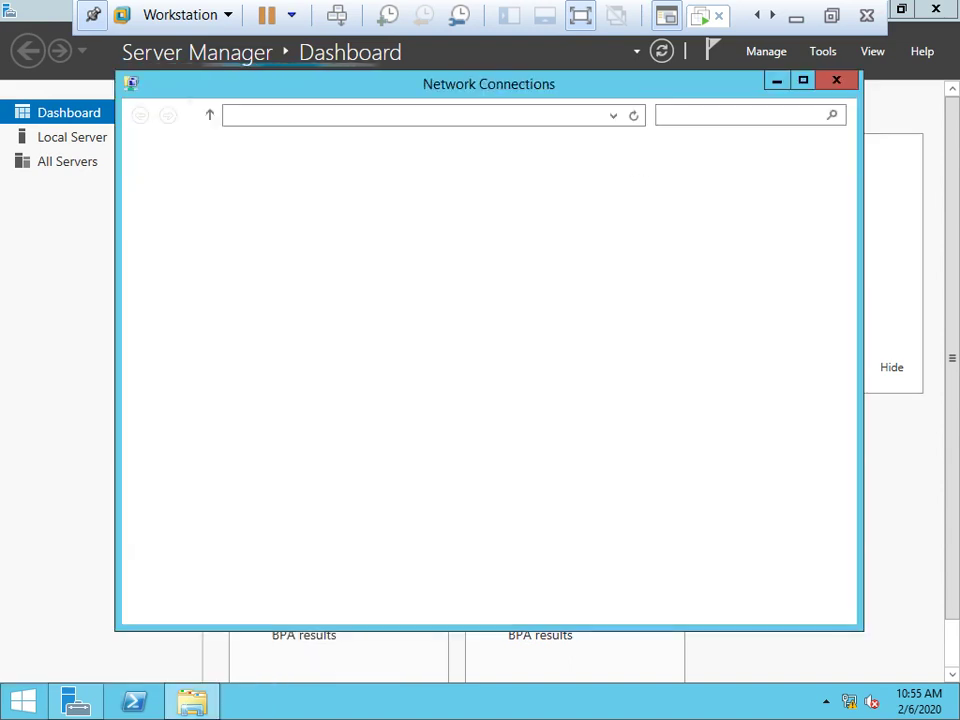
left_click(204, 208)
right_click(204, 208)
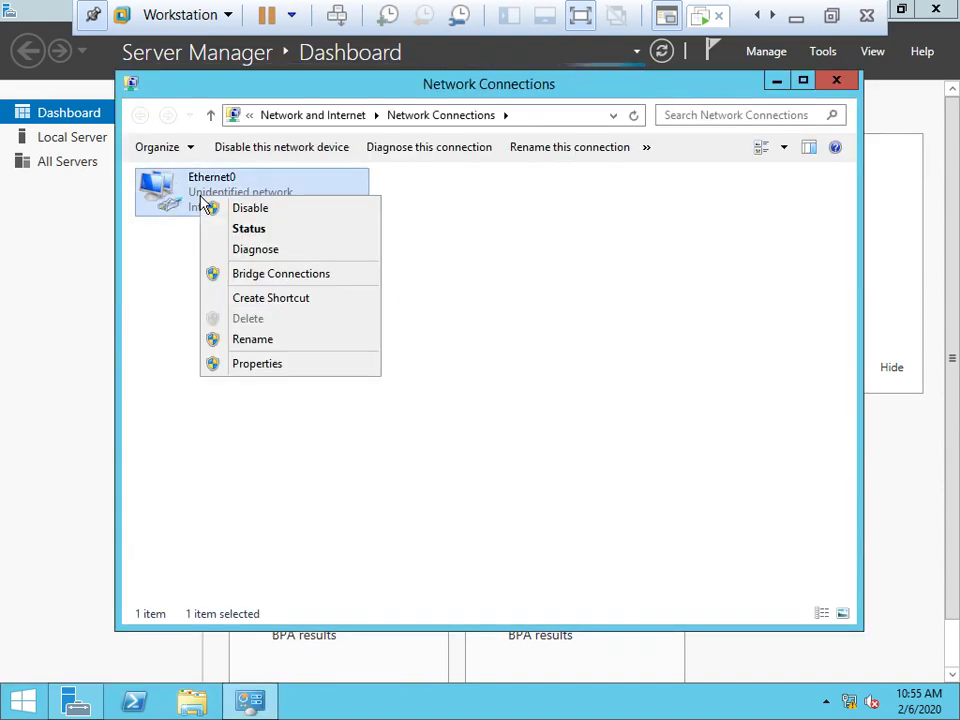
left_click(302, 365)
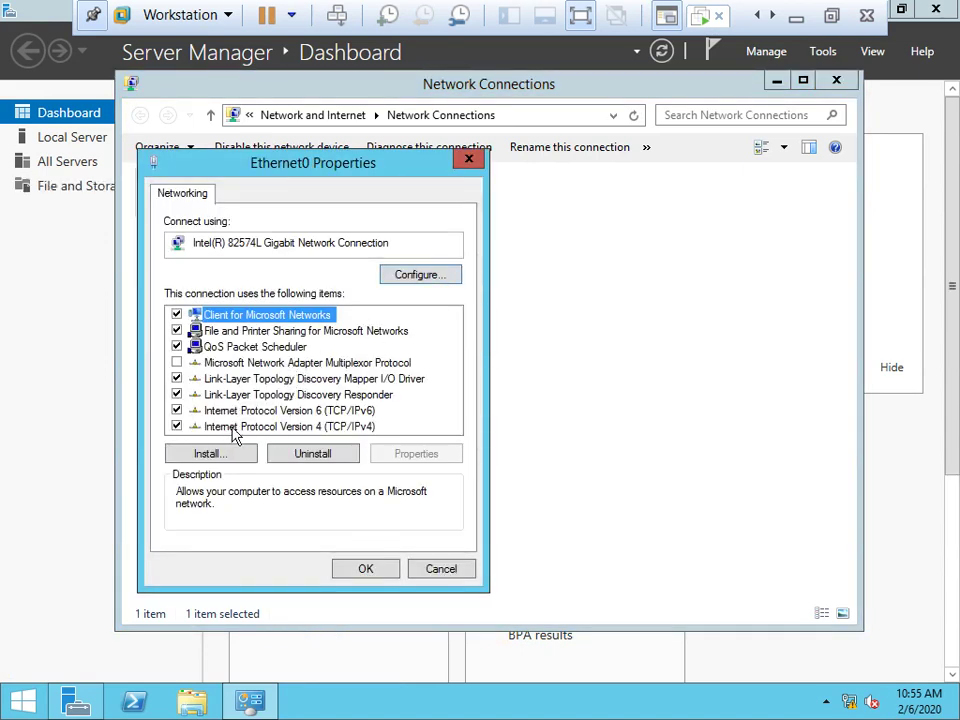
Disable IPv6 and set static IPv4 192.168.1.20, mask 255.255.255.0, DNS 192.168.1.20.
left_click(176, 410)
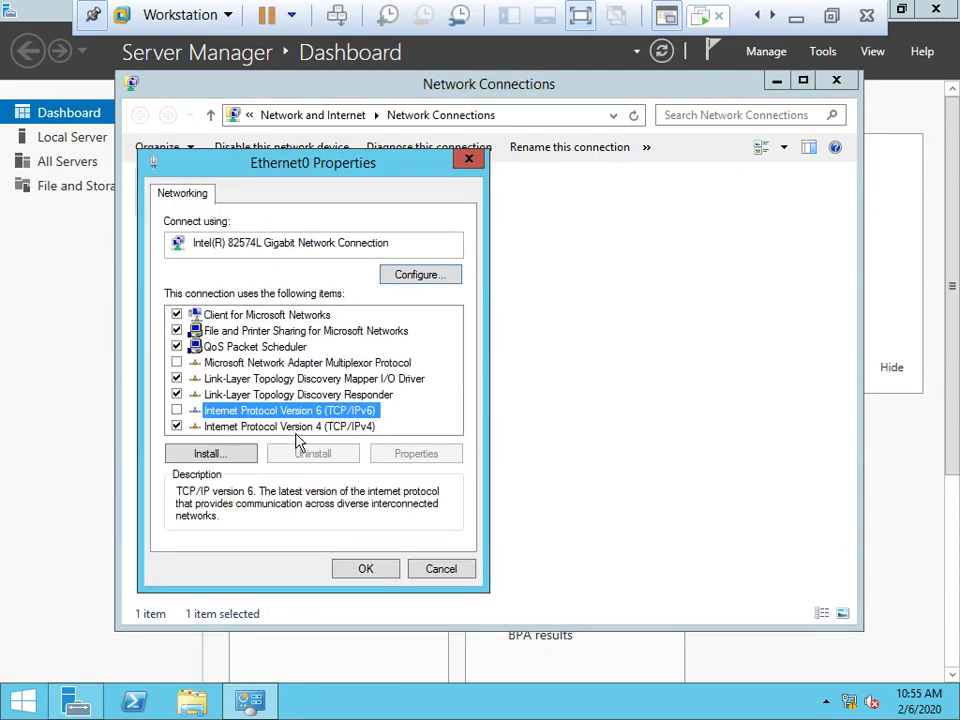
left_click(298, 427)
left_click(410, 453)
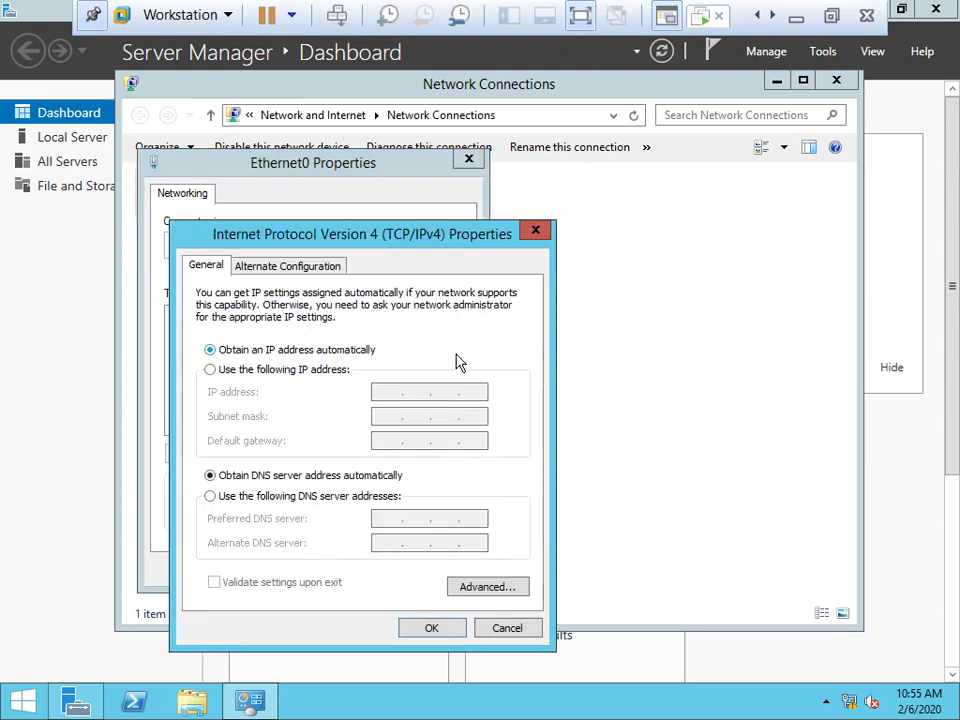
left_click(311, 371)
left_click(390, 392)
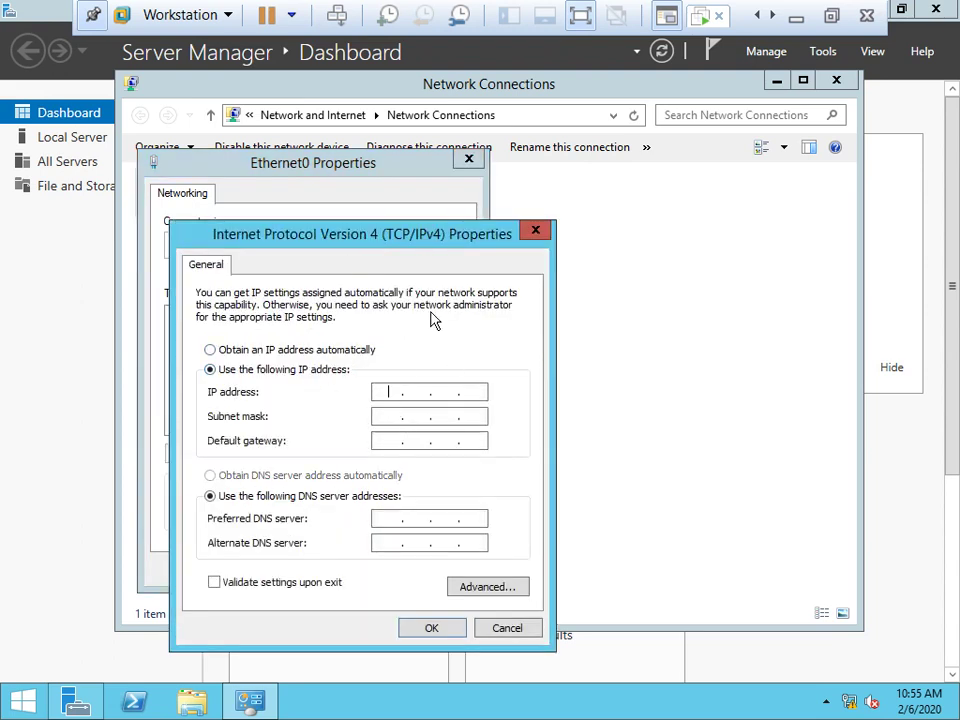
type("192 . 168 . 1 . ")
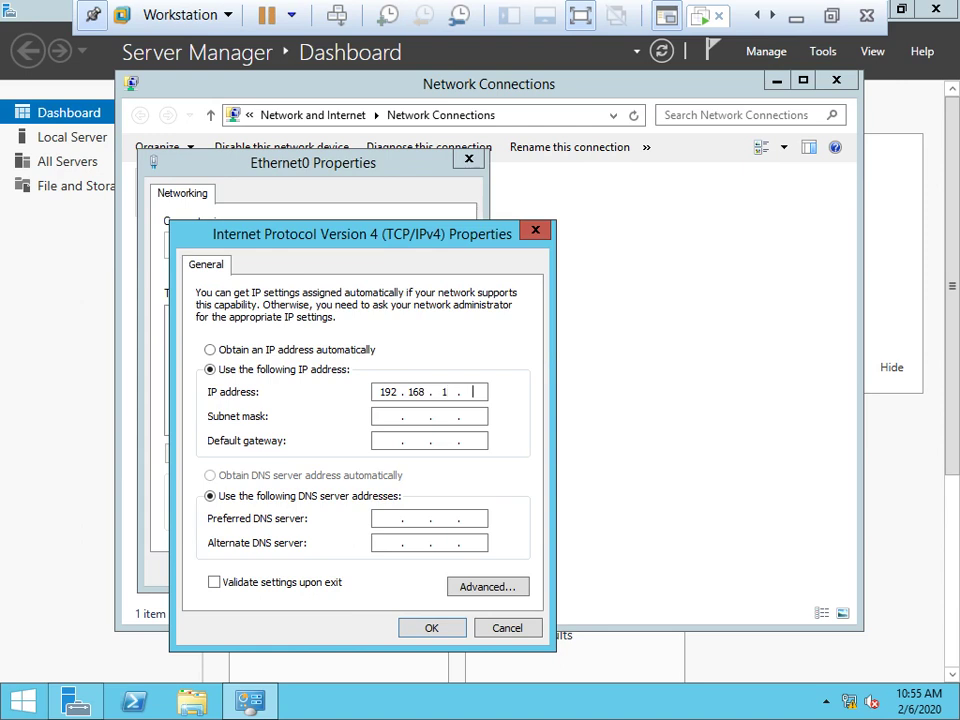
type("20")
key("Tab")
key("Tab")
key("Tab")
key("Tab")
type("192.168.1.")
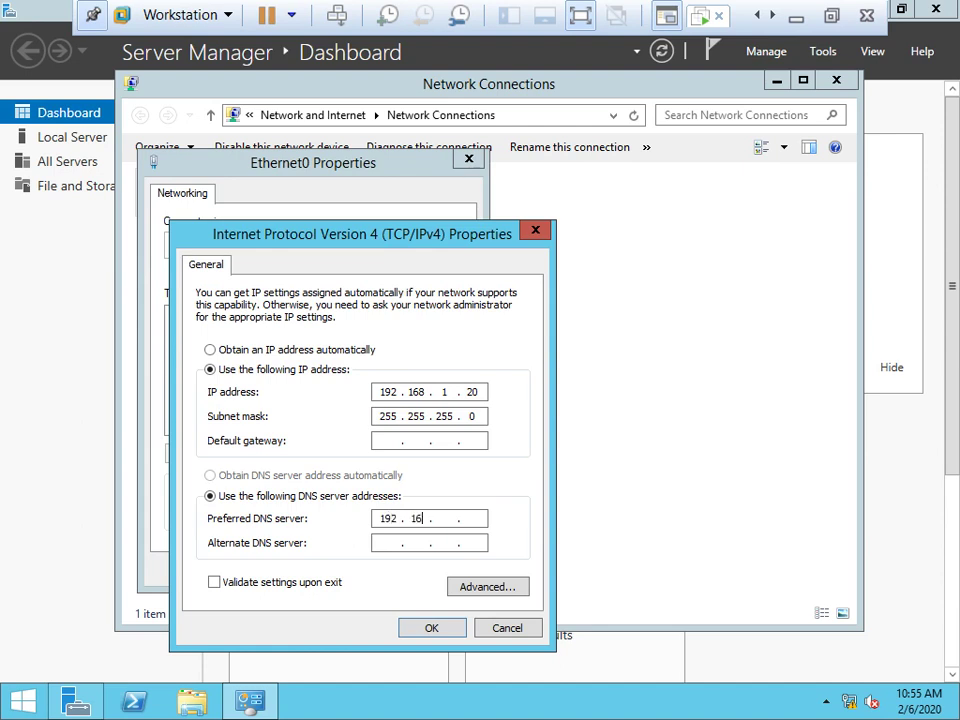
type("20")
left_click(431, 629)
left_click(366, 567)
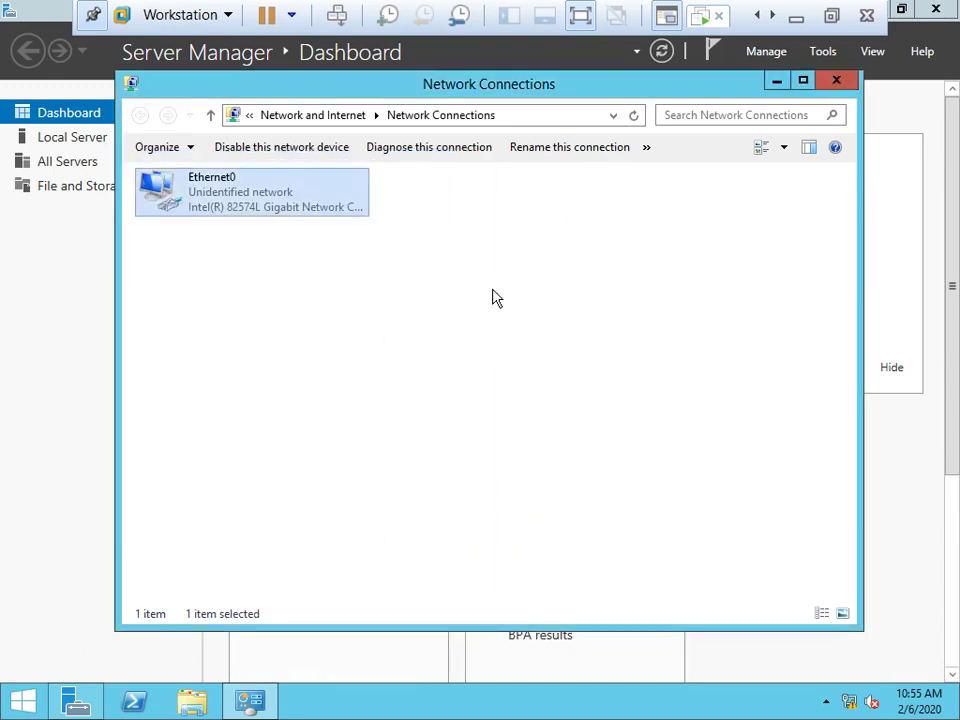
left_click(838, 85)
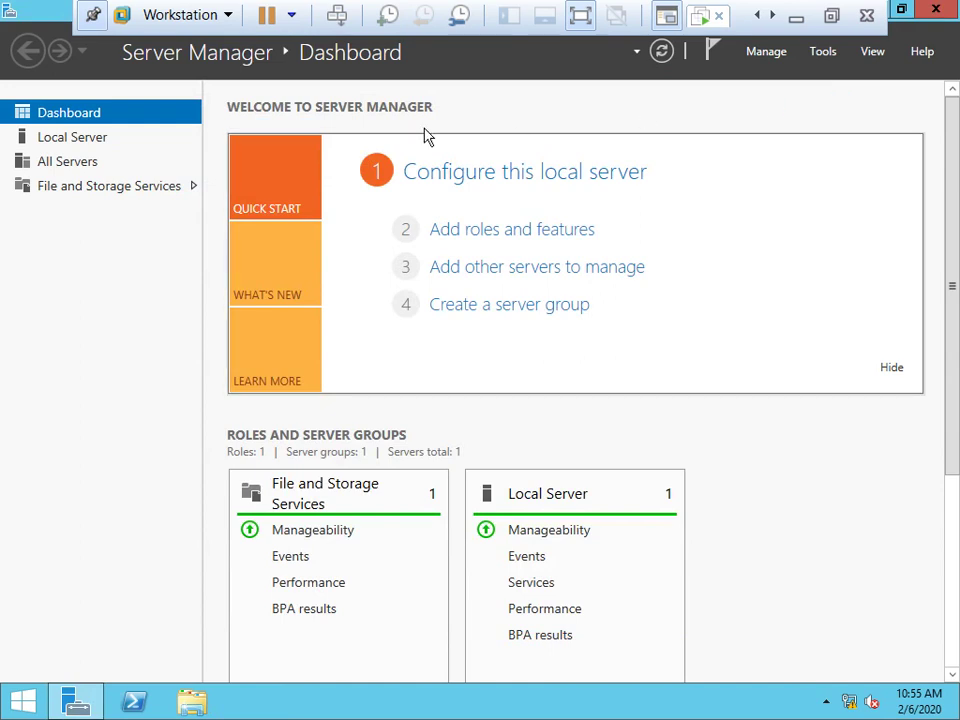
From Local Server, tick 'Do not start Server Manager automatically at logon' in Server Manager Properties.
left_click(58, 140)
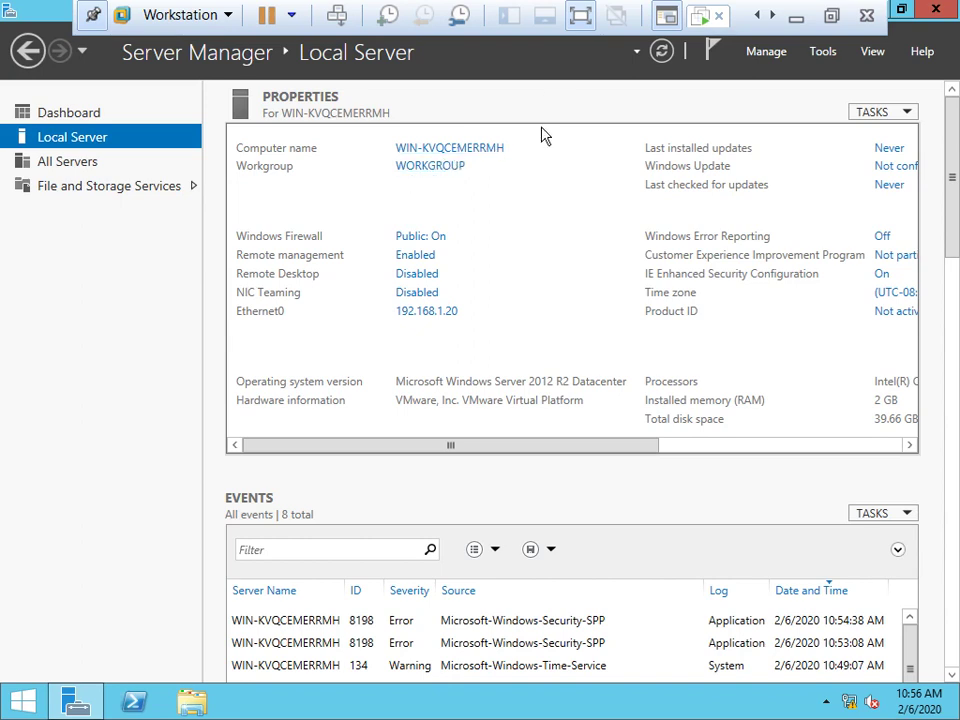
left_click(765, 52)
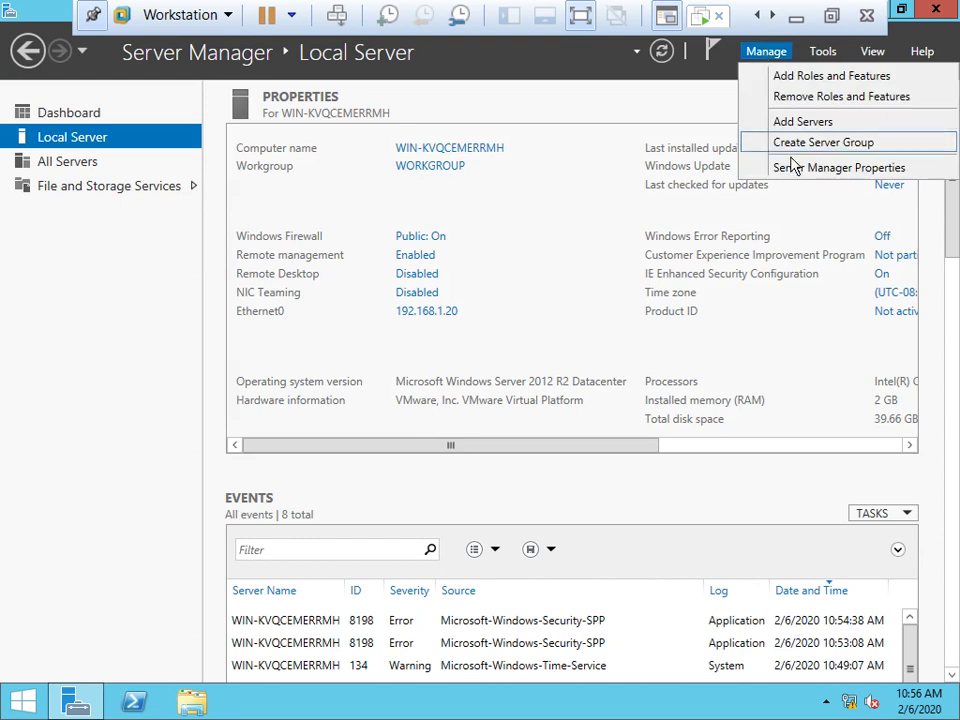
left_click(795, 168)
left_click(432, 388)
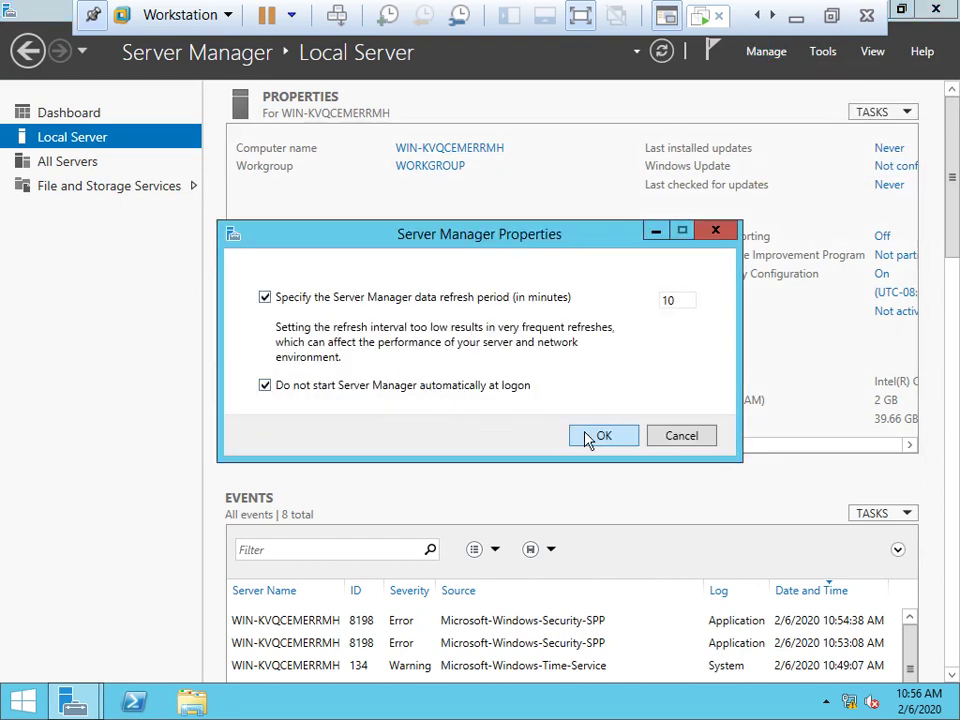
left_click(598, 436)
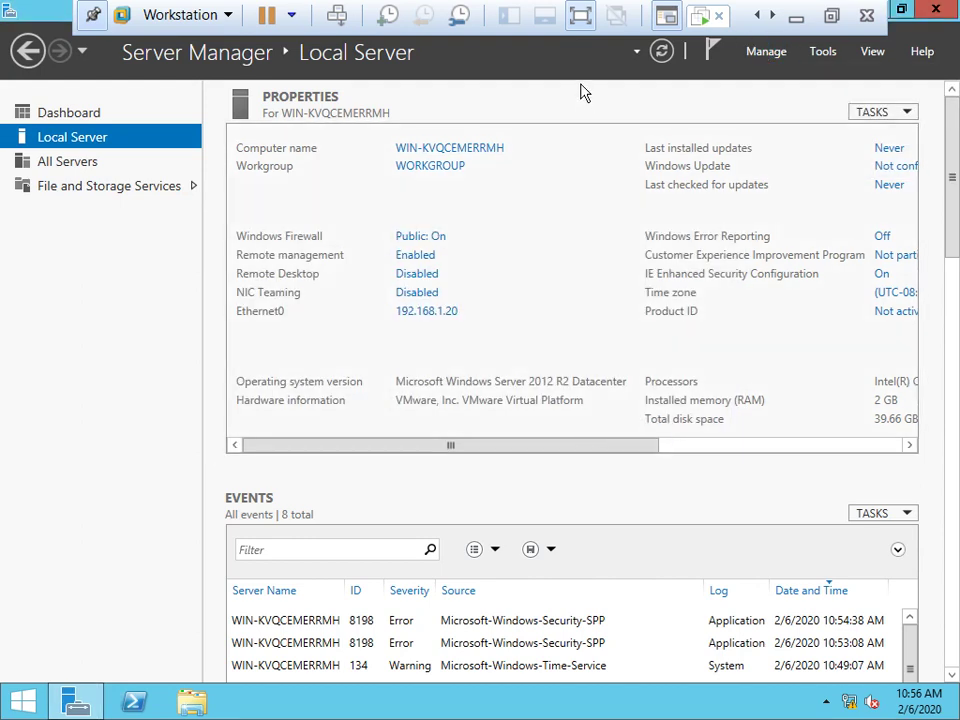
Change the computer name to DC-01 and choose Restart Later.
left_click(417, 156)
left_click(381, 306)
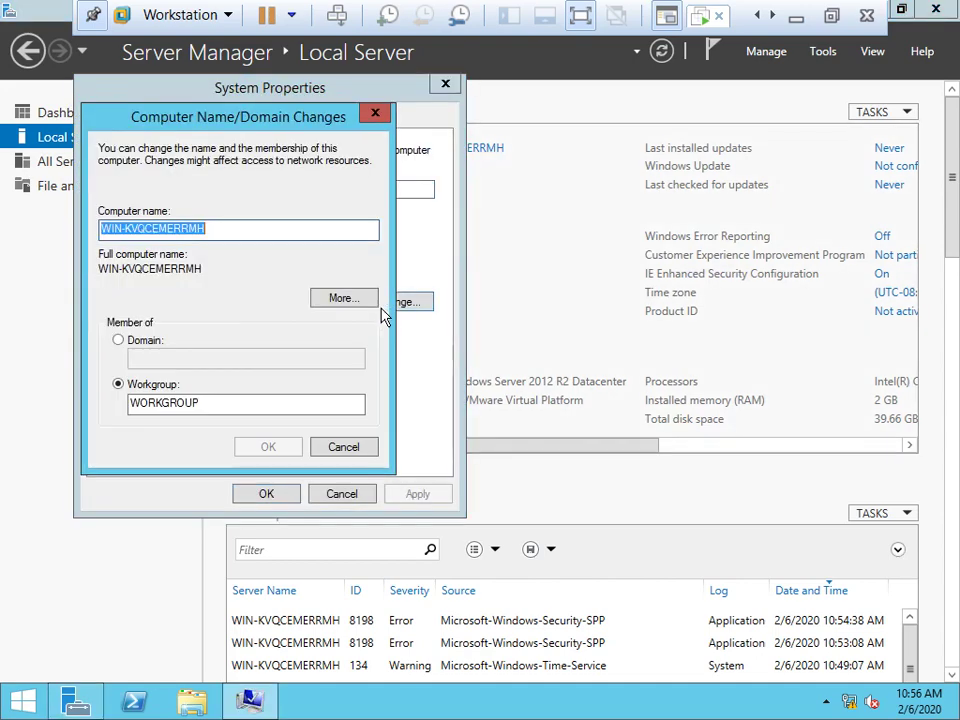
key("BackSpace")
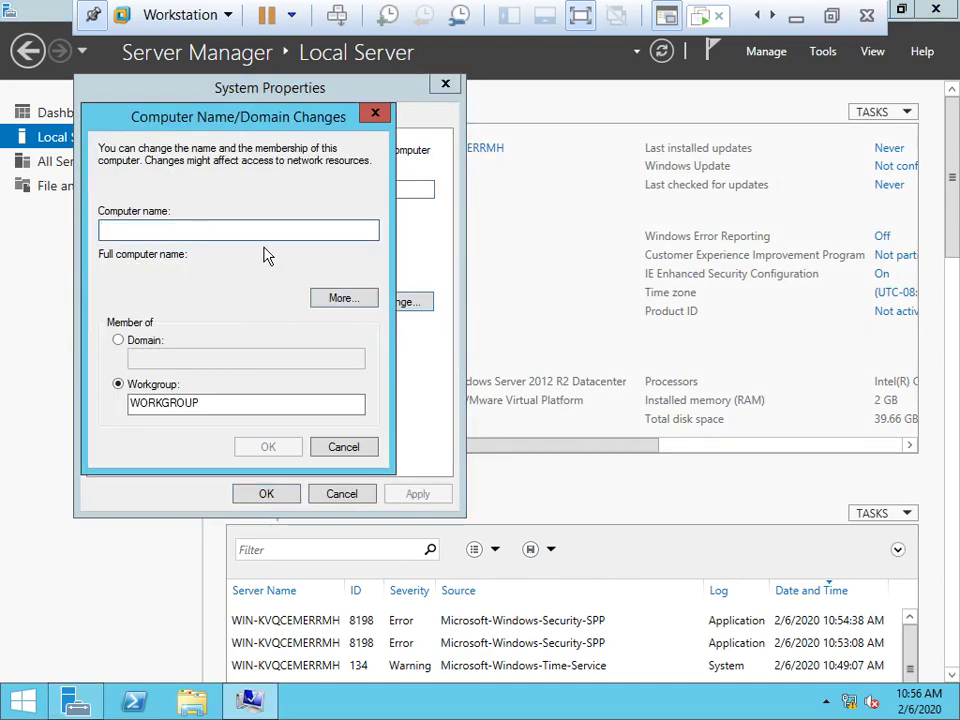
type("DC")
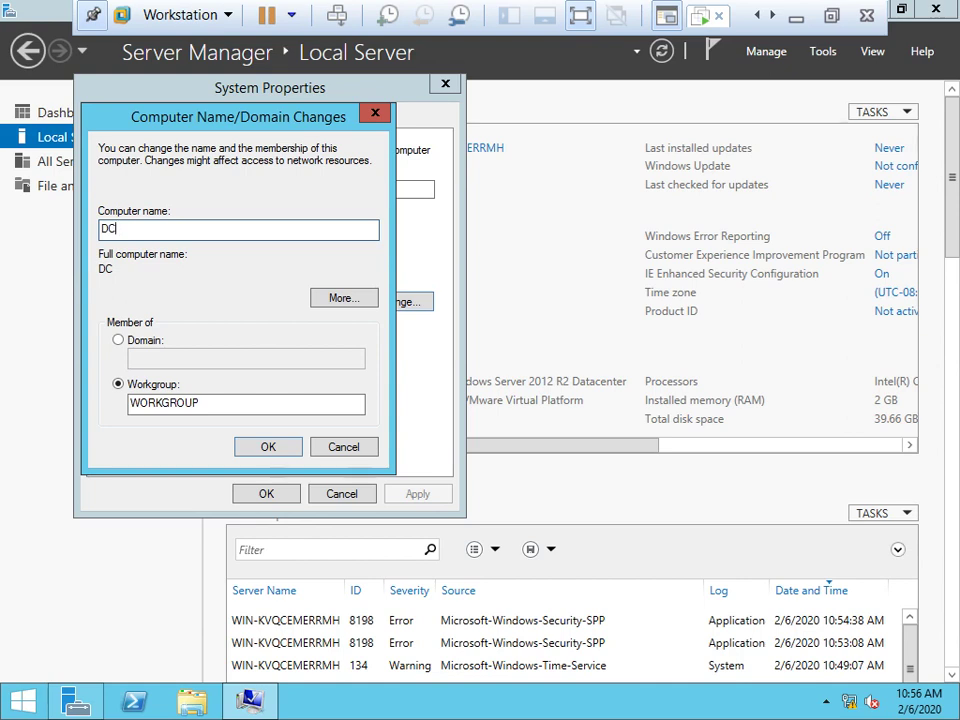
type("-2012")
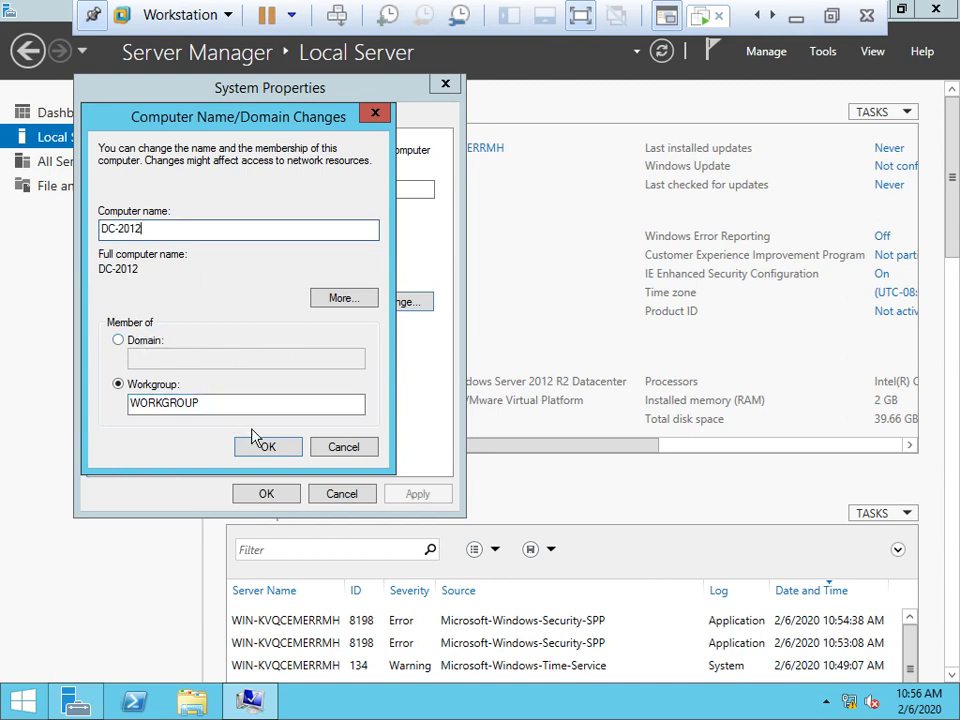
key("BackSpace")
key("BackSpace")
key("BackSpace")
key("BackSpace")
type("01")
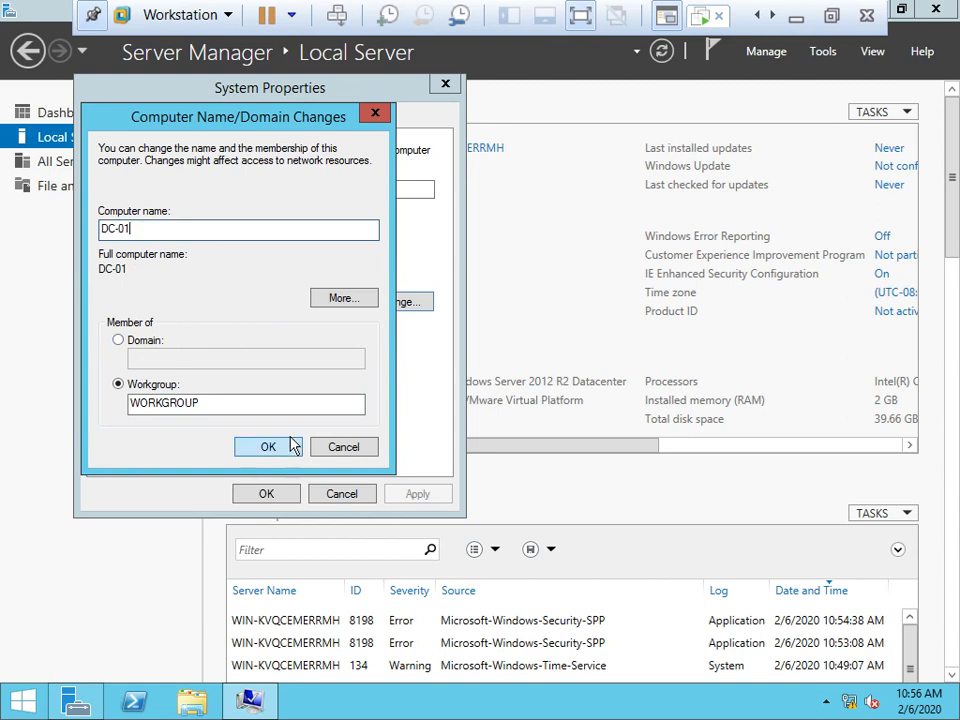
left_click(262, 447)
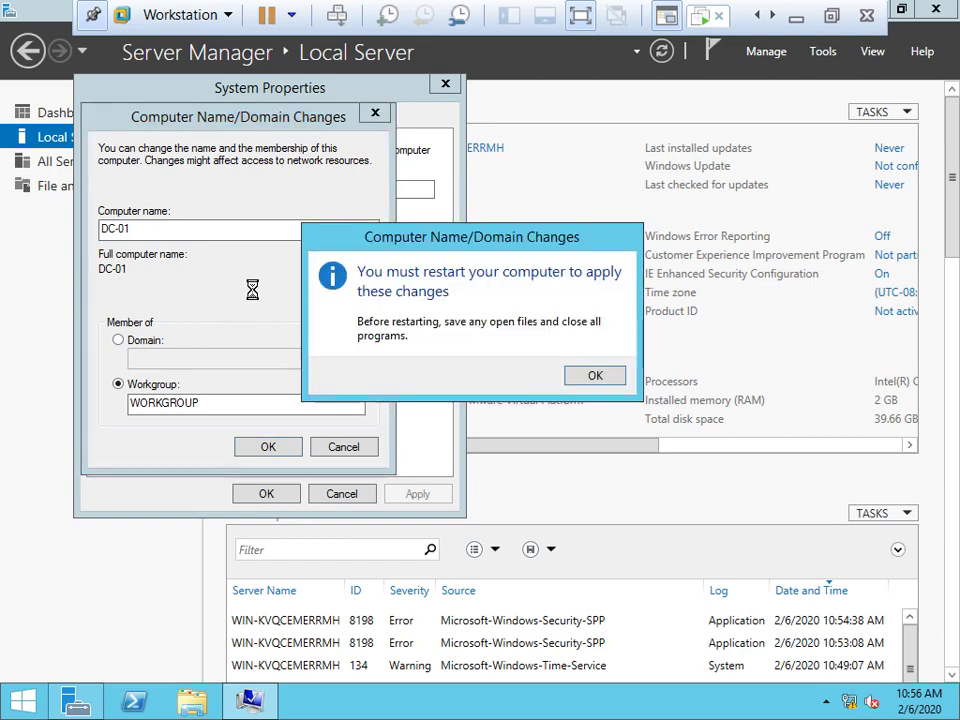
left_click(585, 376)
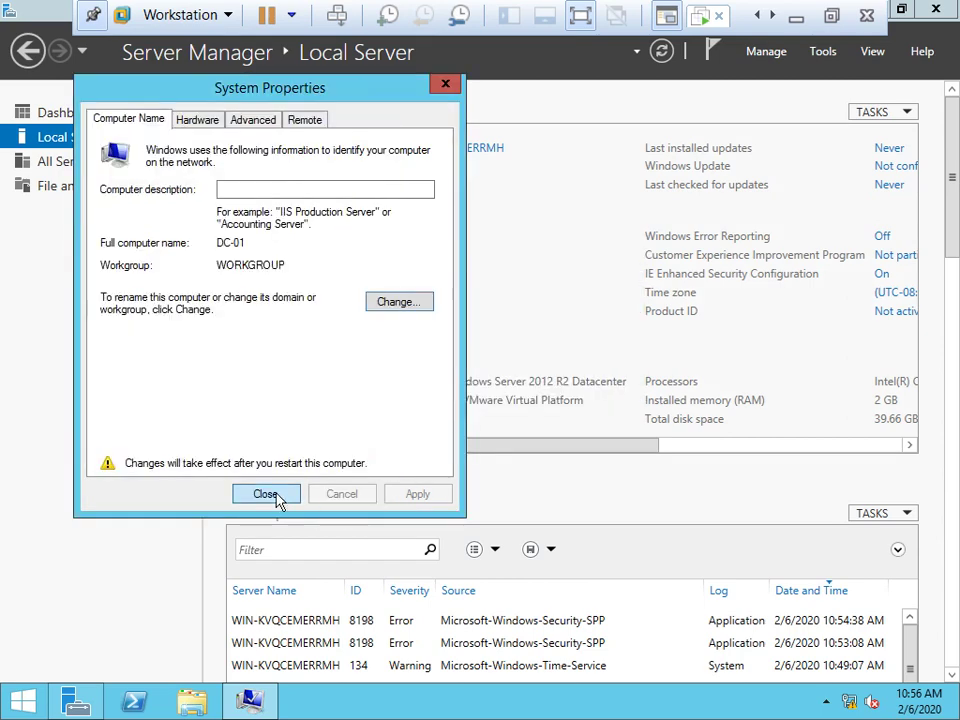
left_click(266, 494)
left_click(561, 369)
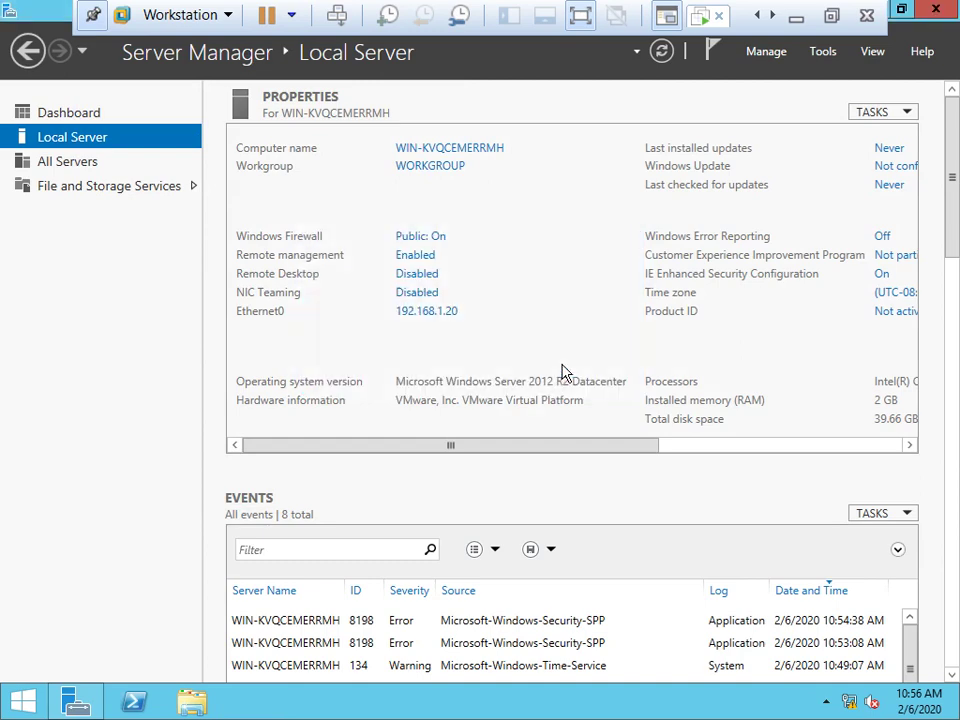
Turn Windows Firewall off for private and public networks, then close Firewall and Server Manager.
left_click(433, 240)
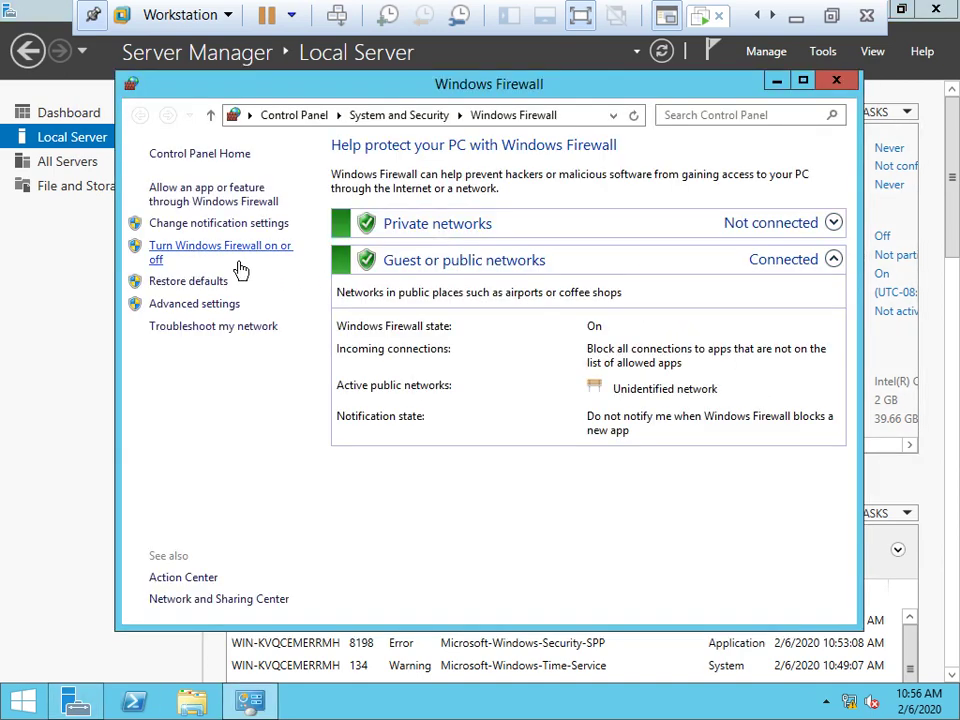
left_click(228, 252)
left_click(452, 290)
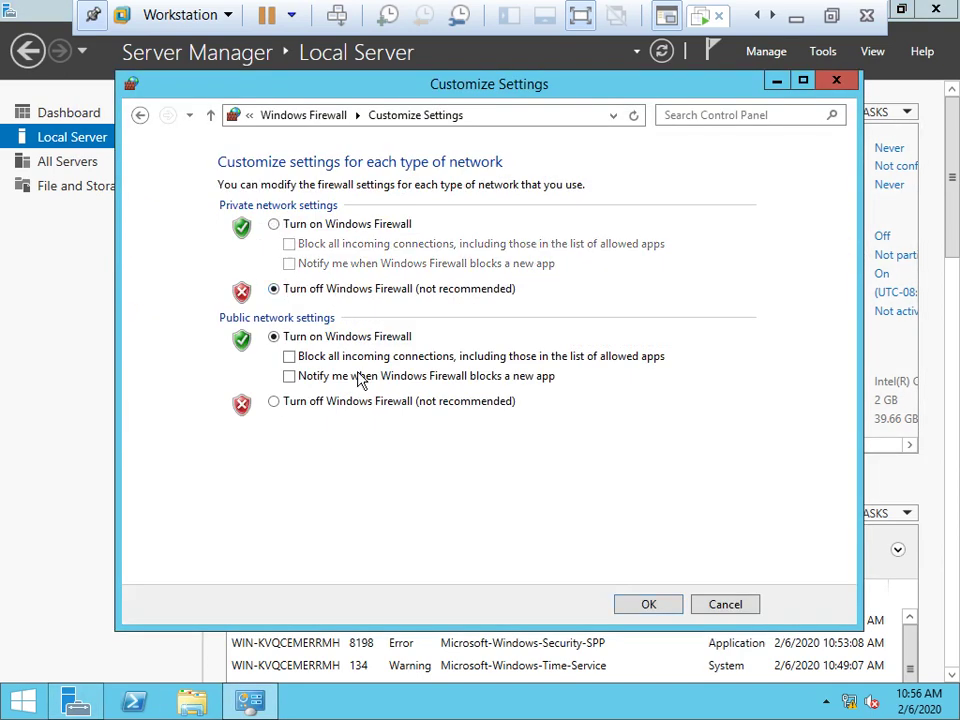
left_click(318, 403)
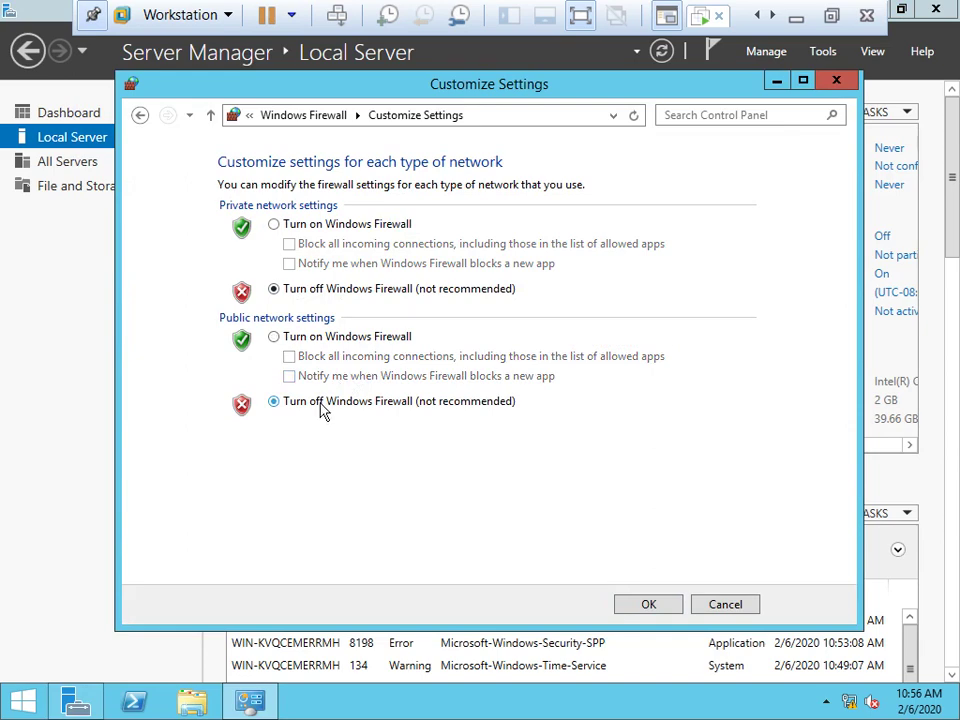
left_click(640, 606)
left_click(836, 80)
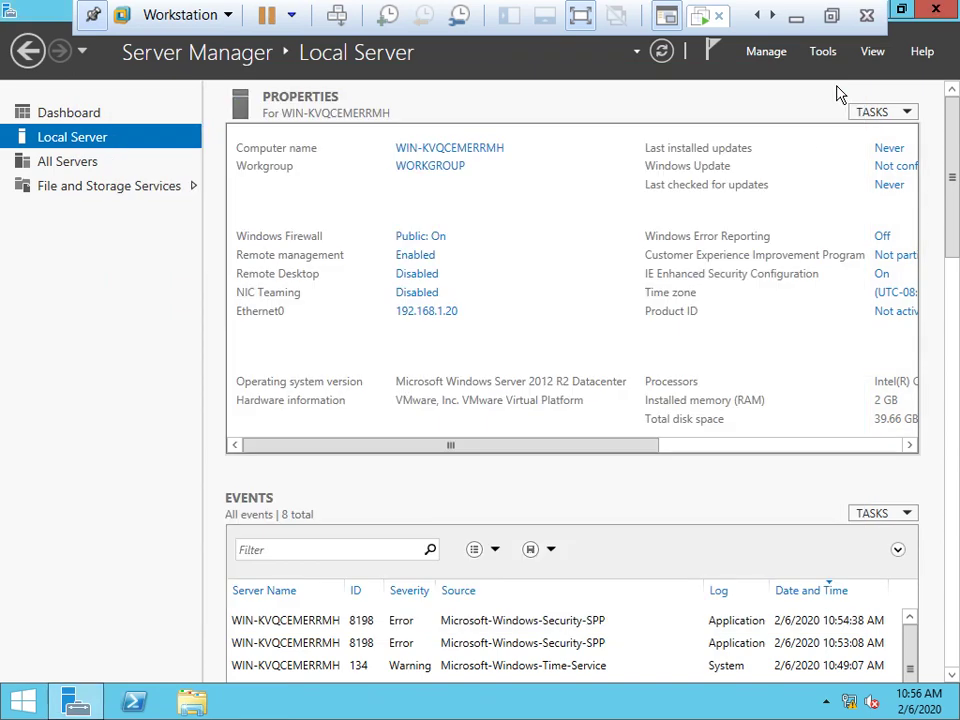
left_click(935, 10)
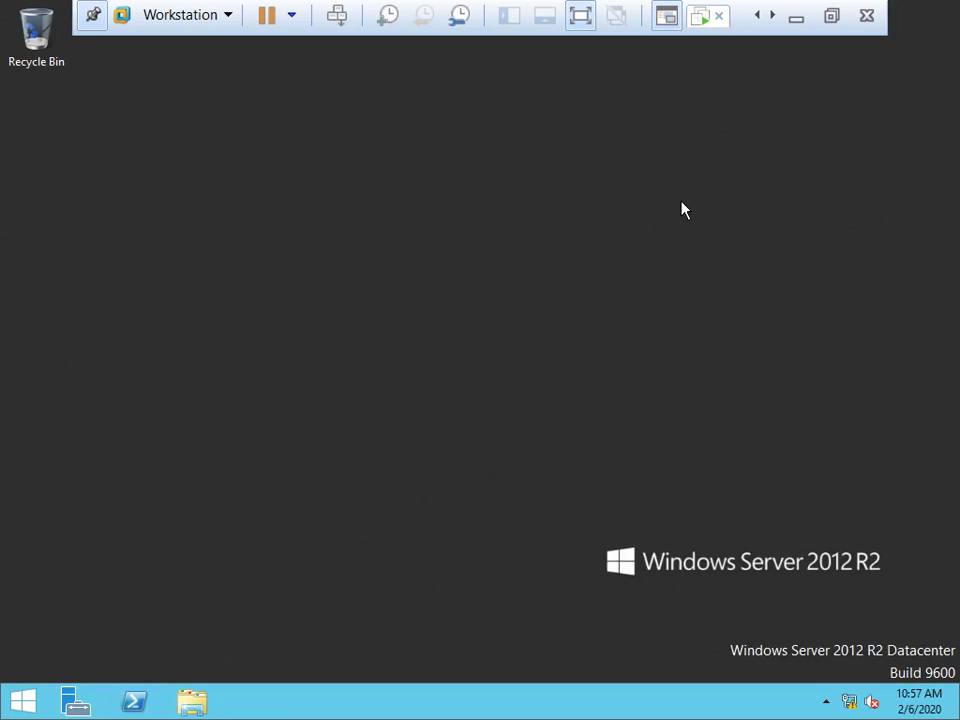
Restart the server with reason Operating System: Reconfiguration (Planned).
key("alt+F4")
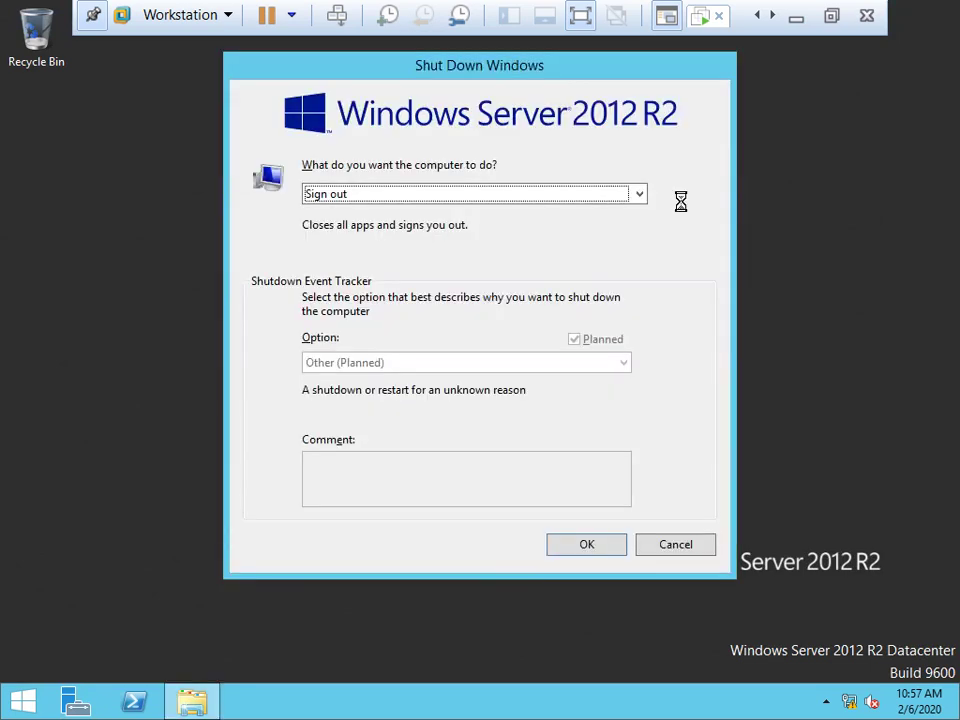
left_click(405, 203)
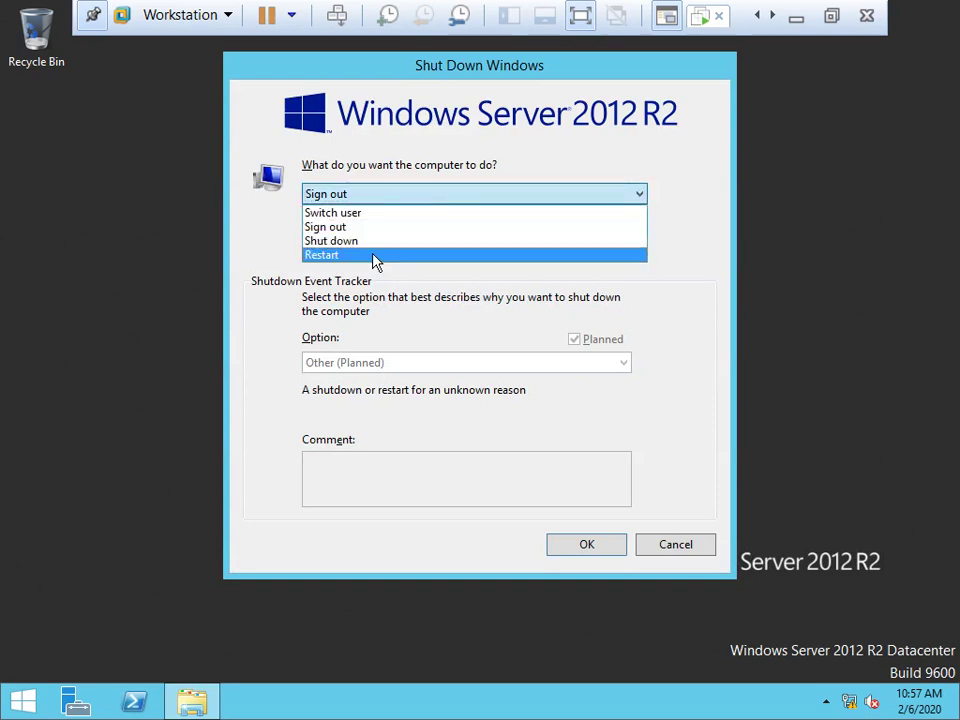
left_click(374, 256)
left_click(454, 364)
left_click(386, 438)
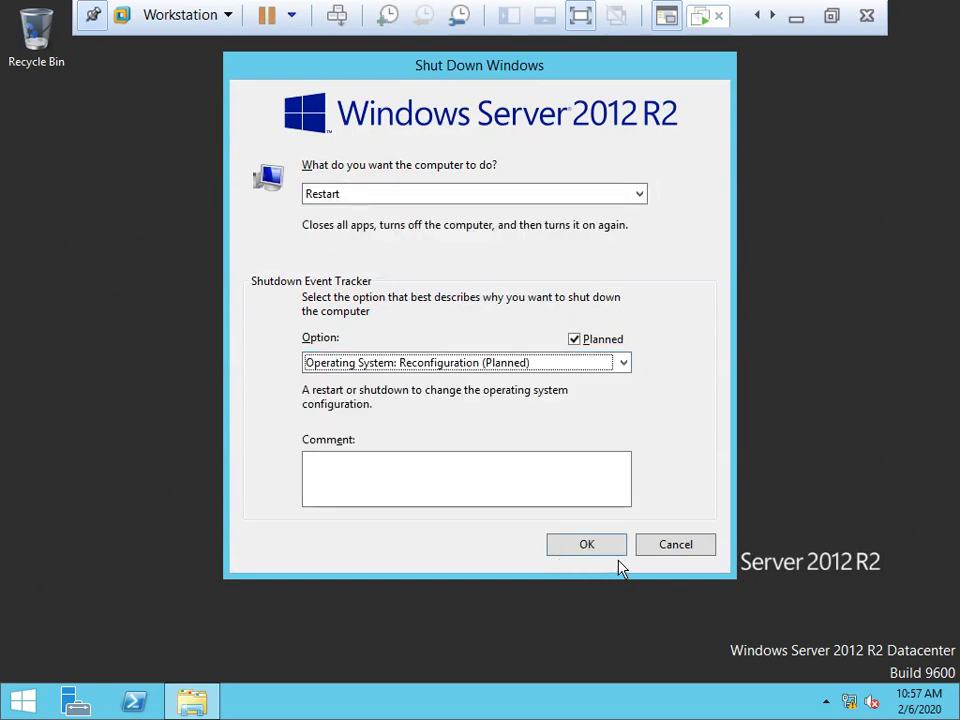
left_click(594, 551)
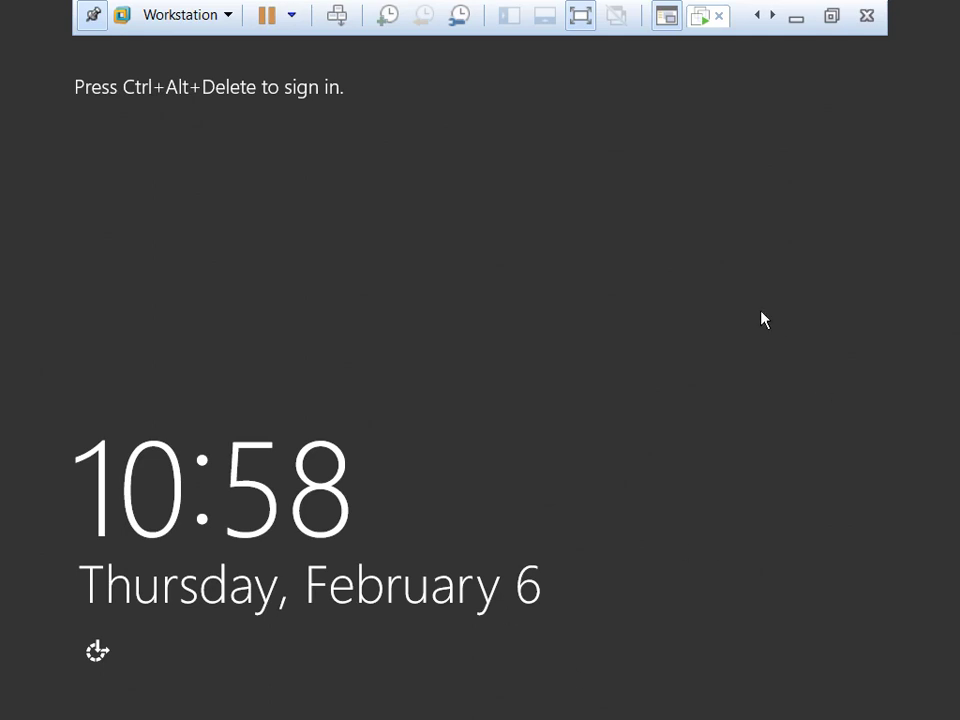
Send Ctrl+Alt+Delete and sign in with the Administrator password.
key("ctrl+alt+Insert")
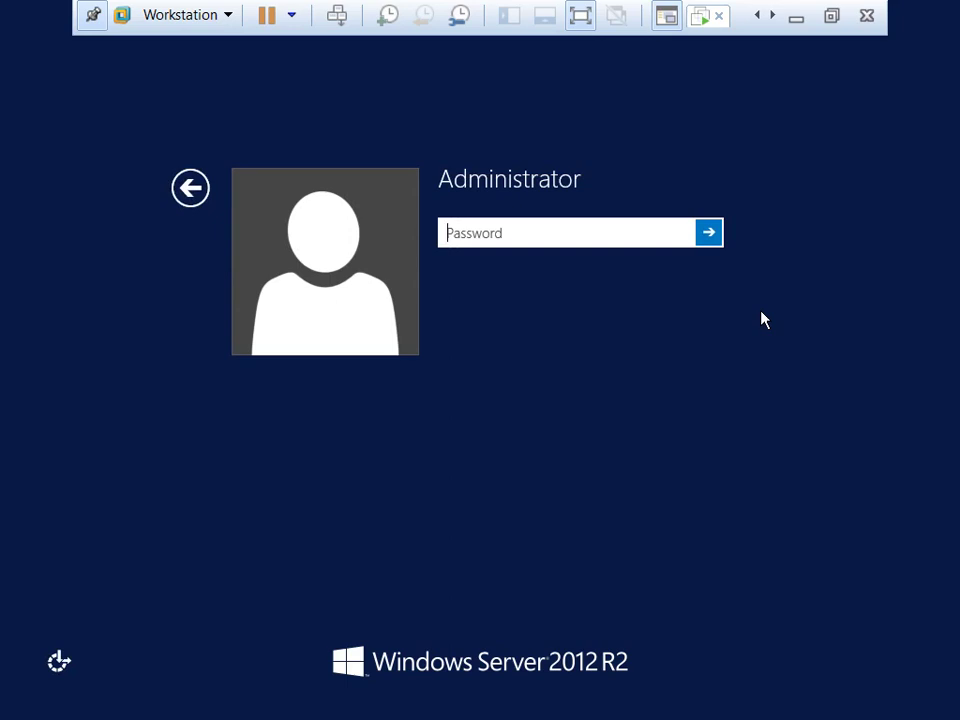
type("*******")
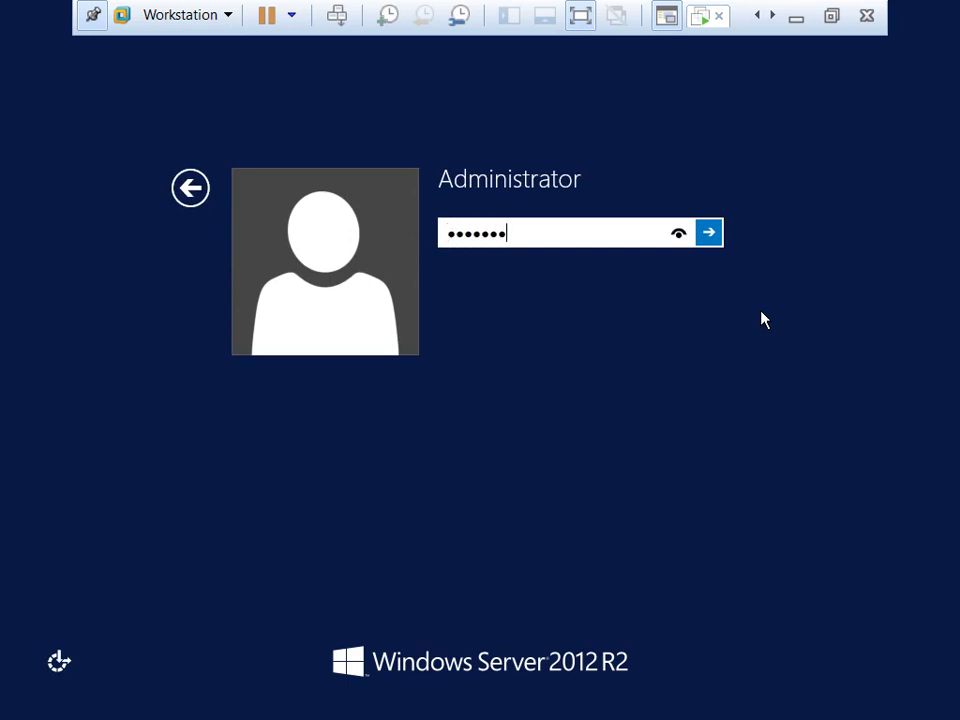
key("Return")
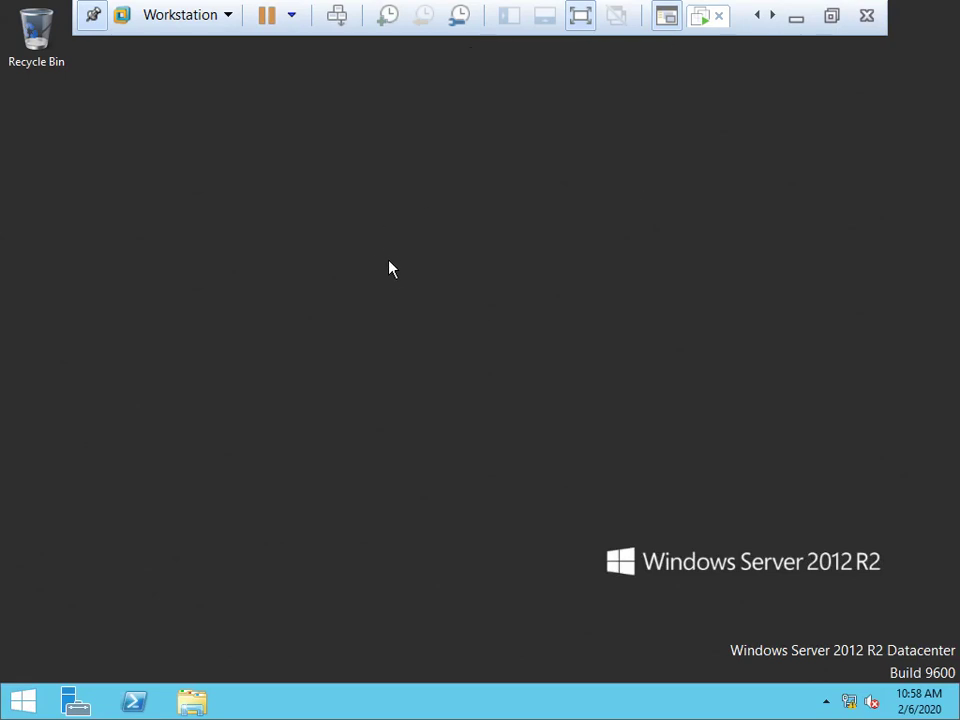
Leave the screen resolution at 1024 × 768, refresh the desktop, and show the Start screen.
right_click(343, 207)
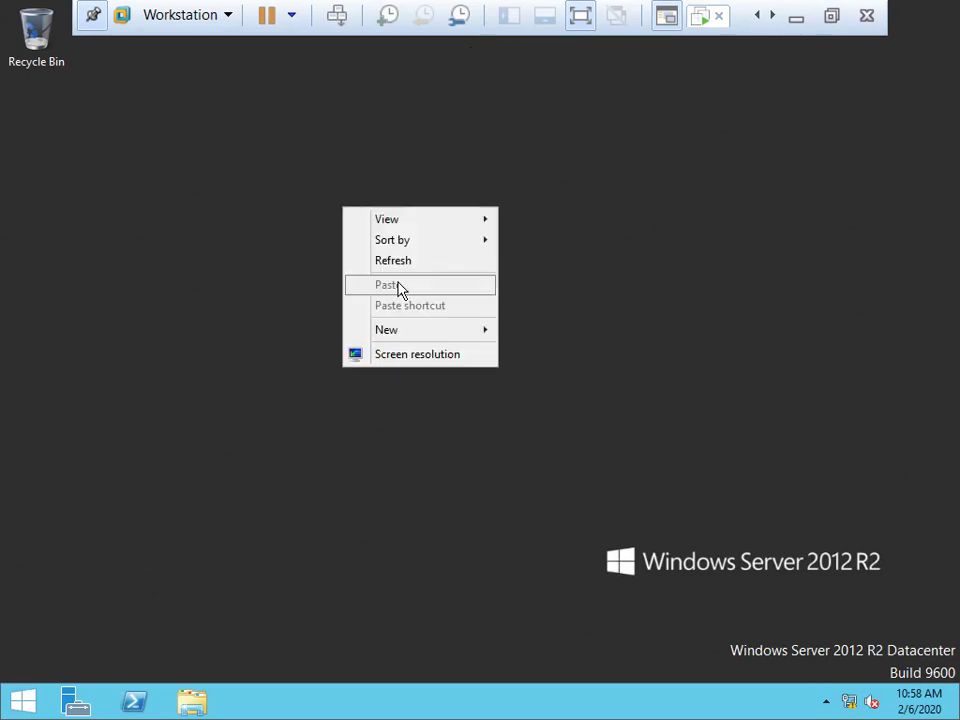
left_click(410, 355)
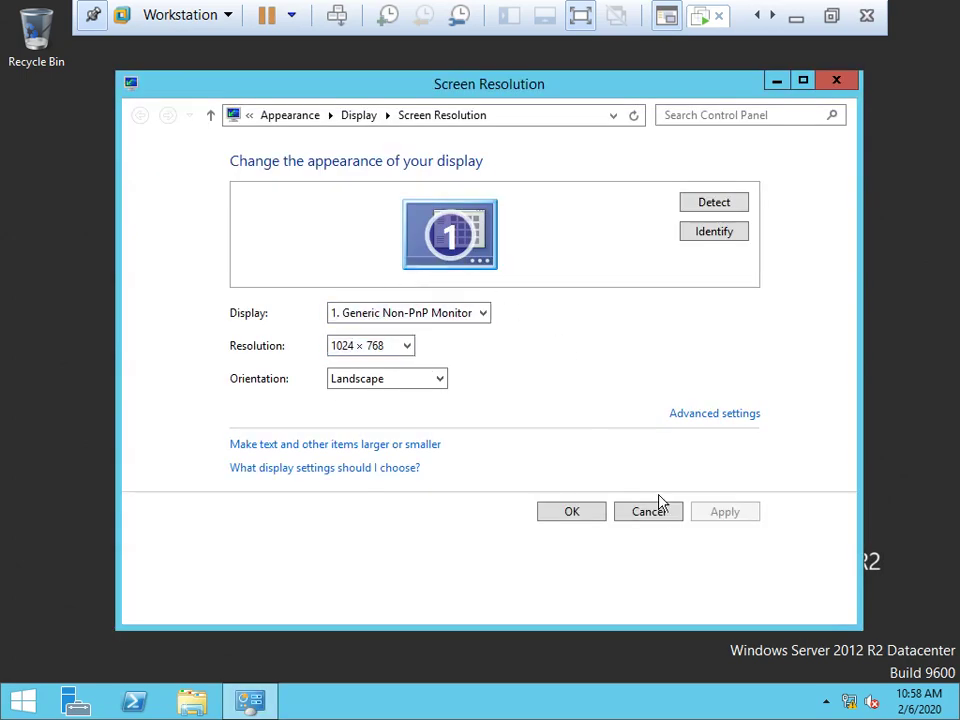
left_click(651, 521)
right_click(427, 313)
left_click(507, 368)
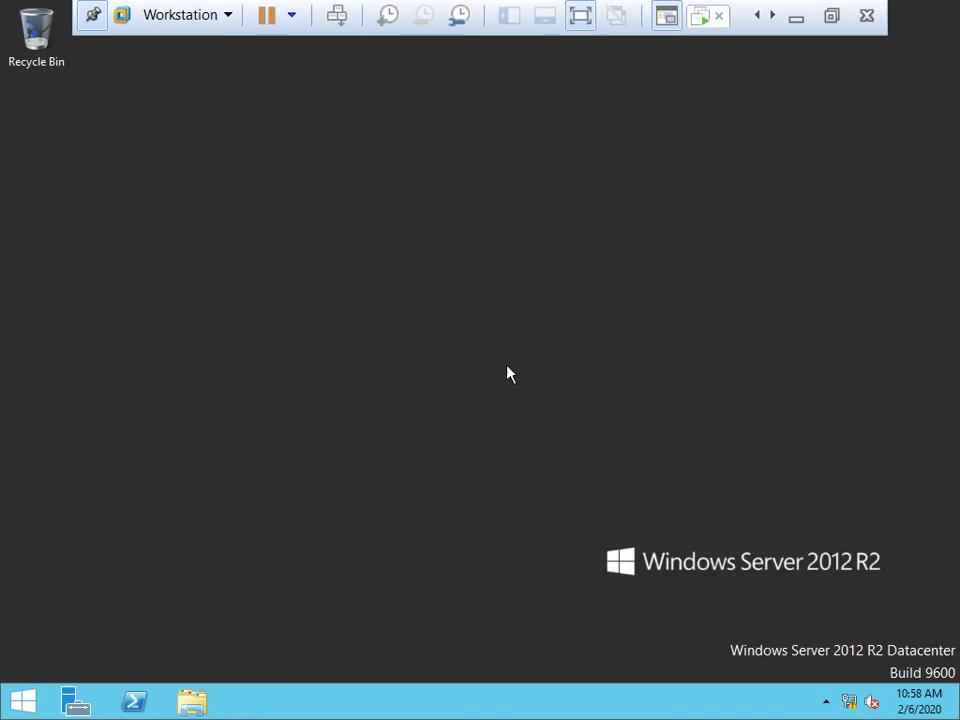
key("super")
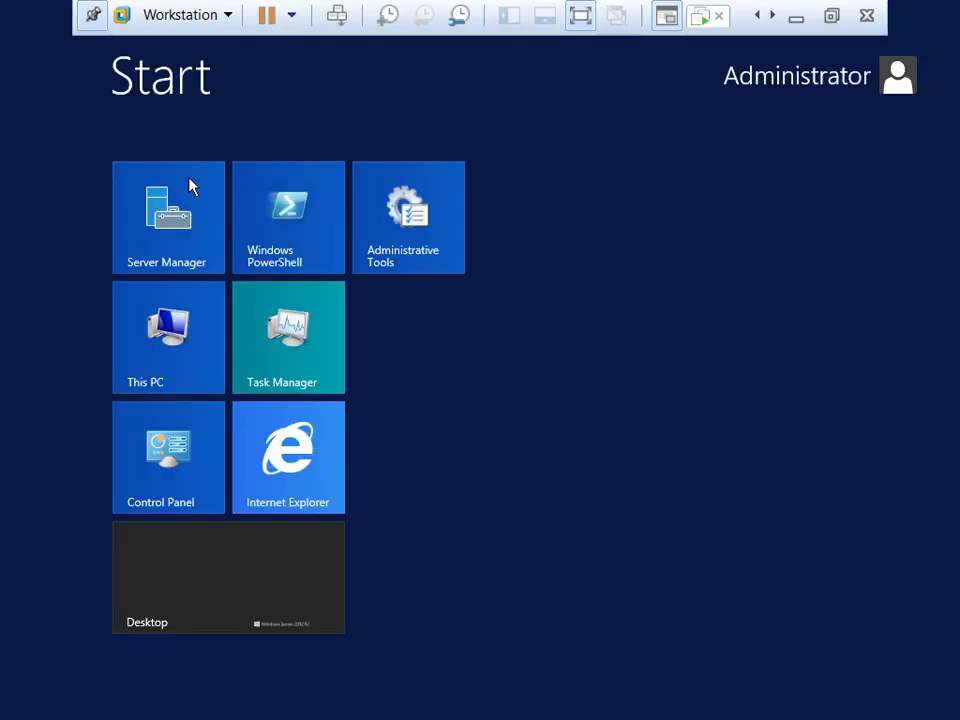
Launch Server Manager and review its properties without changing anything.
left_click(191, 188)
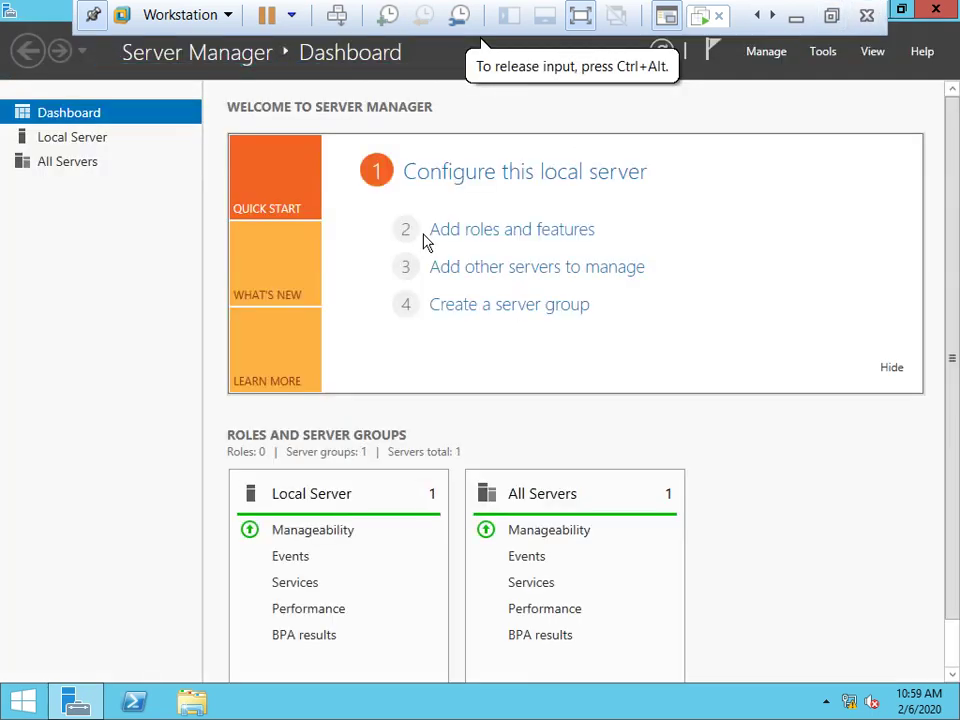
left_click(778, 57)
left_click(799, 172)
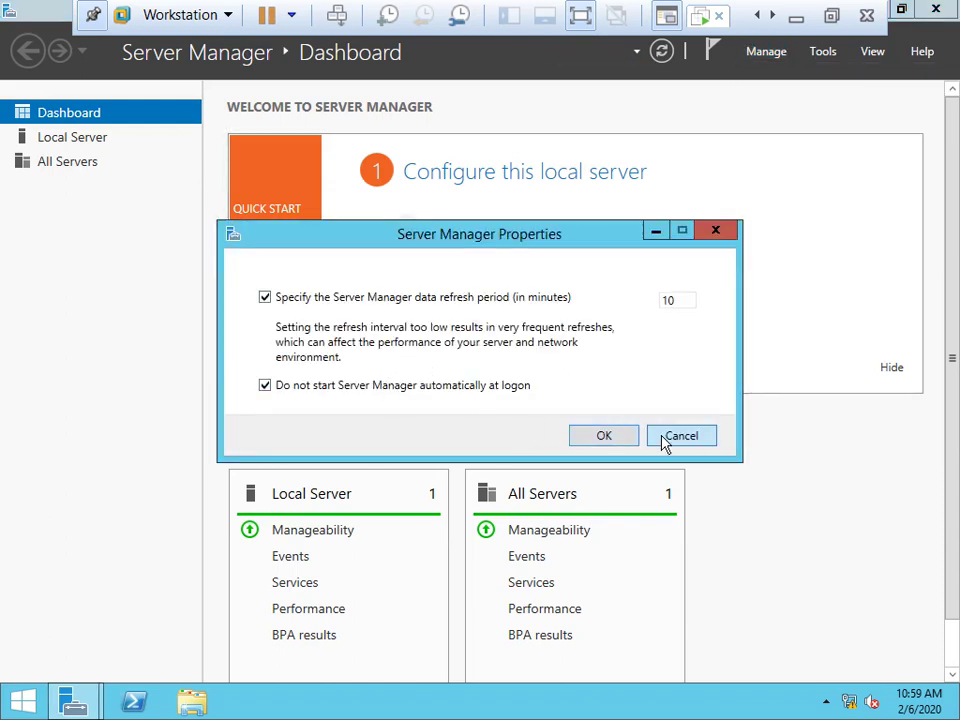
key("Escape")
Dismiss the inventory collection notice and toggle the VM out of and back into full screen.
left_click(470, 236)
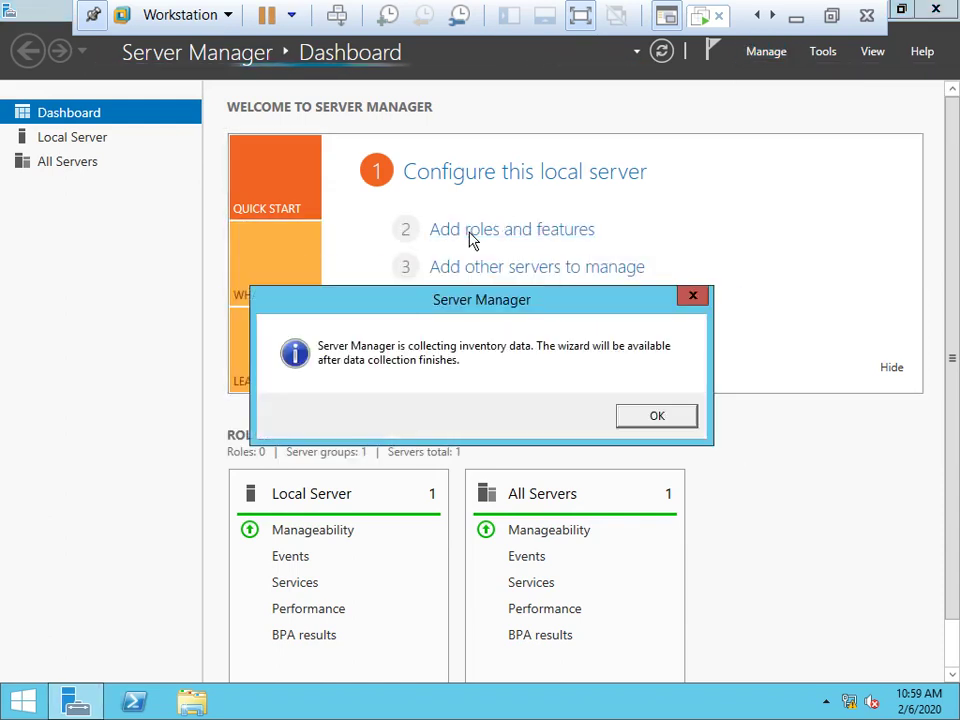
left_click(650, 416)
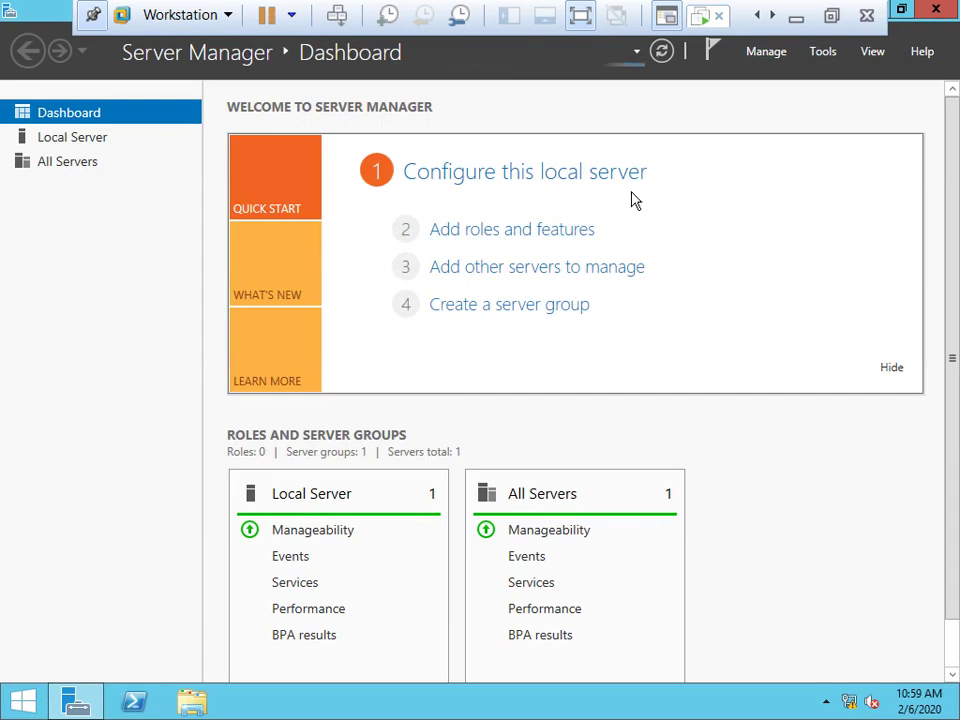
left_click(831, 16)
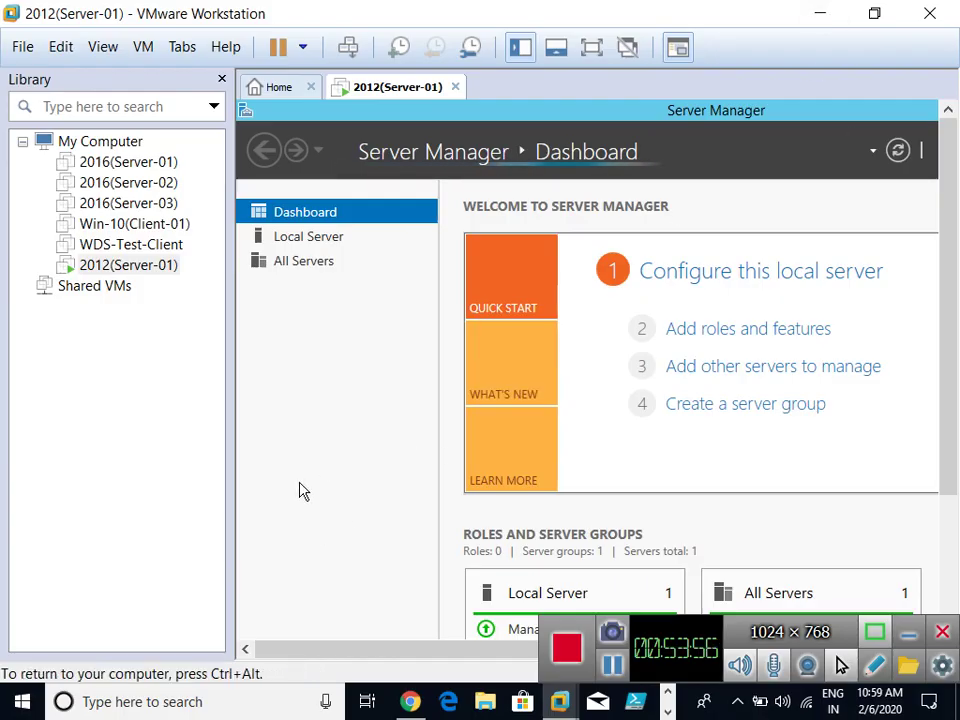
left_click(591, 47)
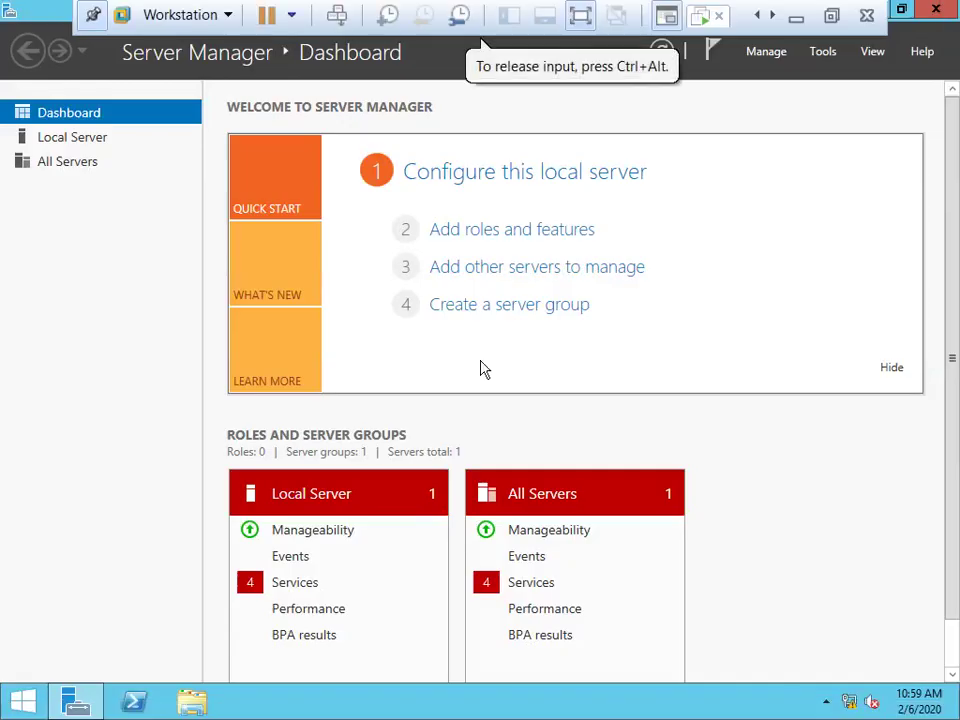
Start the Add Roles and Features wizard for a role-based installation on DC-01.
left_click(492, 231)
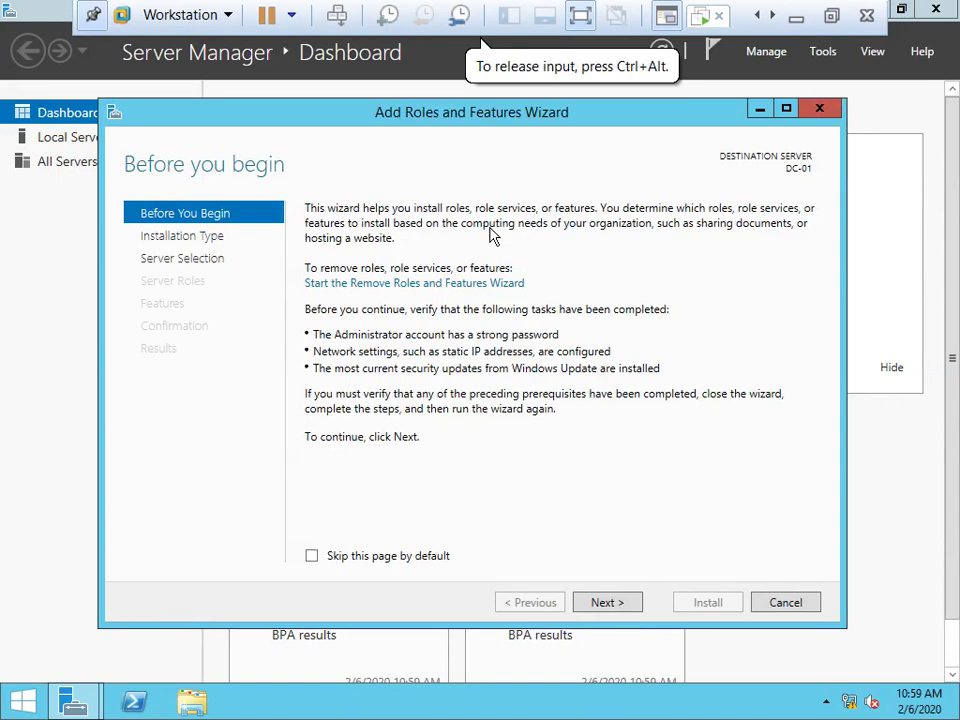
key("Return")
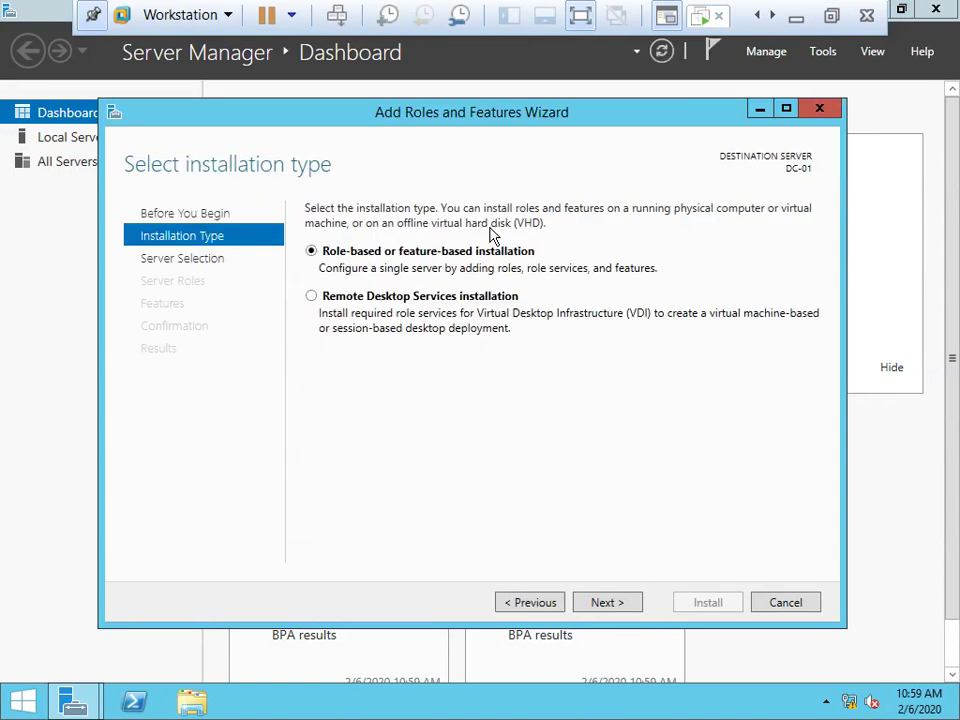
key("Return")
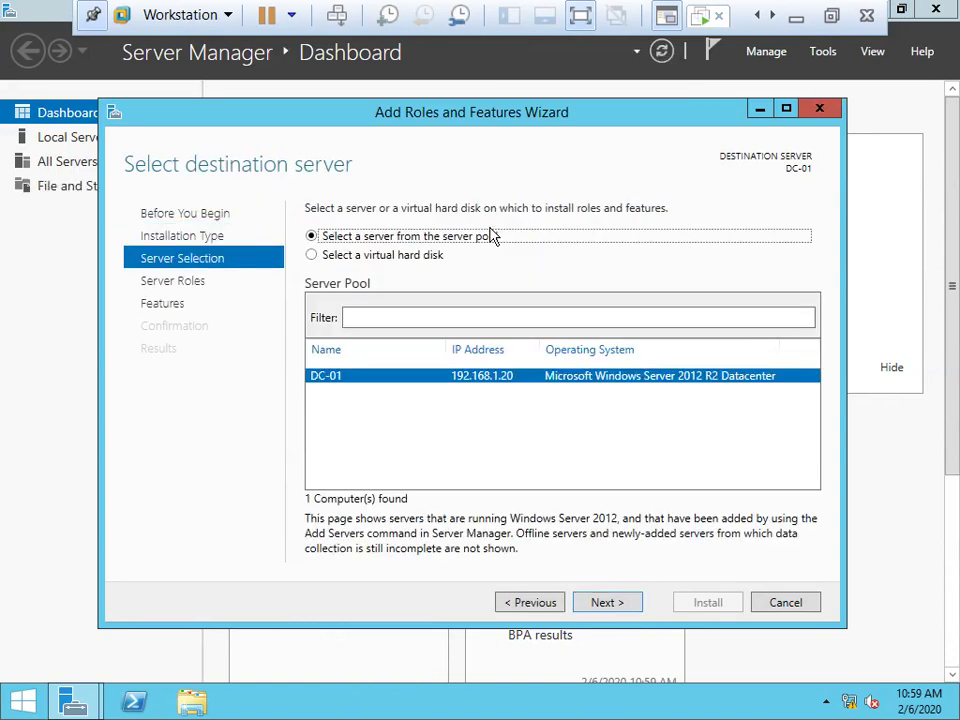
key("Return")
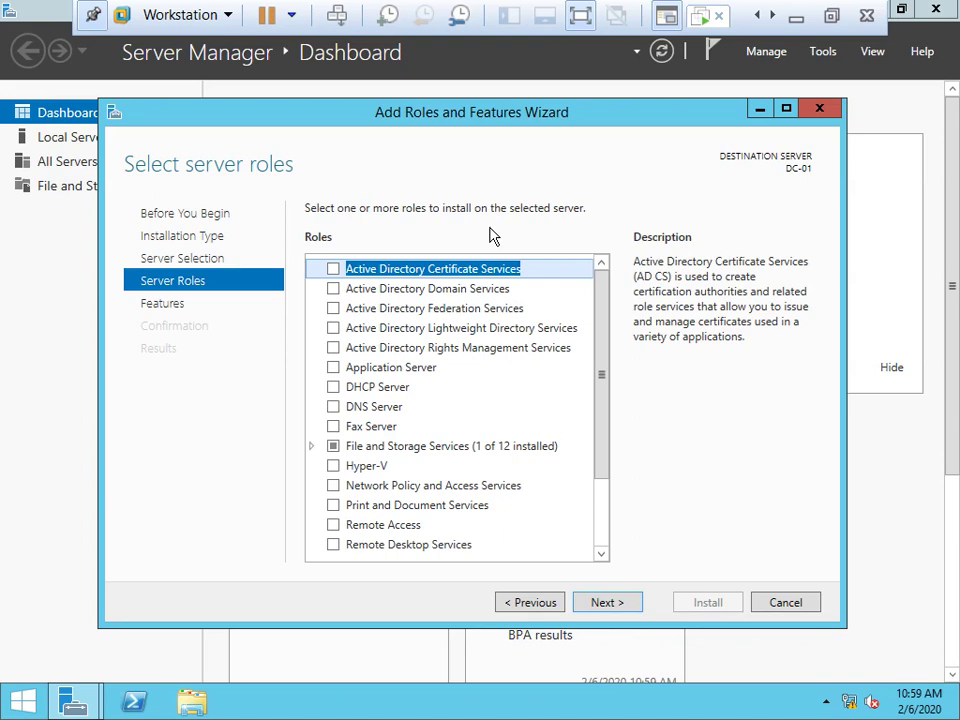
Select the Active Directory Domain Services and DNS Server roles, accepting their required features.
key("Down")
key("space")
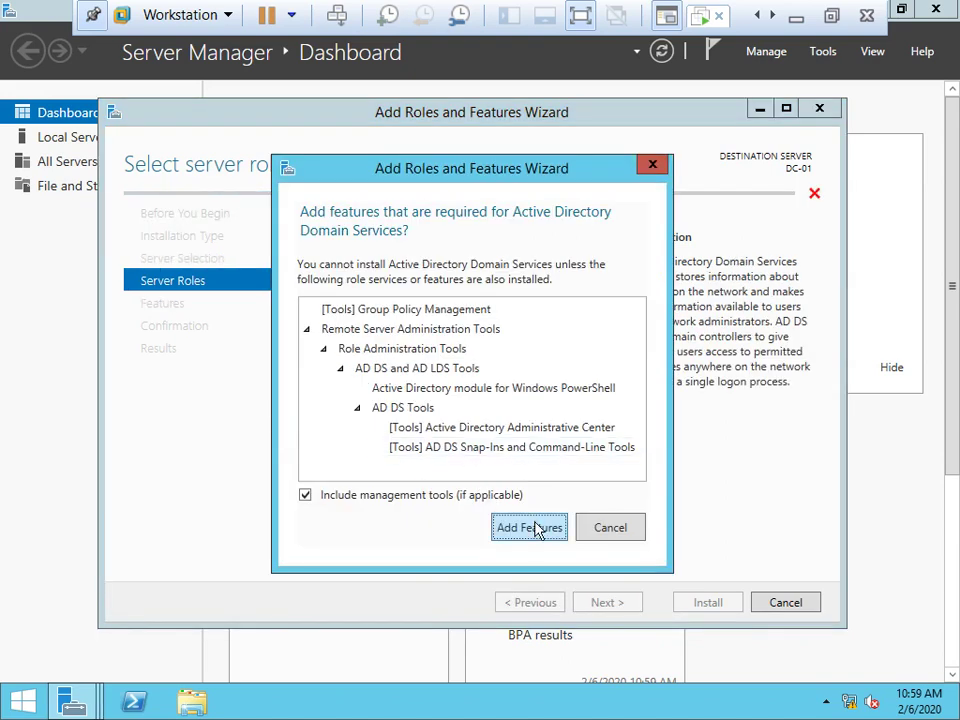
left_click(530, 527)
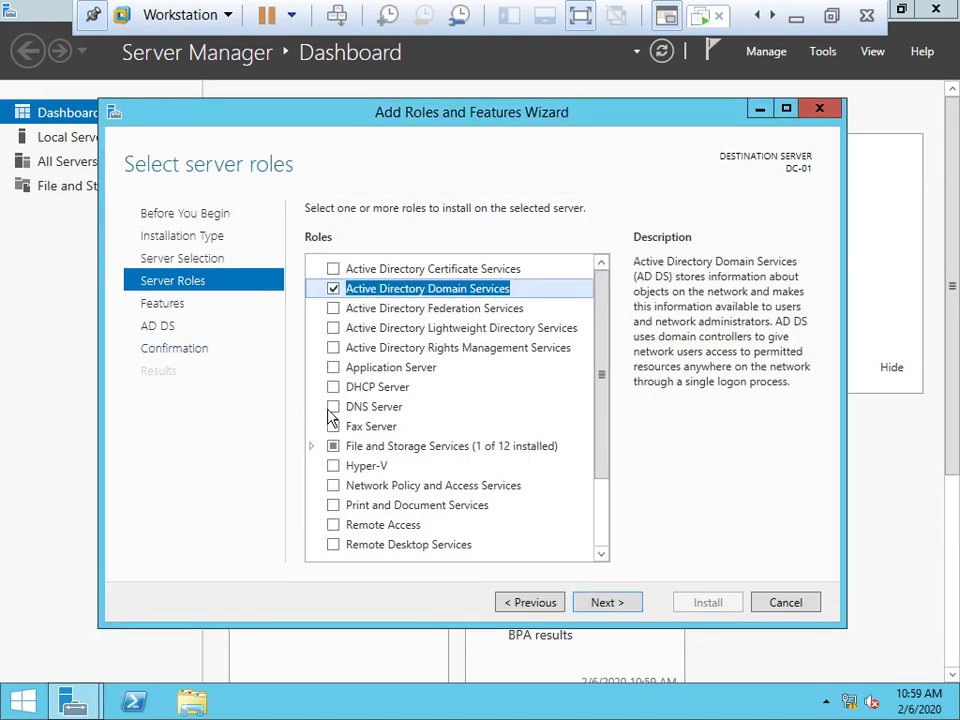
left_click(333, 407)
left_click(527, 518)
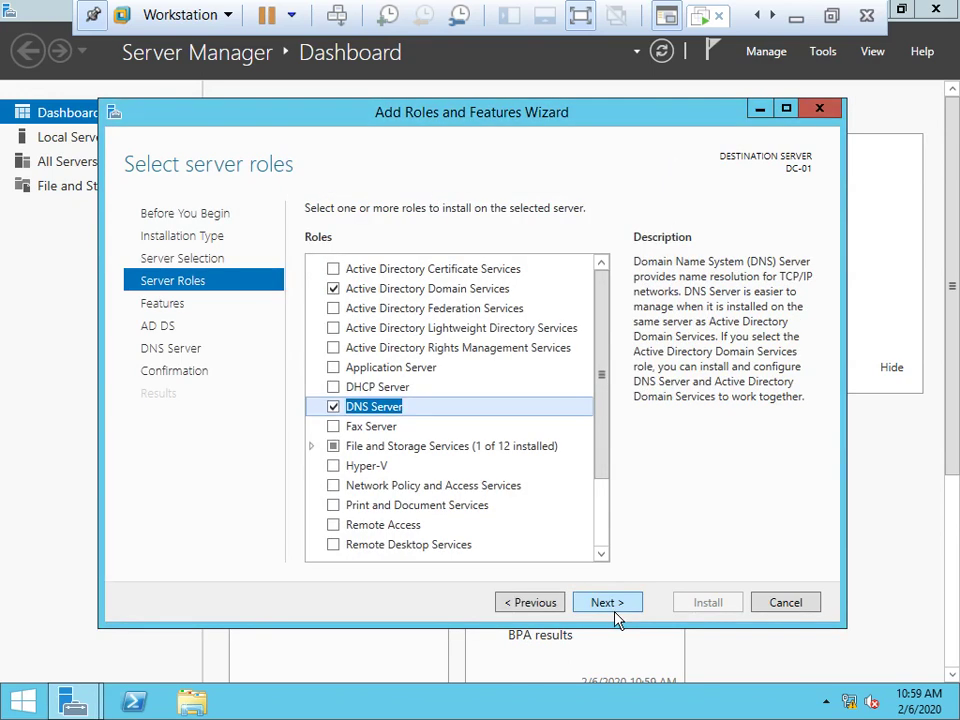
Advance to the confirmation page and allow automatic restart of the destination server.
left_click(615, 610)
left_click(616, 606)
left_click(616, 606)
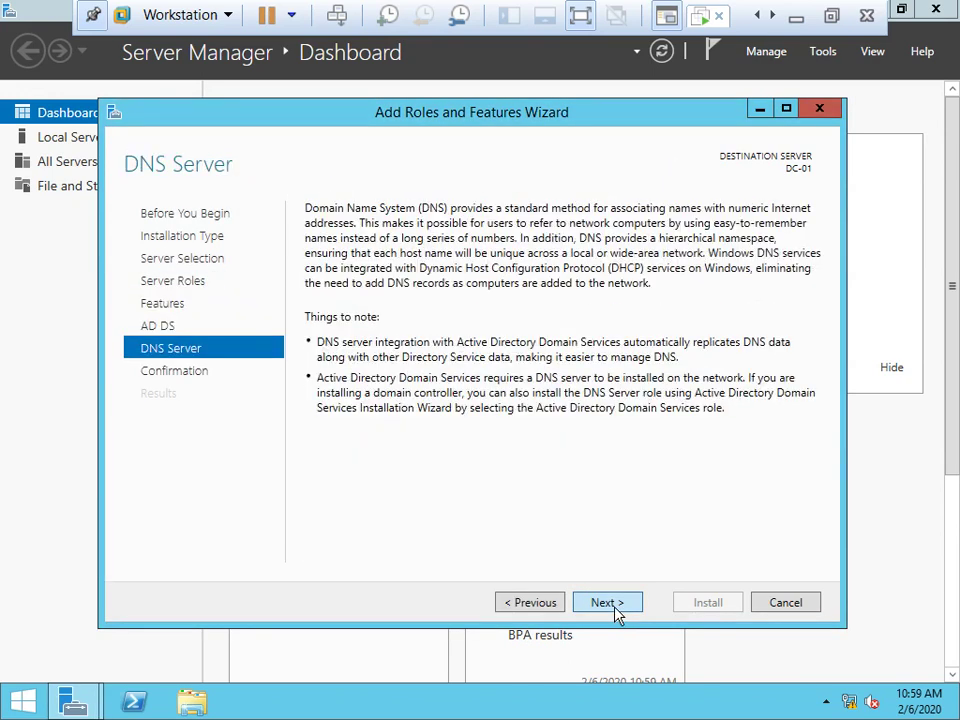
left_click(616, 606)
left_click(478, 238)
left_click(548, 416)
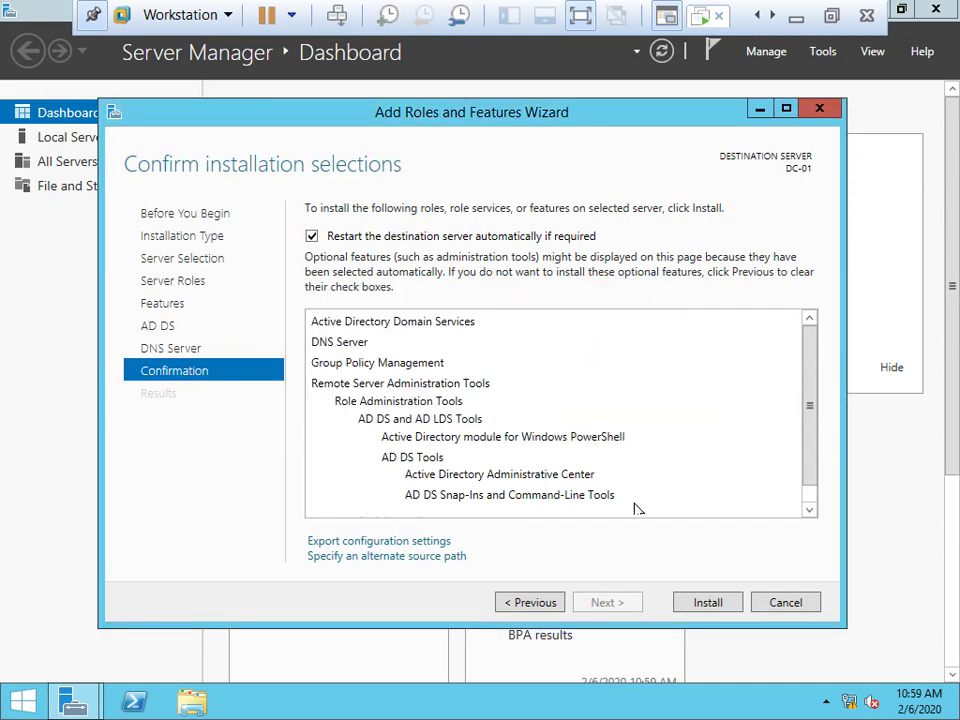
Install AD DS and DNS Server on DC-01 and wait until installation succeeds.
left_click(706, 604)
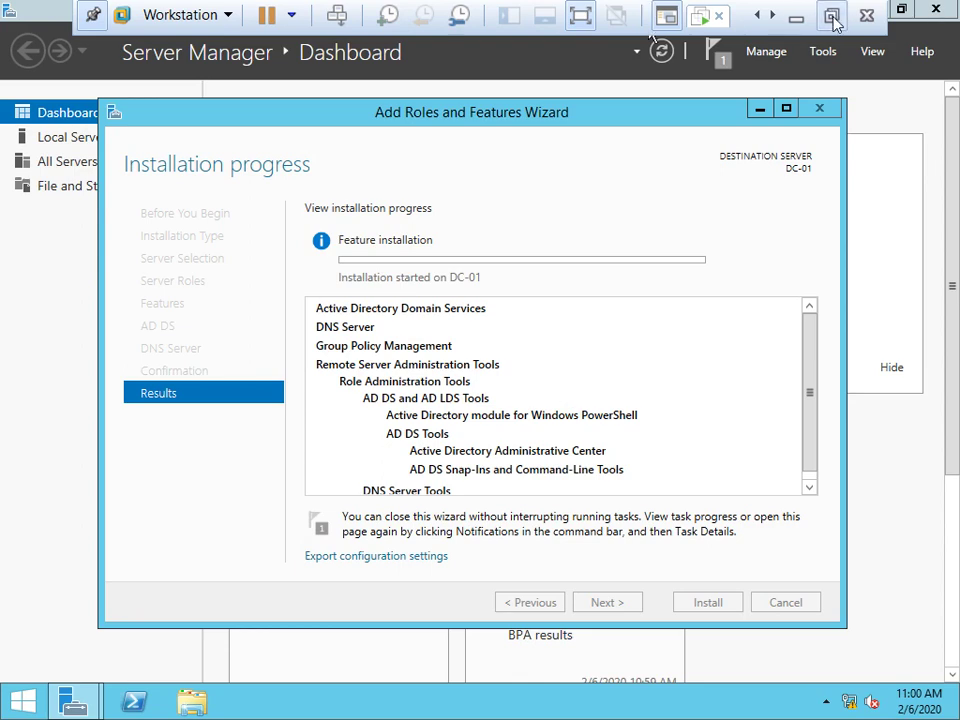
key("ctrl+alt+Return")
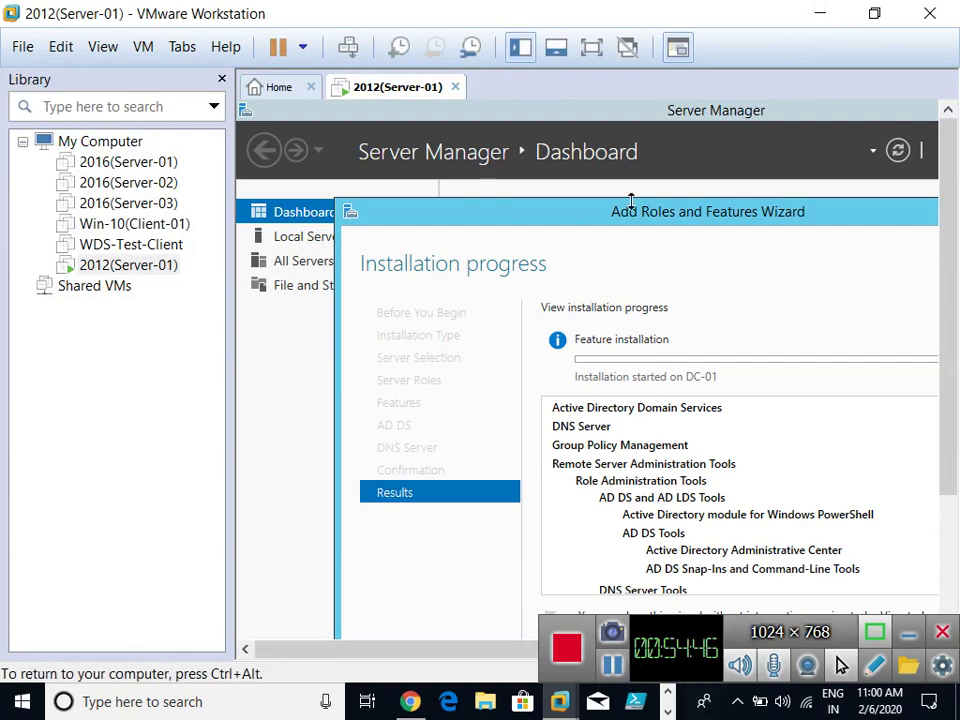
left_click(591, 47)
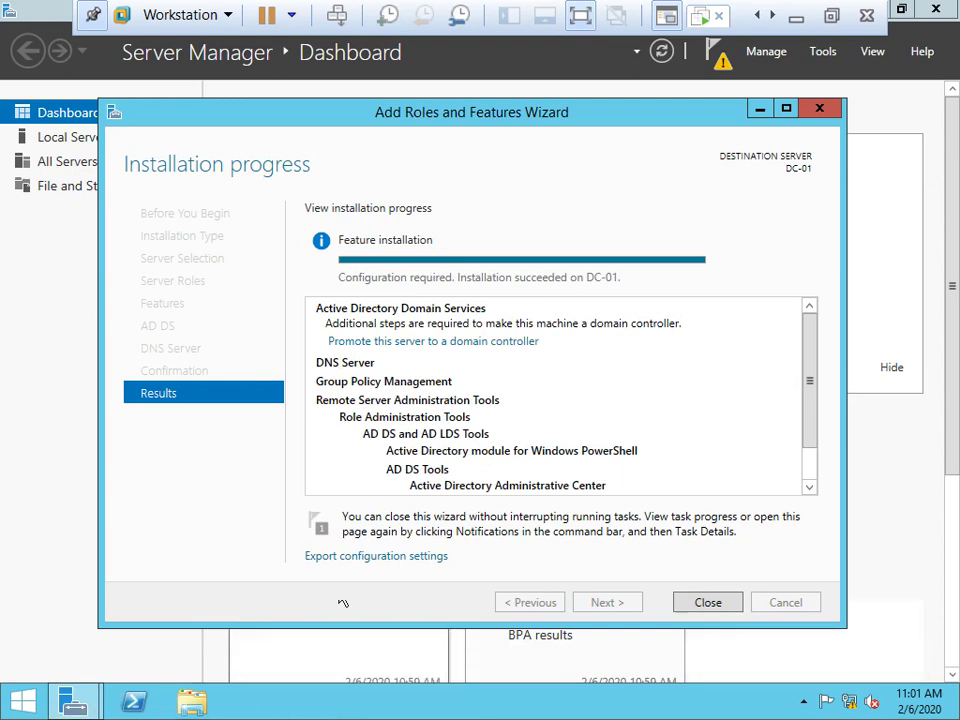
Promote the server by adding a new forest with root domain name abc.local.
left_click(437, 345)
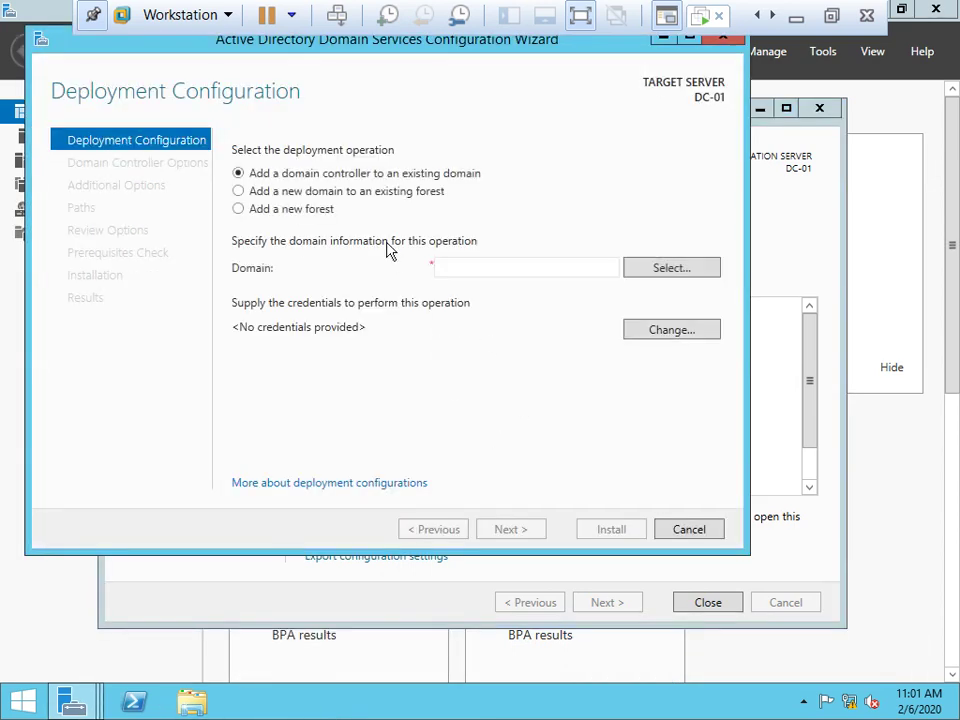
left_click(318, 209)
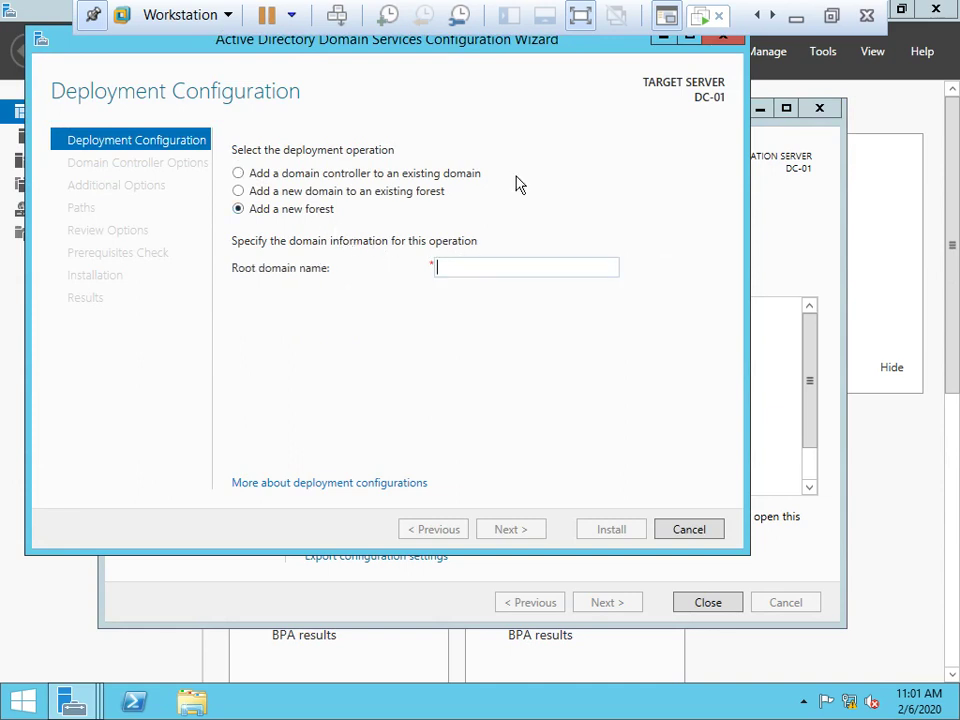
type("abc")
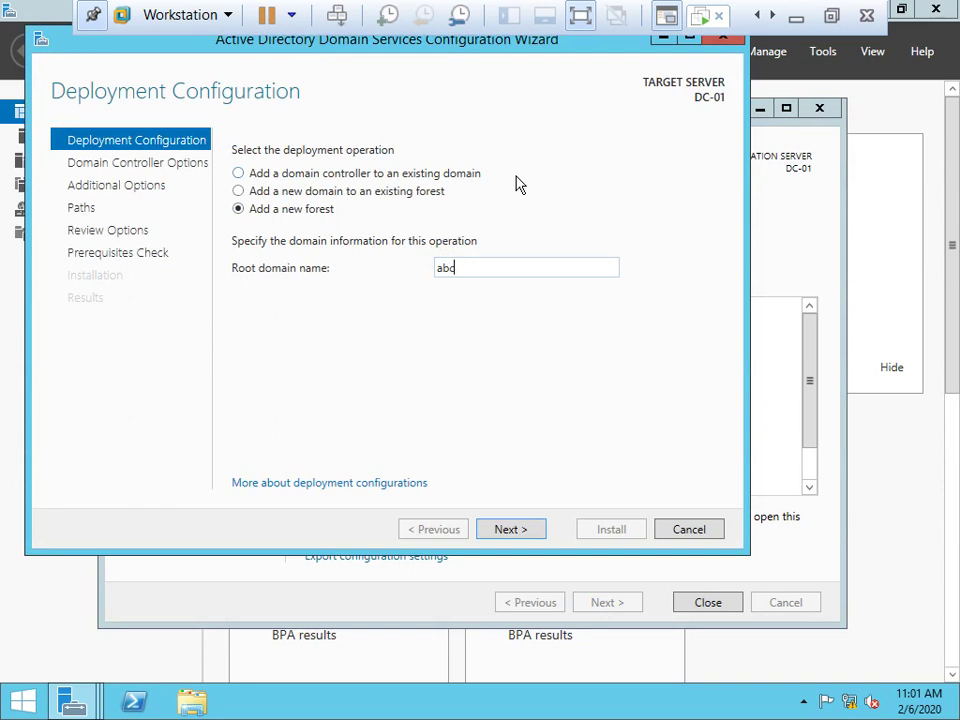
type(".local")
left_click(513, 538)
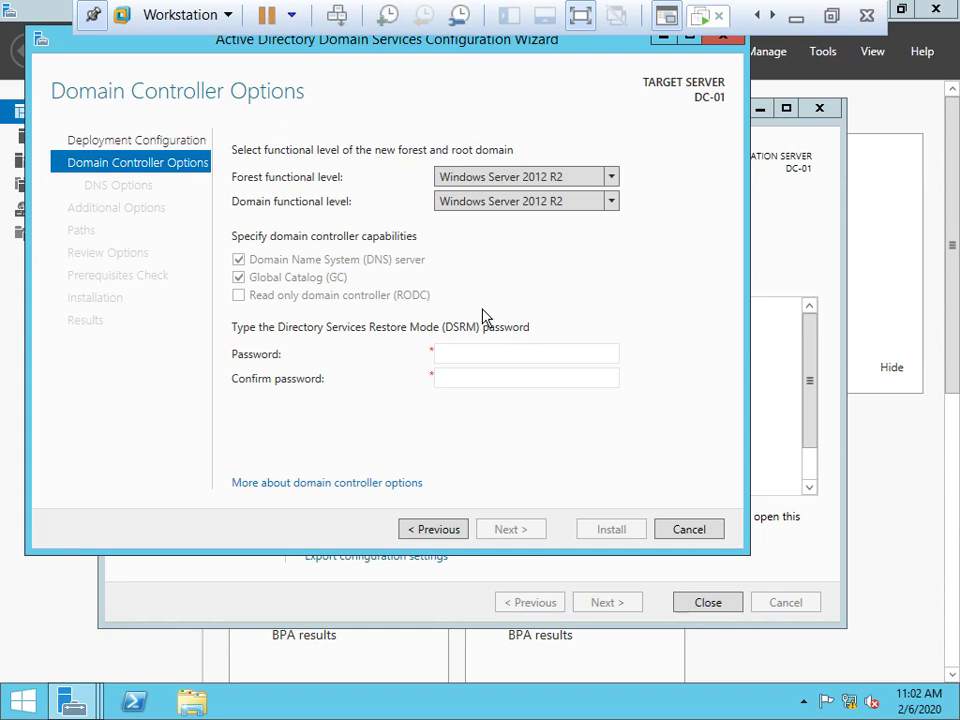
Set both forest and domain functional levels to Windows Server 2008.
left_click(532, 177)
left_click(504, 199)
left_click(505, 204)
left_click(505, 222)
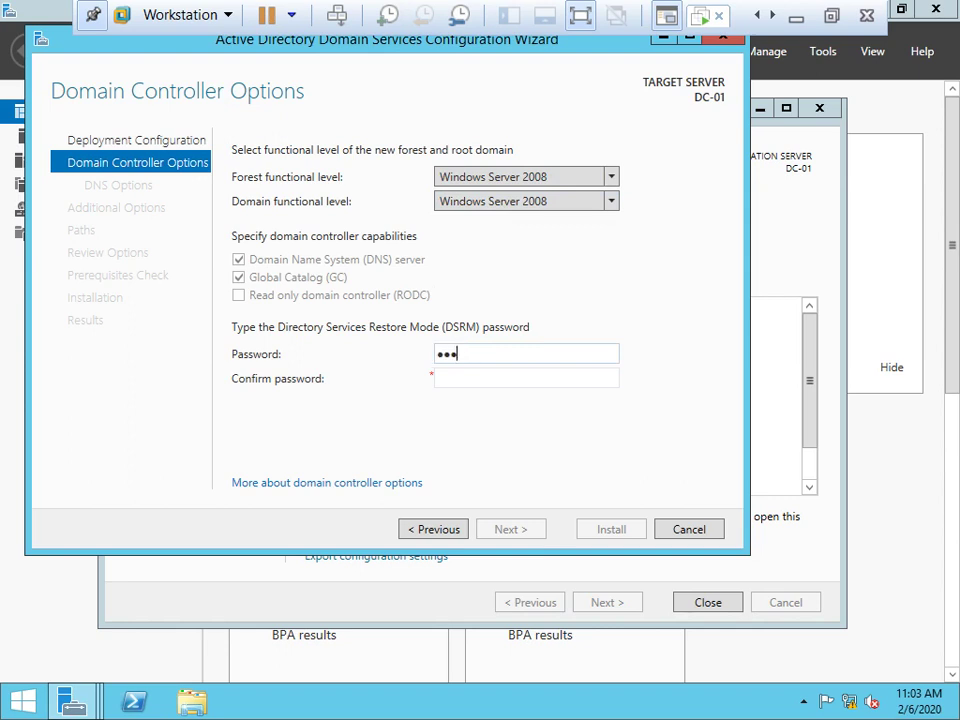
Enter and confirm the DSRM password, then advance to DNS Options.
type("23")
key("Tab")
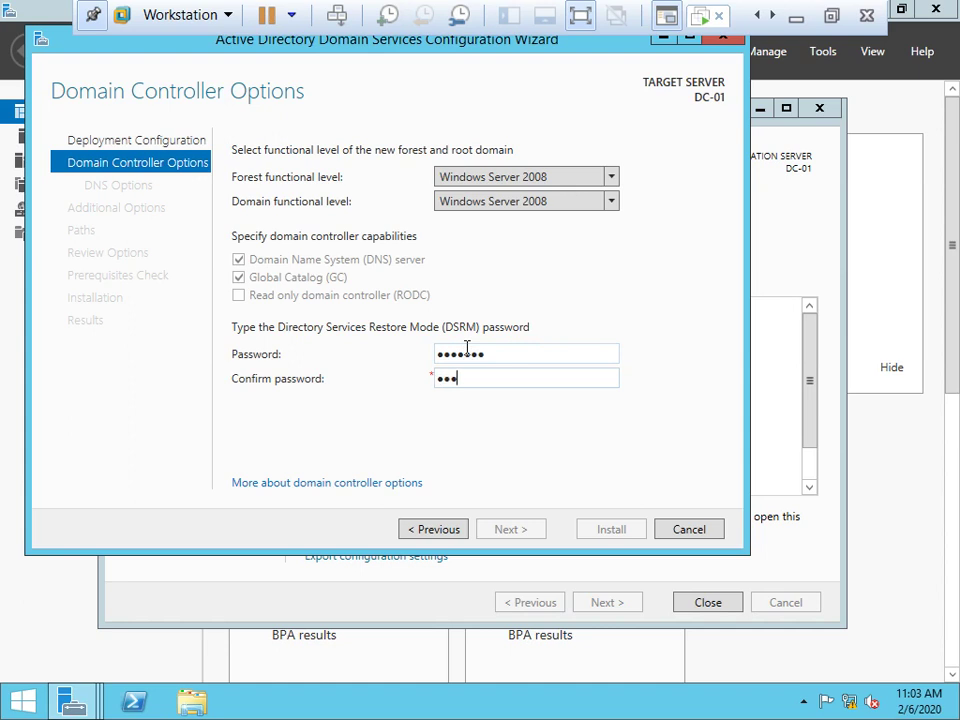
type("3")
key("Return")
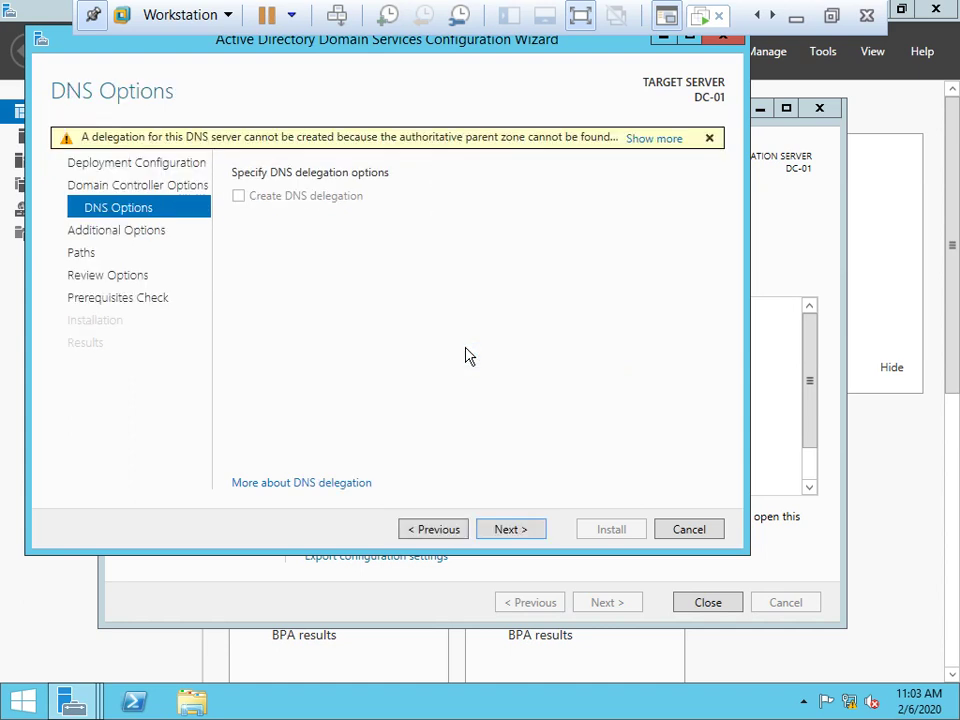
Accept default DNS options, NetBIOS name ABC and default NTDS/SYSVOL paths.
key("Return")
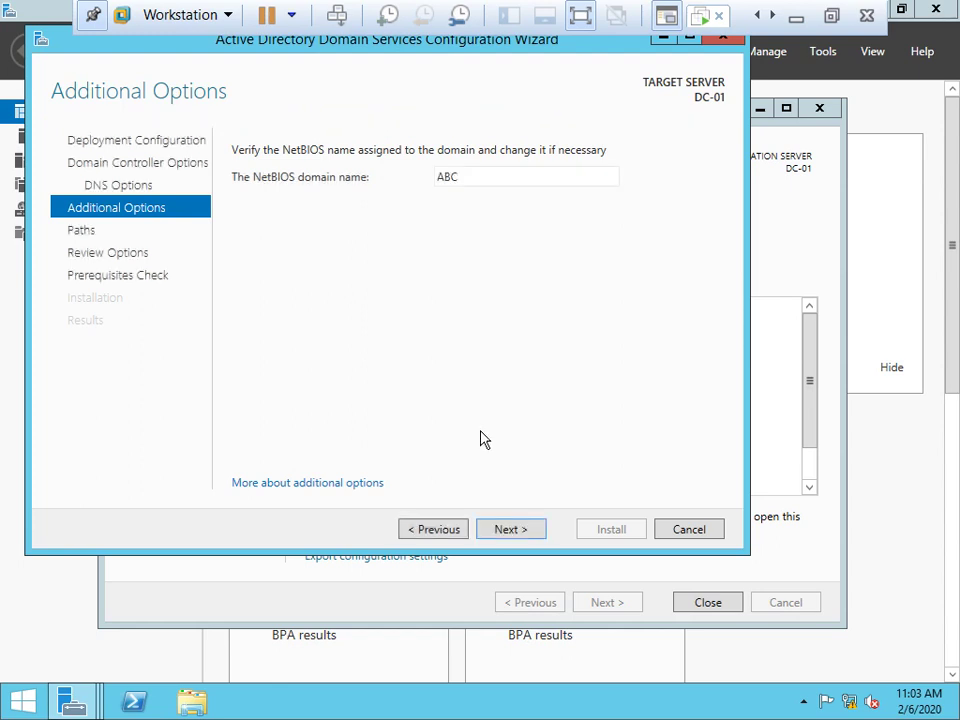
left_click(511, 531)
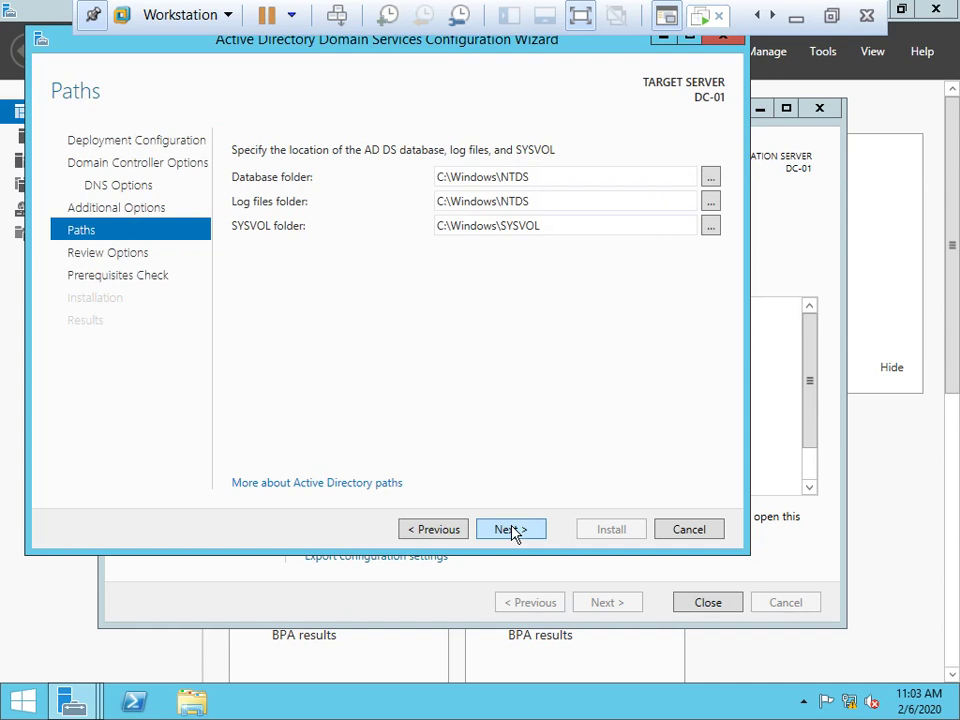
left_click(513, 533)
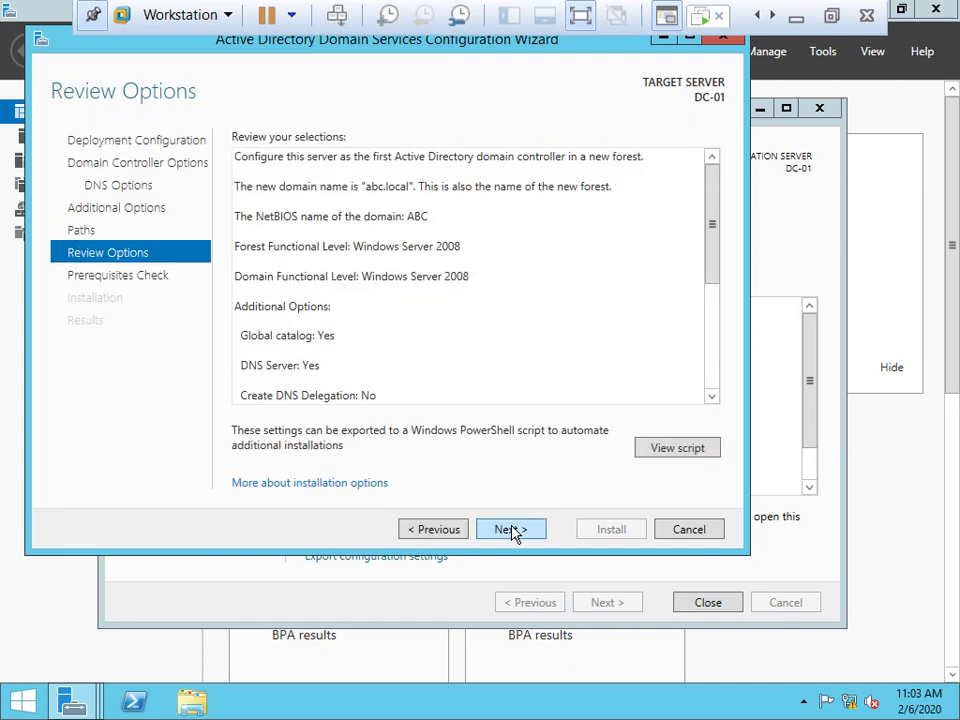
Run the prerequisite checks and install DC-01 as the abc.local domain controller.
left_click(512, 531)
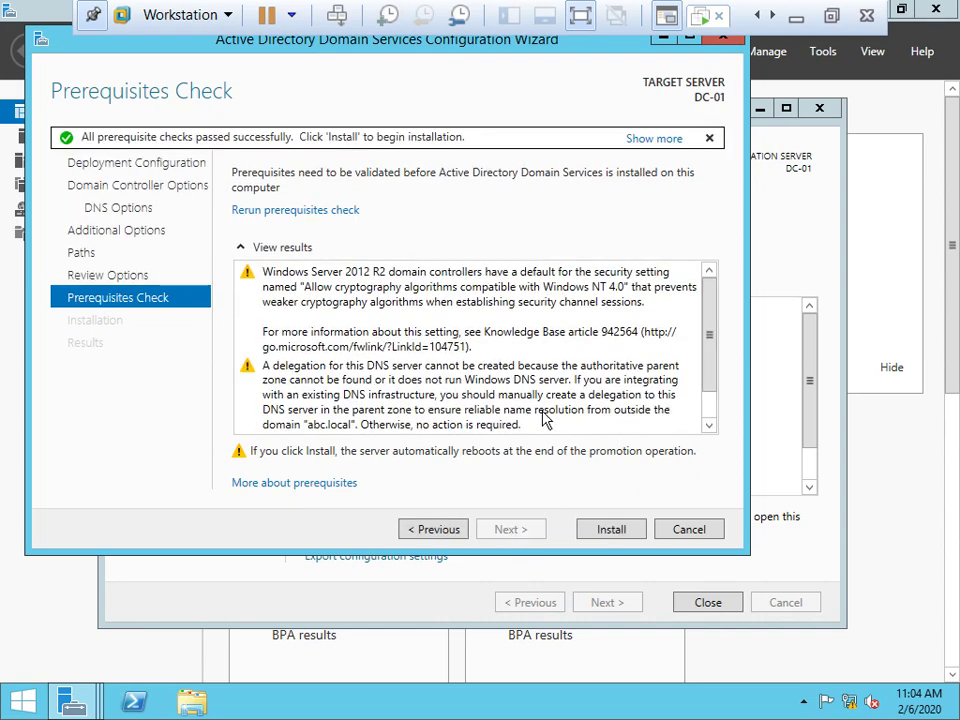
left_click(619, 537)
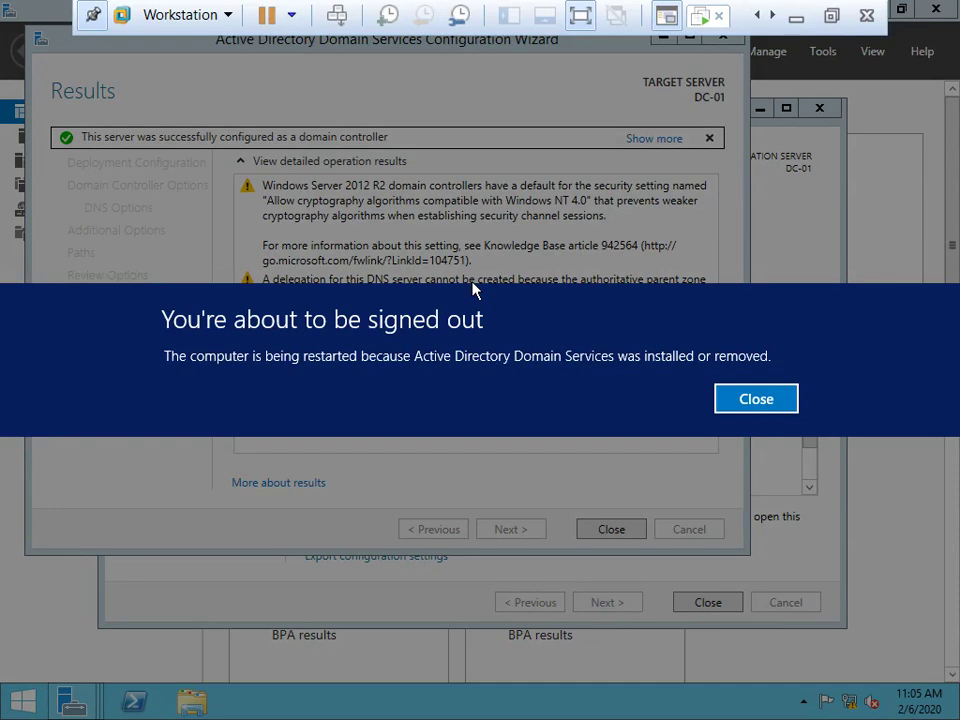
Close the sign-out warning, both completed wizards and Server Manager.
left_click(762, 405)
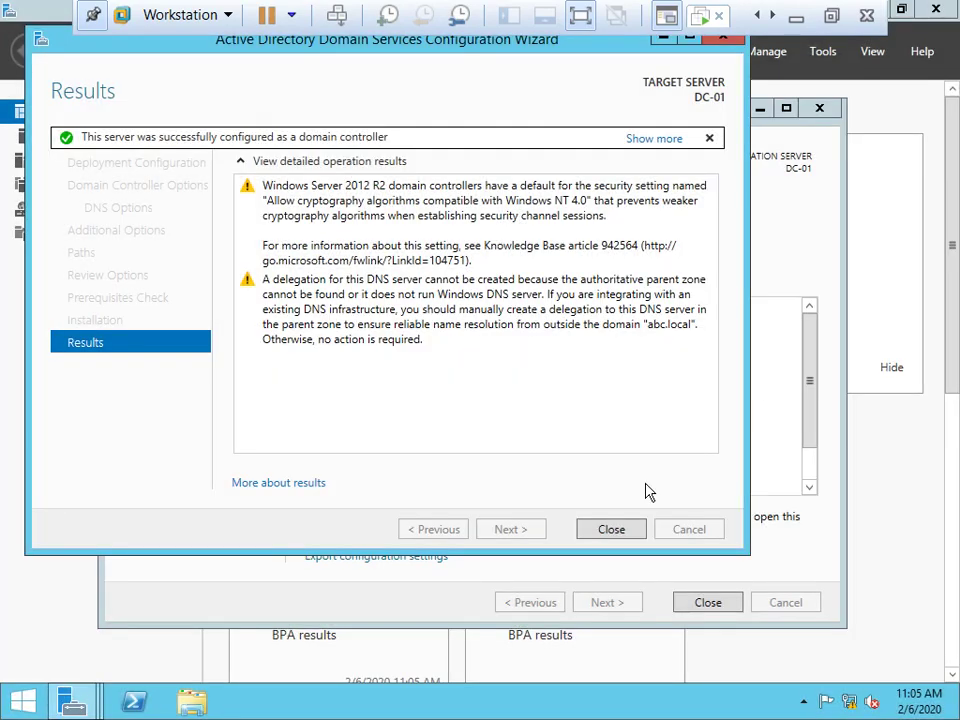
left_click(611, 530)
left_click(714, 606)
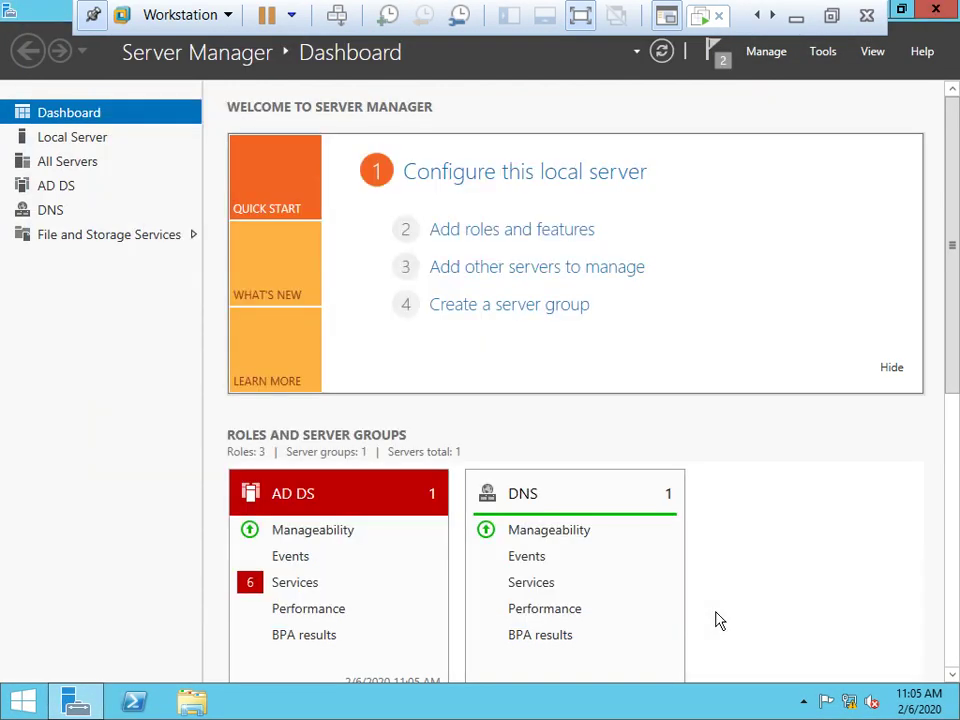
left_click(940, 9)
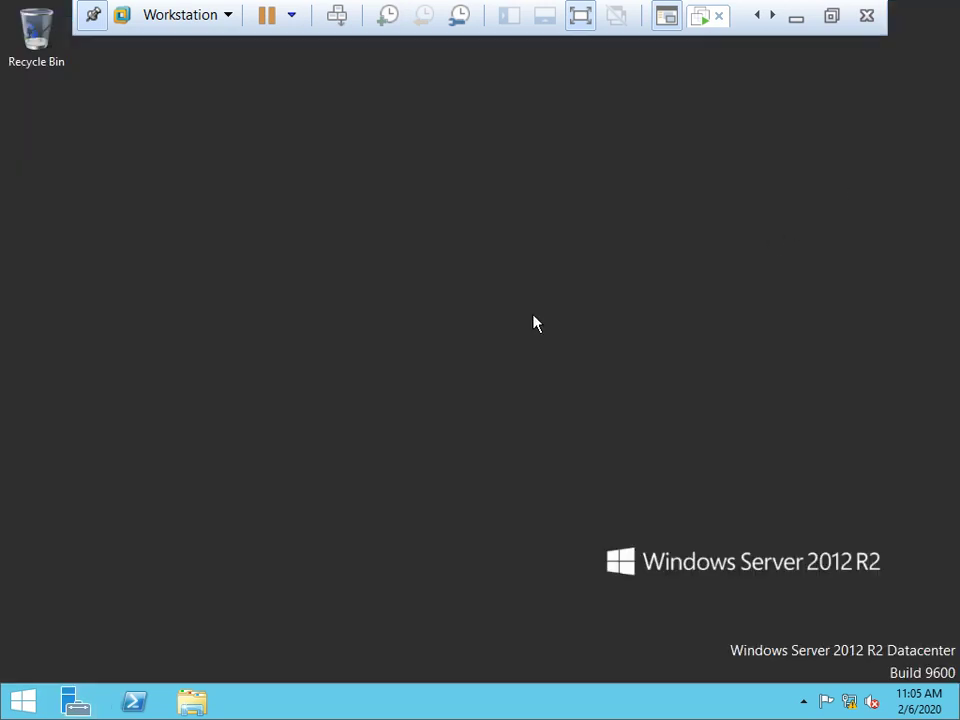
Restart DC-01 from the Windows shutdown dialog.
key("alt+F4")
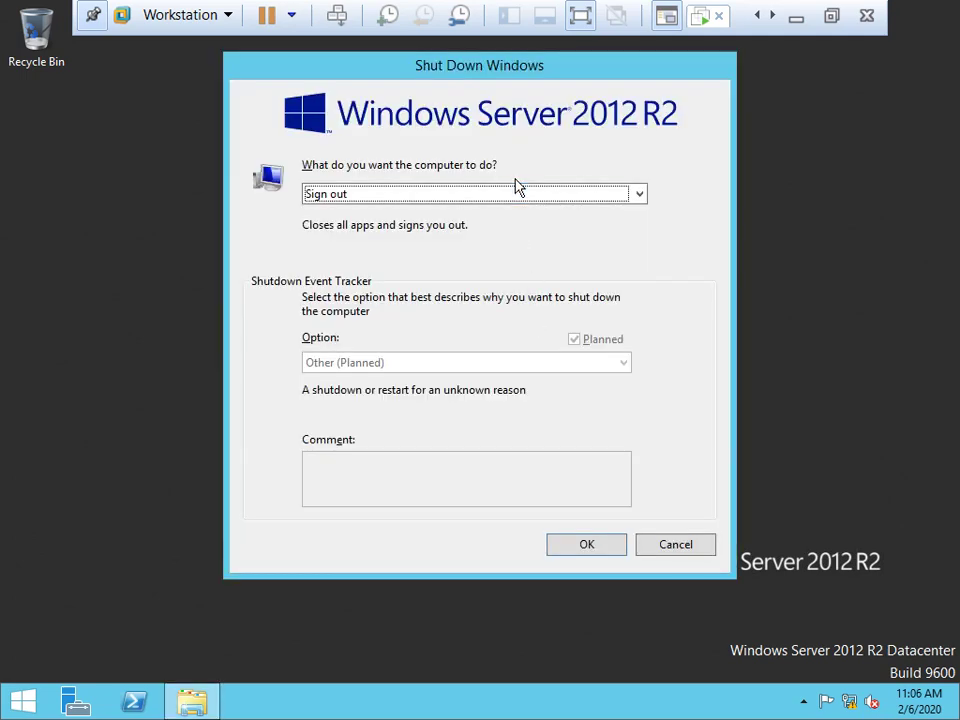
left_click(505, 194)
left_click(358, 252)
key("Return")
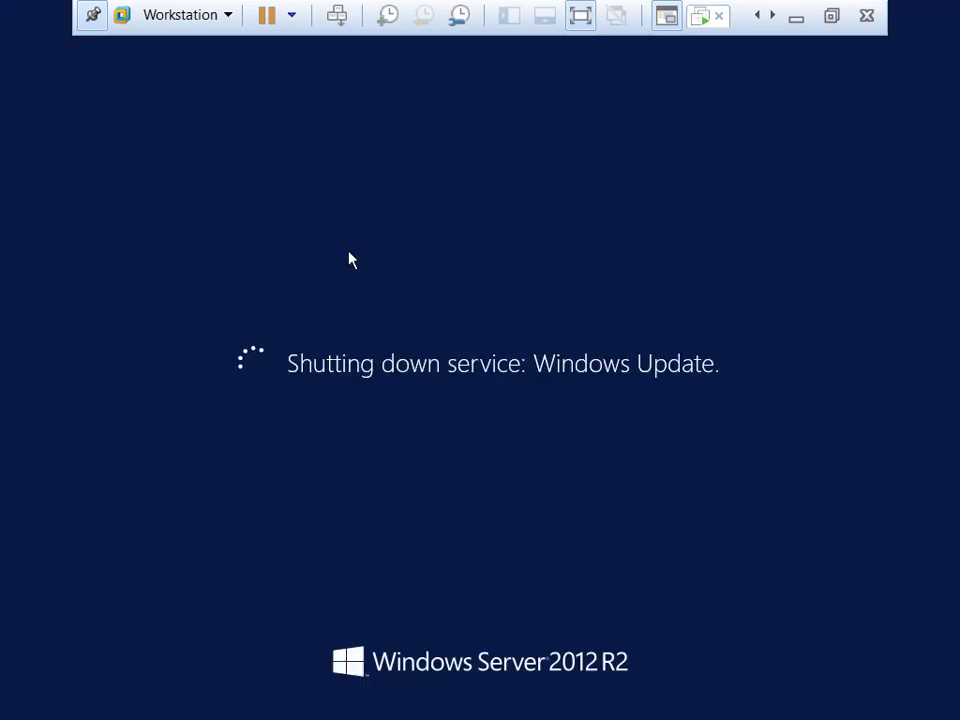
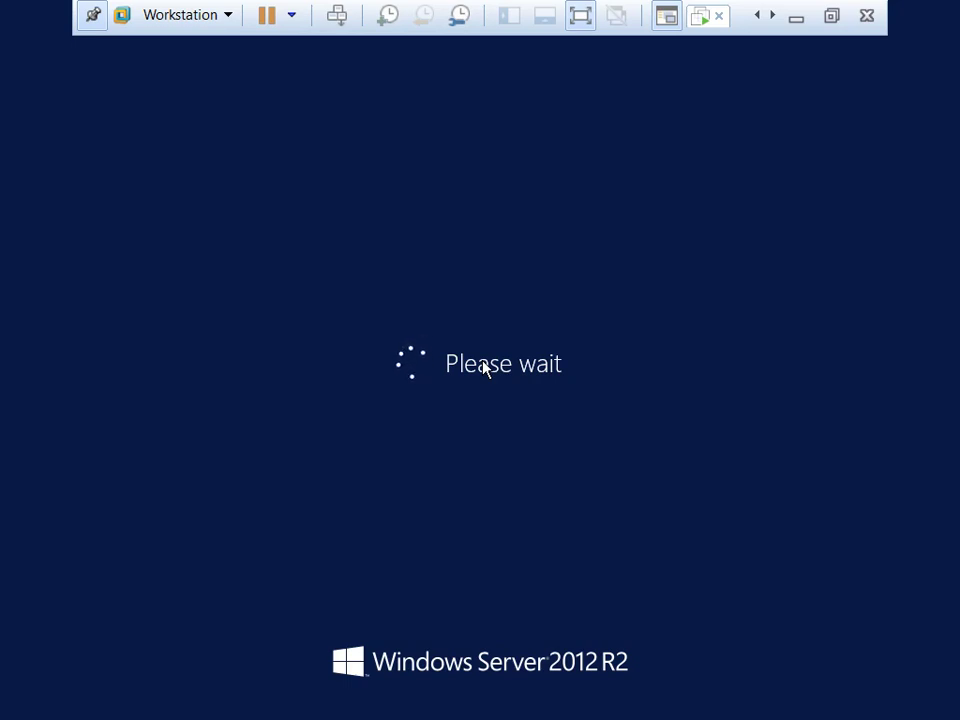
Return the VM to windowed view and wait for the Server 2012 R2 Ctrl+Alt+Delete lock screen.
left_click(831, 15)
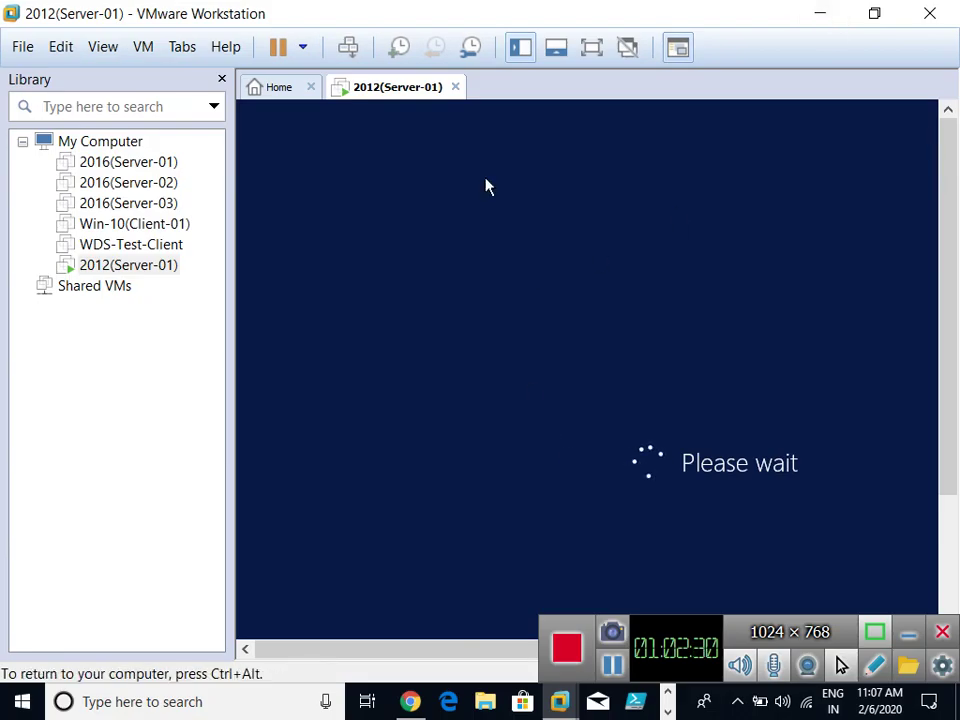
key("ctrl+alt")
key("ctrl+alt+Return")
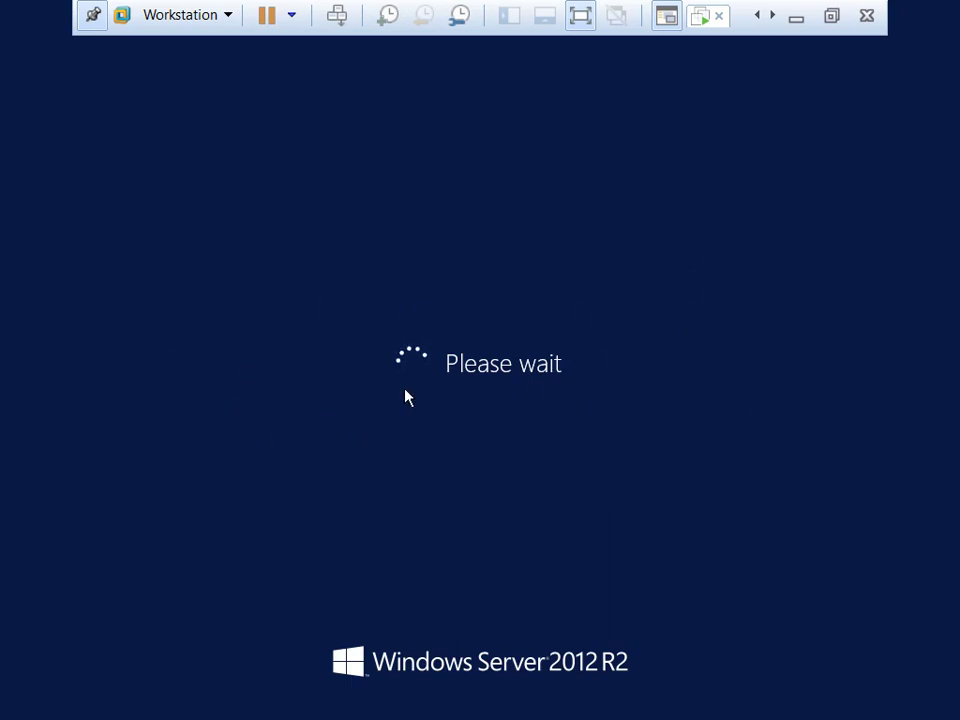
left_click(831, 17)
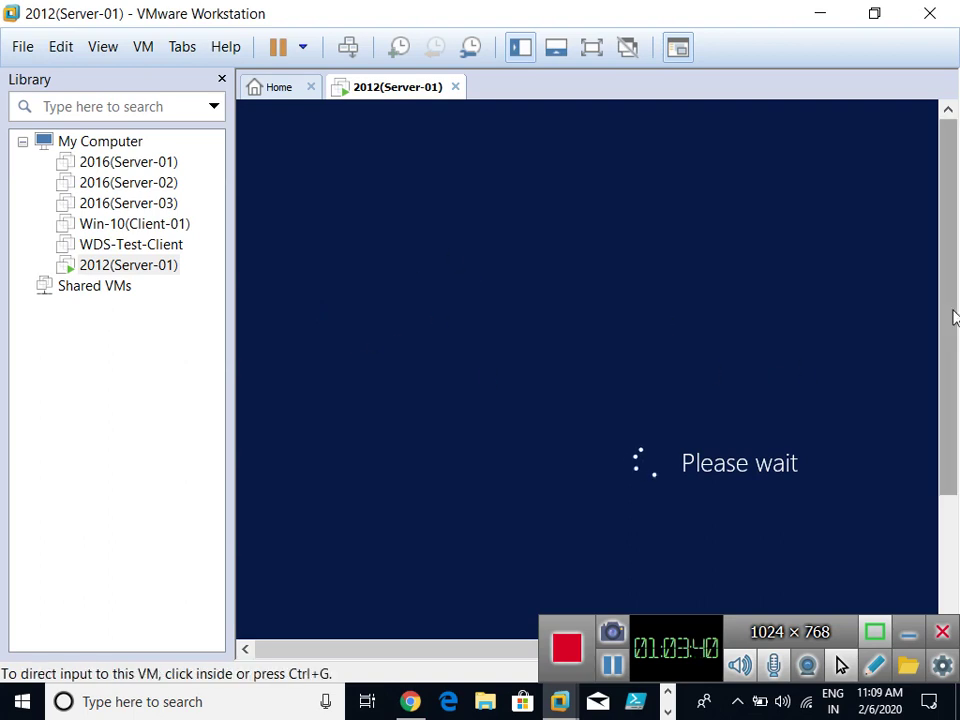
left_click_drag(953, 317, 953, 347)
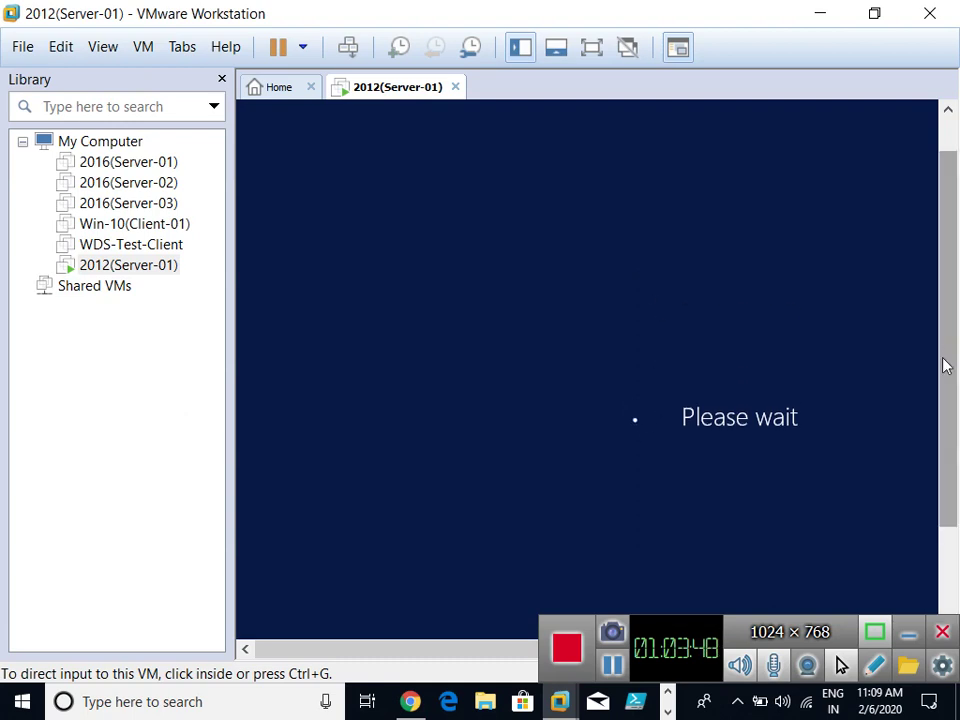
left_click(609, 665)
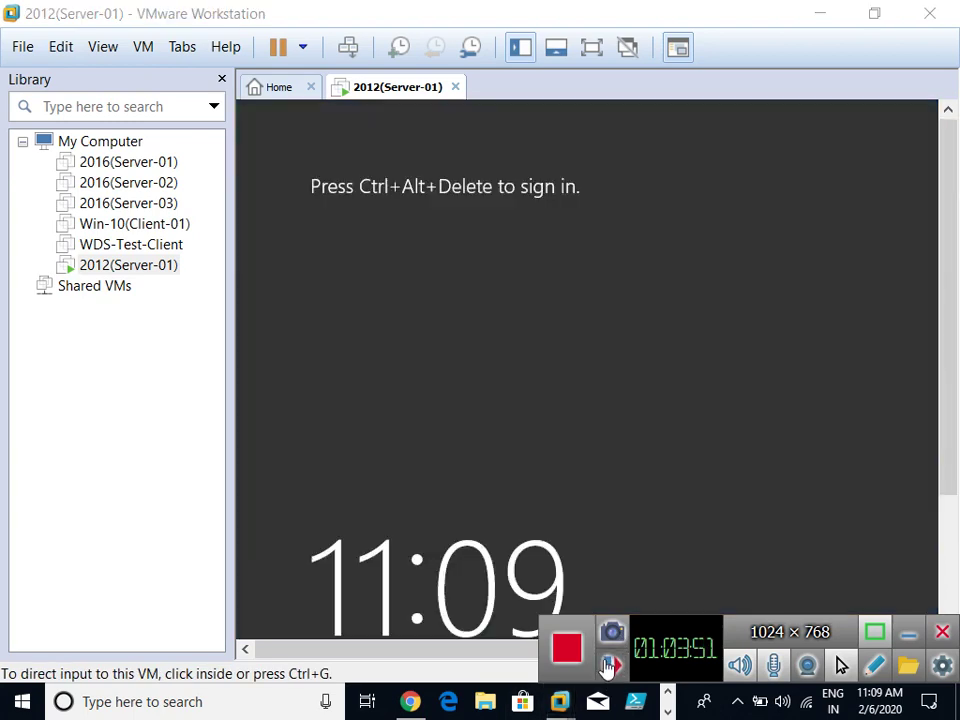
In full screen, send Ctrl+Alt+Delete and sign in as Administrator with the account password.
left_click(609, 665)
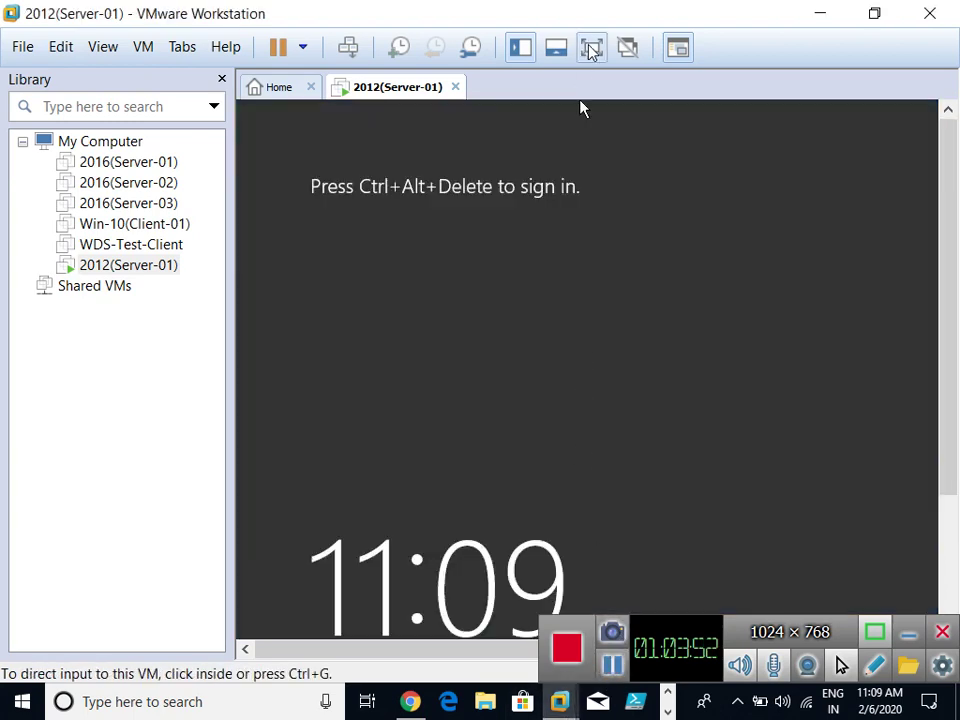
left_click(591, 50)
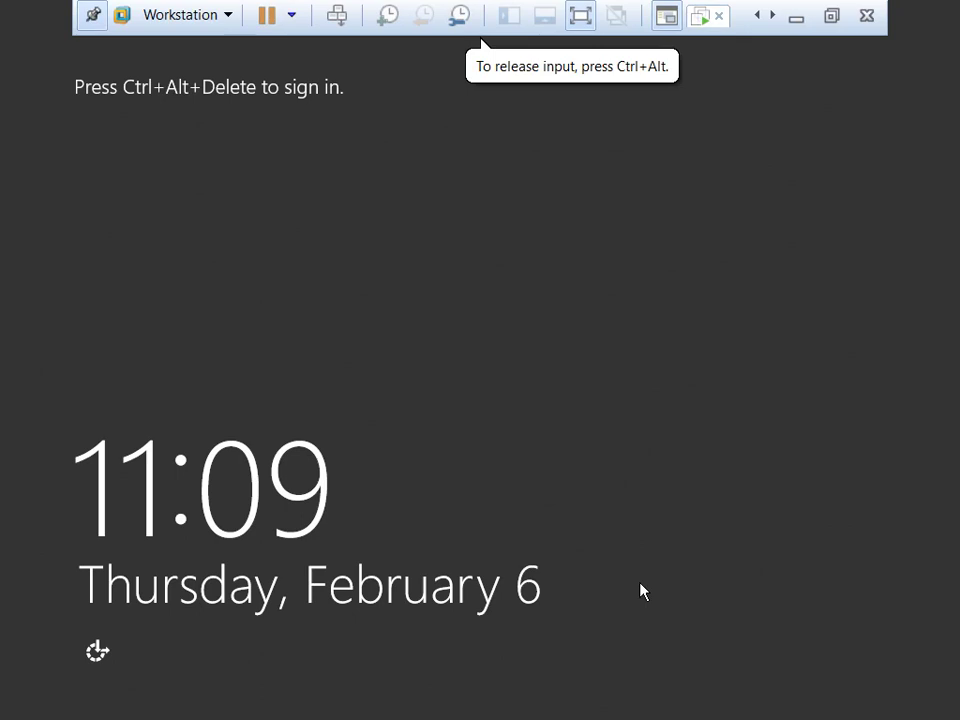
key("ctrl+alt+Insert")
type("Pa$$w0rd")
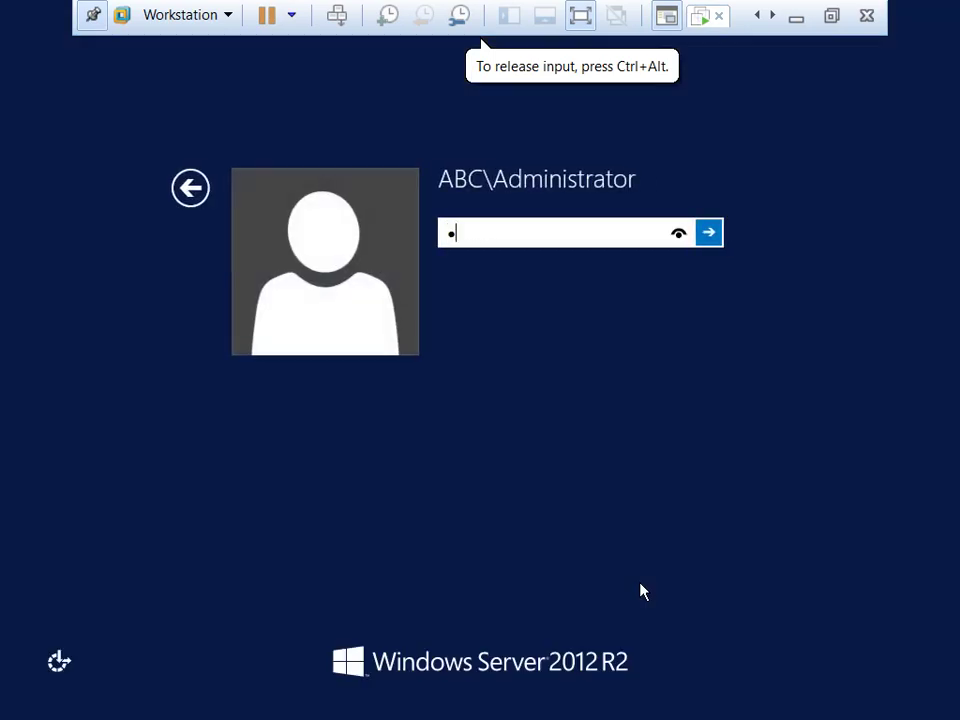
key("Return")
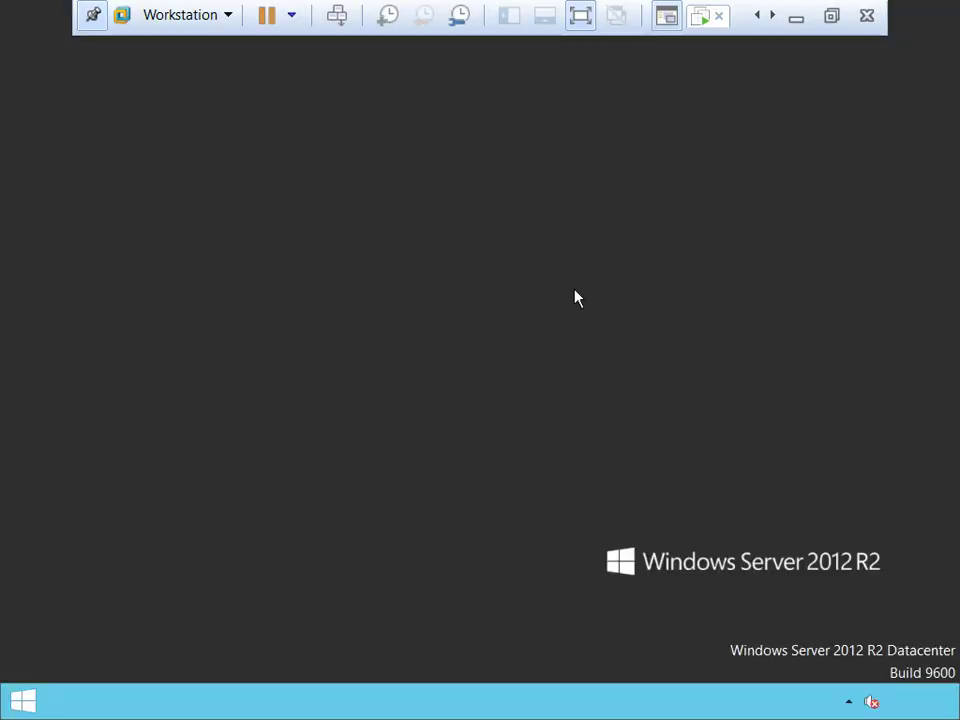
left_click(330, 380)
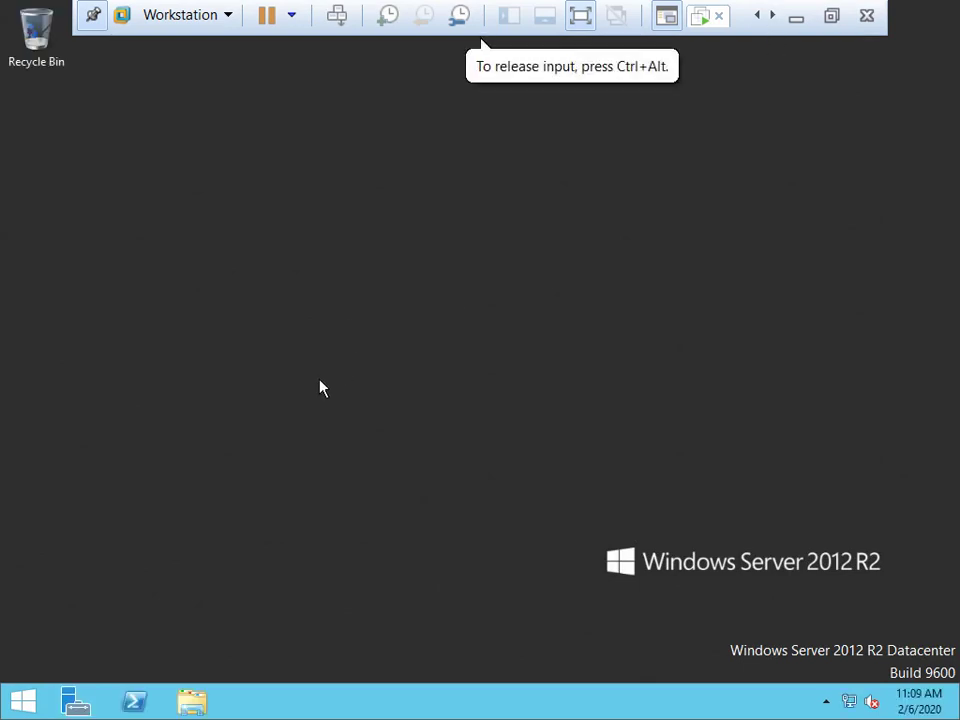
Launch Registry Editor from the Run box with regedit.
key("super+r")
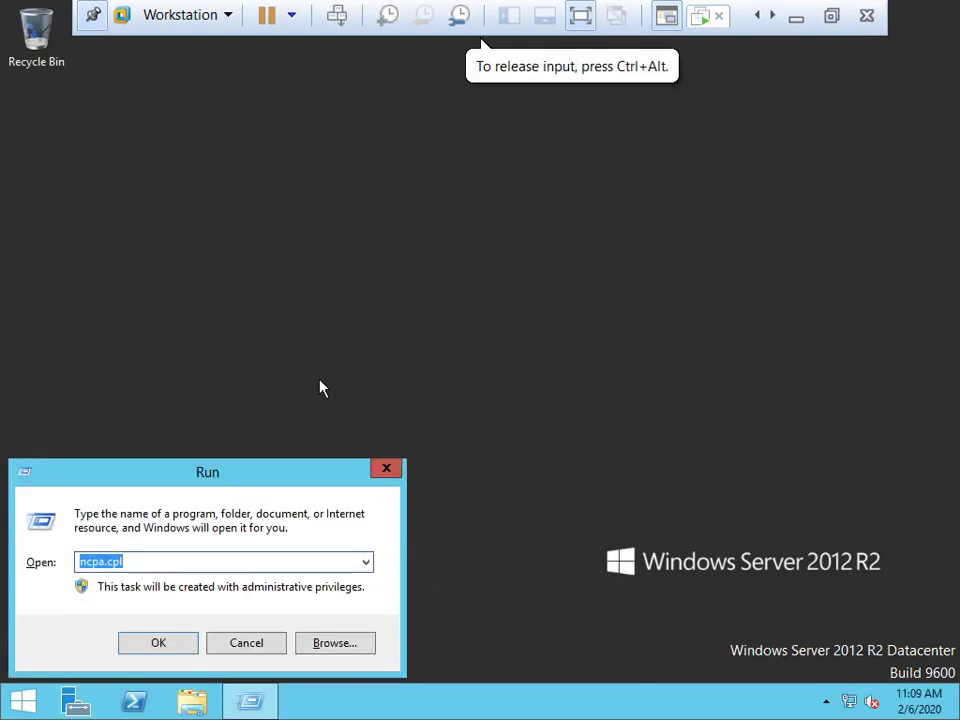
type("regeed")
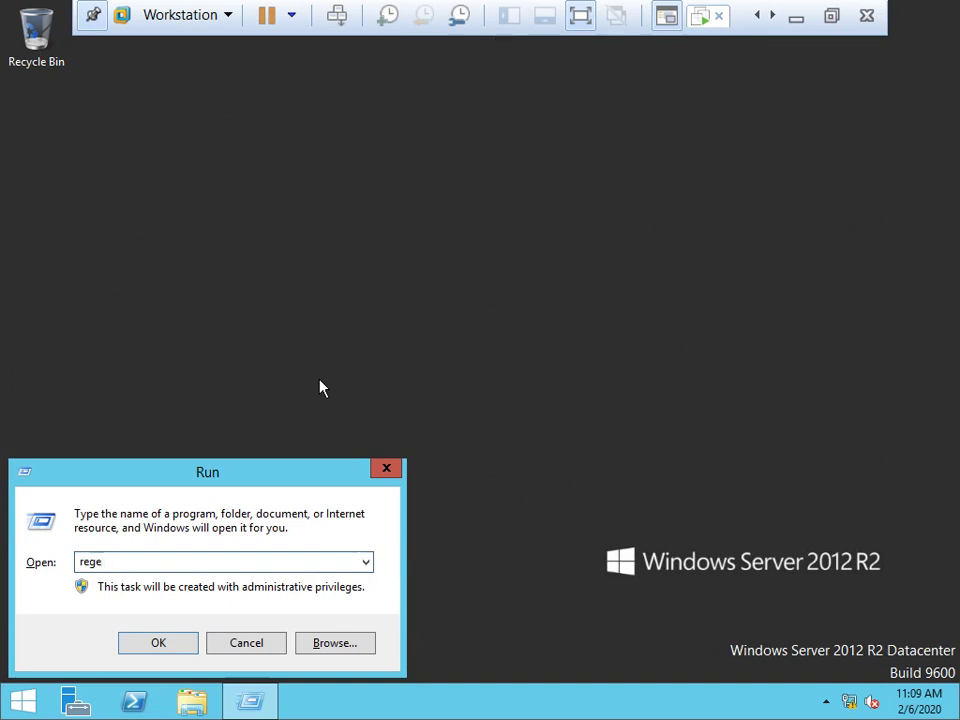
type("dit")
key("Return")
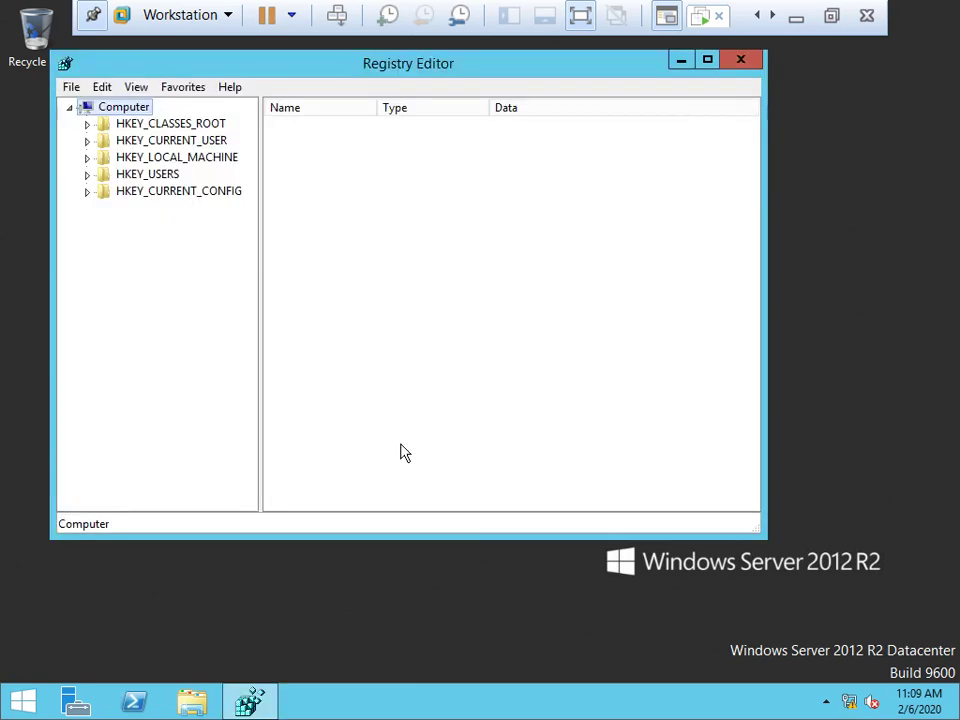
Browse HKLM\SYSTEM\CurrentControlSet\Services down to the NTDS\Parameters key.
left_click(87, 158)
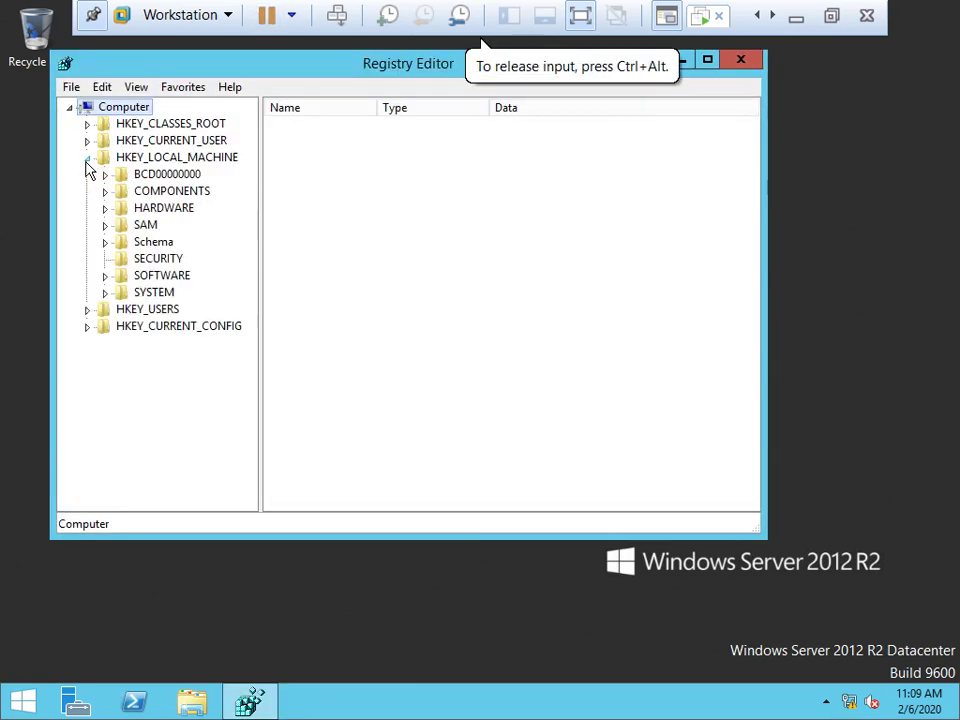
left_click(105, 292)
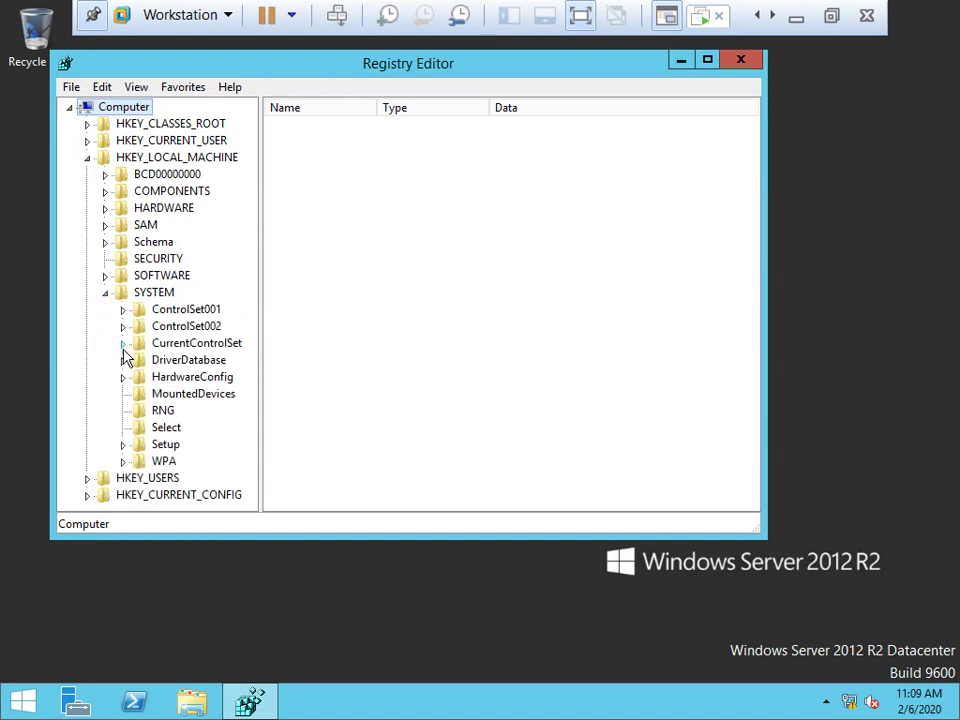
left_click(123, 343)
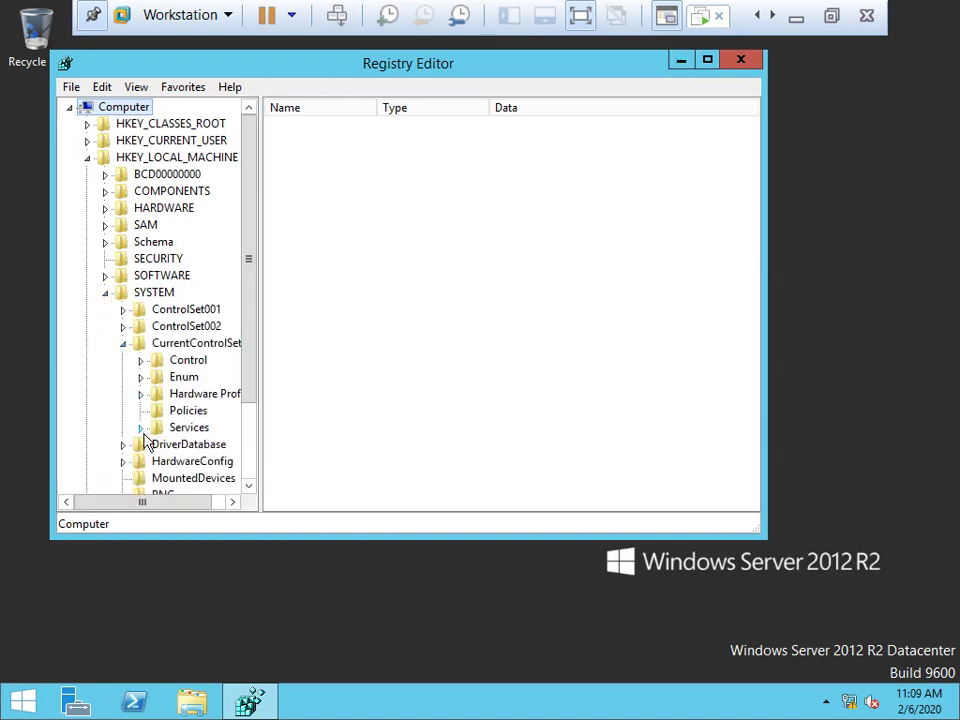
left_click(141, 427)
left_click(200, 428)
type("ntf")
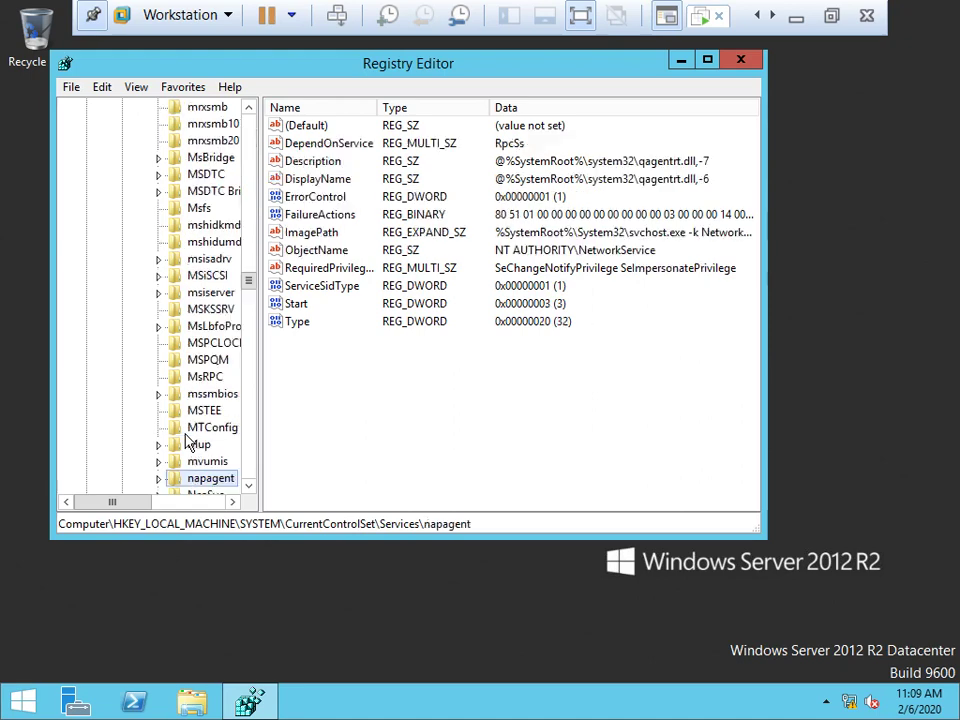
key("Up")
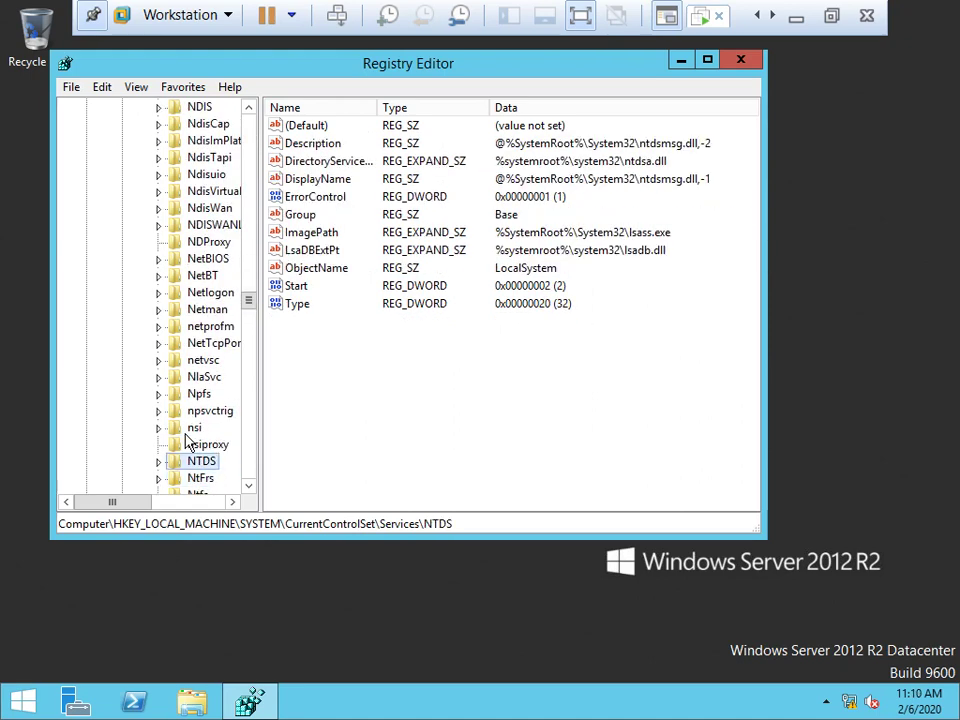
key("Right")
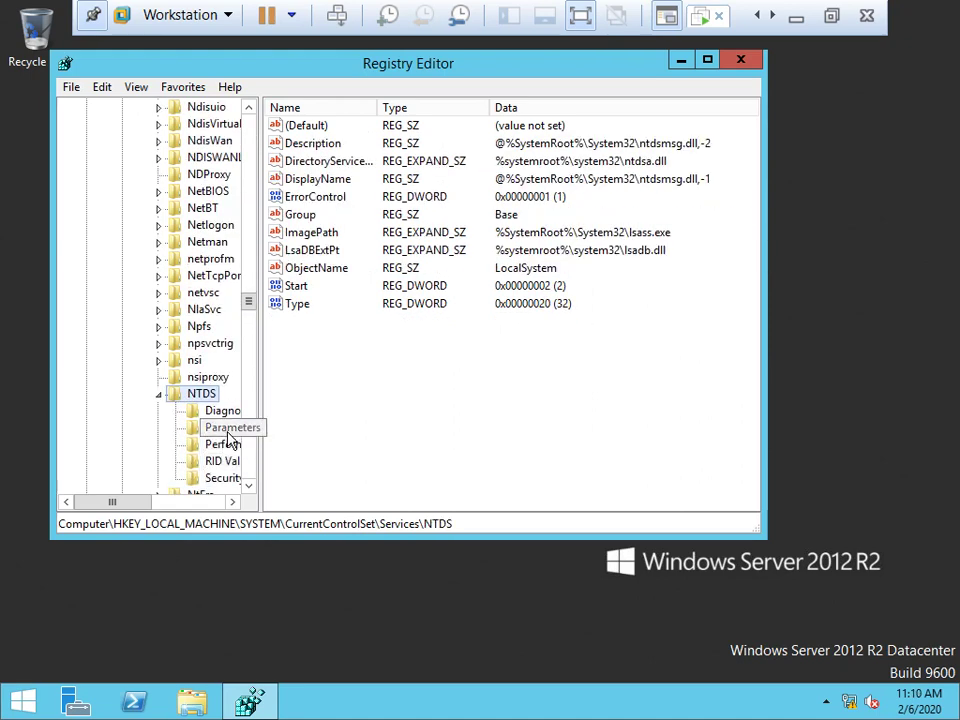
left_click(208, 429)
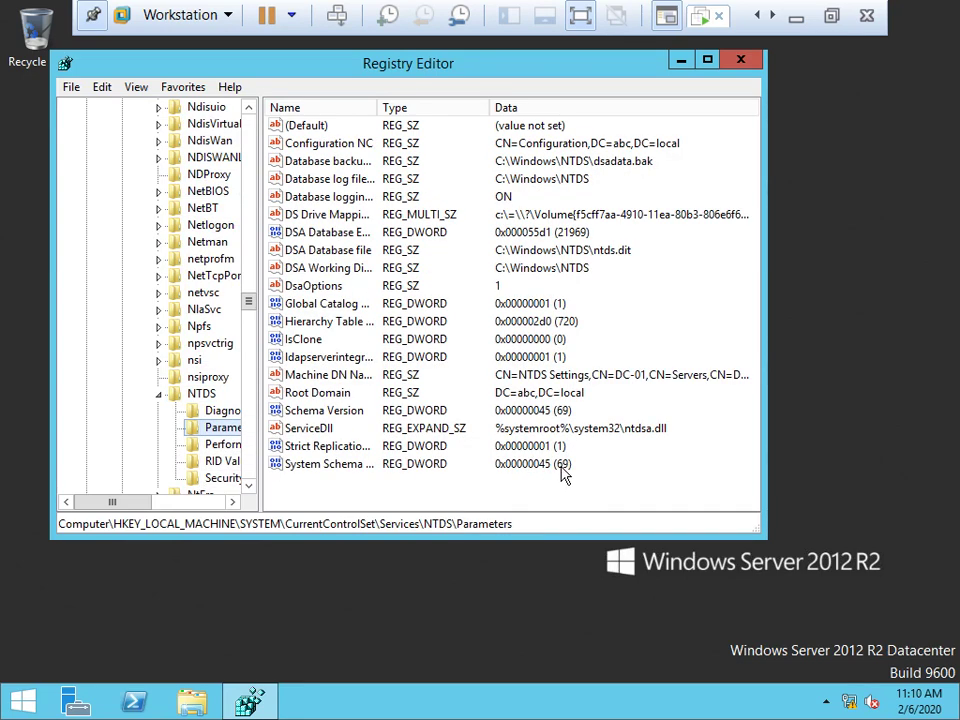
Read the Schema Version value (69), widen the Name column, and close Registry Editor.
key("Tab")
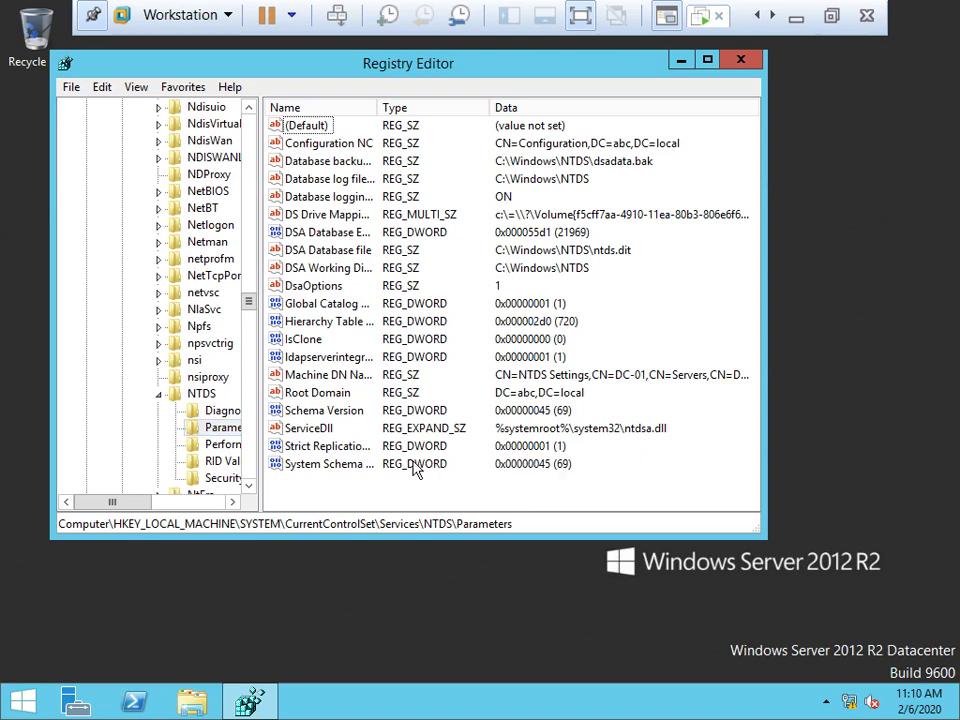
left_click(332, 466)
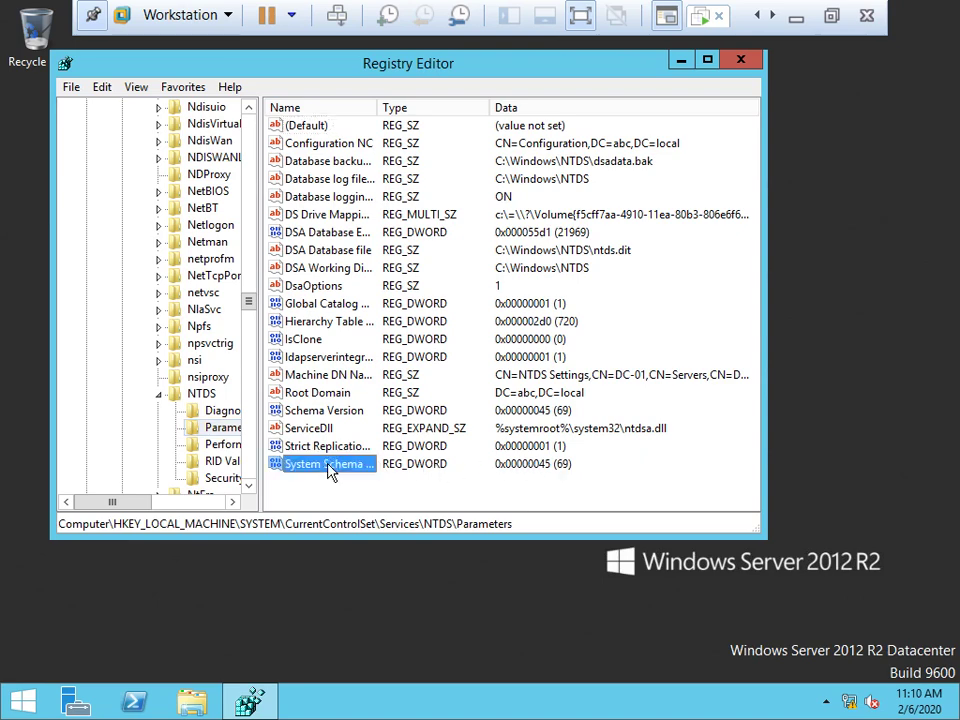
double_click(378, 113)
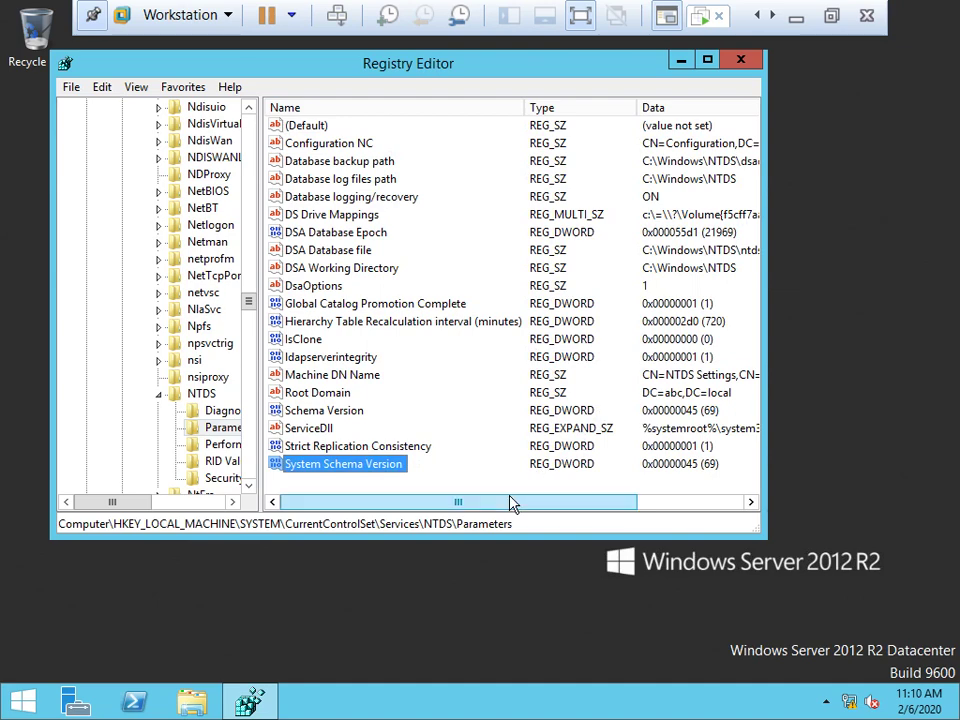
mouse_move(510, 503)
left_mouse_down()
mouse_move(561, 506)
mouse_move(525, 508)
left_mouse_up()
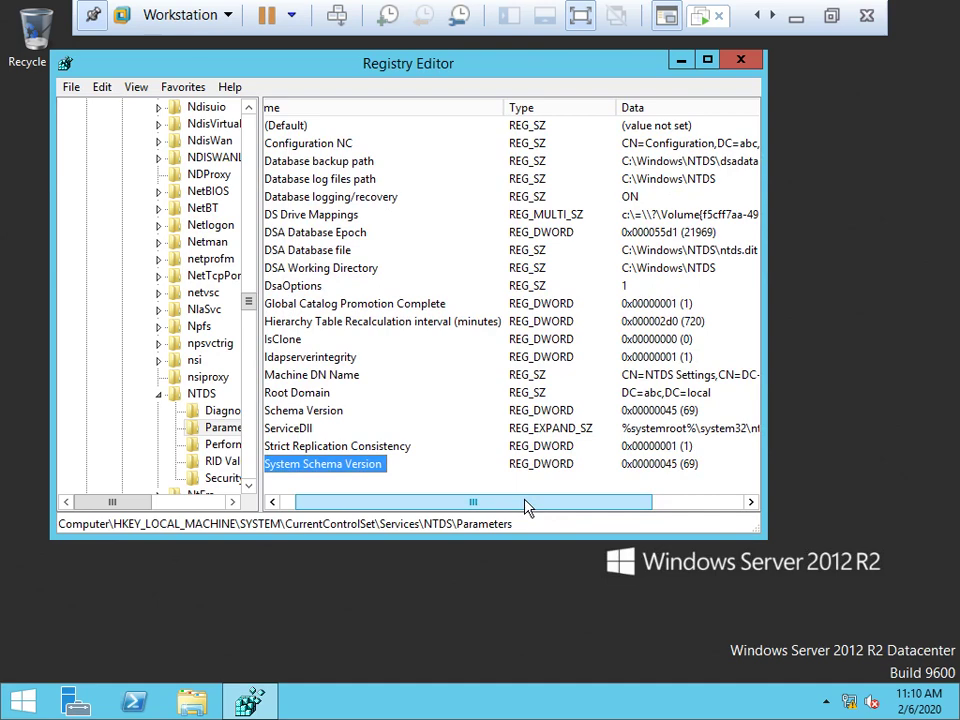
left_click(741, 62)
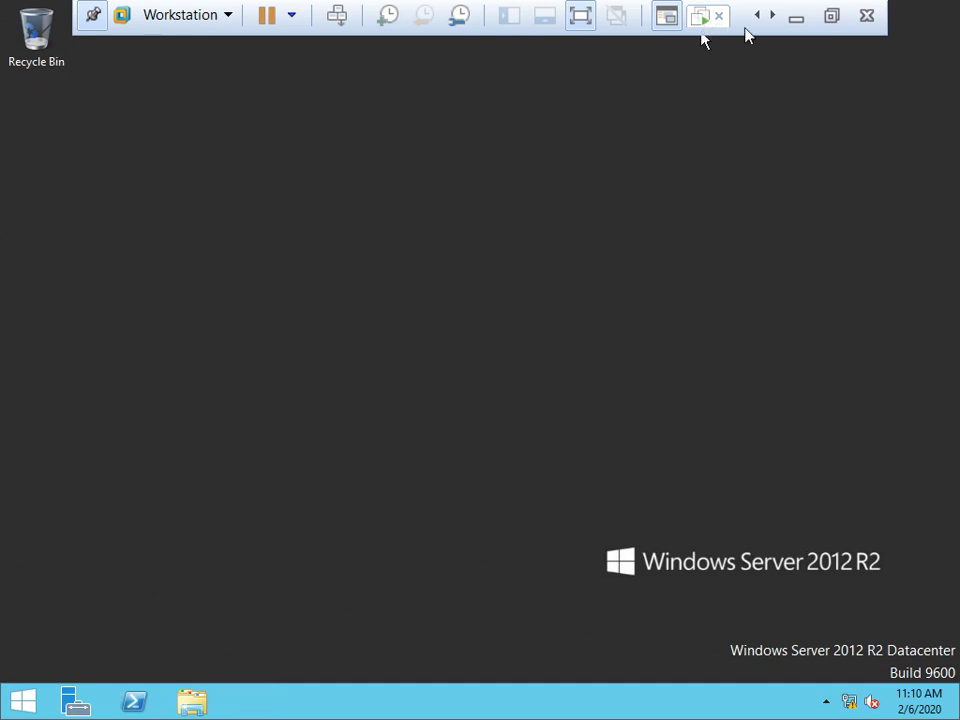
Load the Windows Server 2016 Datacenter ISO into the VM's CD/DVD (SATA) drive.
left_click(831, 15)
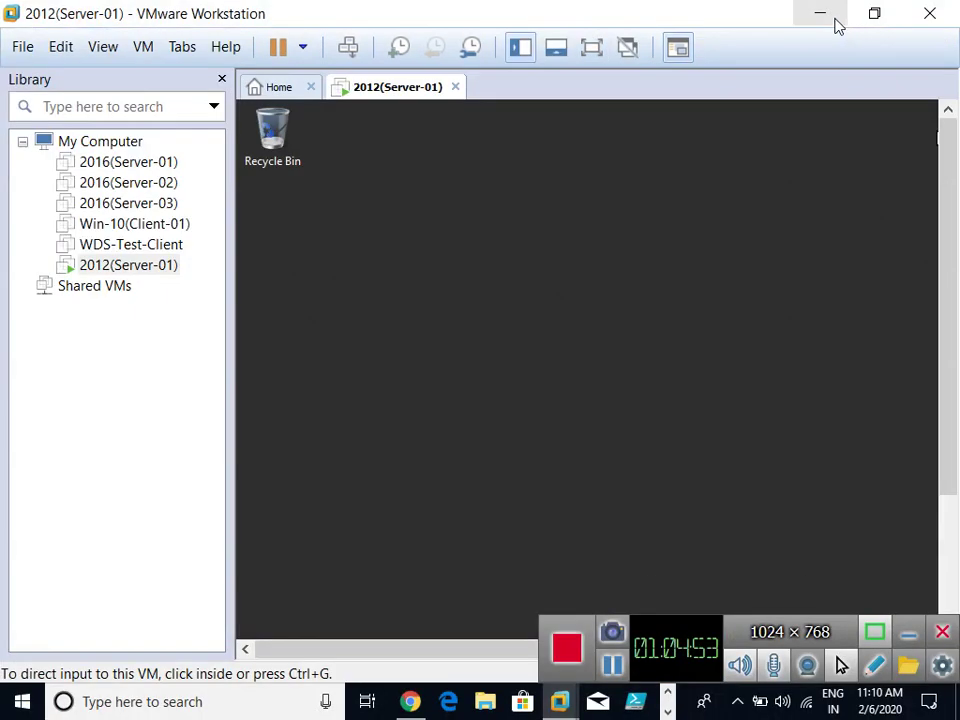
right_click(372, 95)
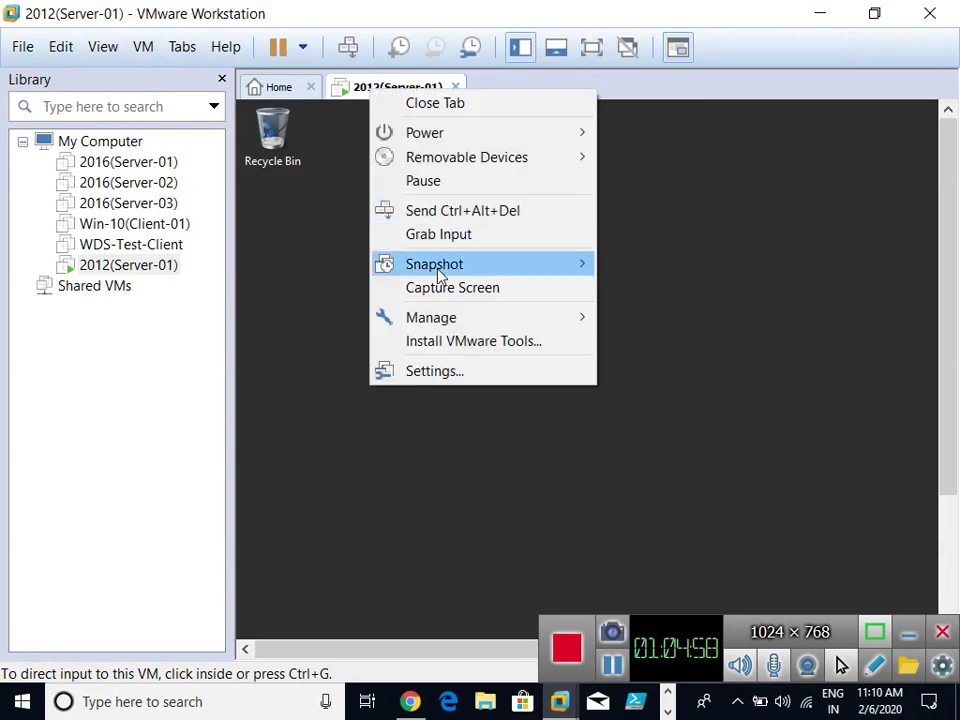
left_click(445, 372)
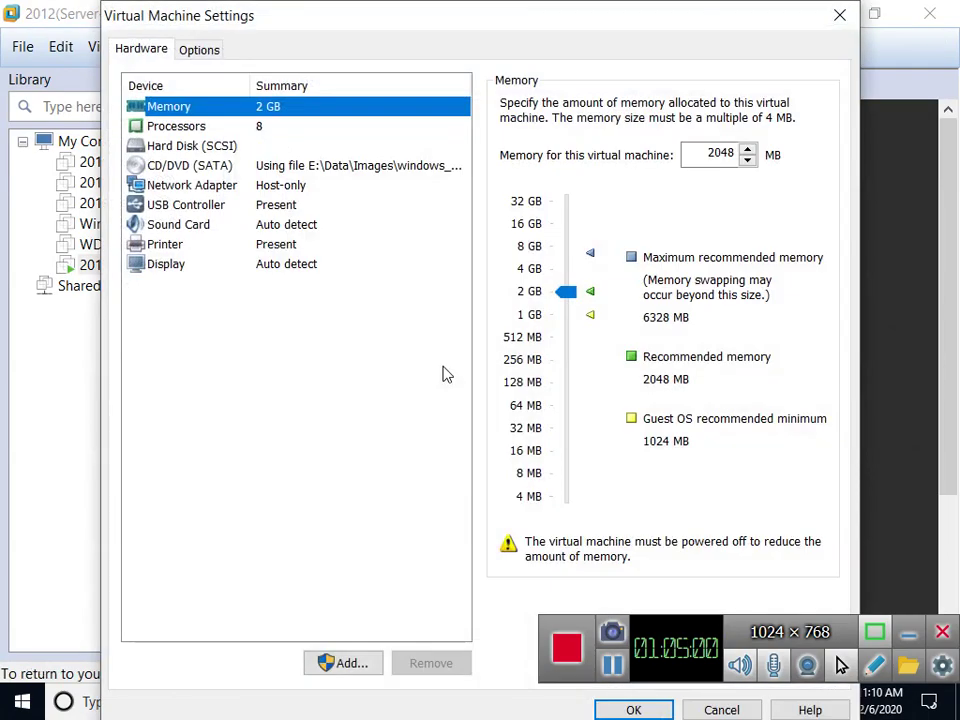
left_click(219, 167)
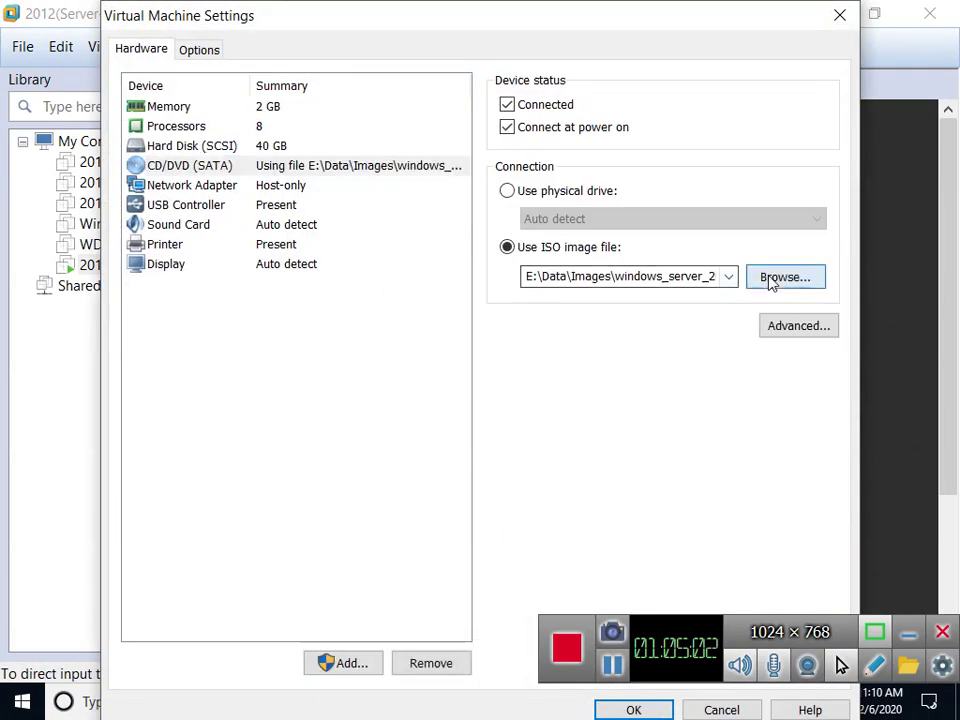
left_click(771, 279)
left_click(392, 452)
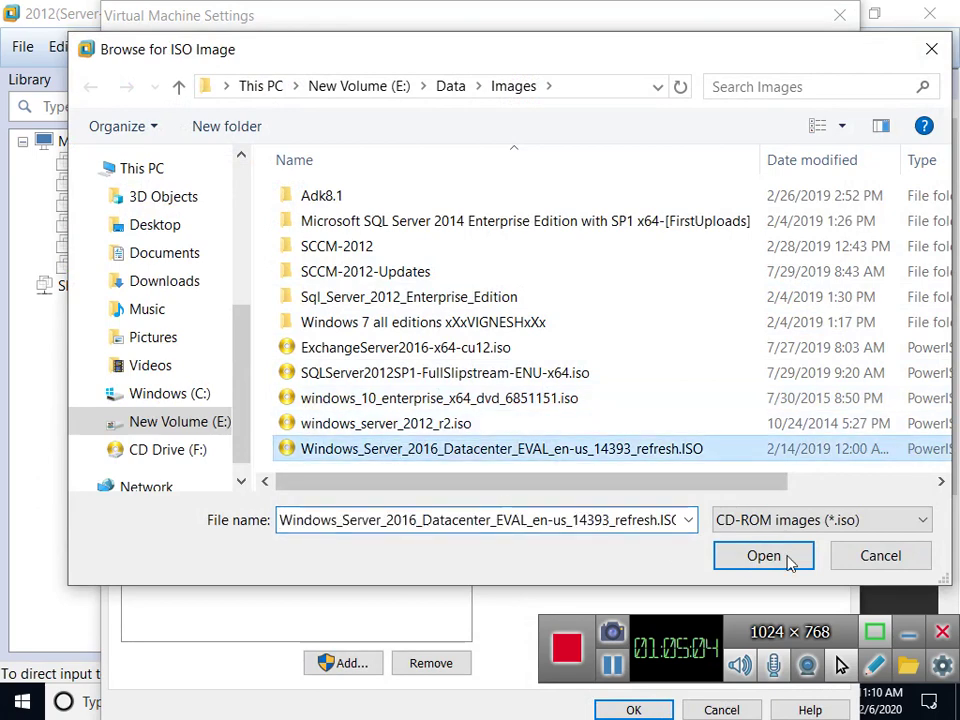
left_click(763, 558)
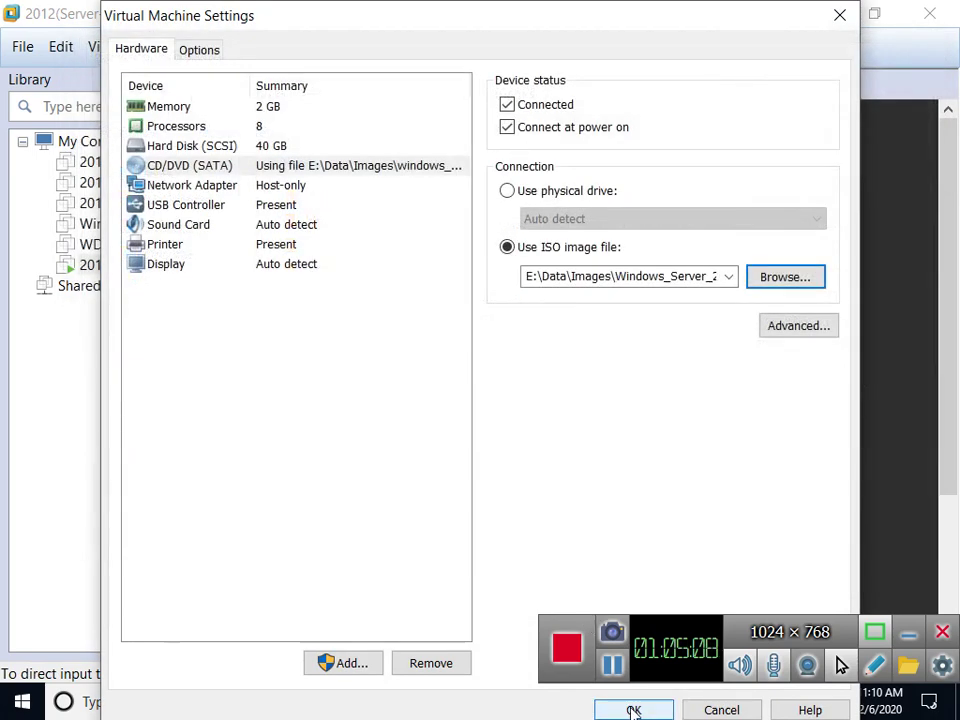
left_click(633, 710)
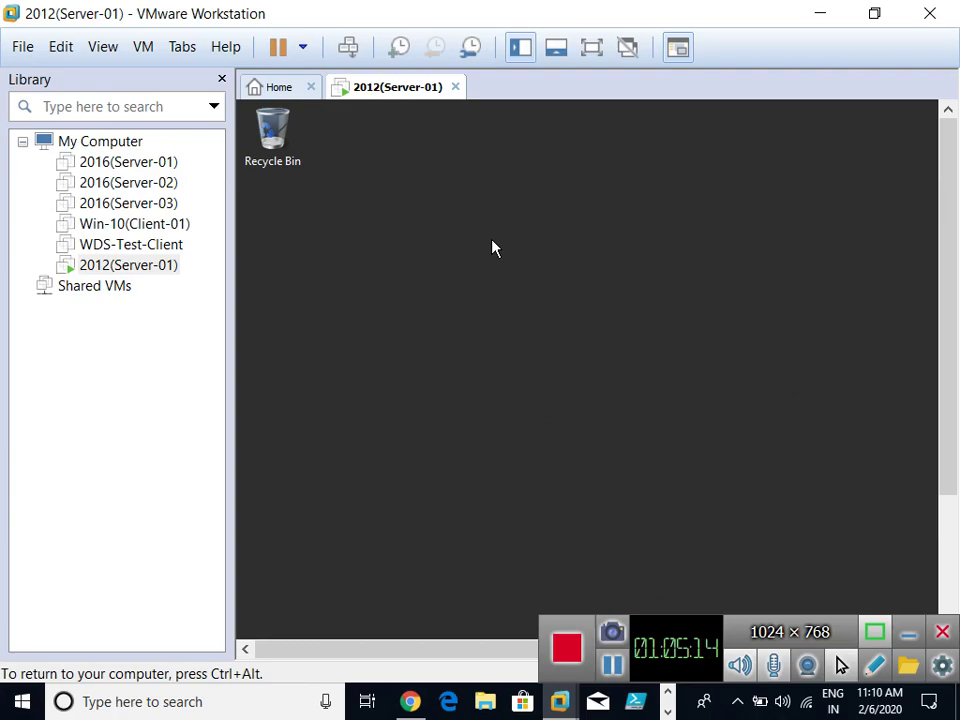
Return the guest to full screen and open File Explorer on This PC.
key("ctrl+alt+Return")
left_click_drag(255, 142, 492, 248)
left_click(192, 701)
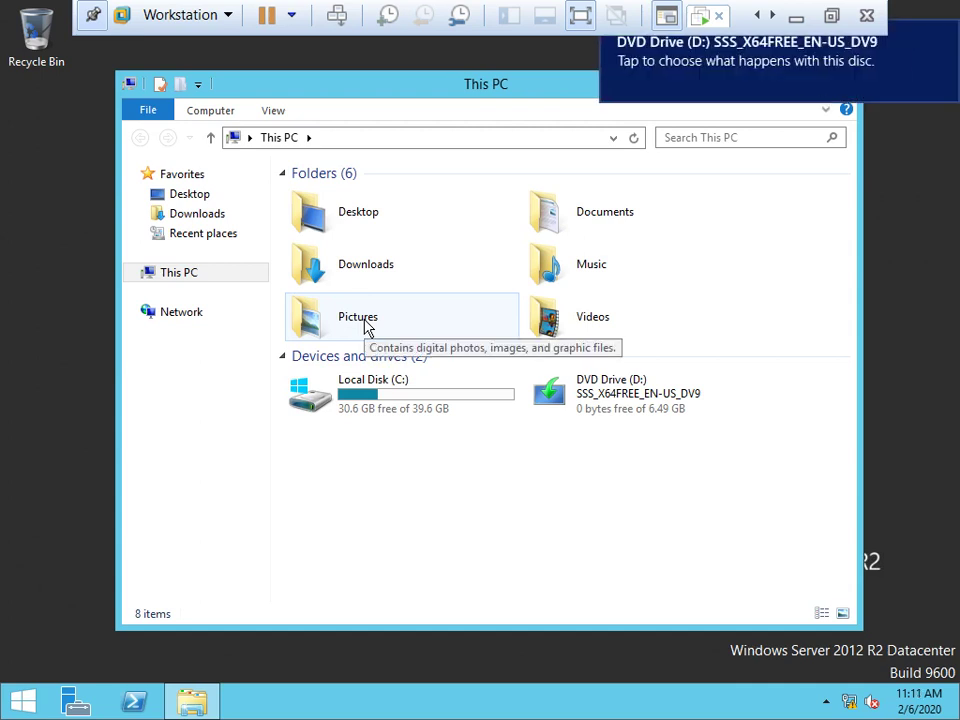
Open DVD Drive (D:), browse its support\adprep folder, then close Explorer.
right_click(614, 399)
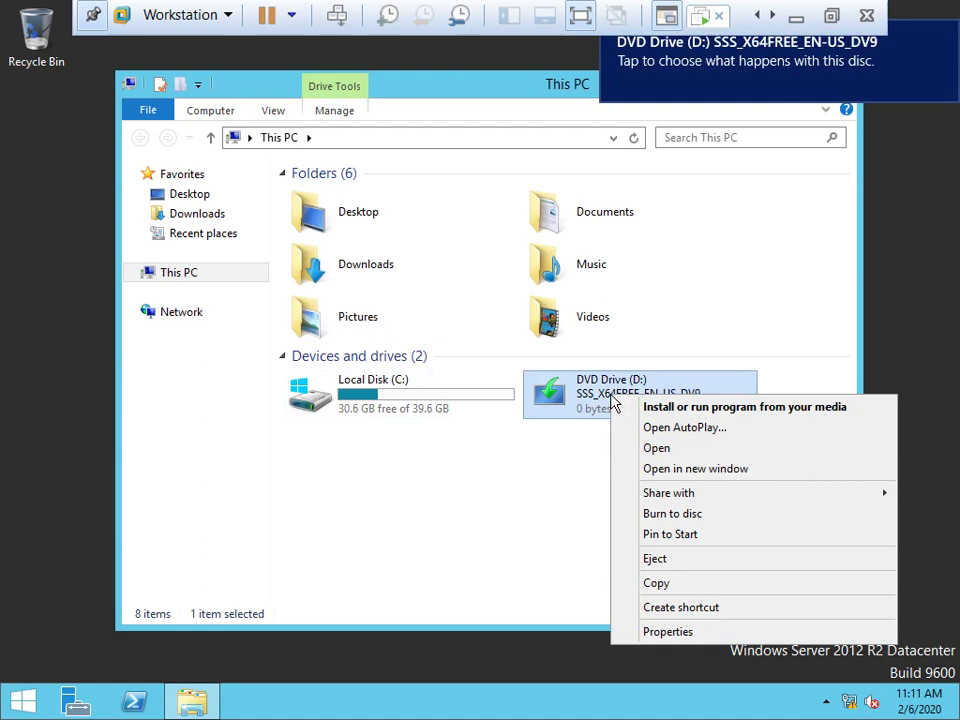
left_click(667, 451)
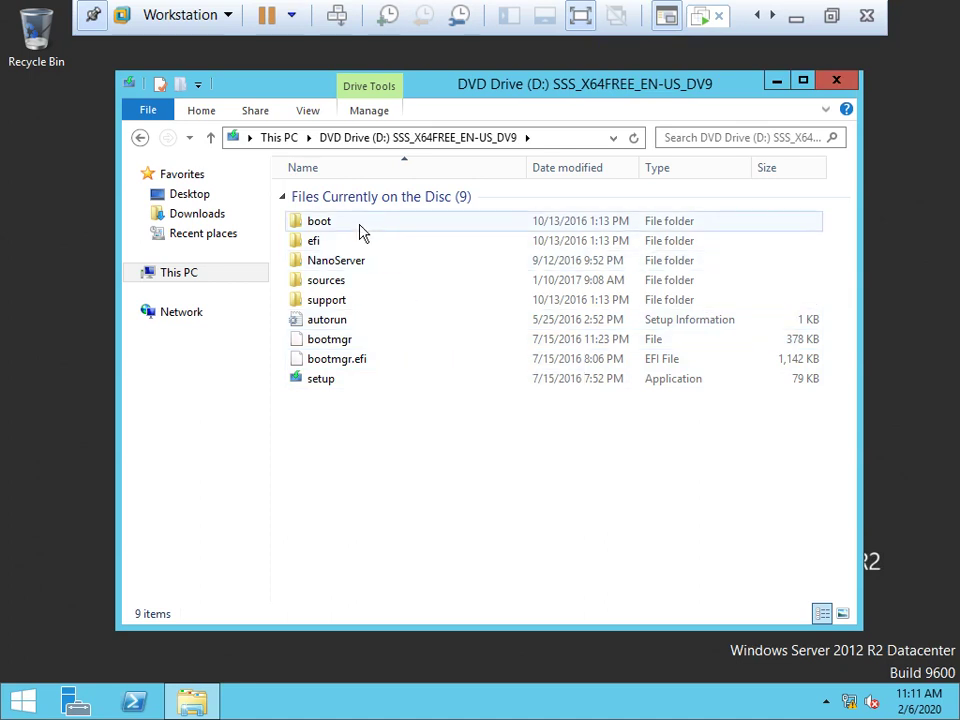
double_click(338, 310)
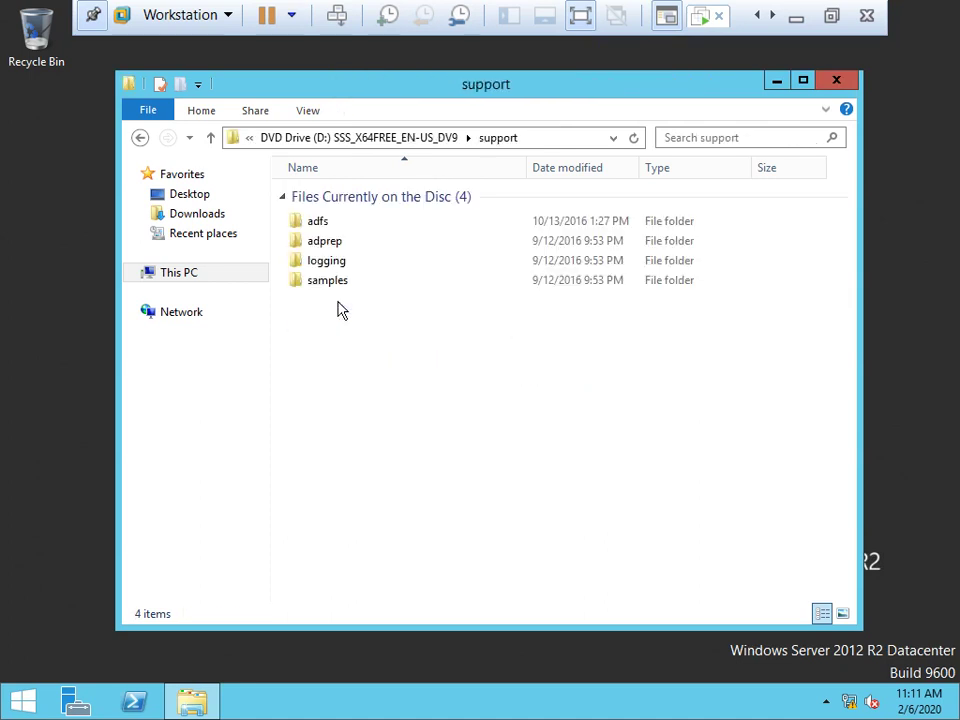
double_click(345, 249)
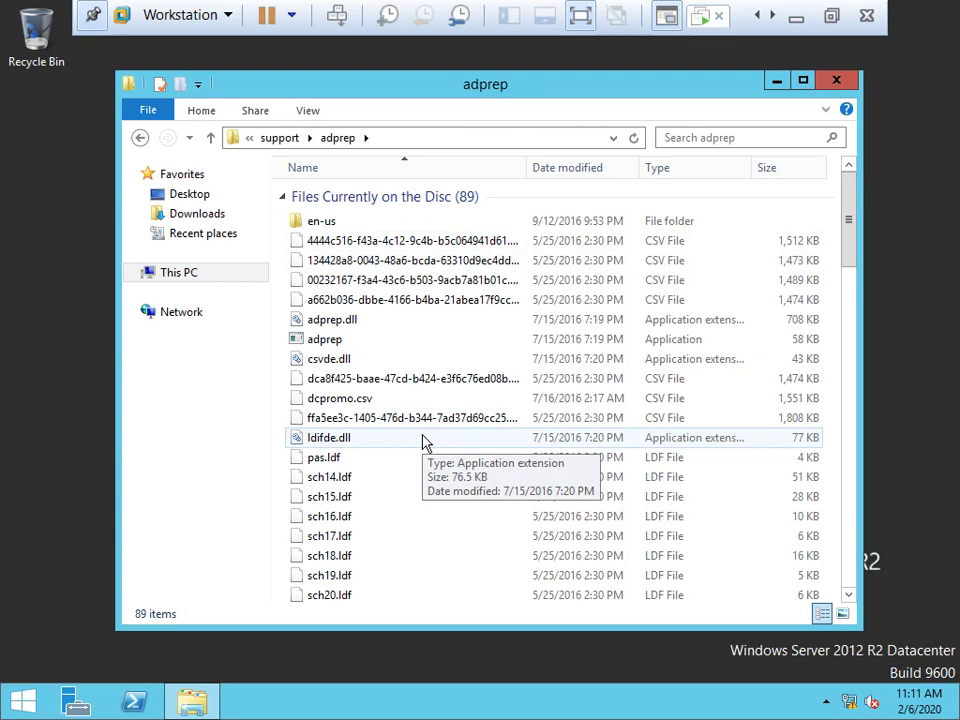
scroll(489, 380, "down", 7)
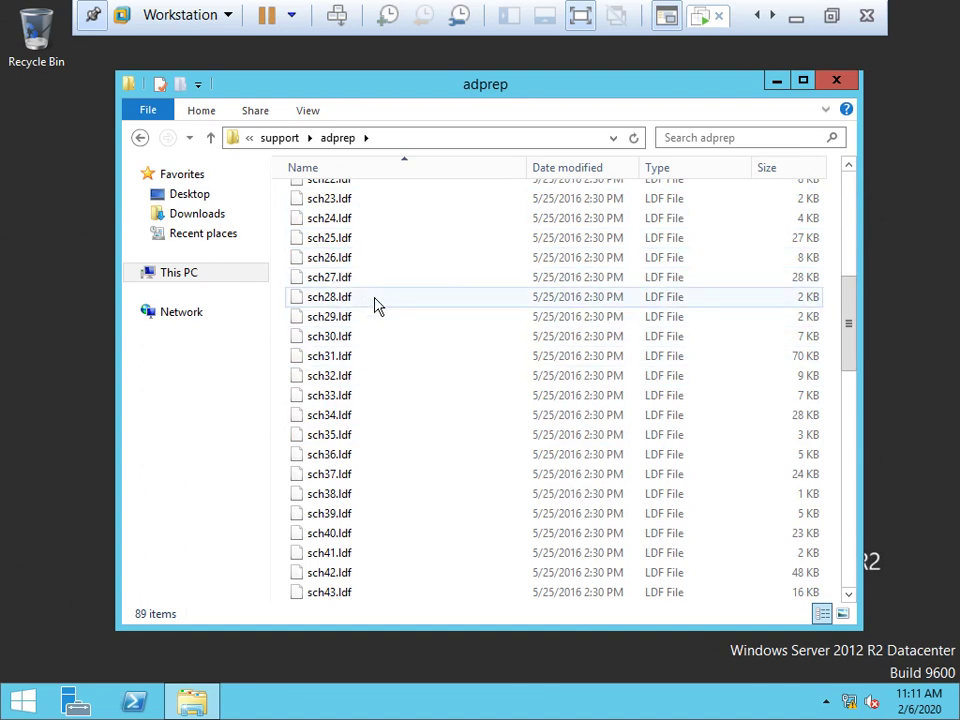
scroll(378, 305, "down", 16)
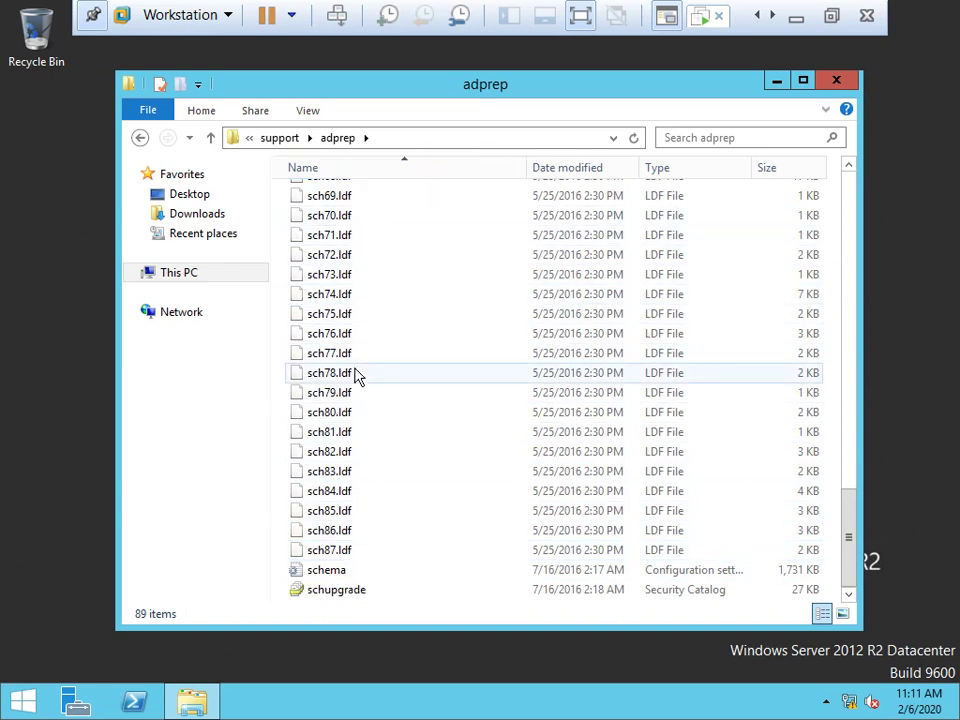
scroll(357, 375, "up", 20)
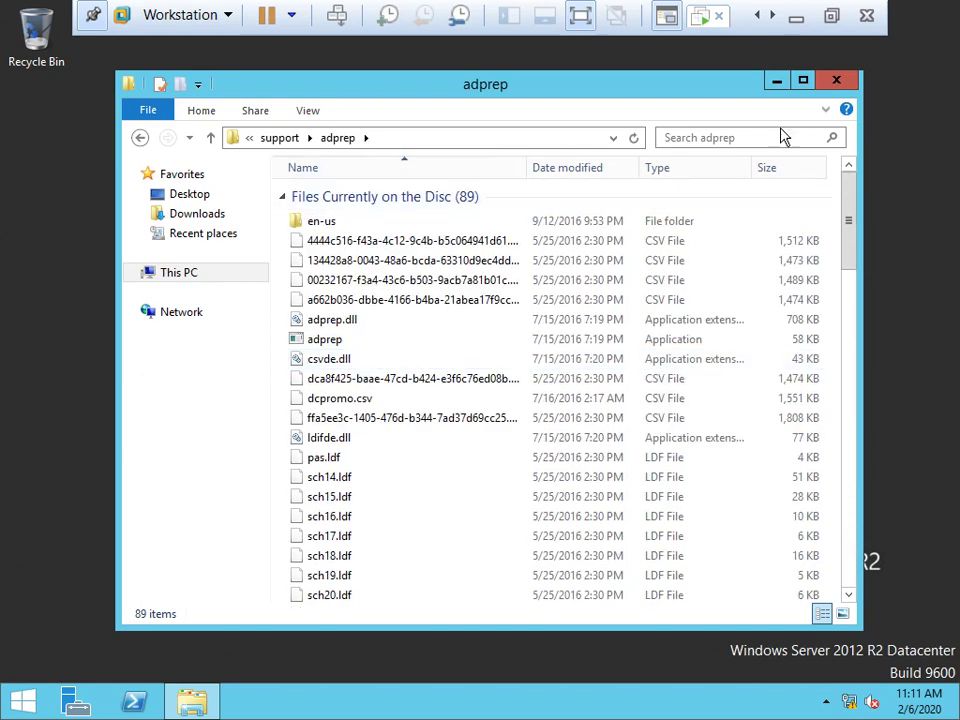
left_click(827, 86)
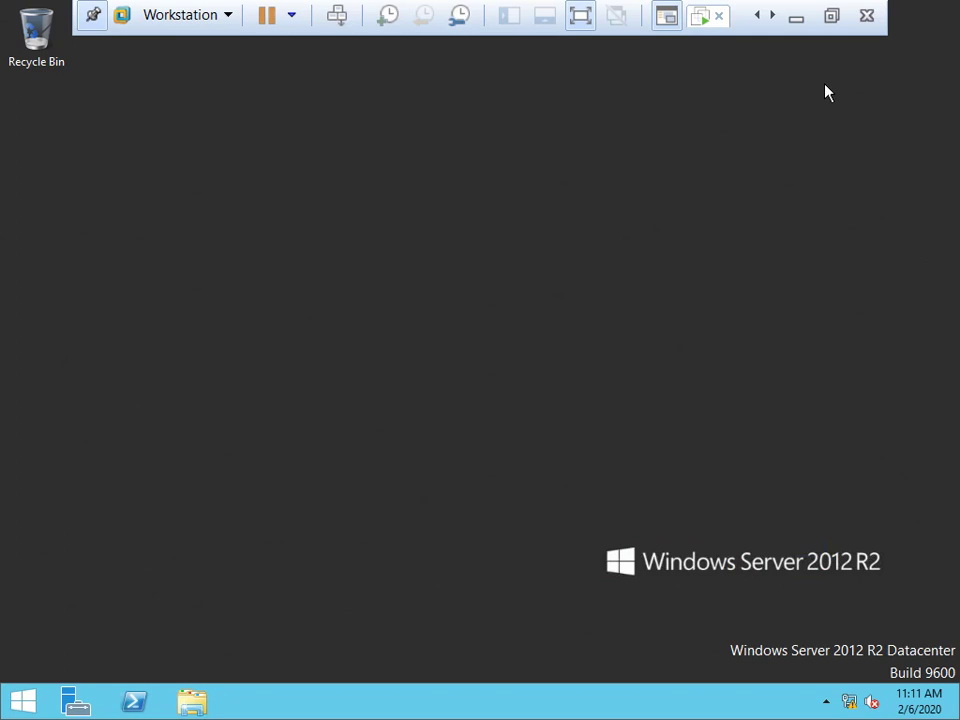
Launch a command prompt from the Run box and maximize it.
key("super+r")
type("d")
key("Return")
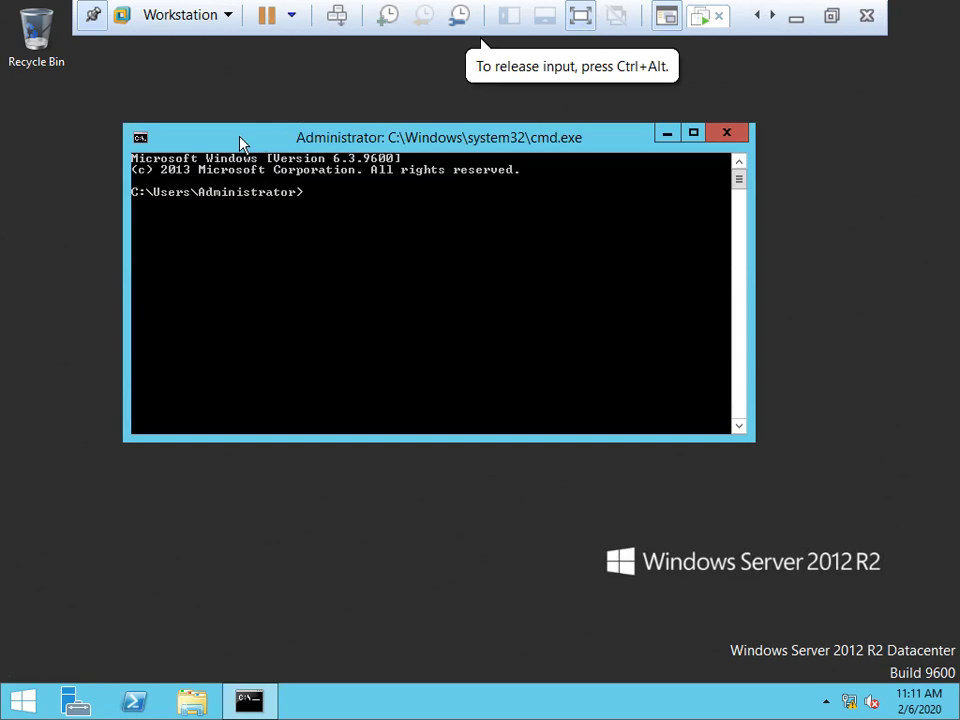
double_click(240, 143)
Set the console's raster font size to 12 x 16 in its Properties.
right_click(51, 14)
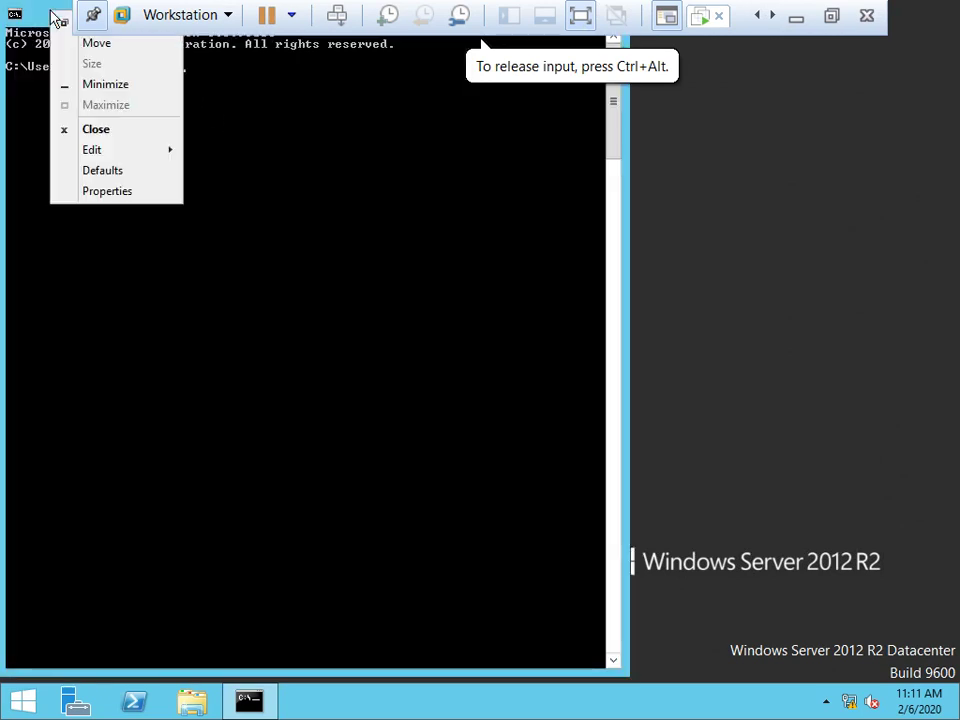
left_click(118, 191)
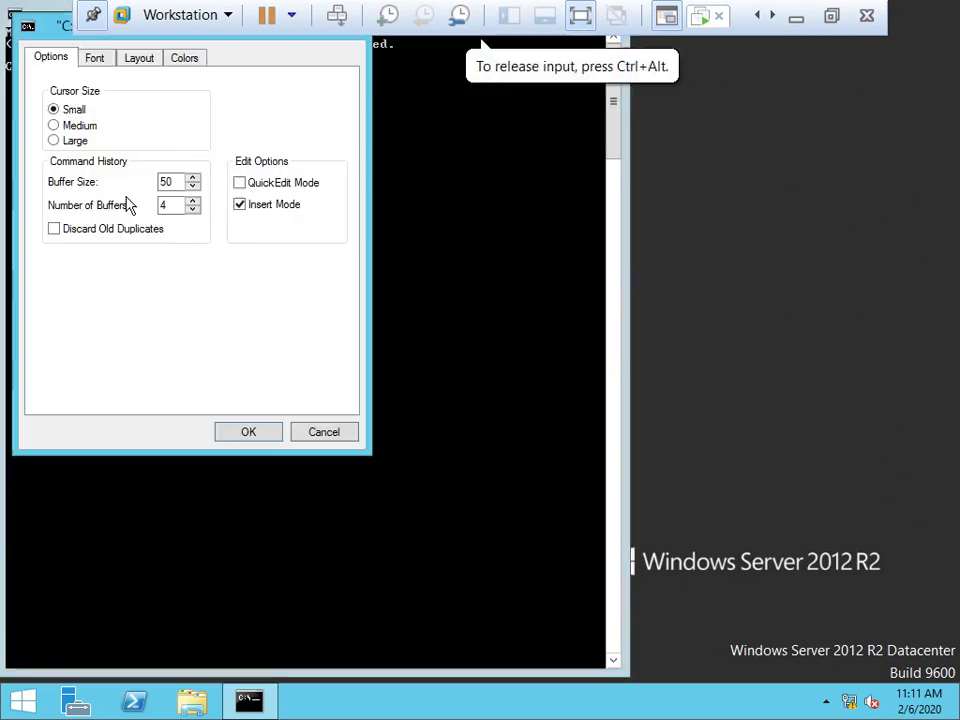
left_click(95, 60)
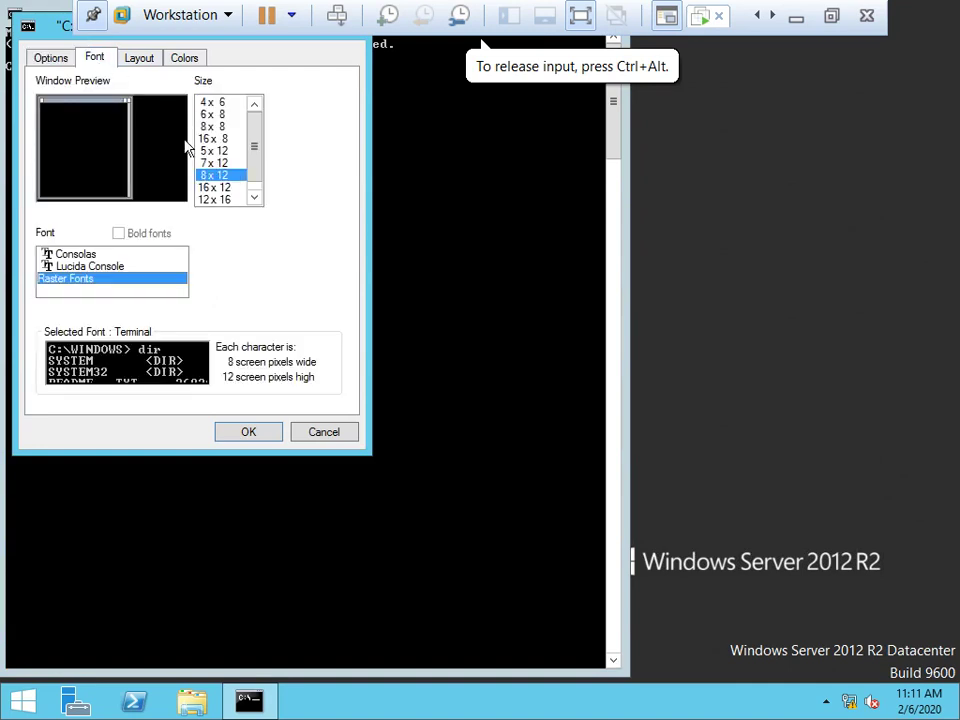
left_click(210, 188)
left_click(222, 199)
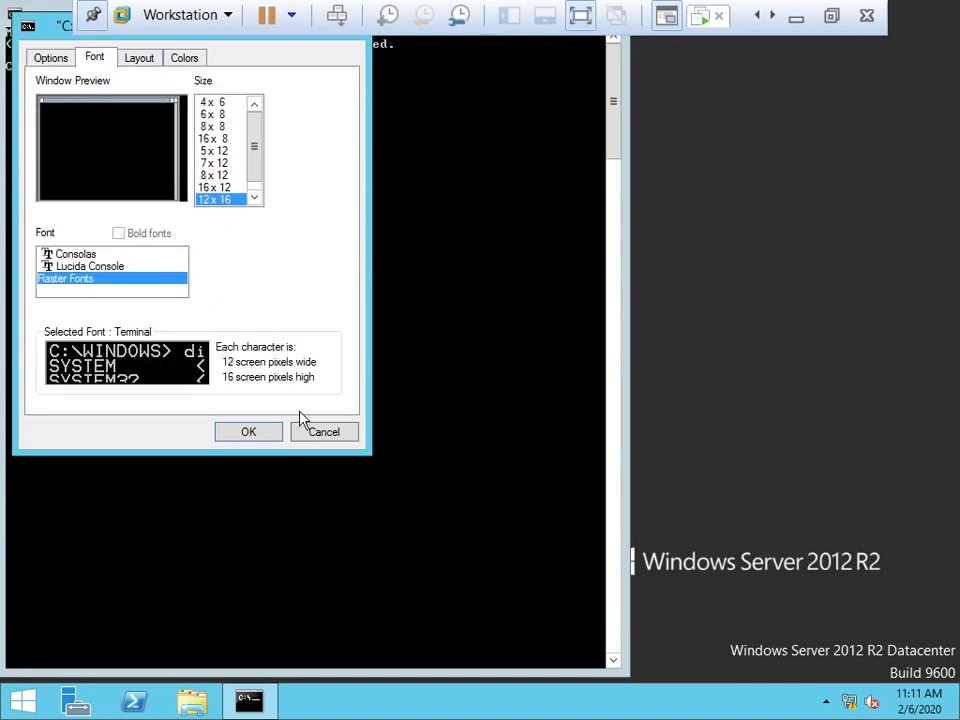
left_click(240, 436)
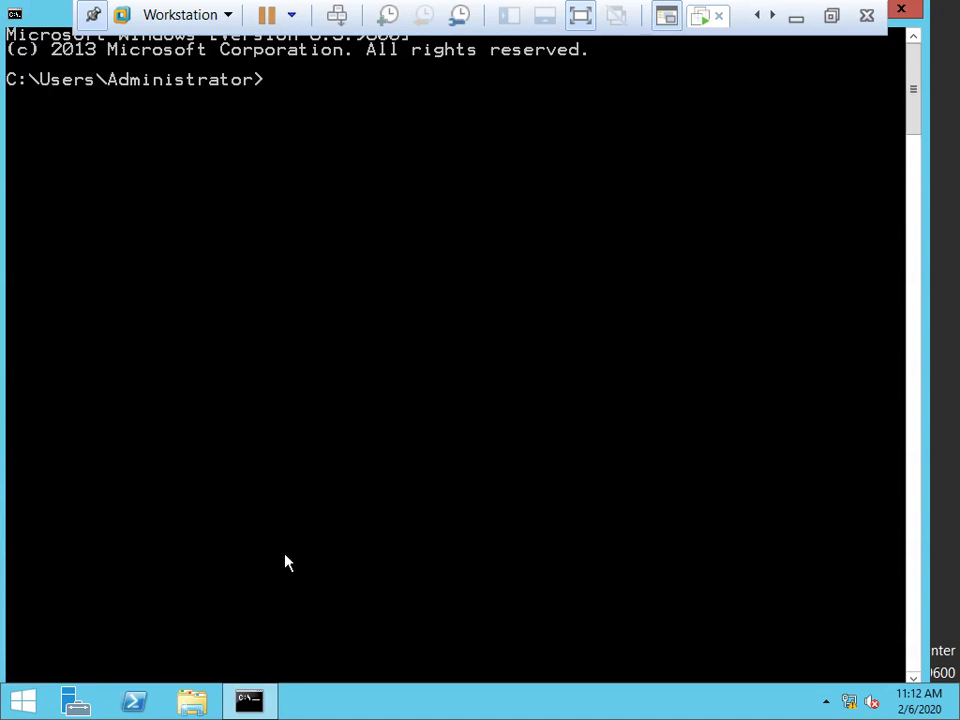
Change the command prompt to D:\support\adprep on the setup disc.
left_click(192, 701)
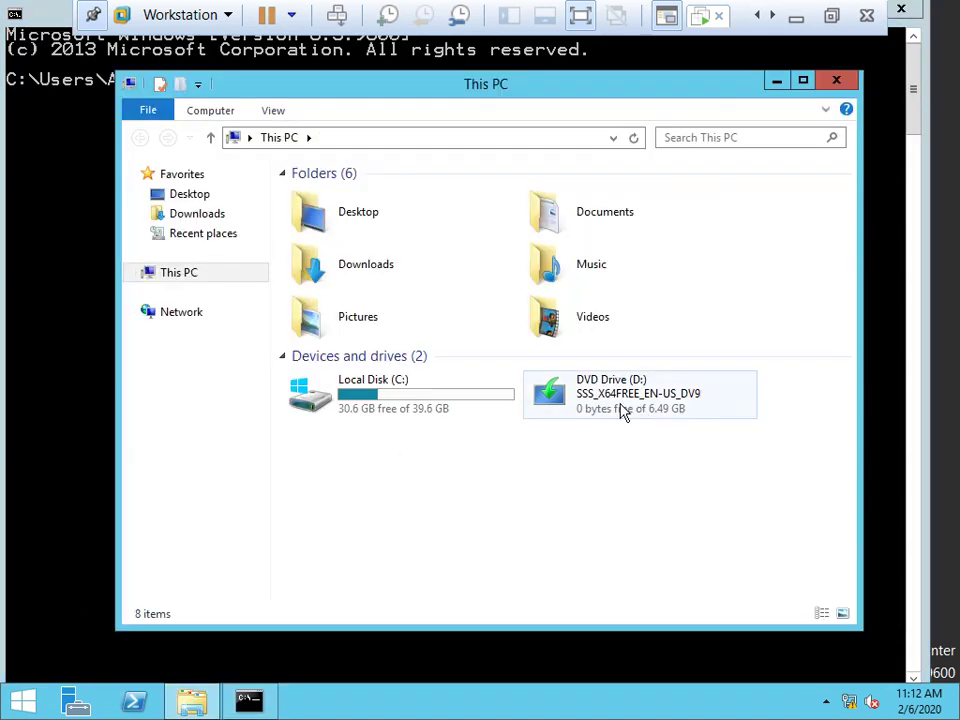
left_click(836, 80)
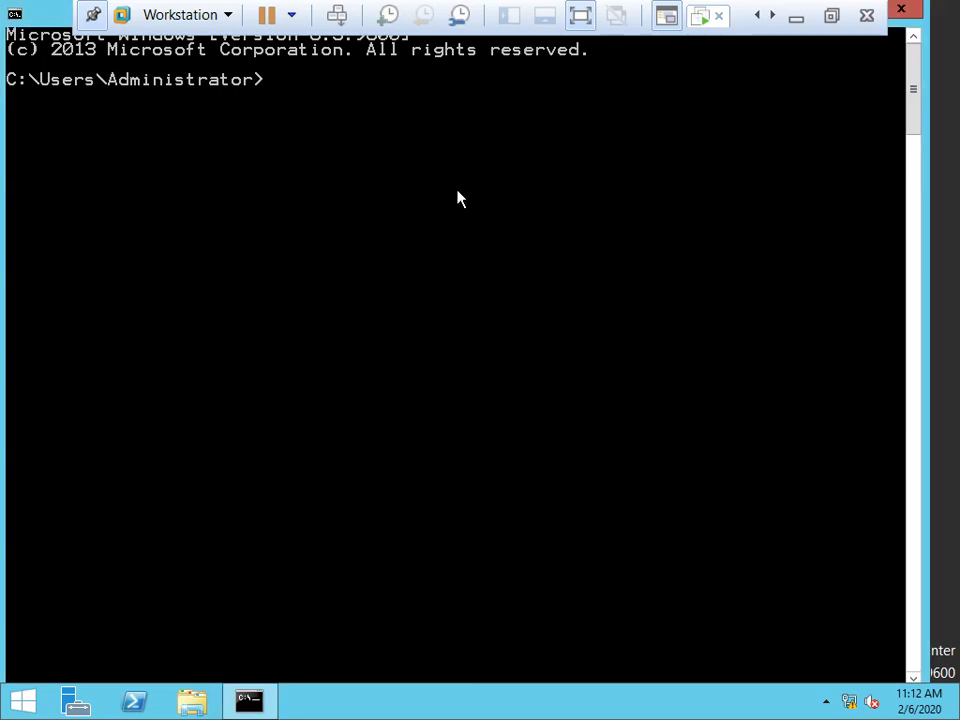
type("d:")
key("Return")
key("Return")
key("Return")
key("Return")
key("Return")
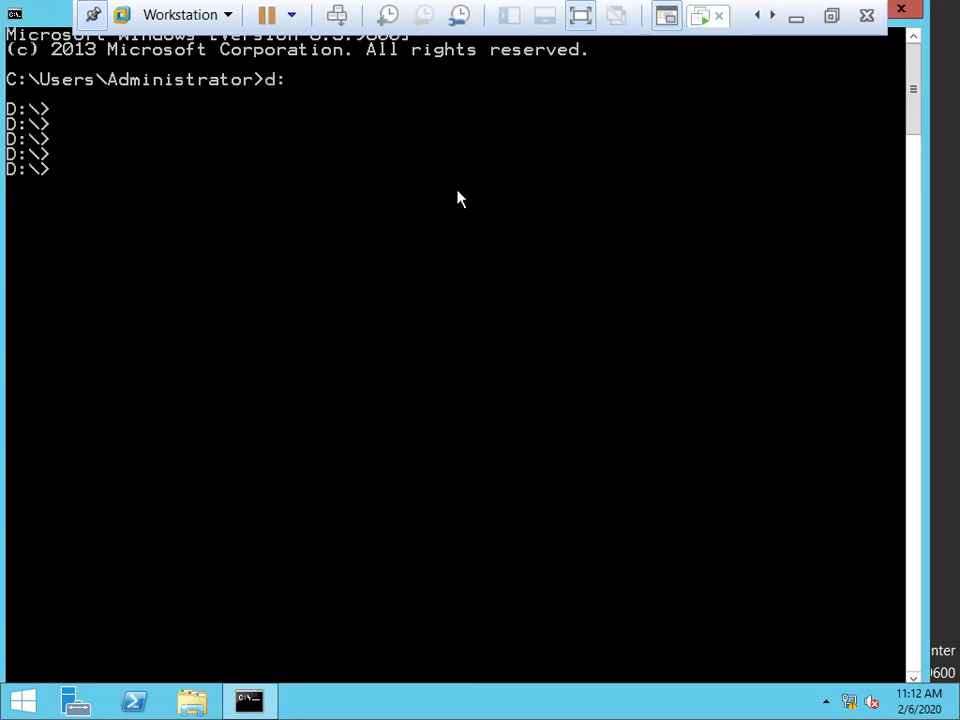
type("cd support")
key("Return")
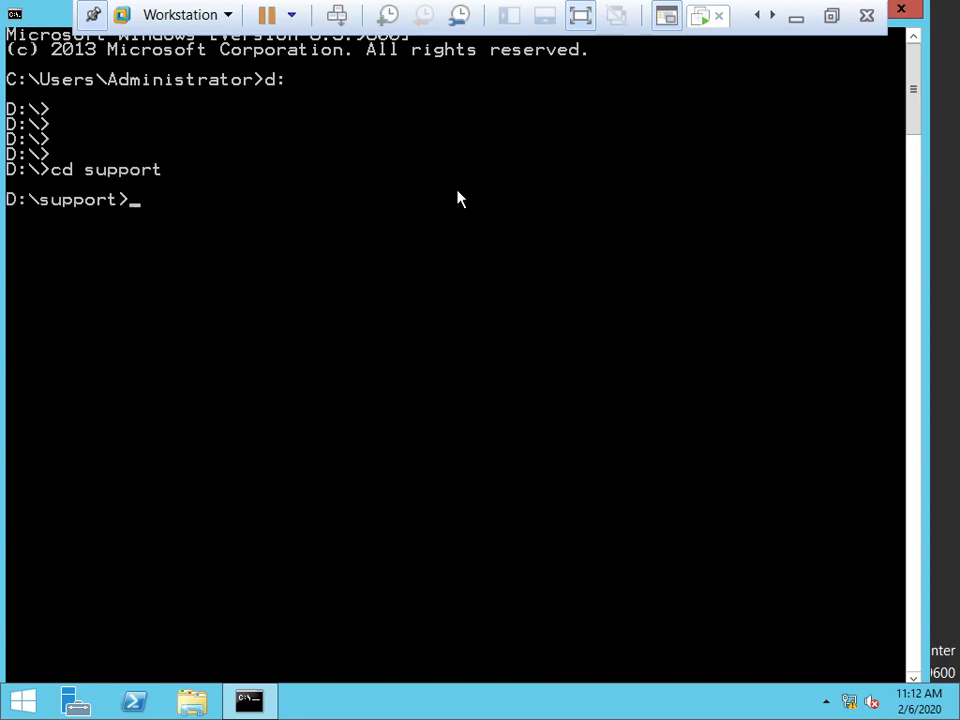
type("cd adprep")
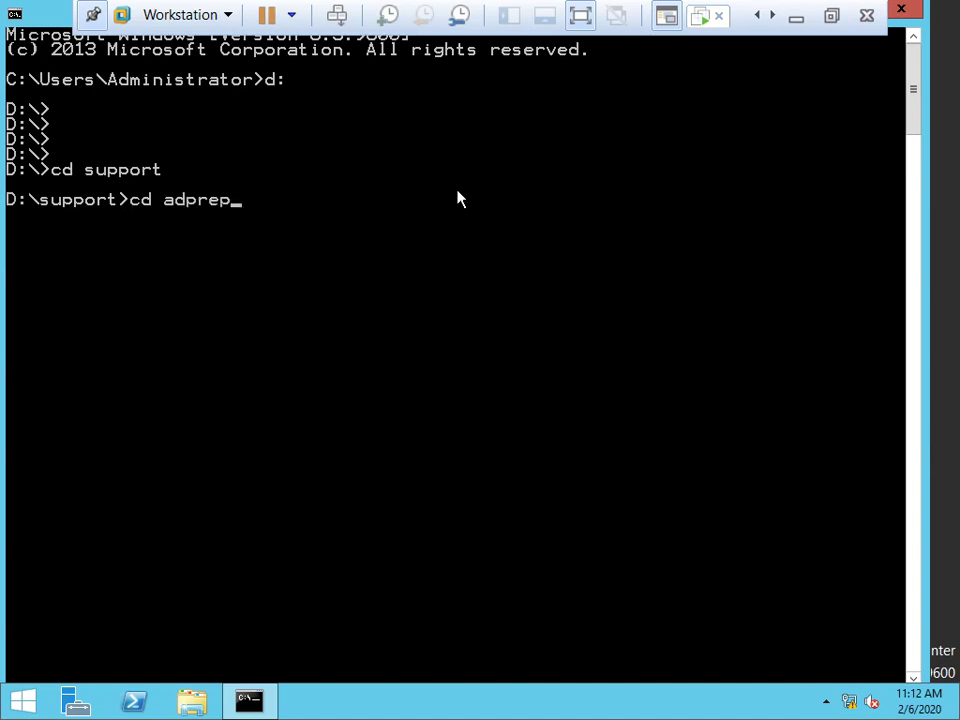
key("Return")
key("Return")
key("Return")
key("Return")
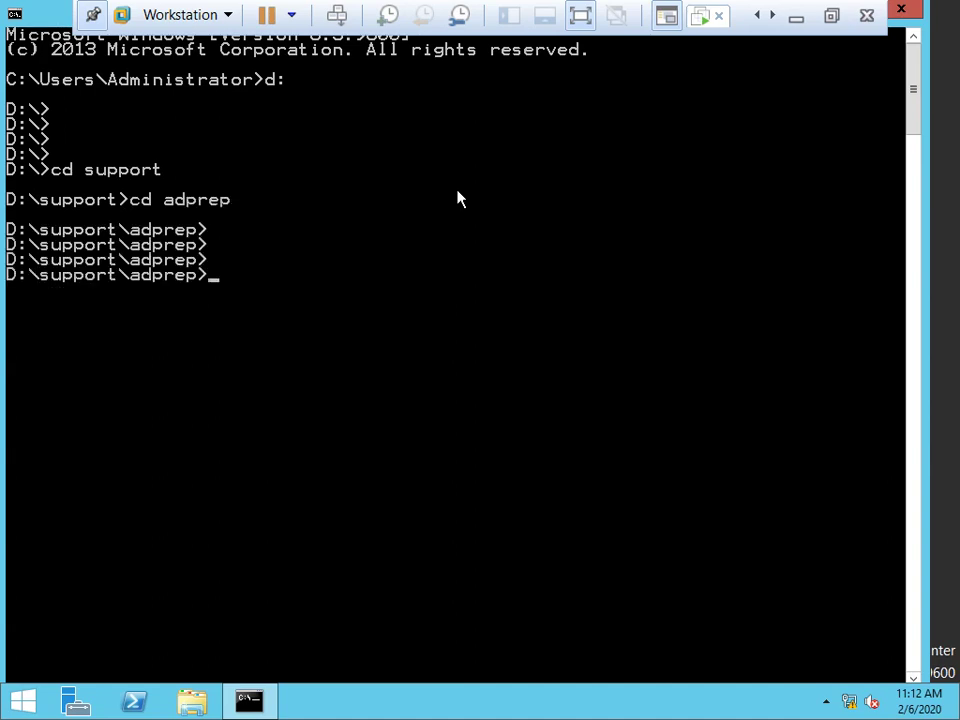
Open the disc's support folder in File Explorer, then return to the command prompt.
left_click(192, 701)
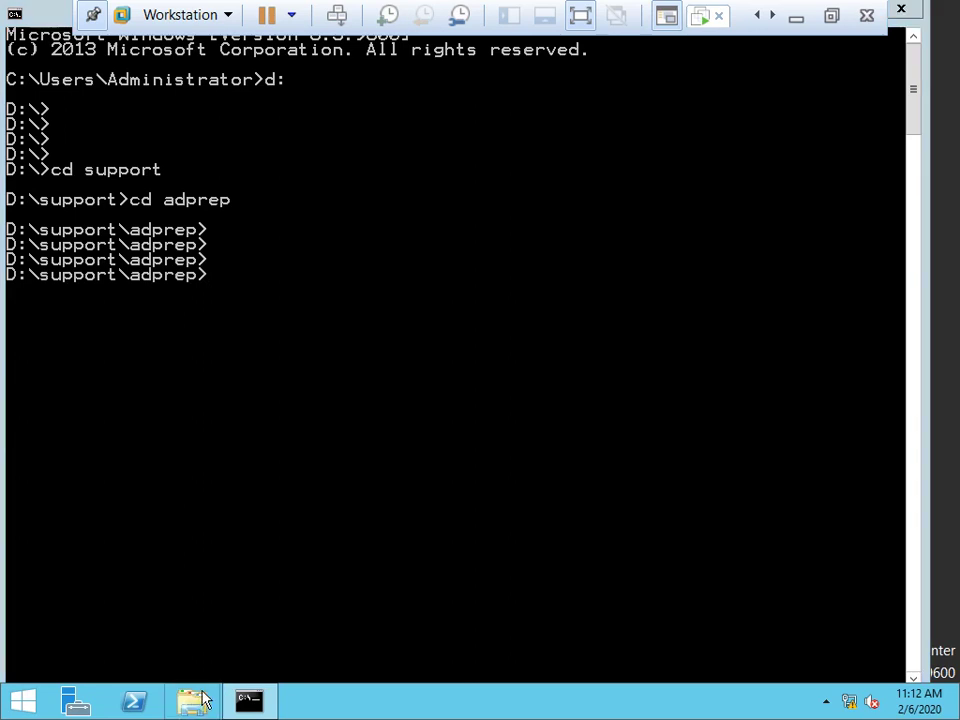
right_click(593, 398)
left_click(654, 445)
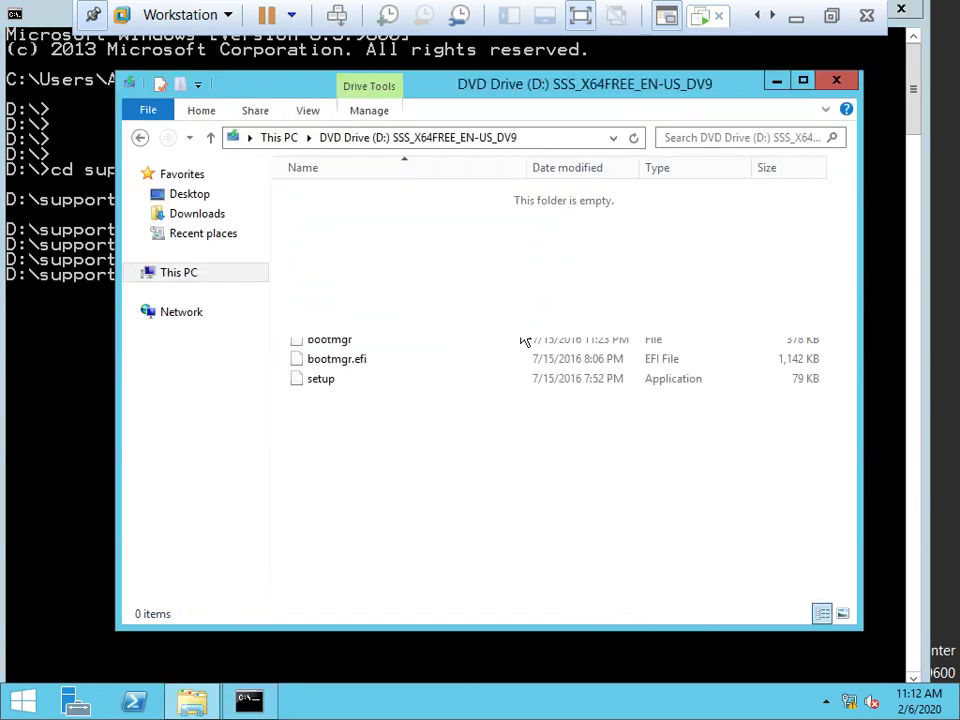
double_click(328, 301)
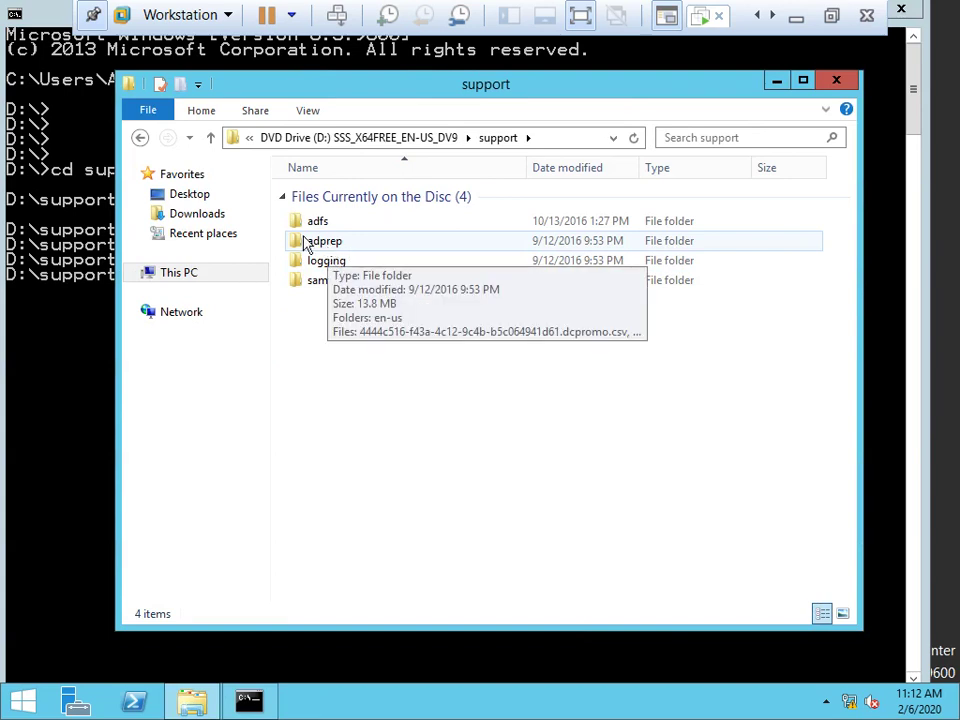
left_click(110, 348)
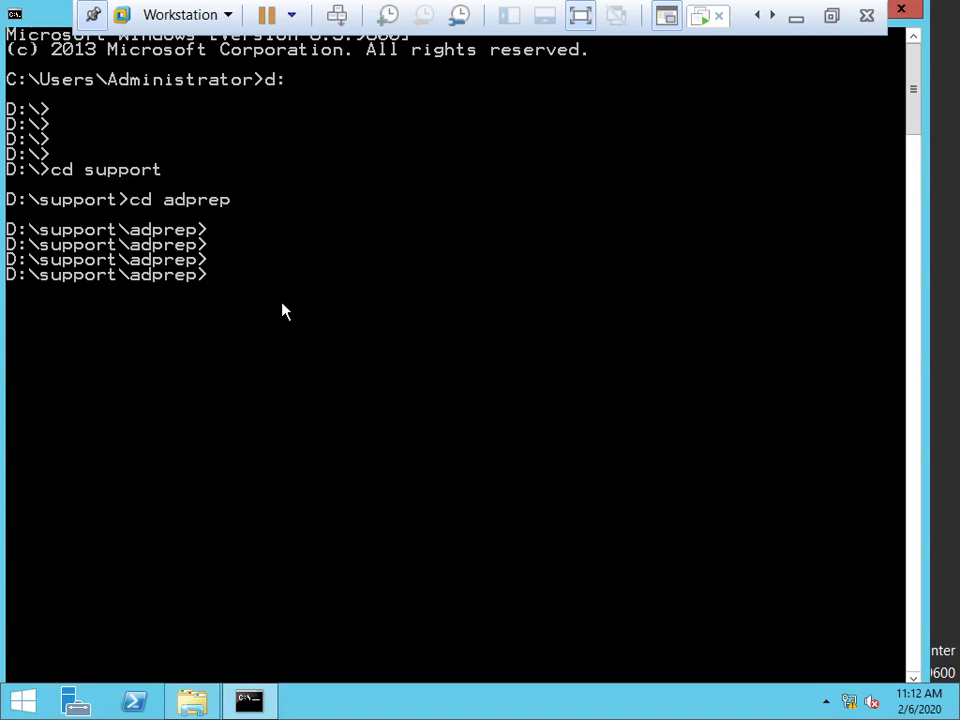
Run adprep.exe /forestprep and confirm with 'c' to upgrade the schema from 69 to 87.
type("adprep.")
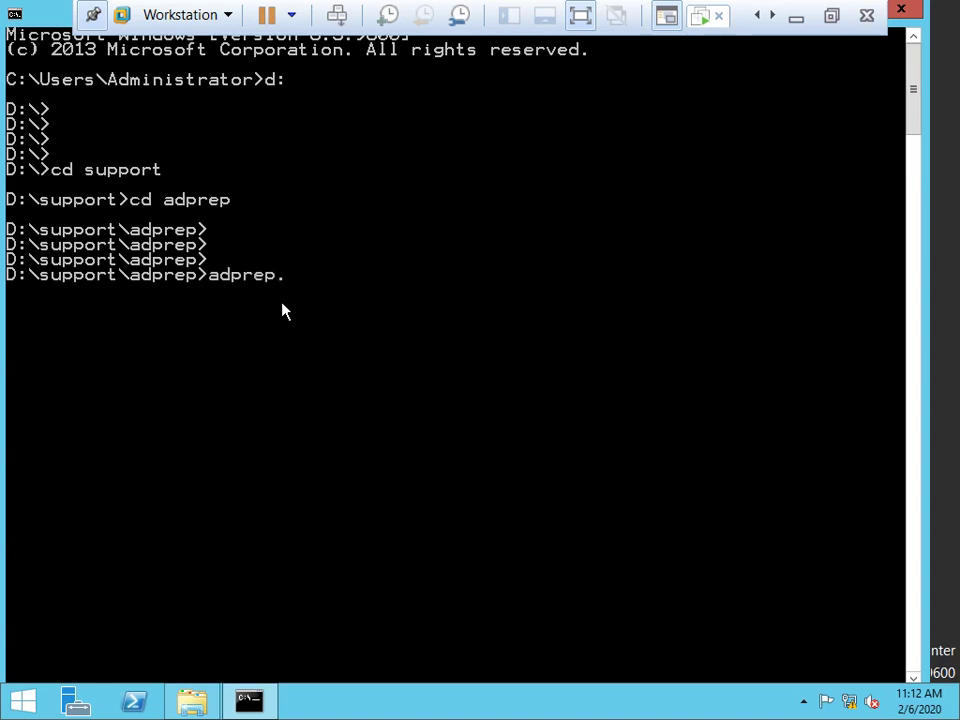
type("exe /forest")
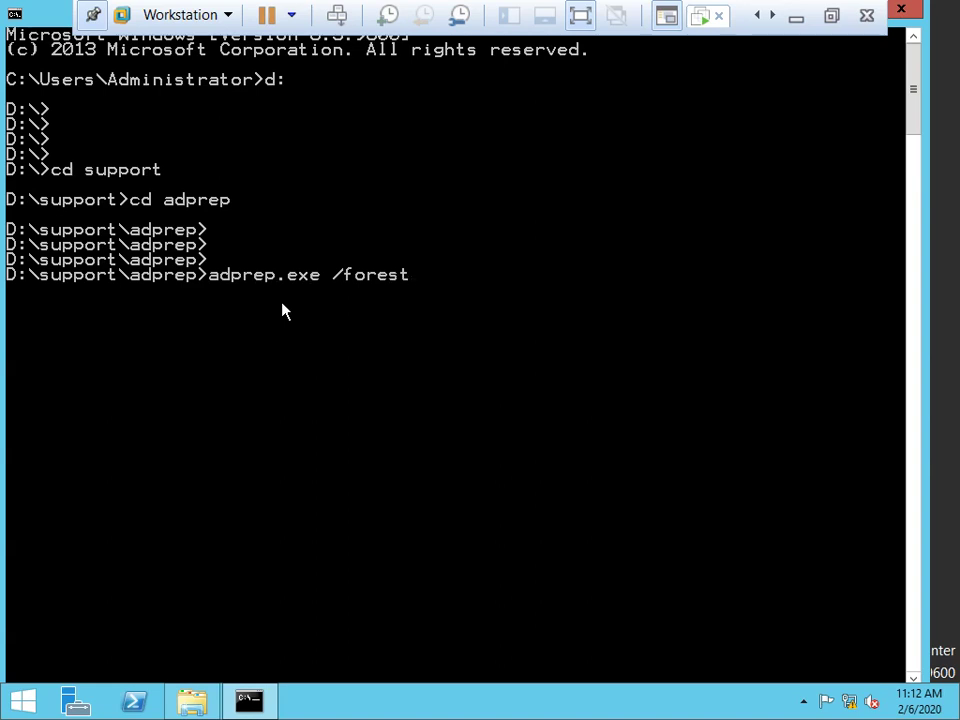
type("prep")
key("Return")
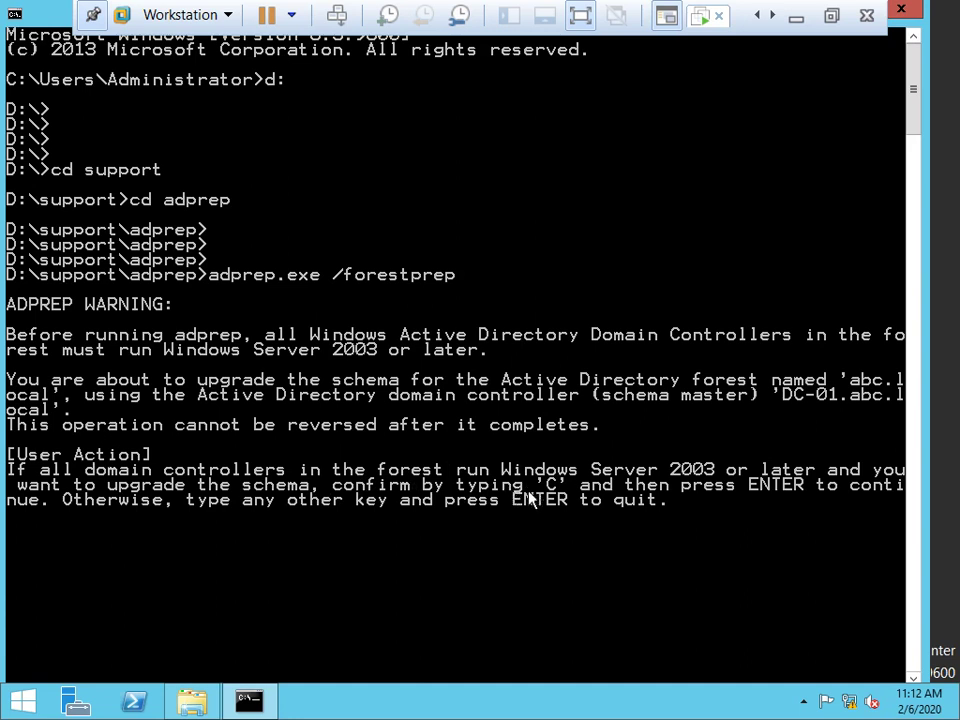
type("c")
key("Return")
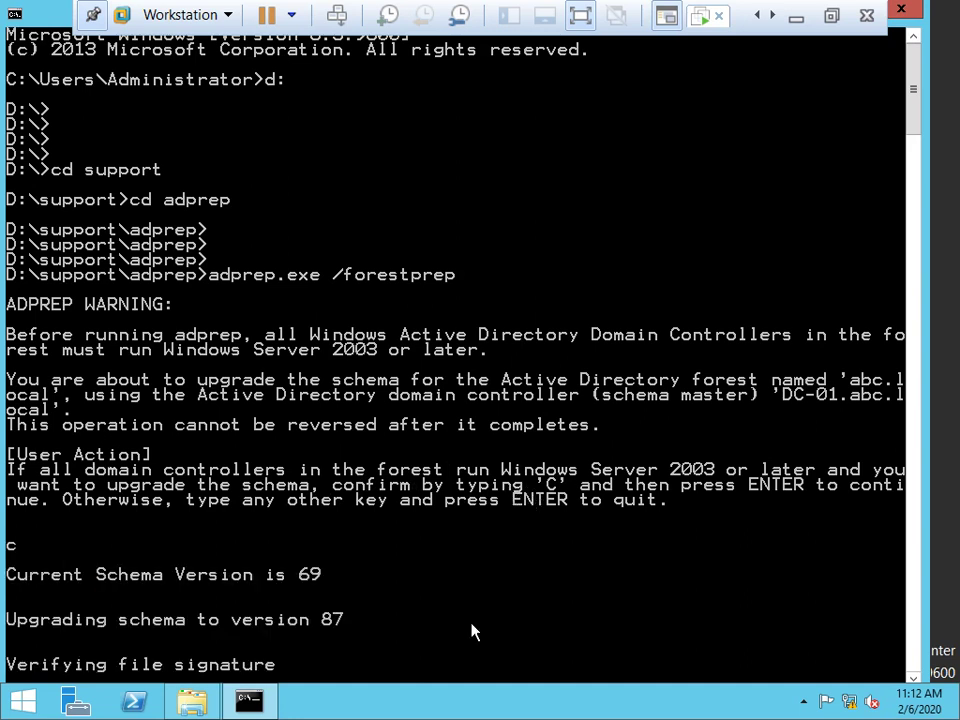
scroll(504, 383, "down", 4)
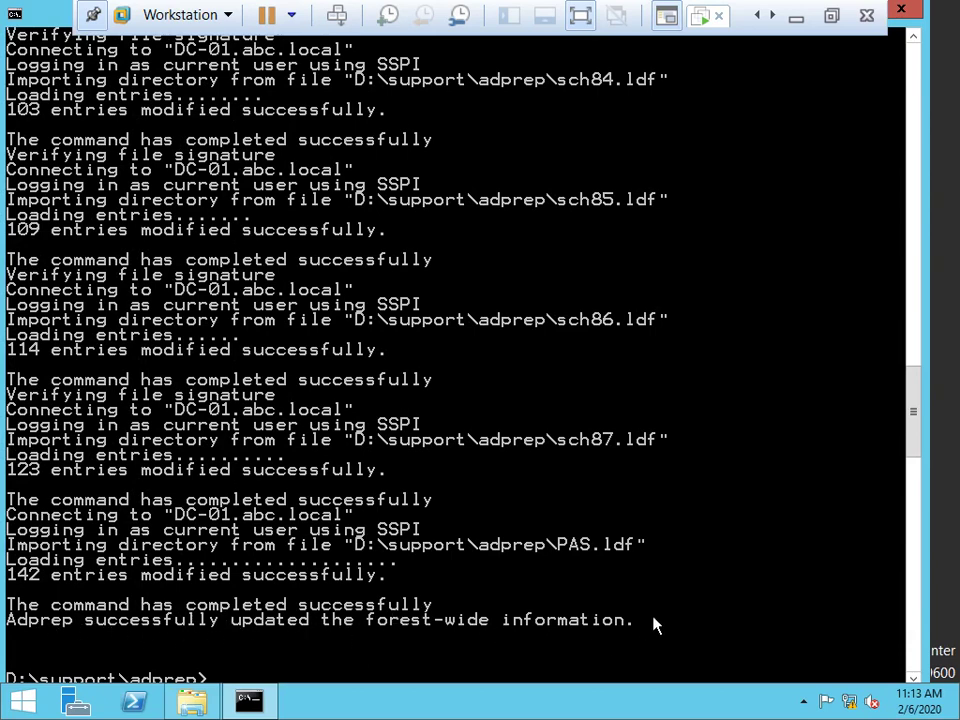
scroll(655, 625, "down", 3)
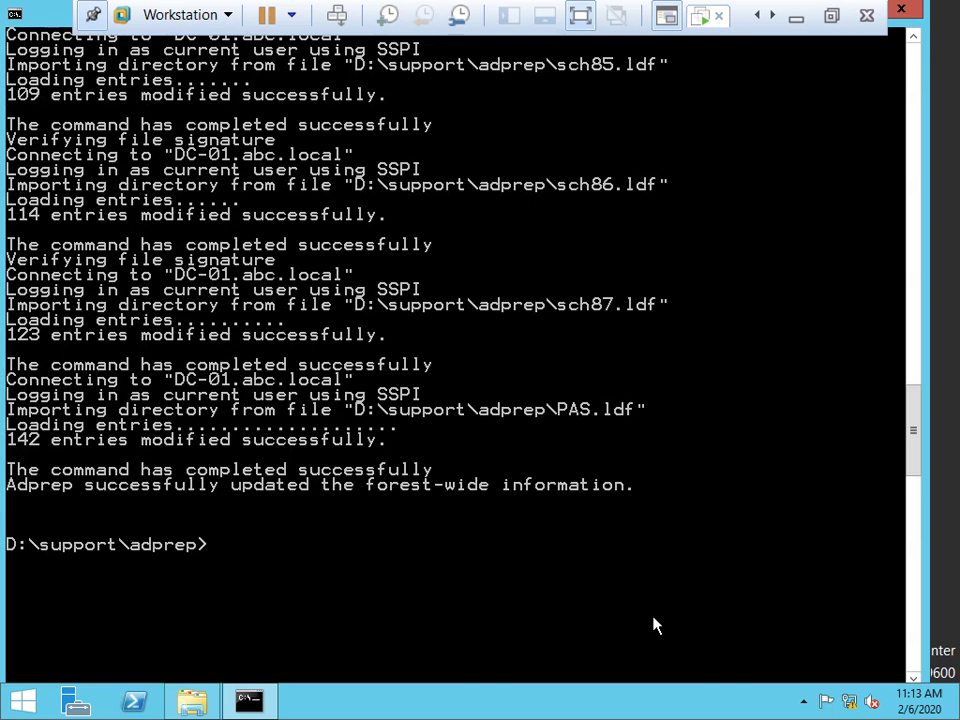
Edit the recalled command into adprep.exe /domainprep and run it.
key("Up")
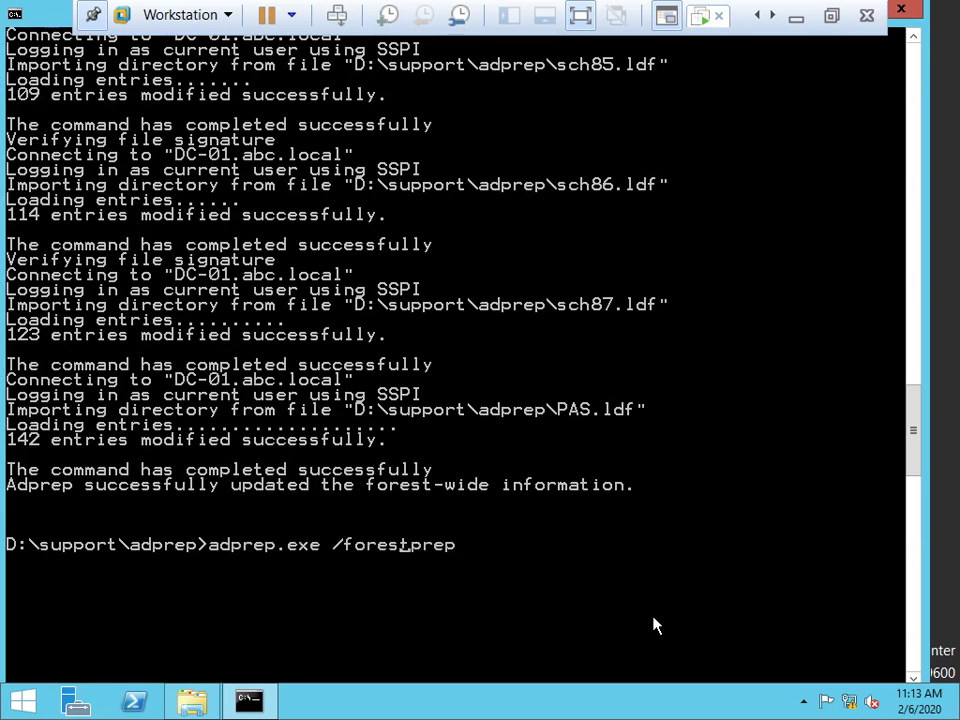
key("BackSpace")
key("BackSpace")
key("BackSpace")
key("BackSpace")
key("BackSpace")
key("BackSpace")
type("domain")
key("Return")
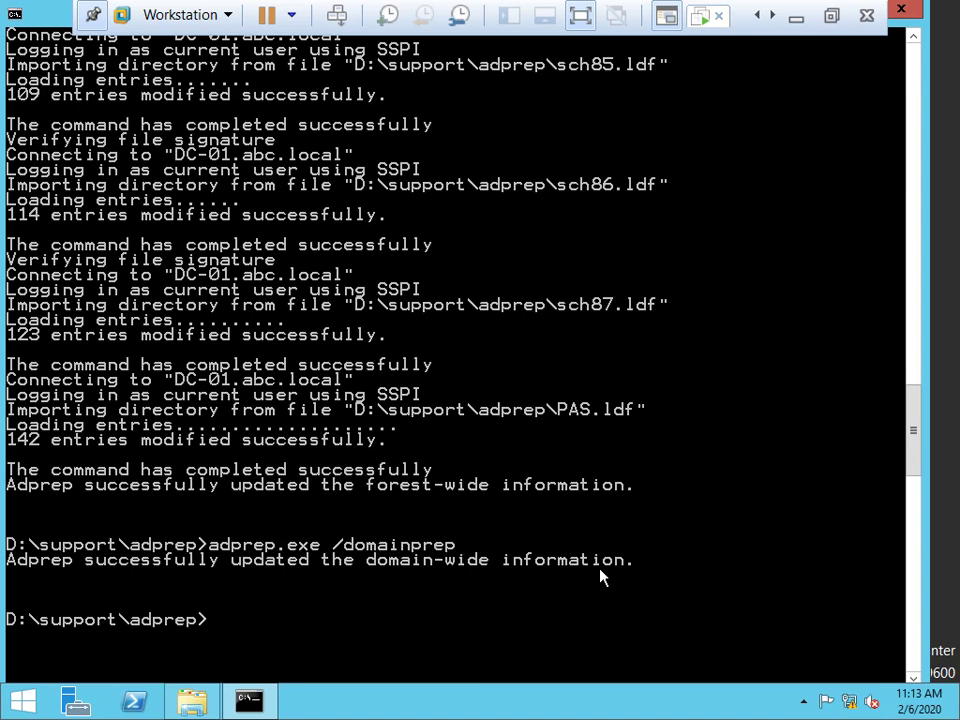
Exit the command prompt, close the support folder window, and relaunch regedit.
type("exit")
key("Return")
left_click(836, 80)
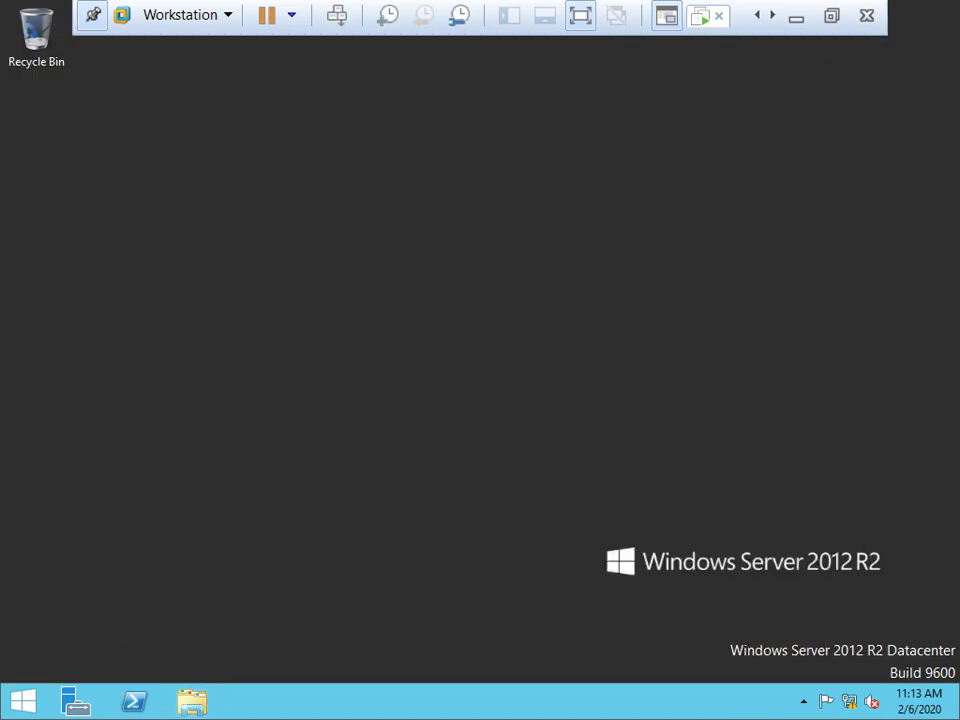
key("super+r")
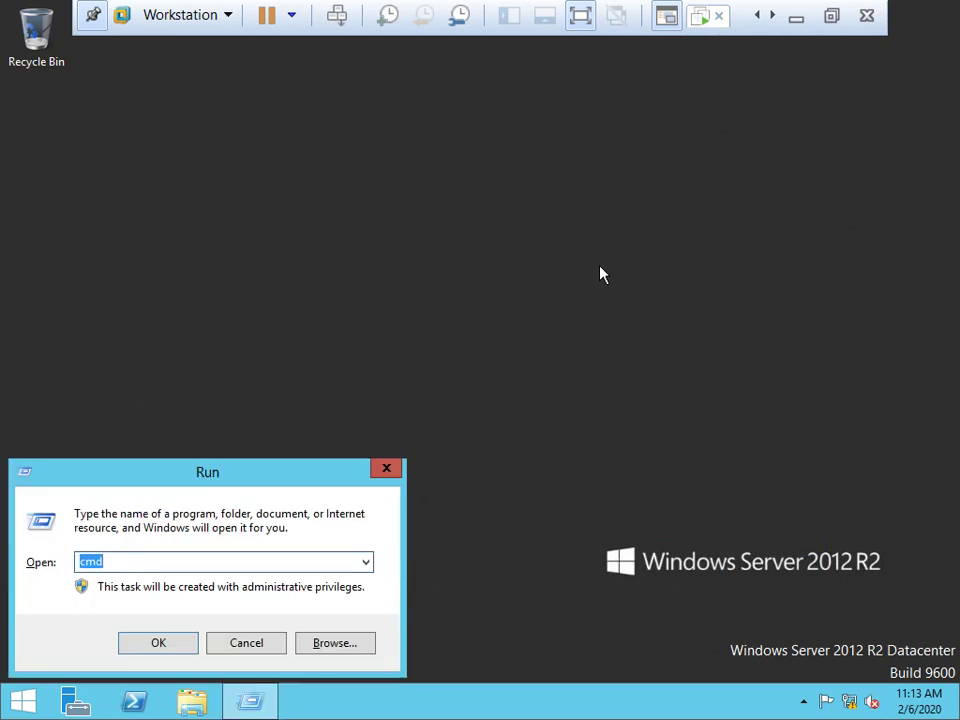
type("ref")
key("BackSpace")
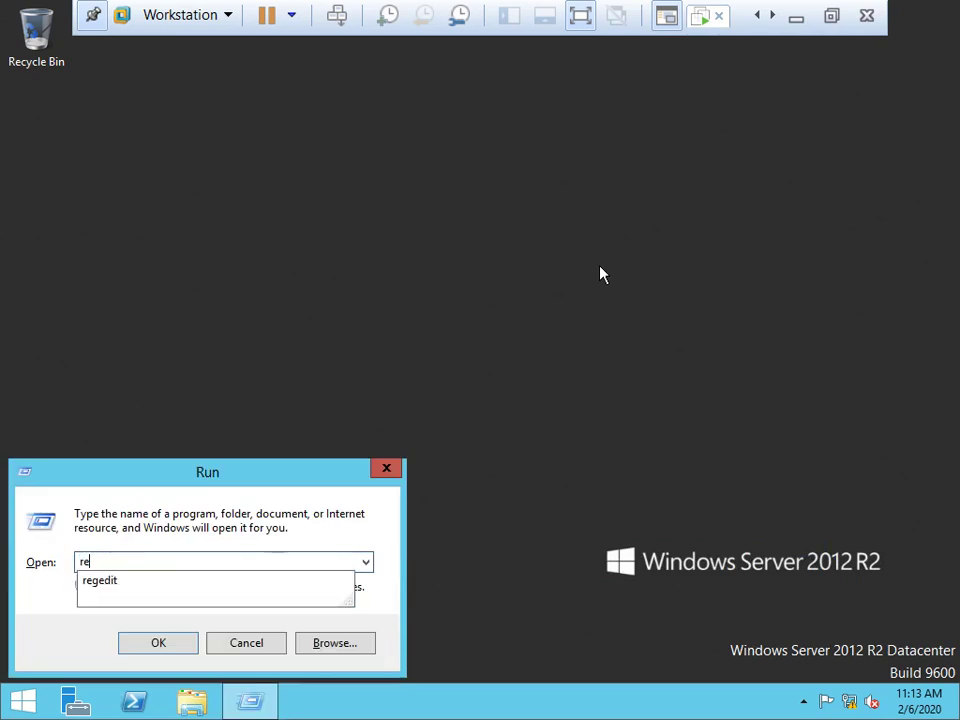
type("g")
key("Down")
key("Return")
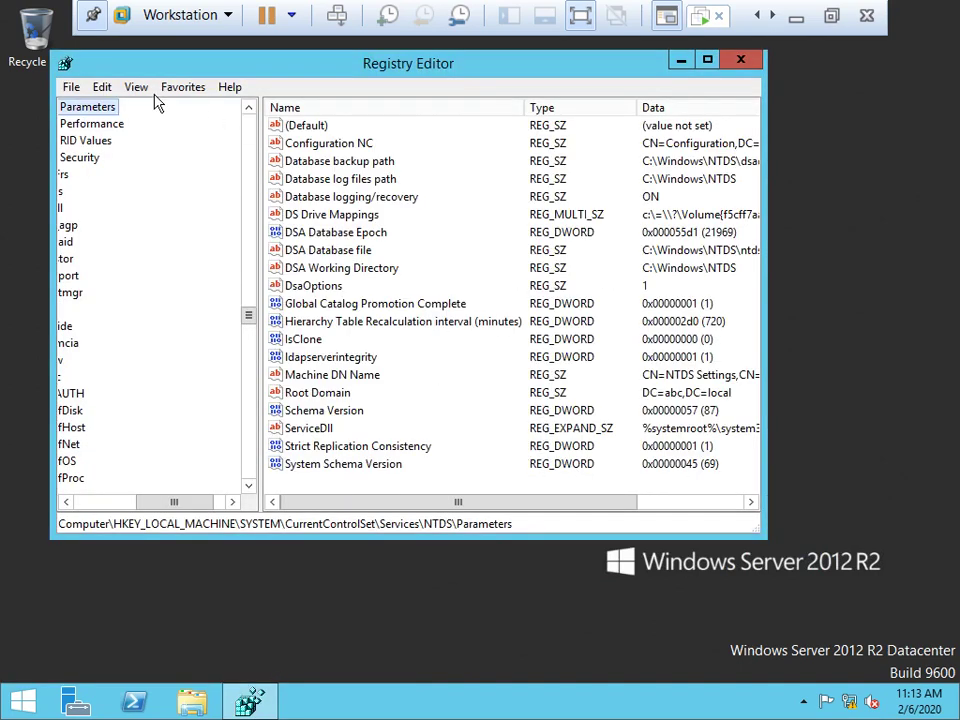
Collapse NTDS, Services, CurrentControlSet, SYSTEM and HKEY_LOCAL_MACHINE back to the top-level hives.
left_click_drag(205, 501, 143, 501)
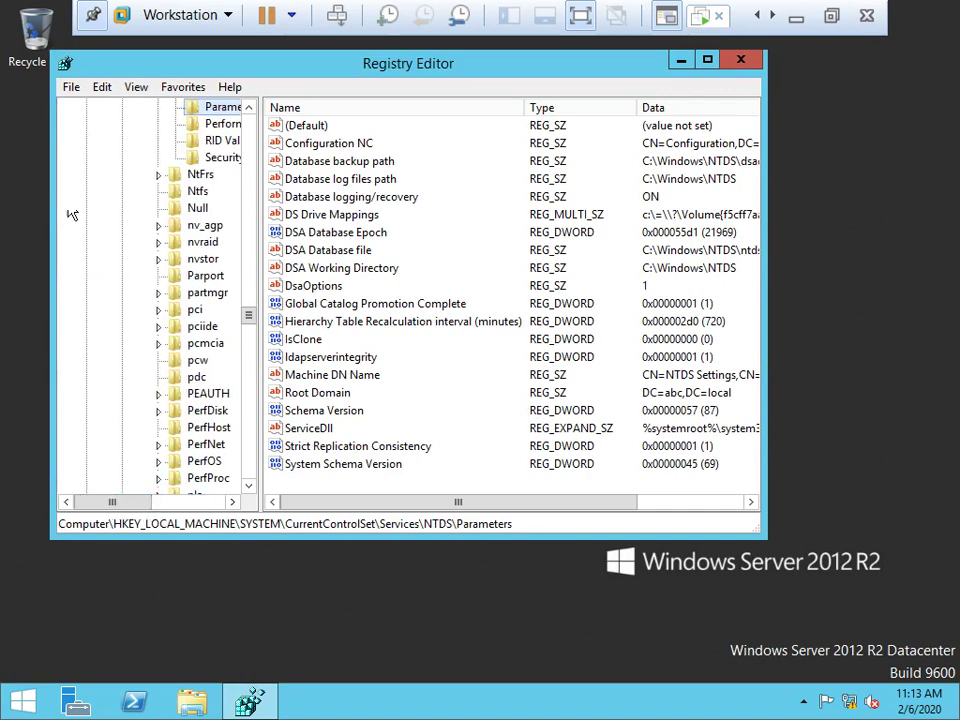
scroll(160, 183, "up", 4)
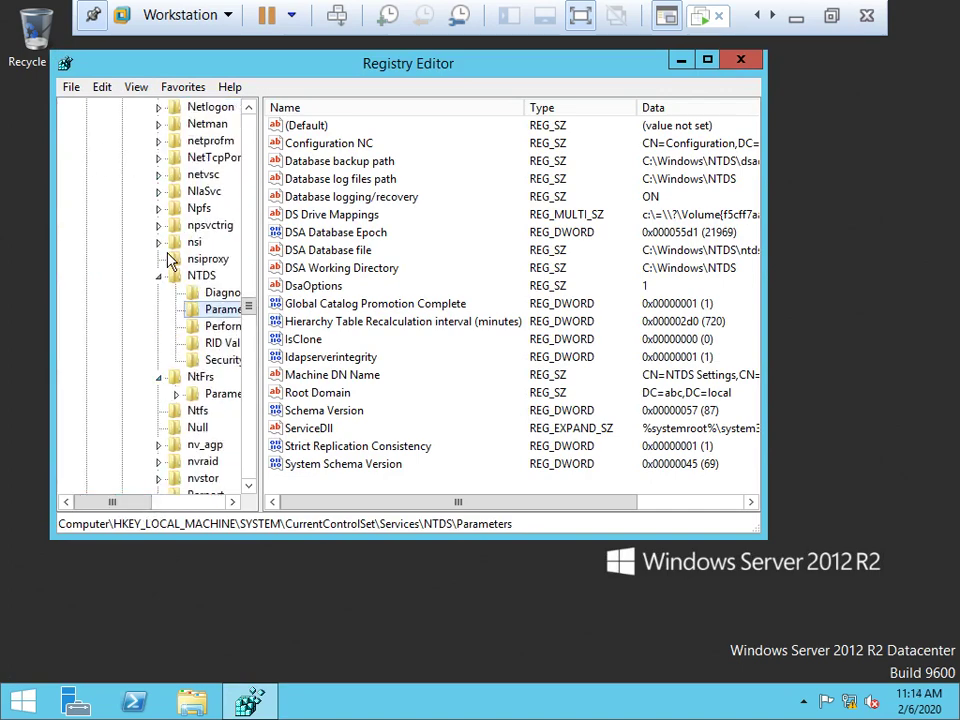
left_click(159, 283)
scroll(163, 290, "up", 20)
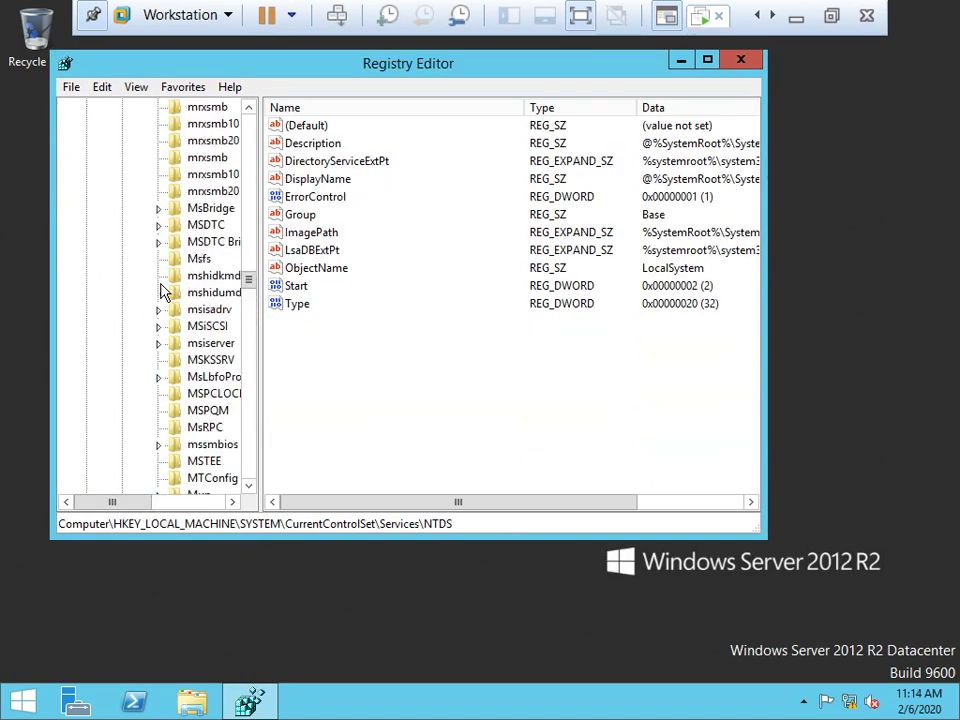
scroll(163, 290, "up", 20)
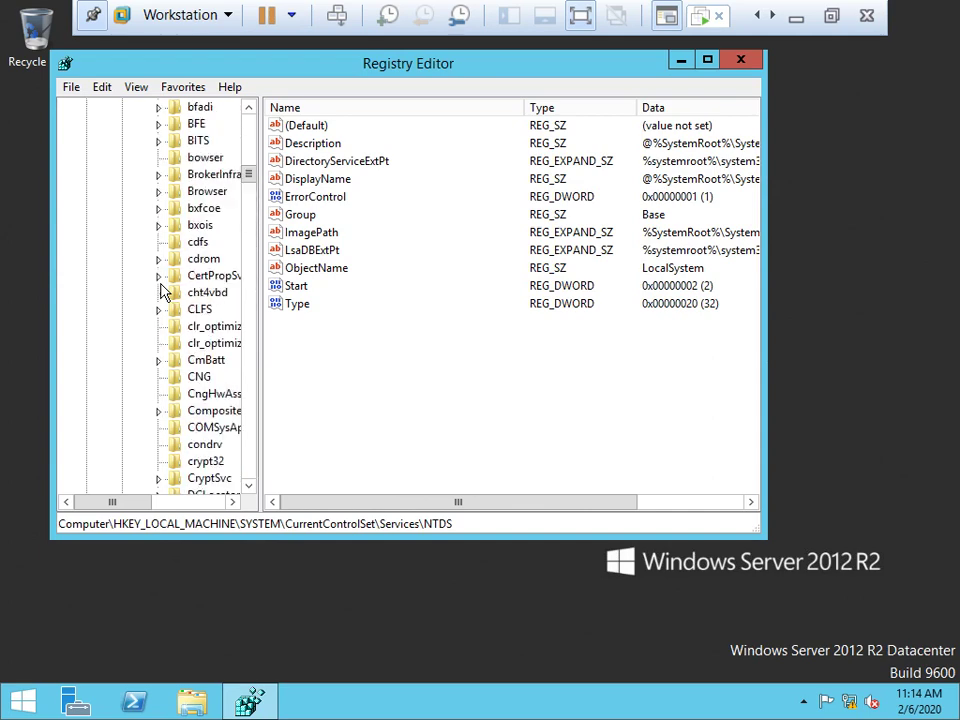
left_click(141, 225)
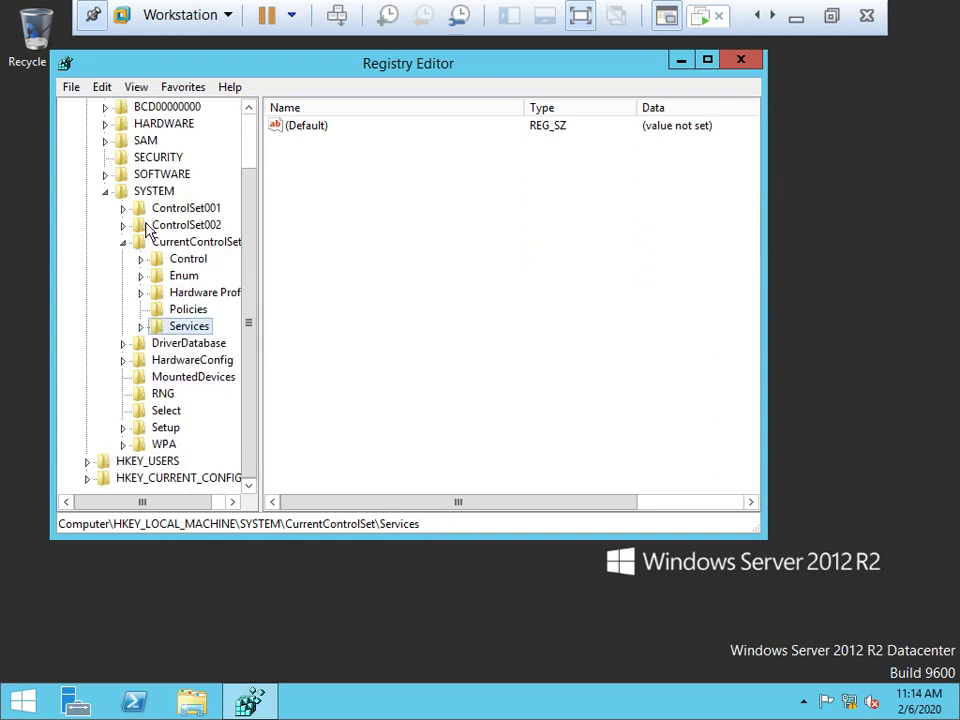
left_click(123, 242)
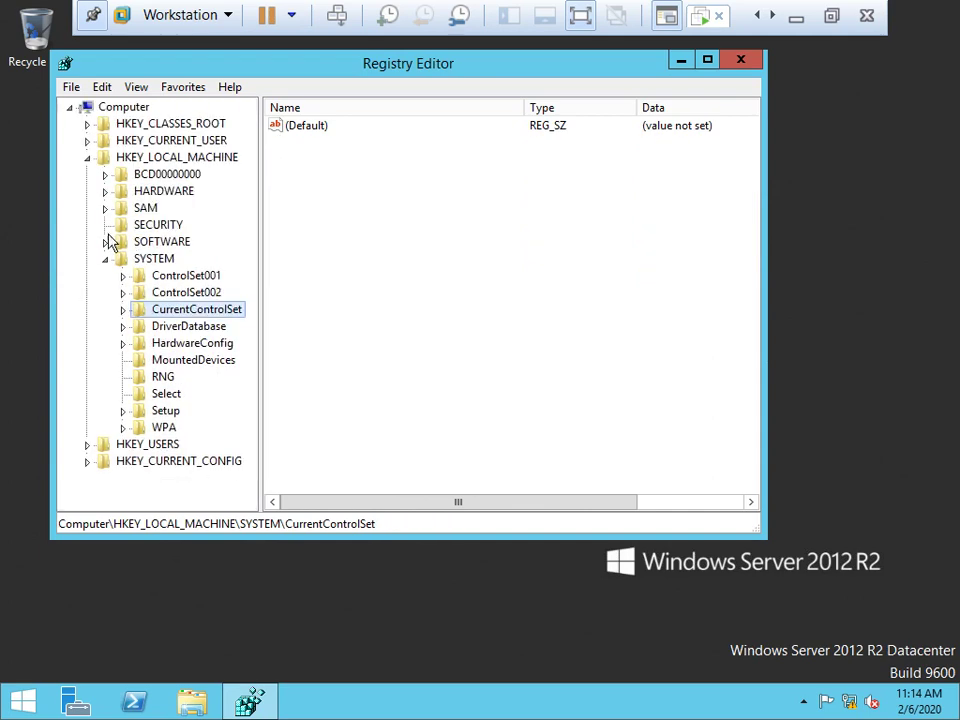
left_click(105, 259)
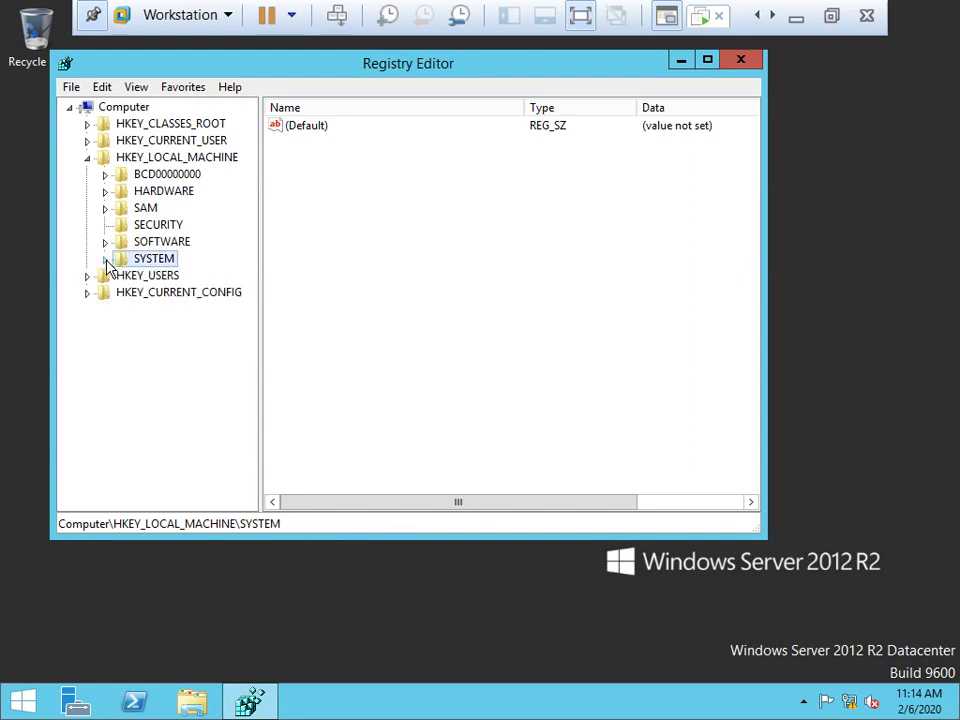
left_click(87, 158)
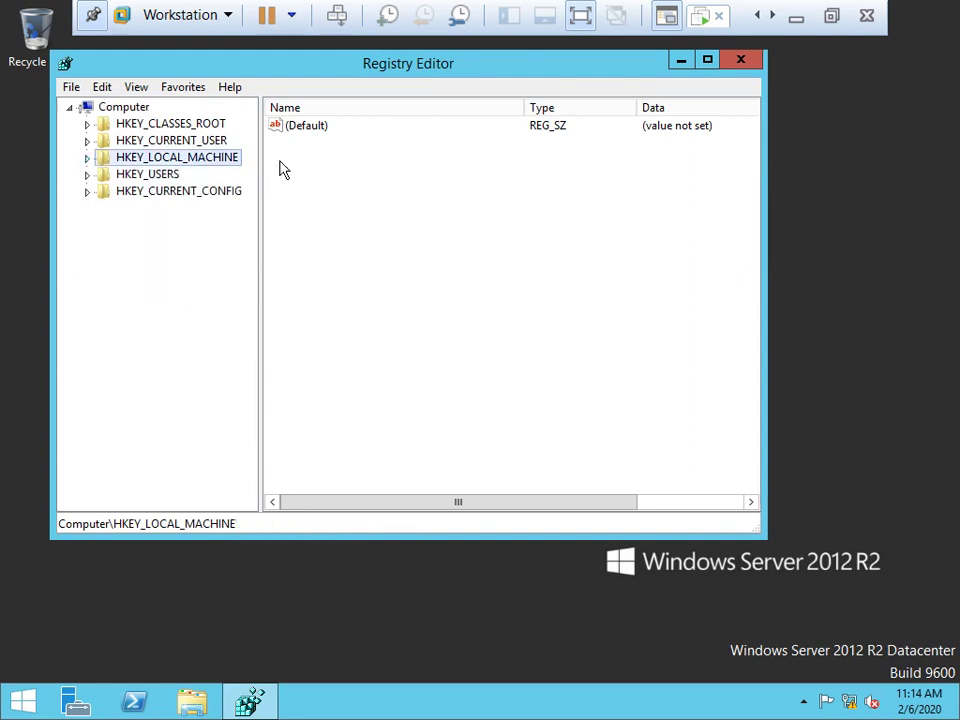
Refresh the Registry Editor view from its menu.
right_click(129, 161)
right_click(441, 227)
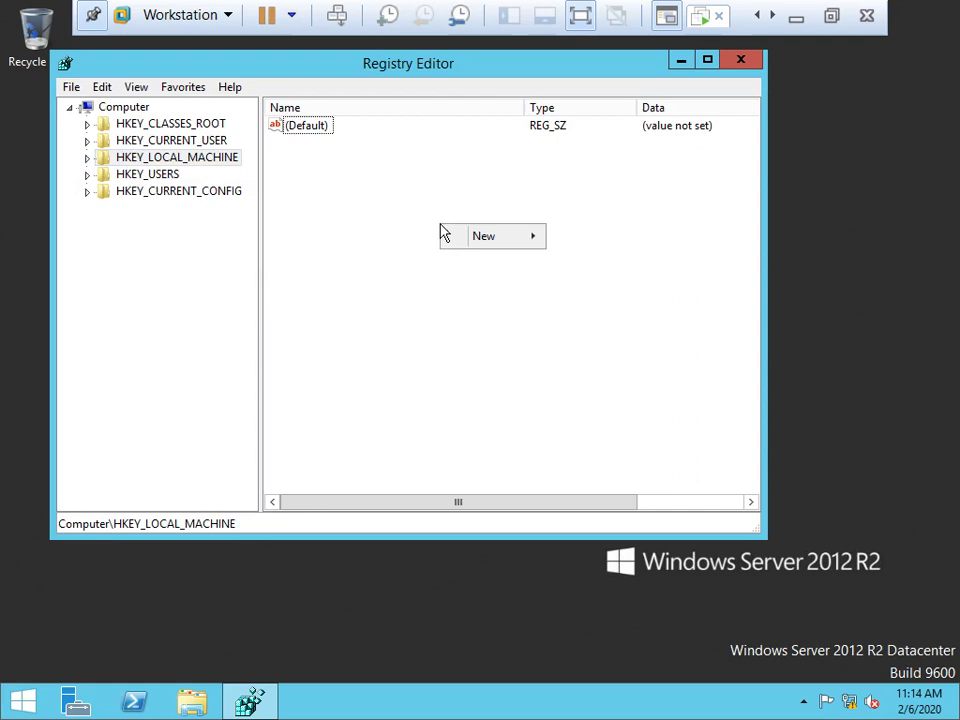
left_click(454, 311)
left_click(135, 88)
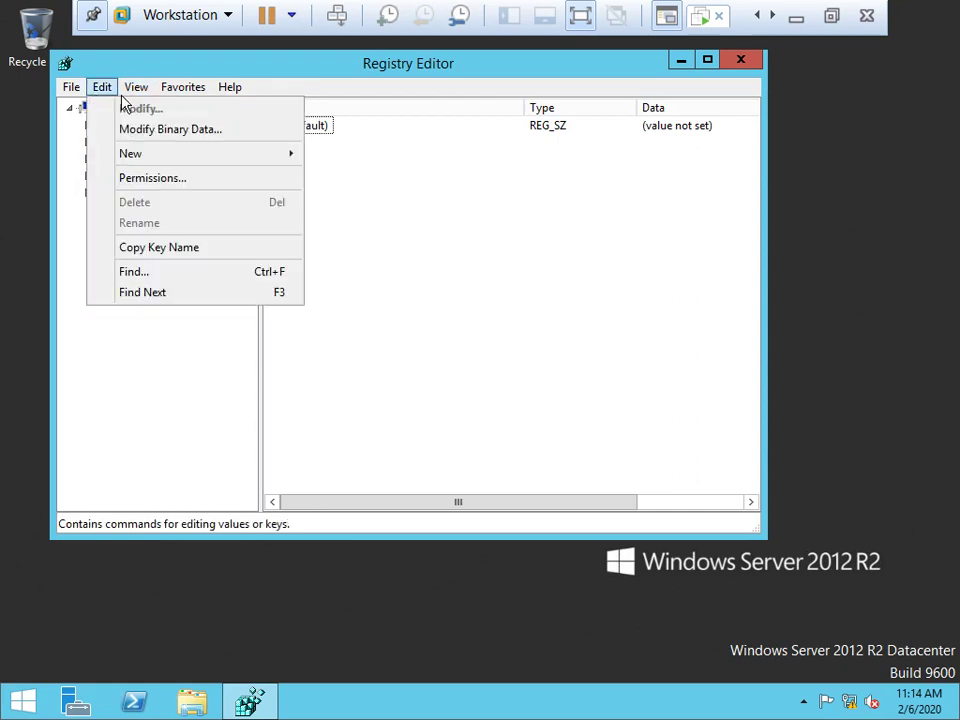
left_click(169, 183)
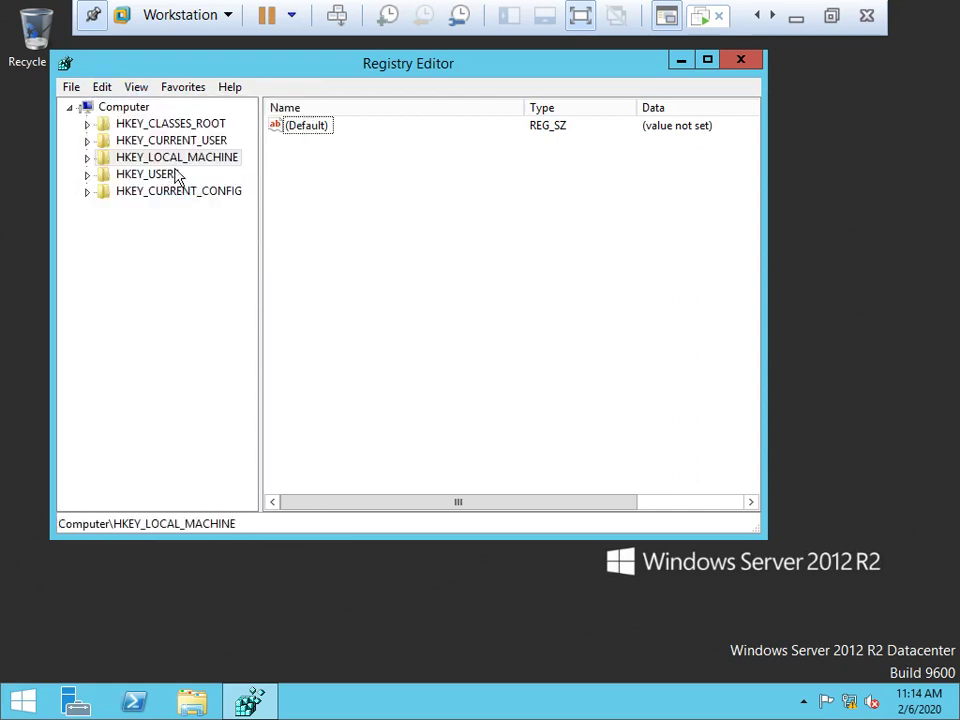
Expand HKLM > SYSTEM > CurrentControlSet > Services > NTDS and select its Parameters key.
left_click(88, 160)
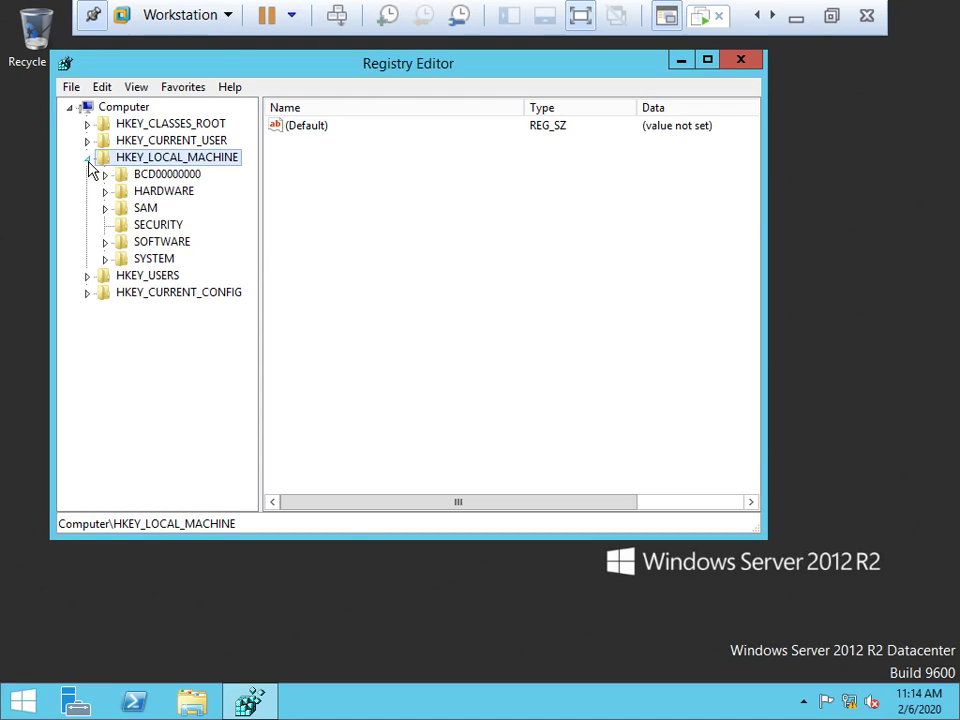
left_click(106, 259)
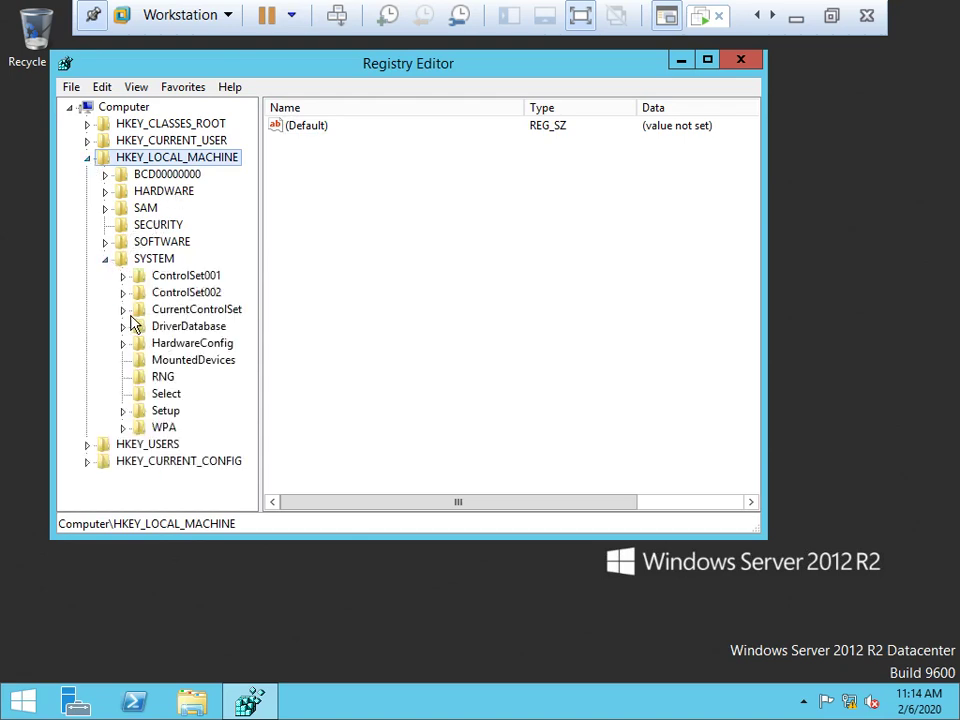
left_click(123, 309)
left_click(142, 394)
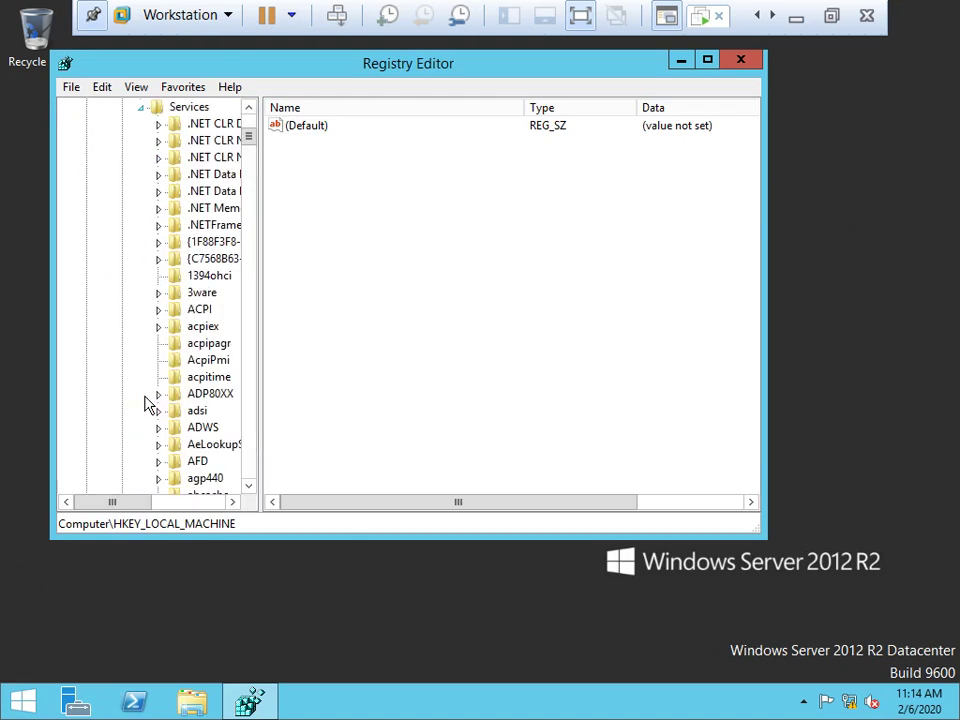
scroll(205, 437, "down", 1)
left_click(204, 430)
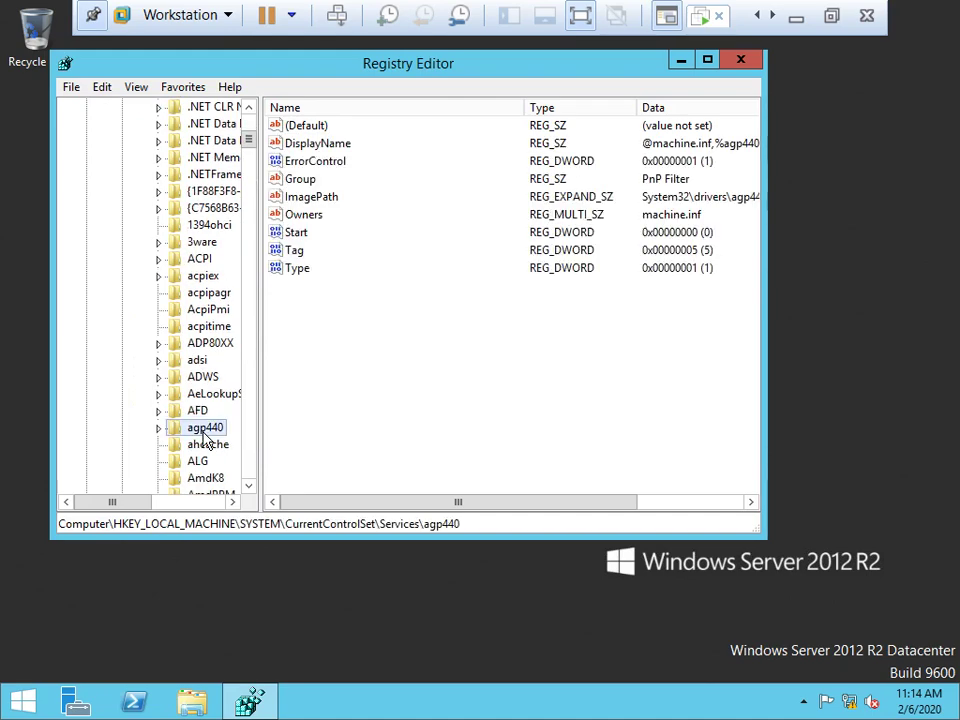
type("ntds")
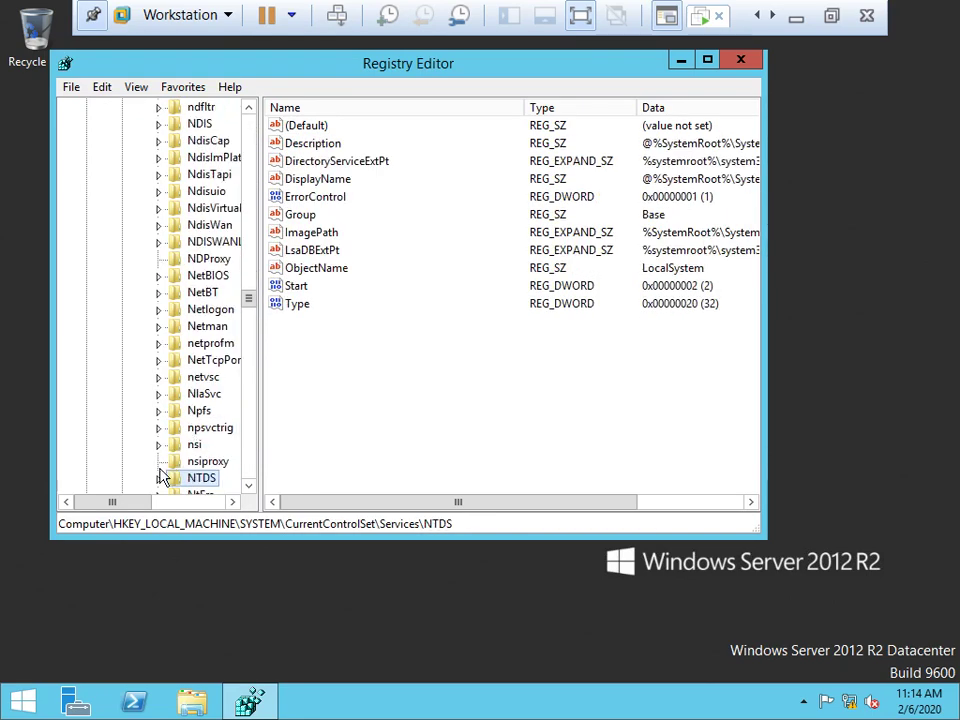
left_click(158, 478)
left_click(212, 428)
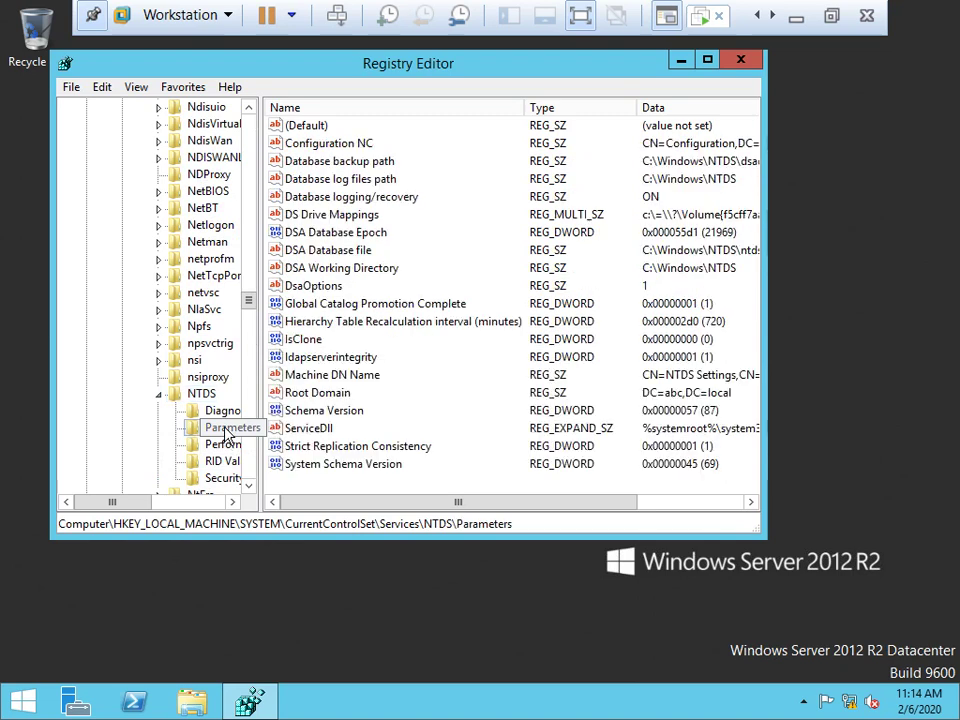
Inspect the System Schema Version value (69) under NTDS Parameters.
left_click(356, 466)
right_click(357, 468)
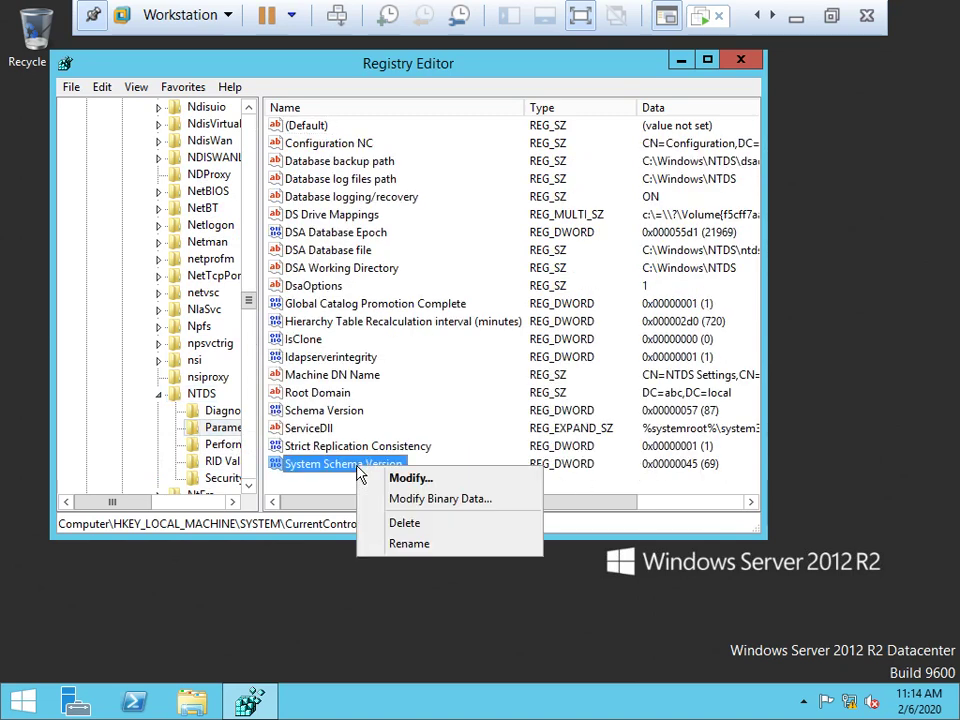
left_click(295, 497)
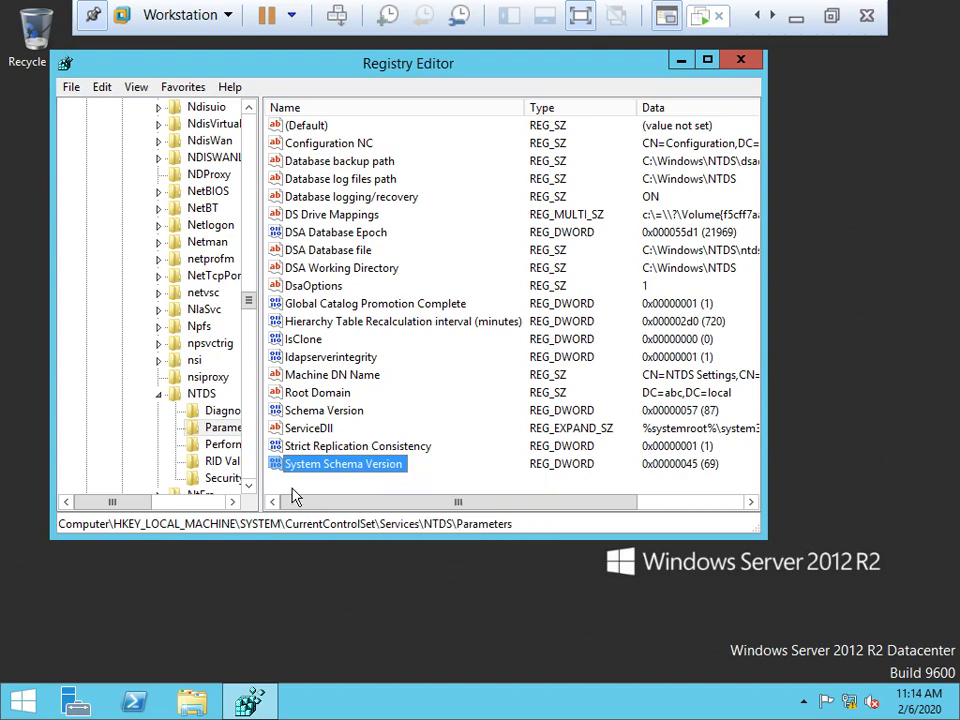
left_click(295, 497)
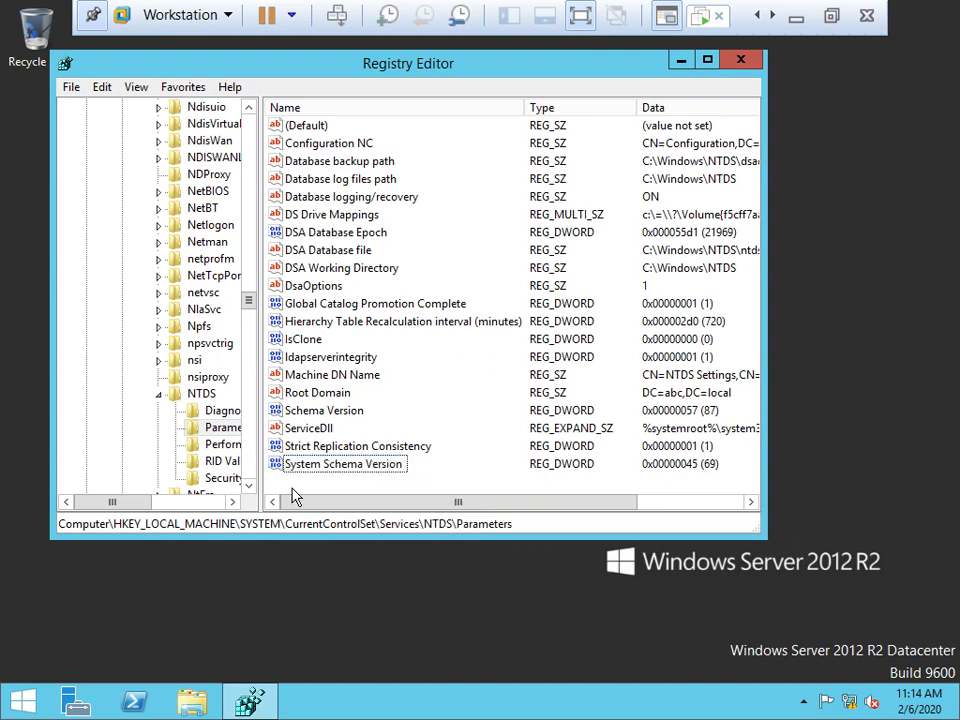
left_click(218, 427)
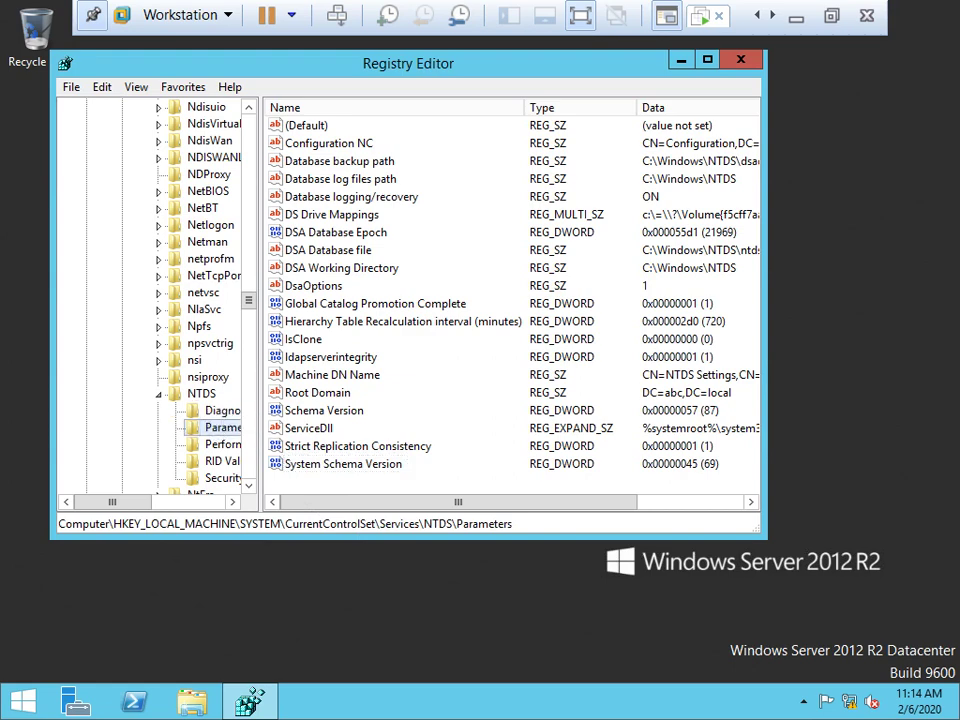
Refresh the registry, select Schema Version (87), and close Registry Editor.
left_click(137, 88)
left_click(170, 181)
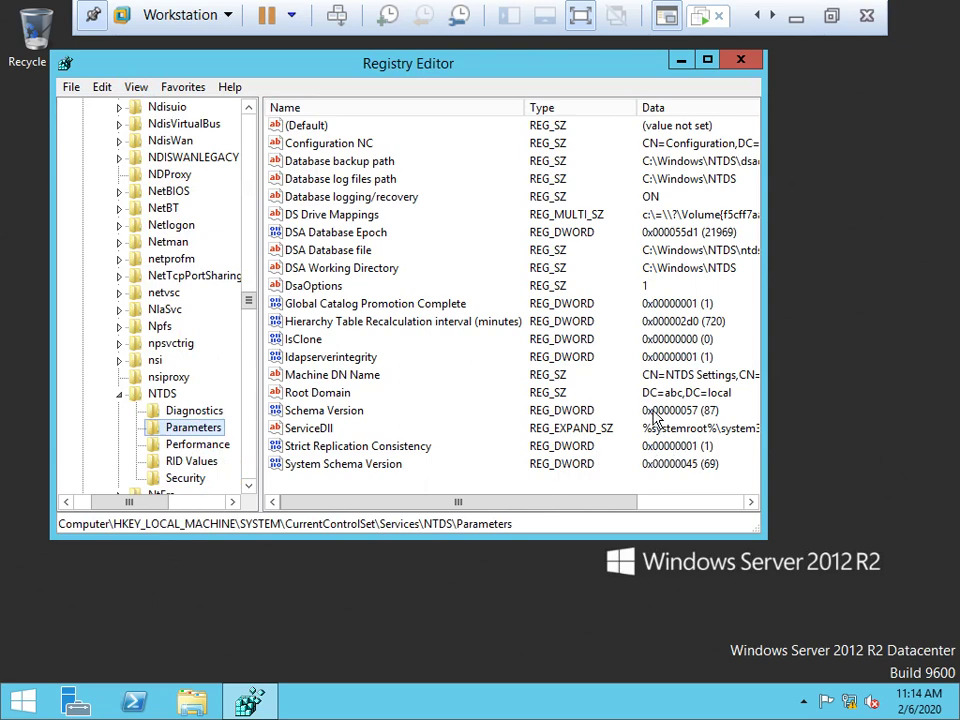
key("Tab")
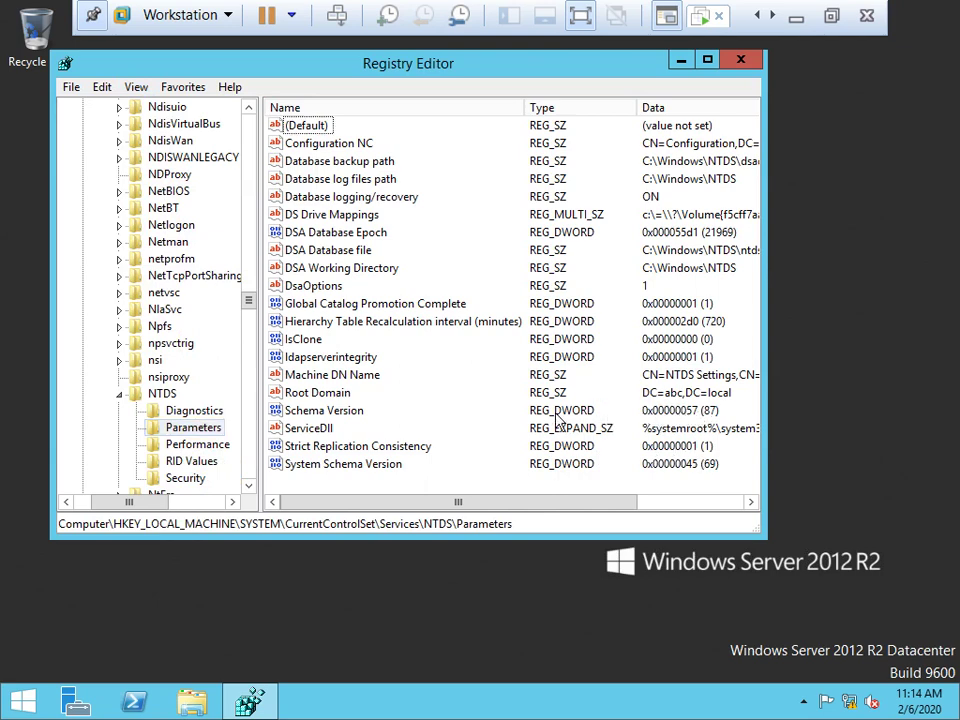
left_click(326, 411)
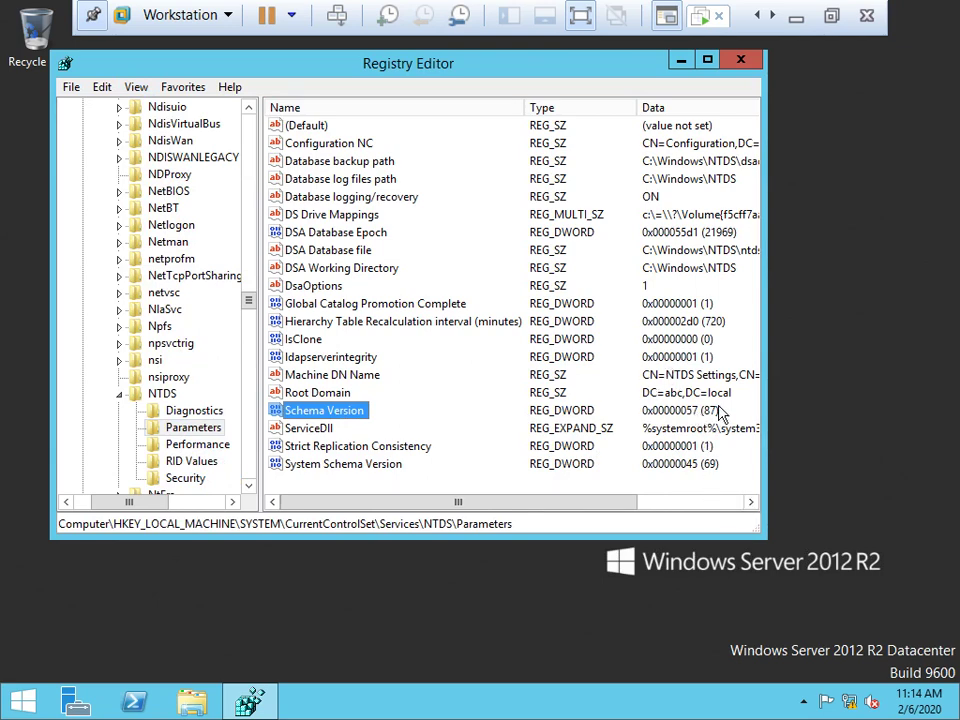
left_click(740, 61)
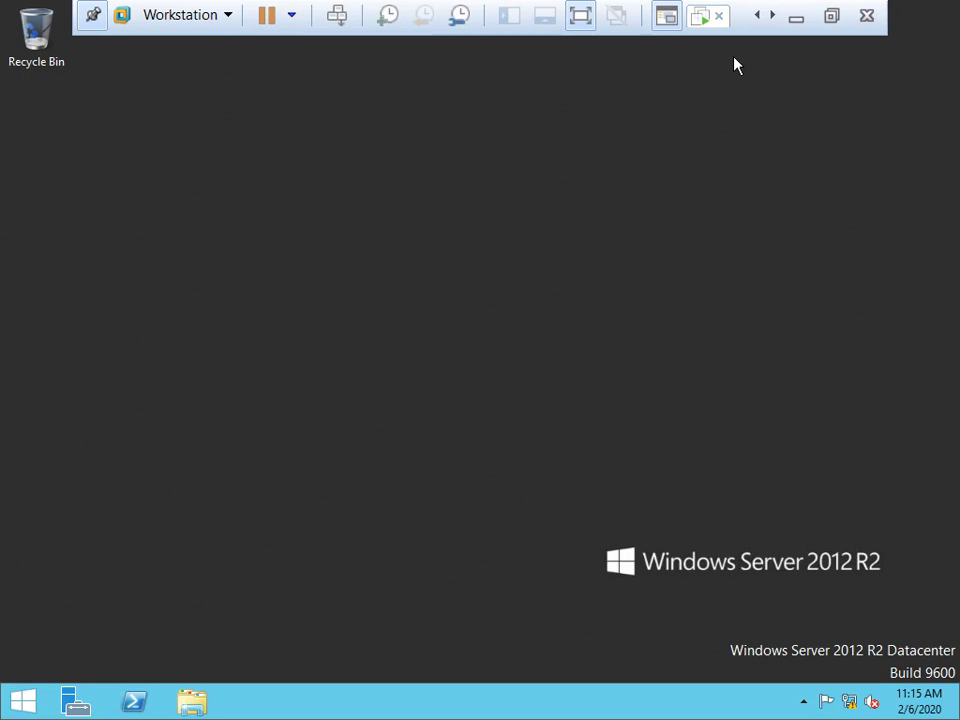
Run Windows Server 2016 Setup from DVD Drive (D:) in This PC, then close This PC.
left_click(192, 702)
left_click(602, 401)
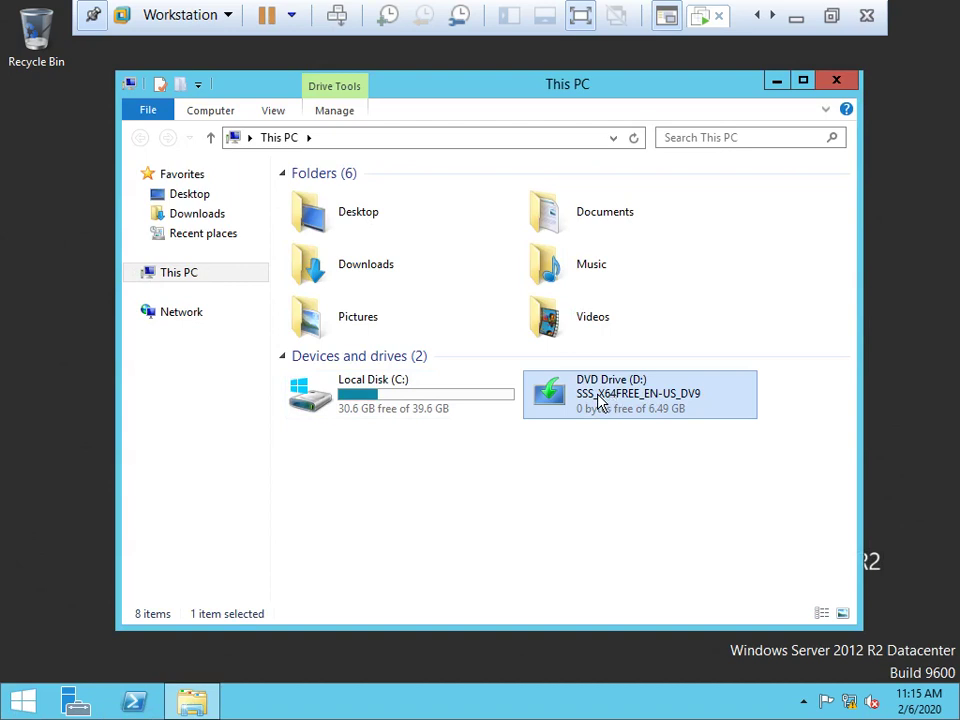
double_click(600, 401)
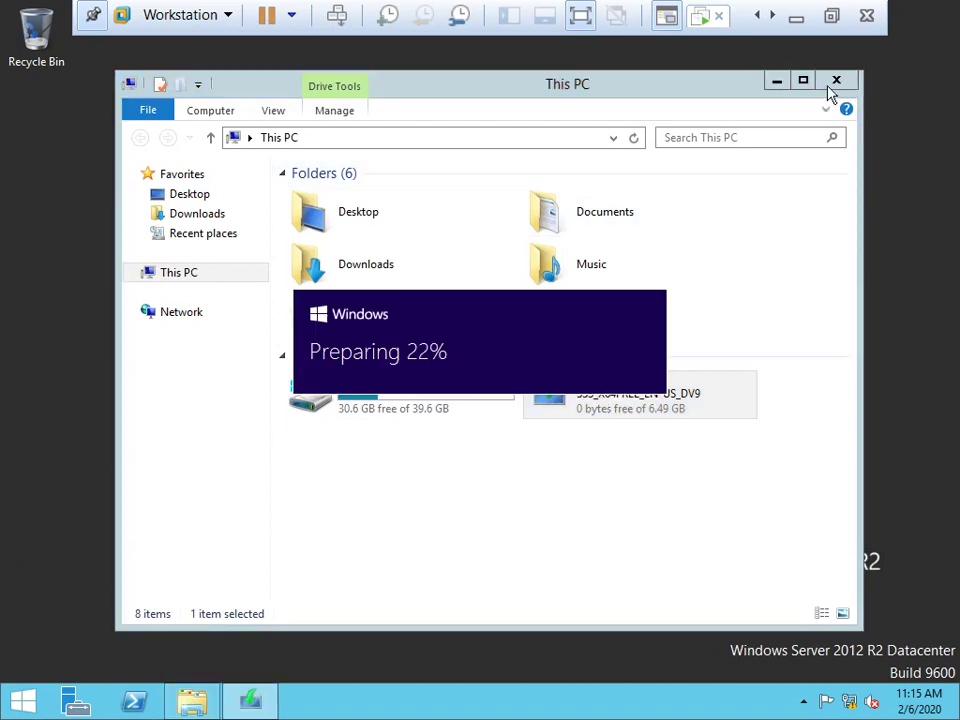
left_click(836, 81)
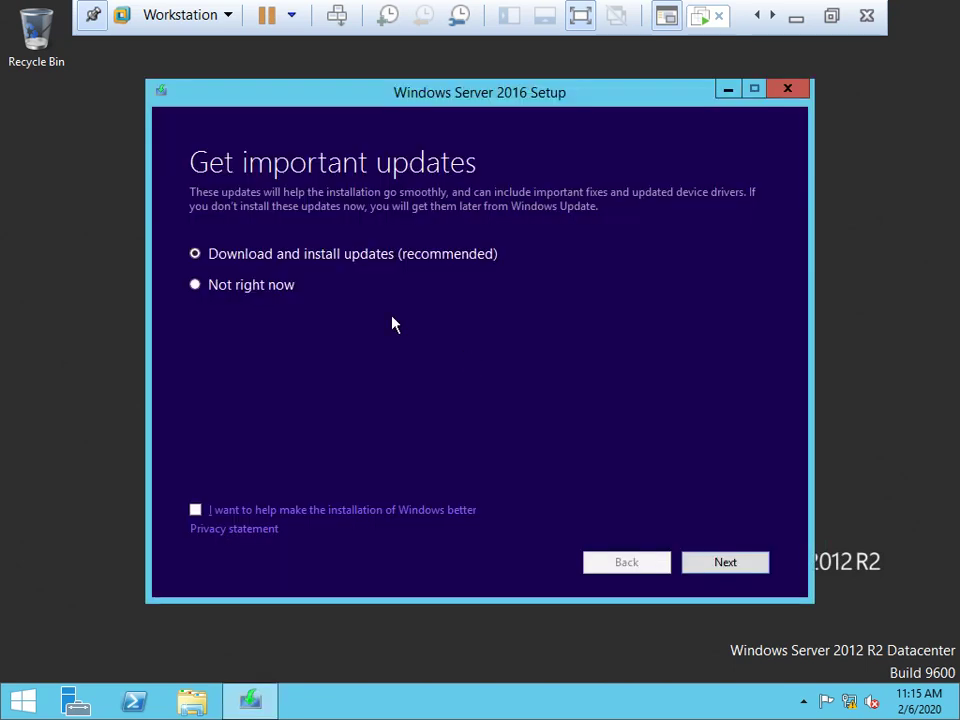
Skip updates with 'Not right now', then select Datacenter Evaluation (Desktop Experience) and continue.
left_click(231, 287)
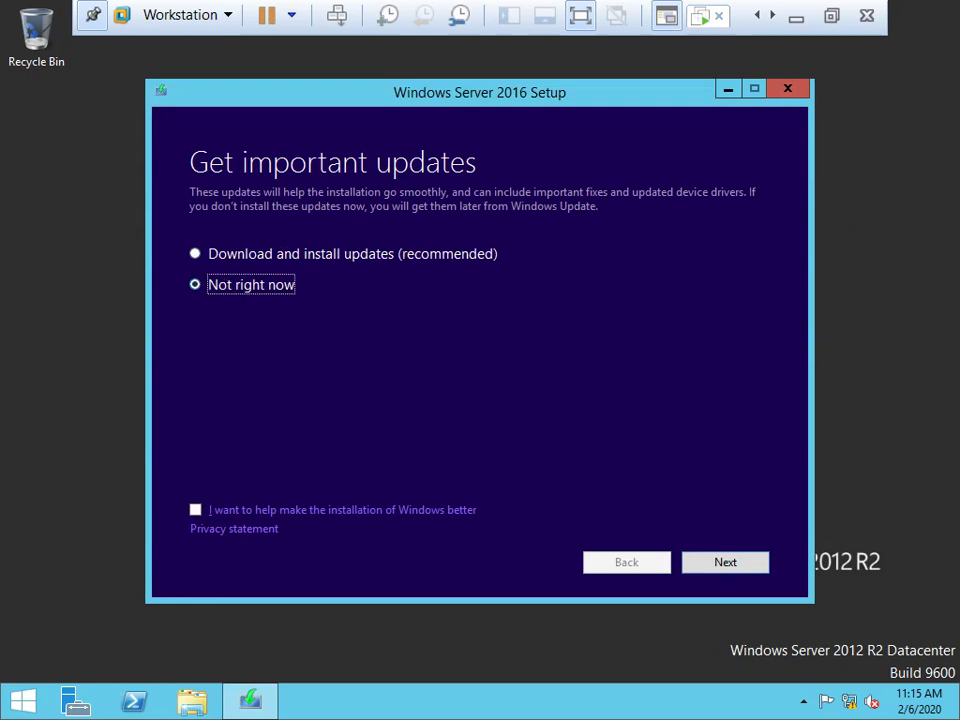
left_click(710, 564)
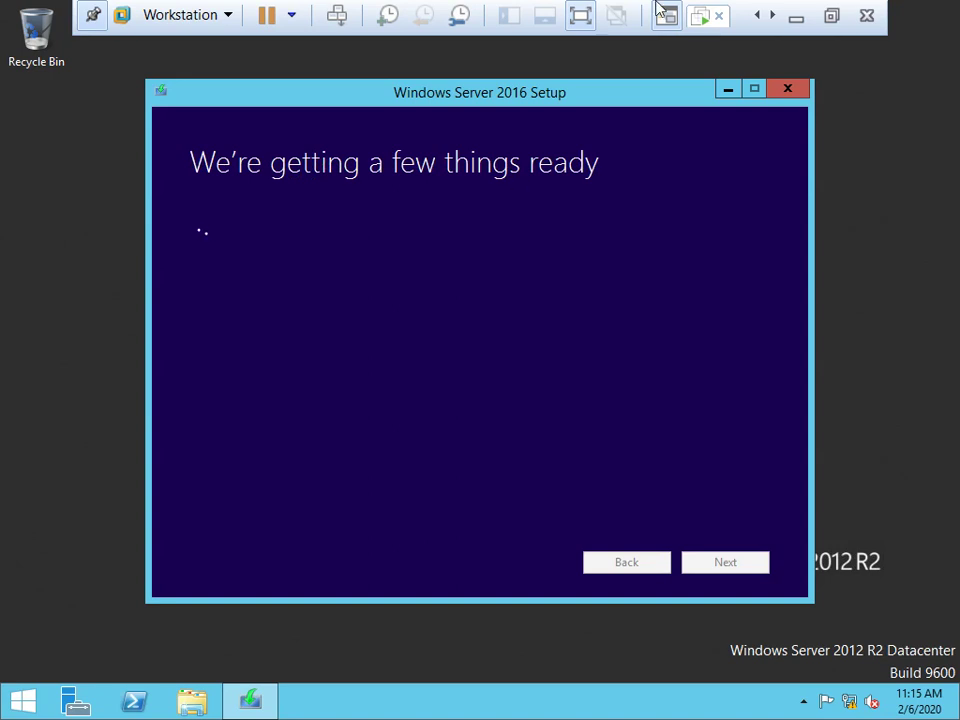
left_click(832, 16)
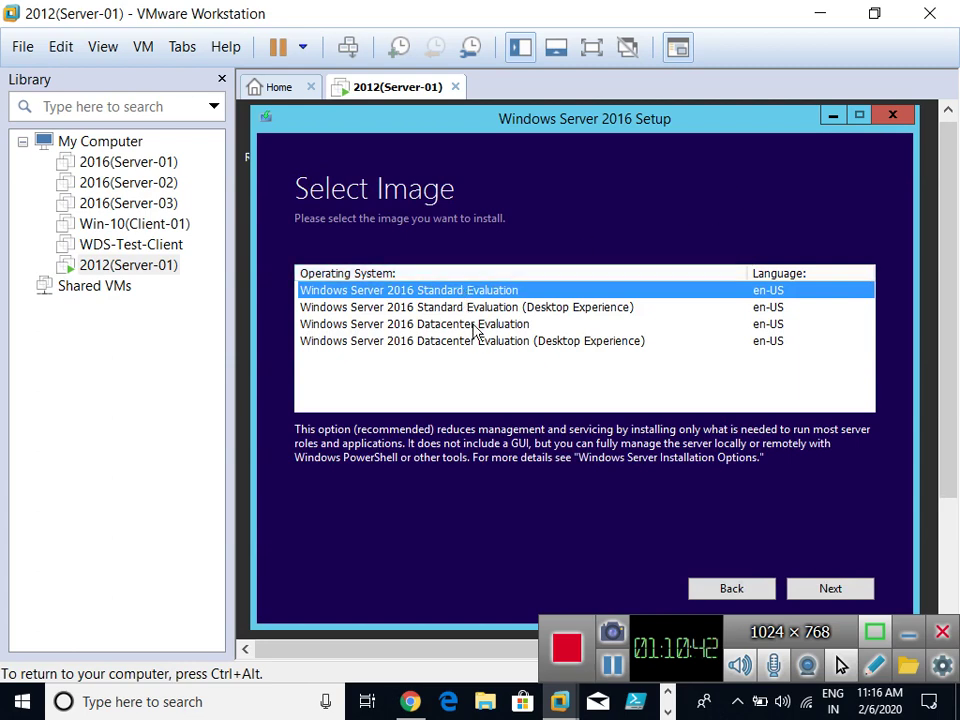
left_click(405, 343)
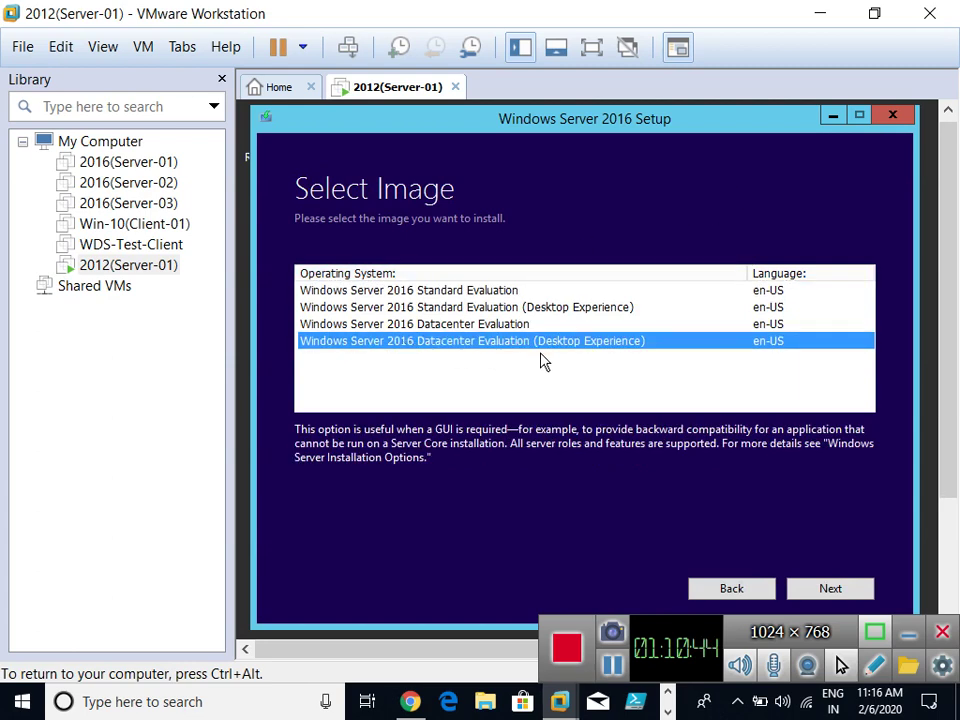
left_click(818, 588)
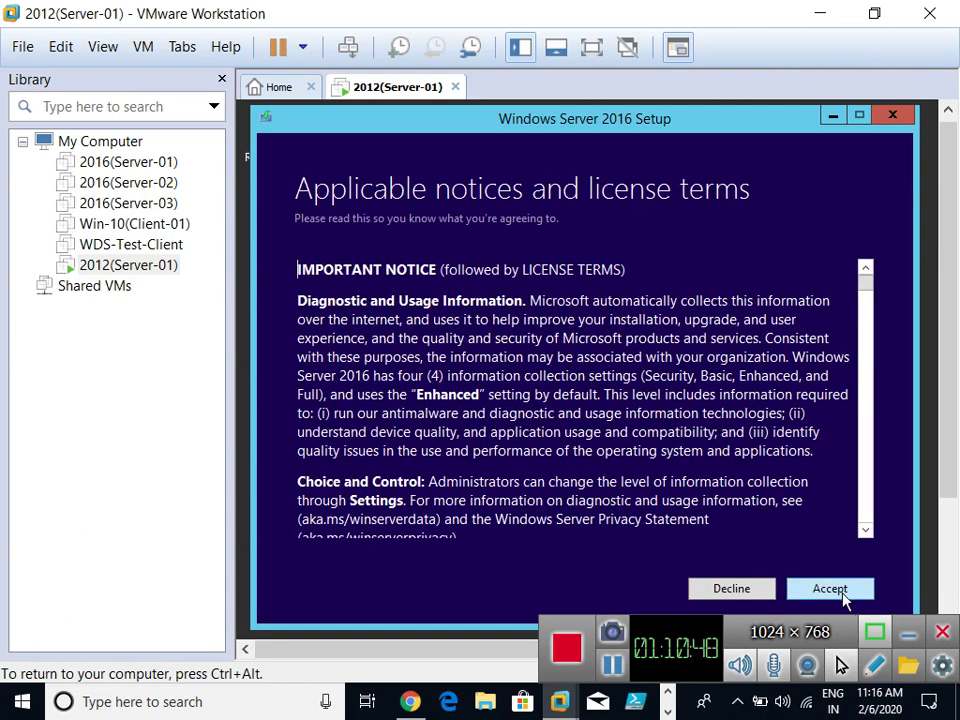
Accept the applicable notices and license terms.
left_click(835, 590)
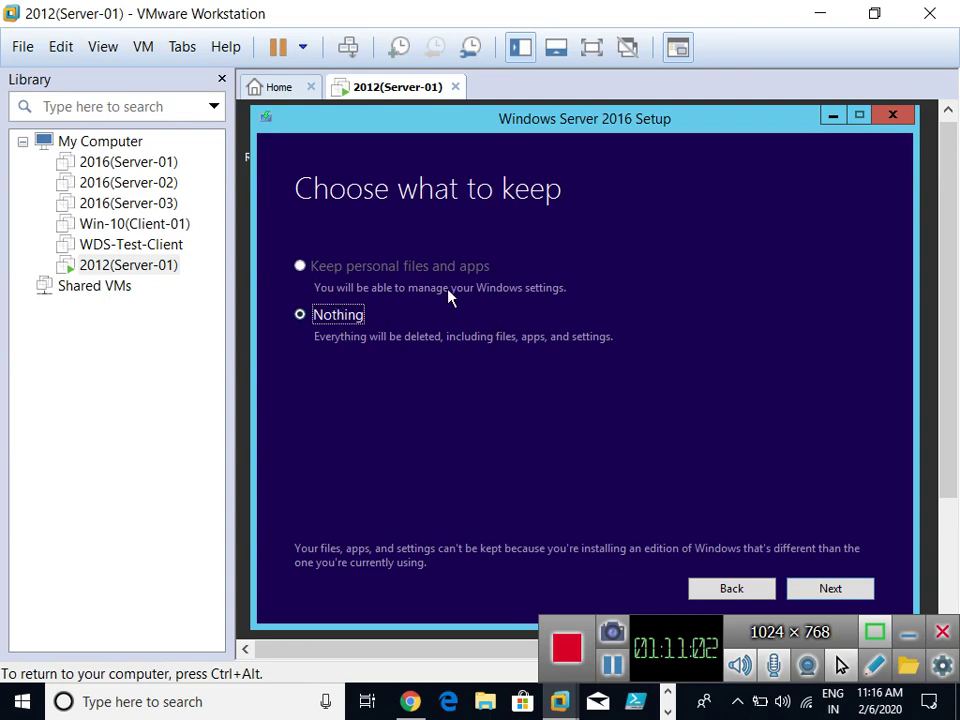
Proceed with 'Nothing' kept and confirm Yes in the warning dialog.
left_click(846, 587)
left_click(747, 518)
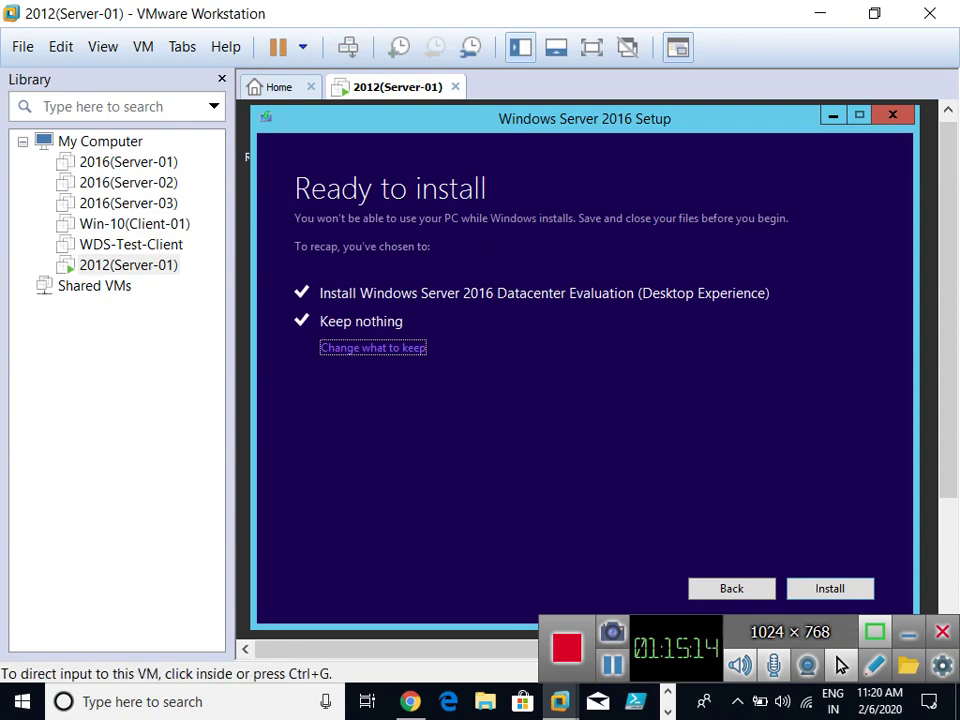
Click Install on the 'Ready to install' page to begin the upgrade.
left_click(813, 591)
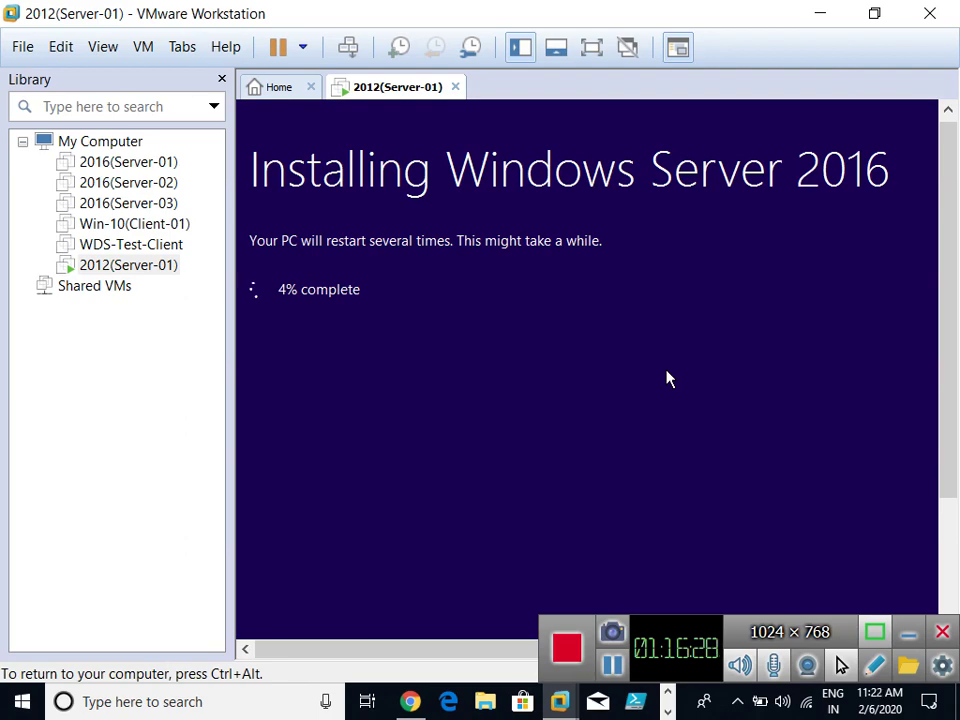
key("ctrl+alt")
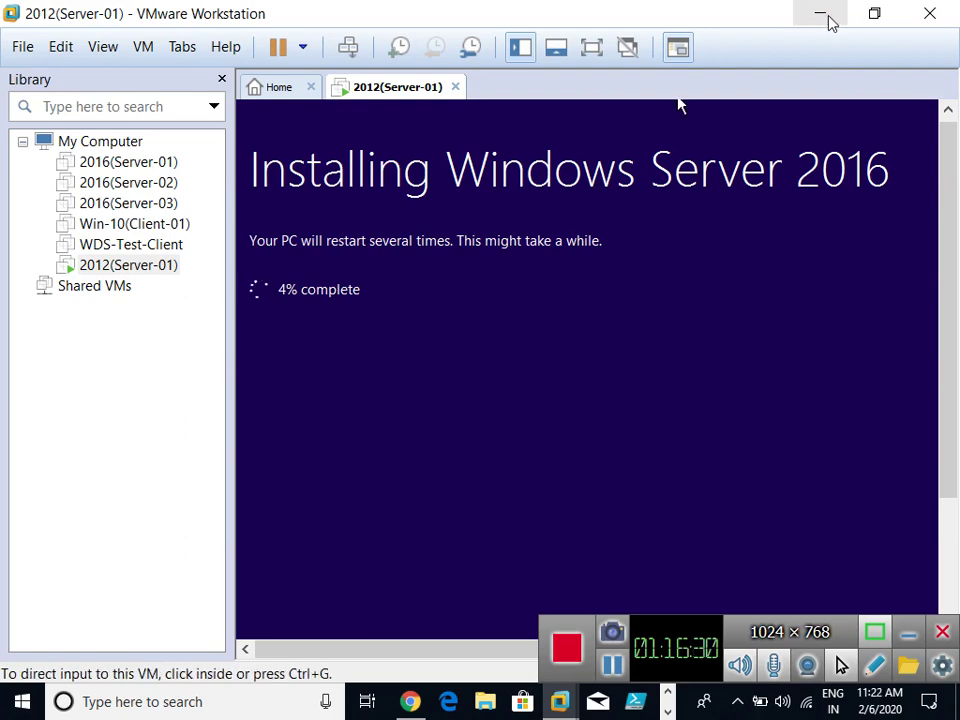
Minimize VMware Workstation and the Notepad topic notes, leaving the host desktop visible.
left_click(828, 18)
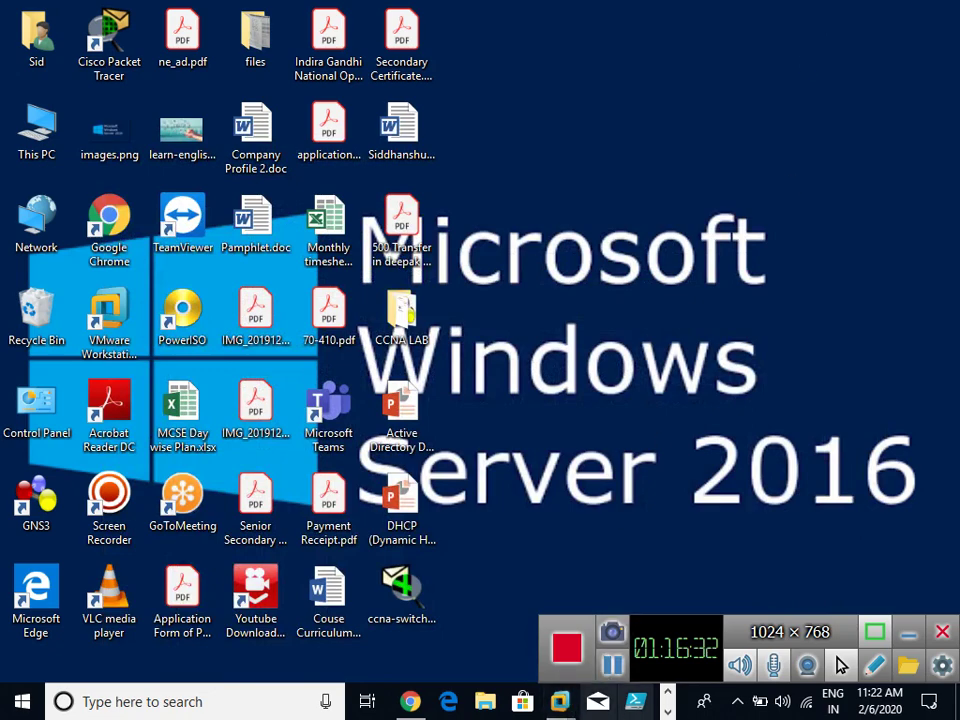
left_click(667, 711)
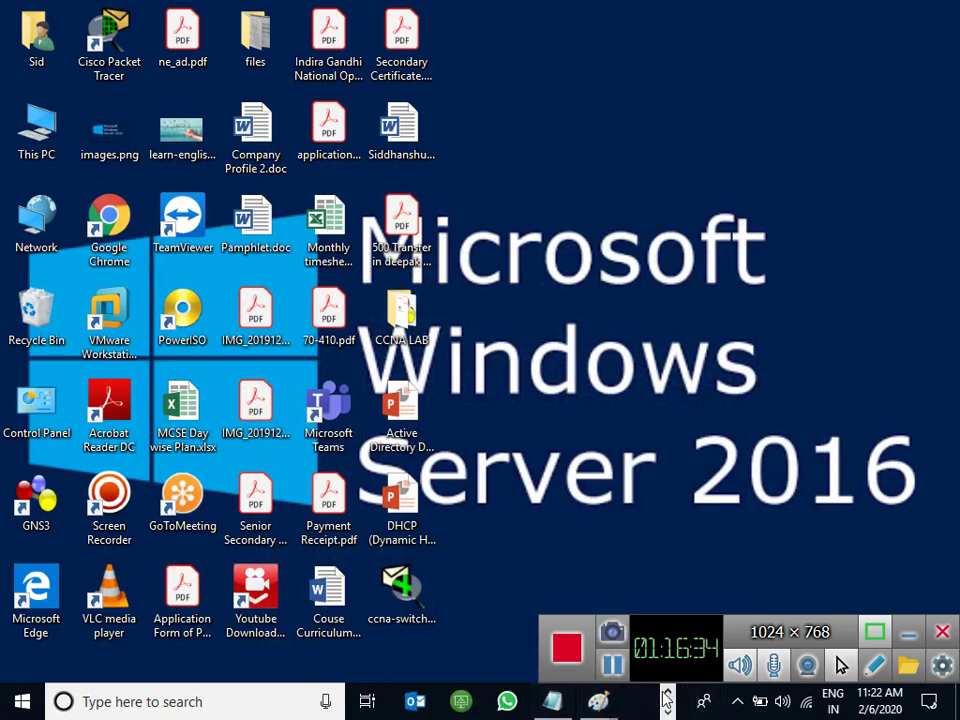
left_click(667, 692)
mouse_move(559, 706)
left_click(598, 574)
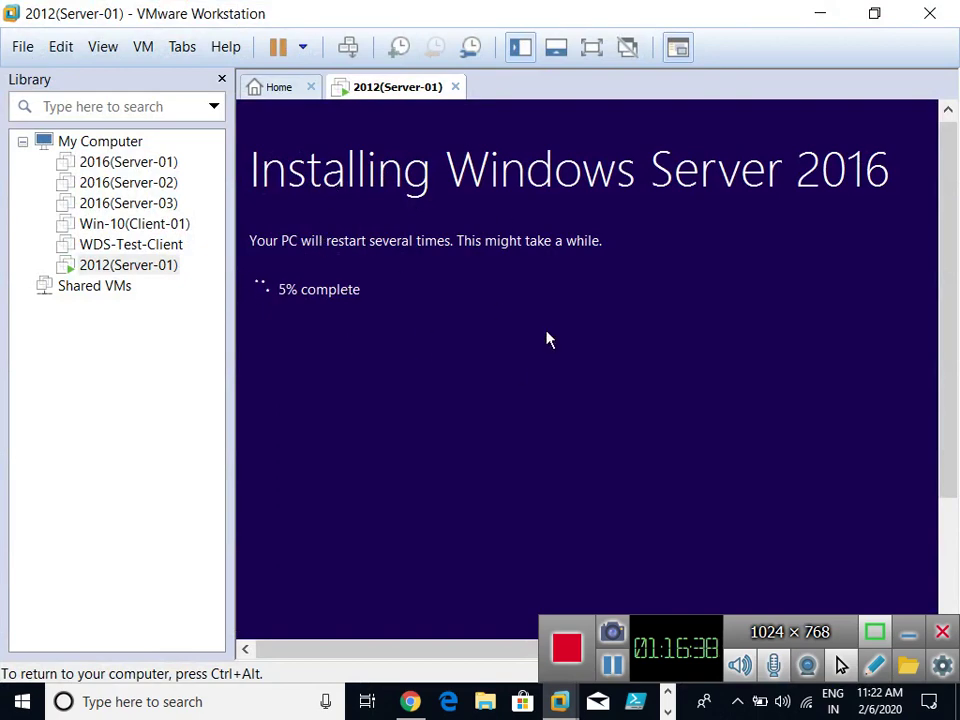
left_click(820, 13)
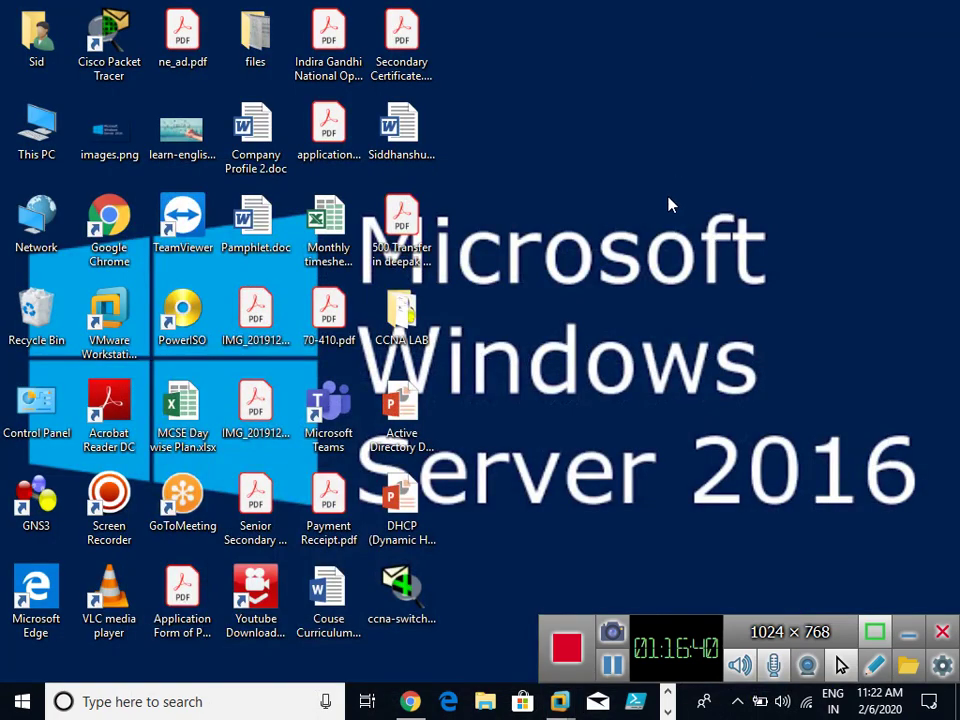
left_click(667, 712)
mouse_move(598, 702)
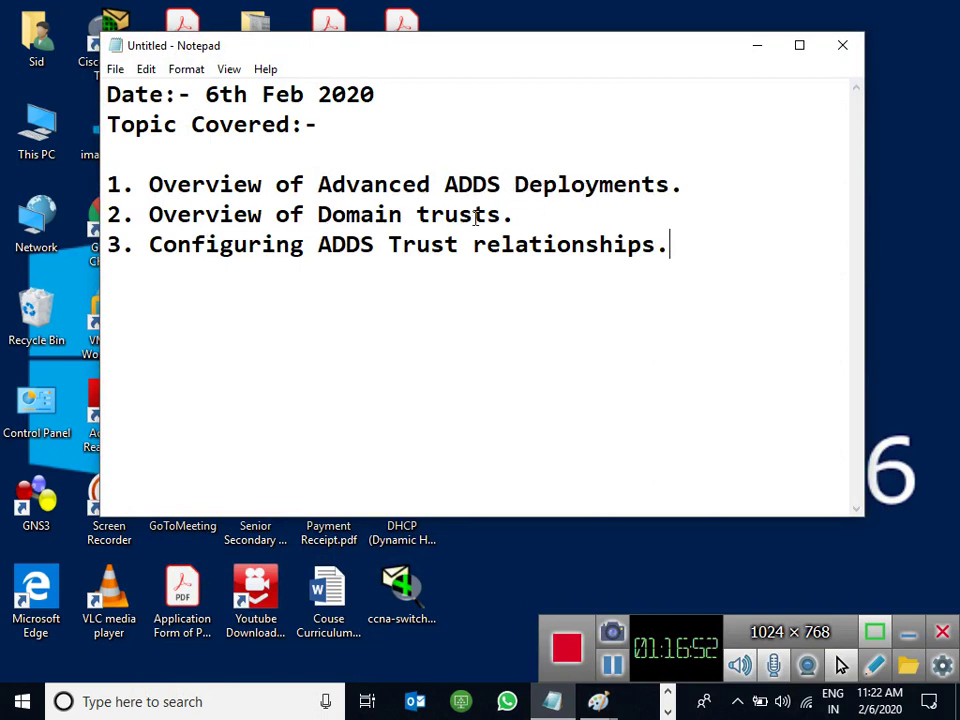
left_click(757, 57)
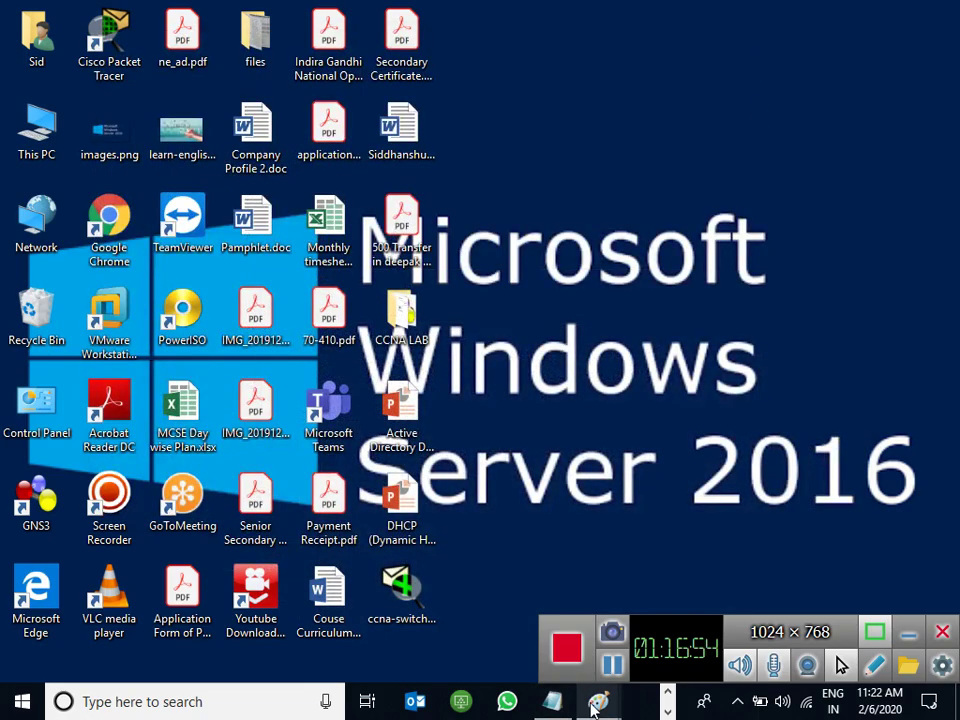
mouse_move(597, 704)
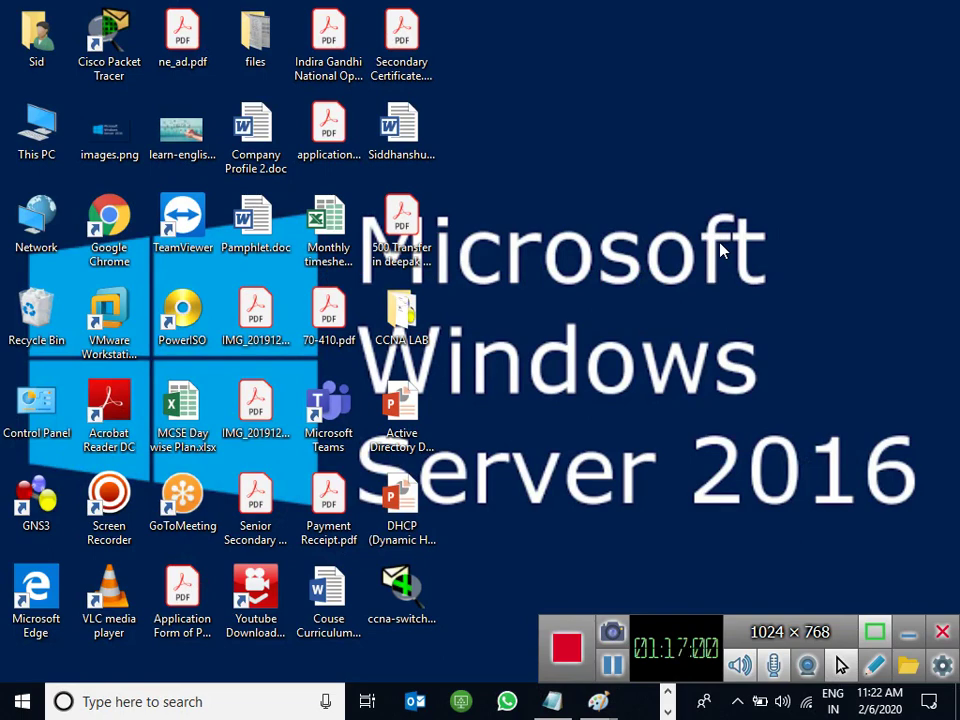
Launch MSPAINT via Win+R, maximize it, and draw a wide text box along the canvas top.
key("super+r")
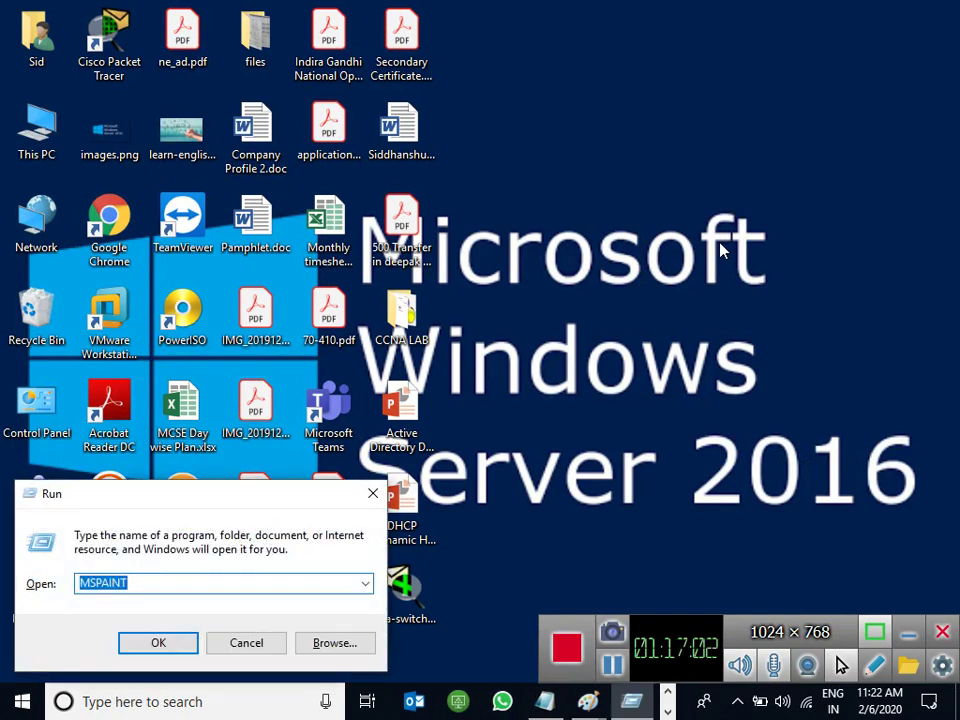
key("Return")
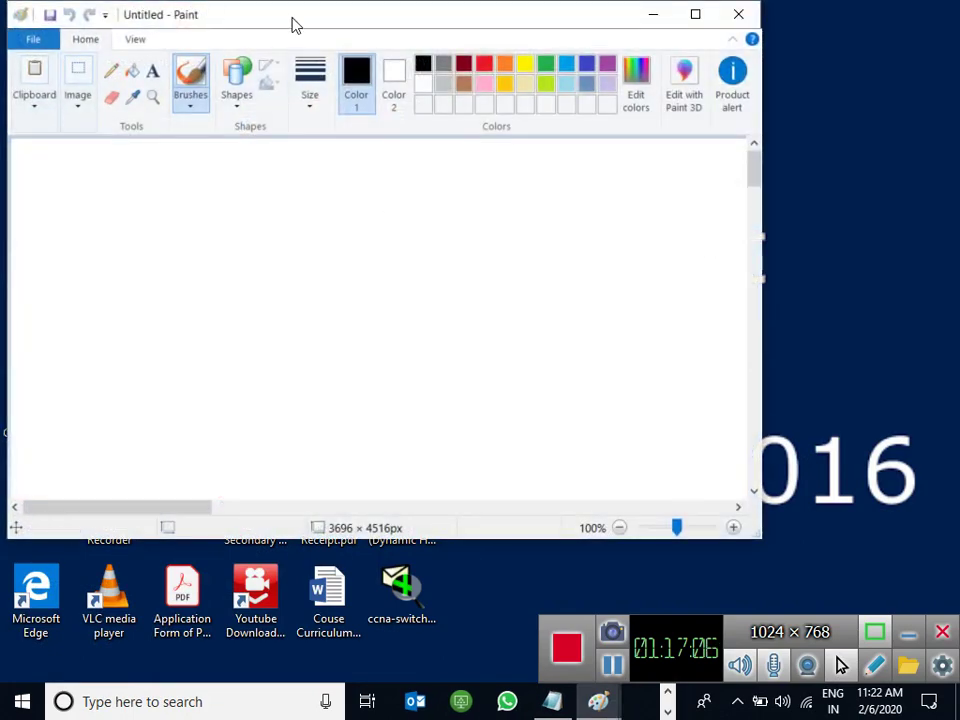
double_click(294, 24)
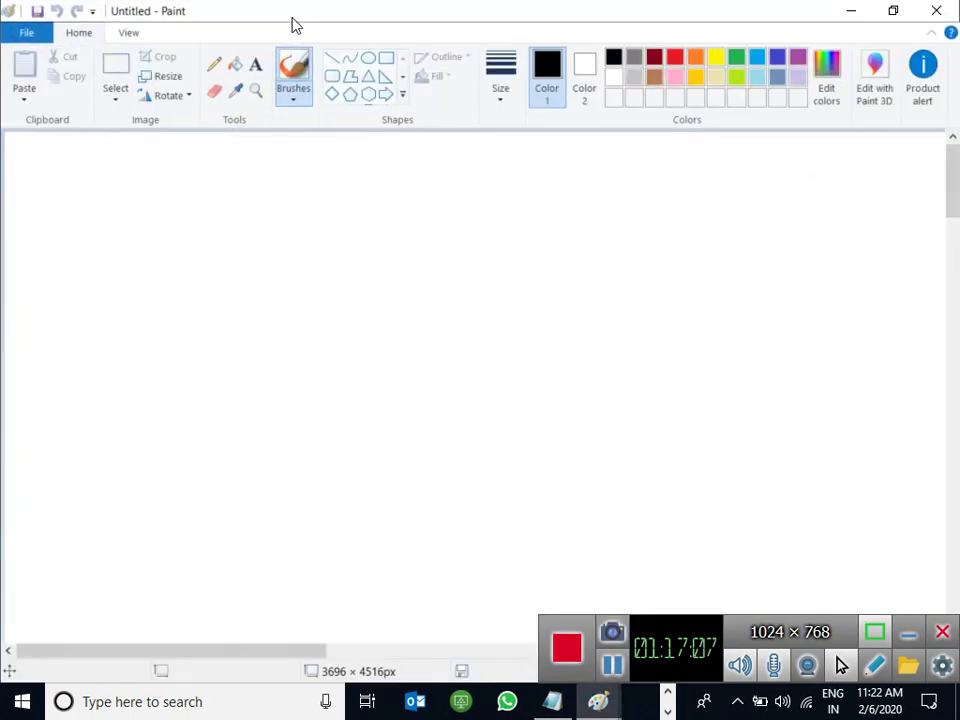
left_click(256, 64)
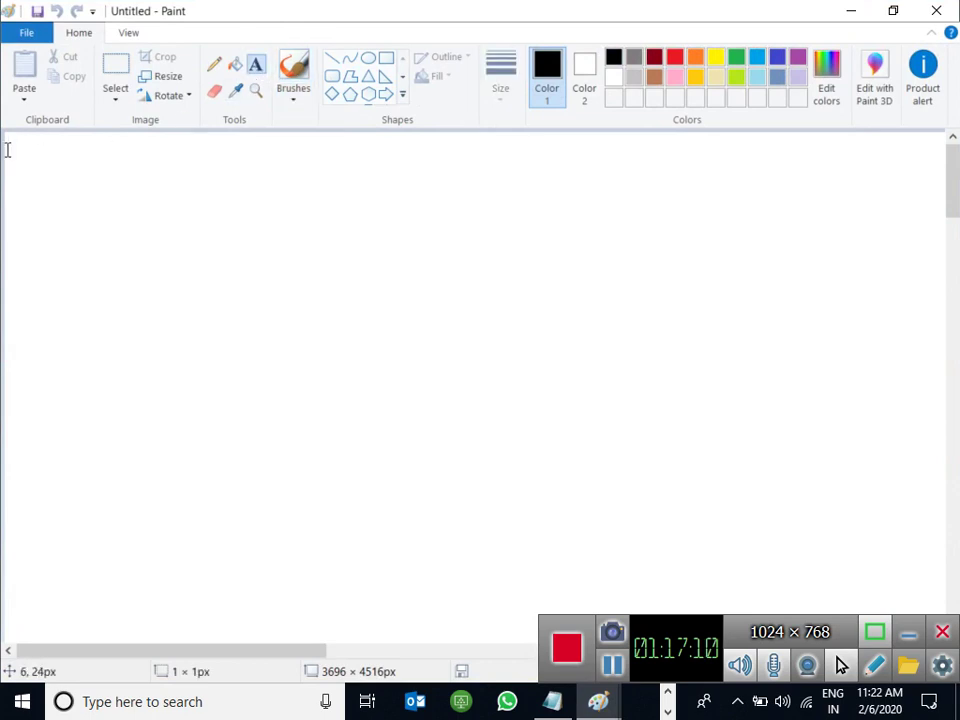
left_click(109, 182)
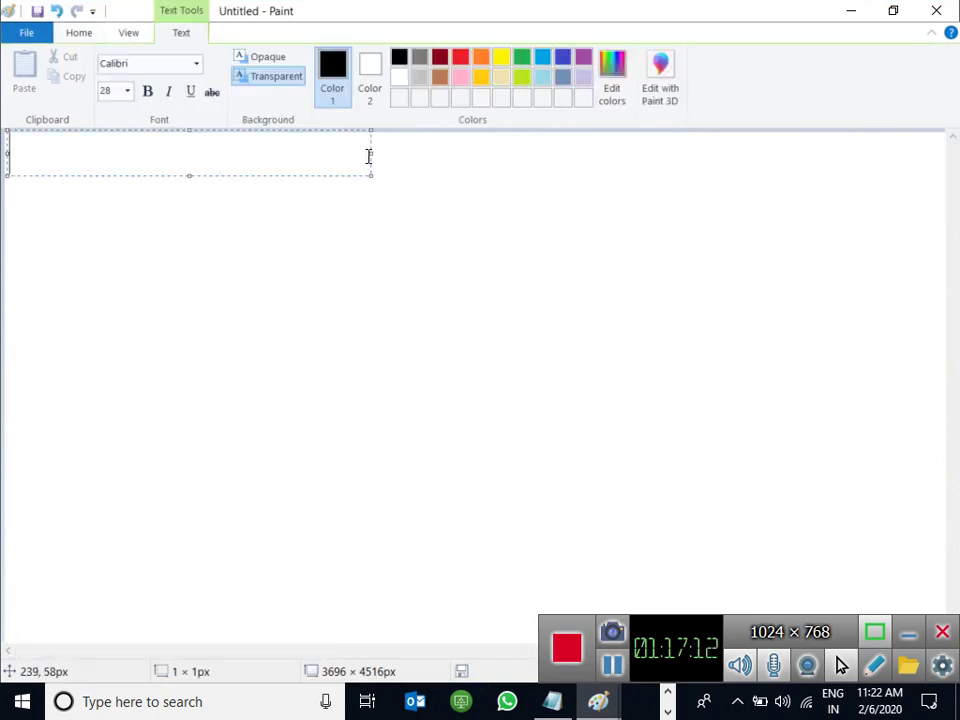
left_click_drag(371, 153, 933, 157)
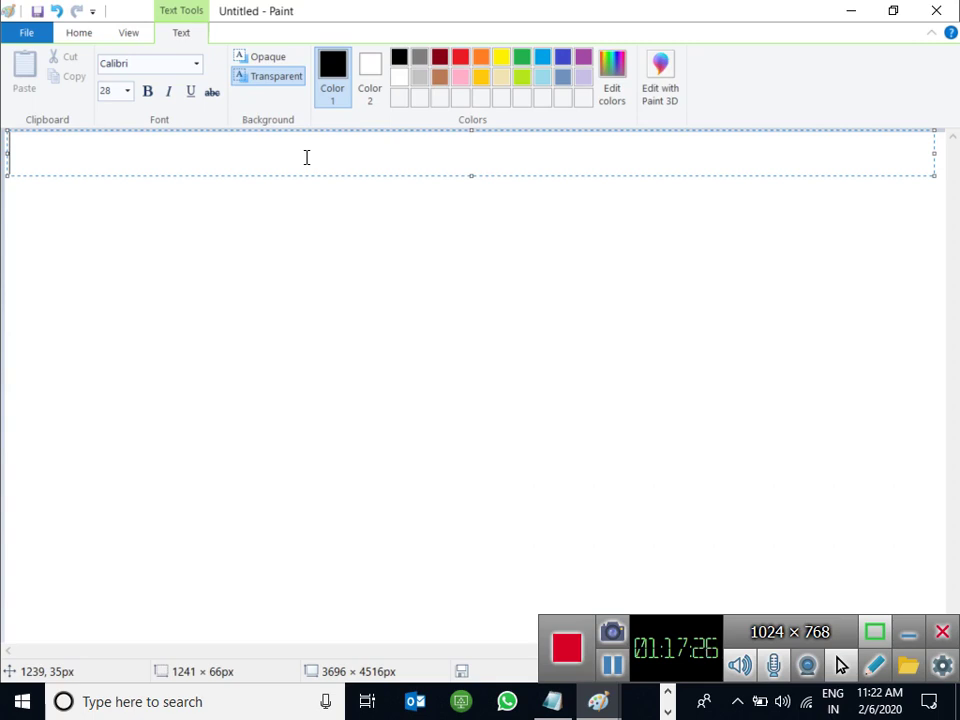
Type the heading 'What is Adds Trusts?' in the text box.
type("What is")
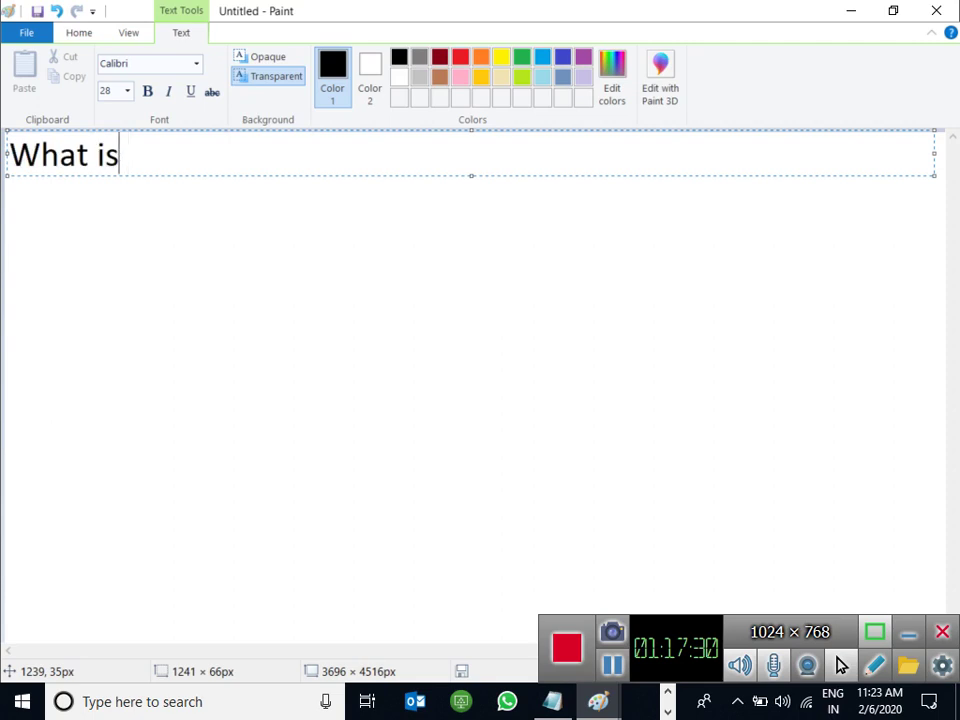
key("BackSpace")
type("s Adds ")
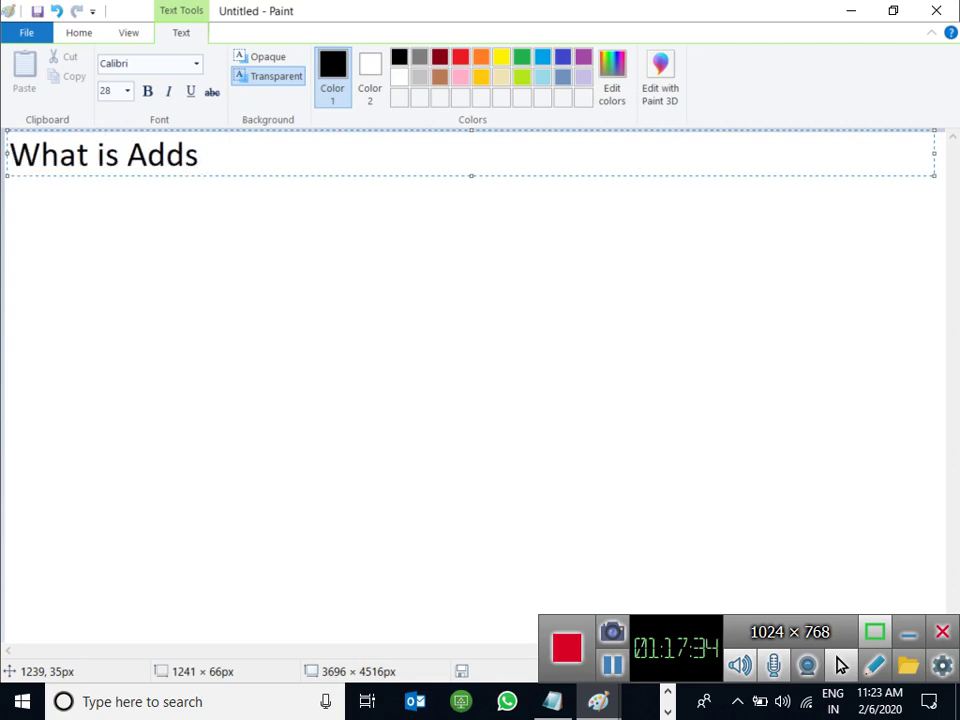
type("Trusts?")
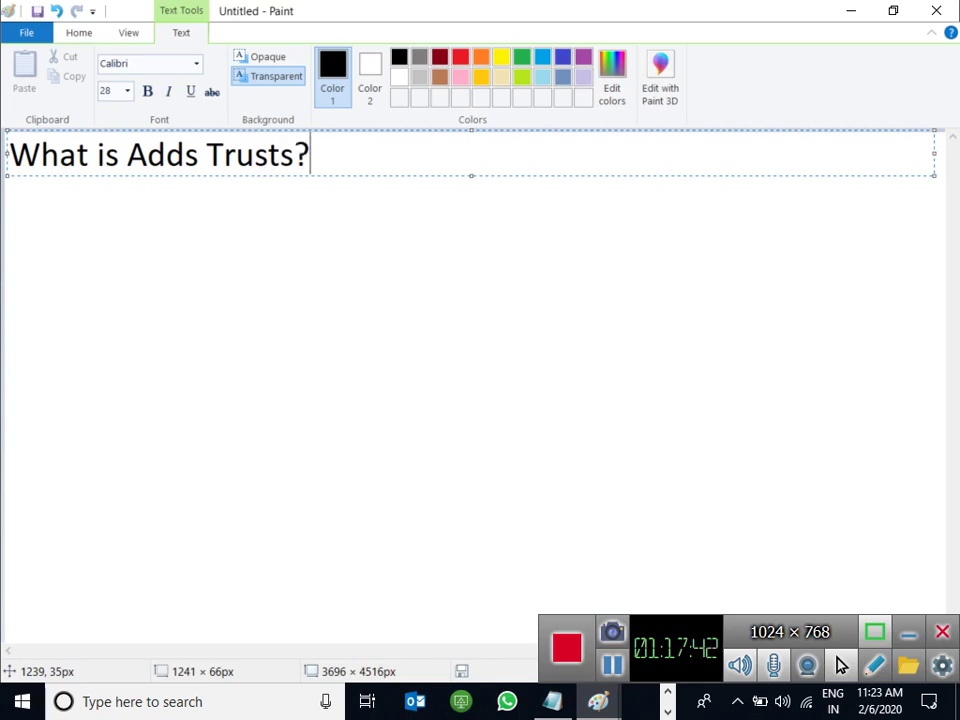
key("Return")
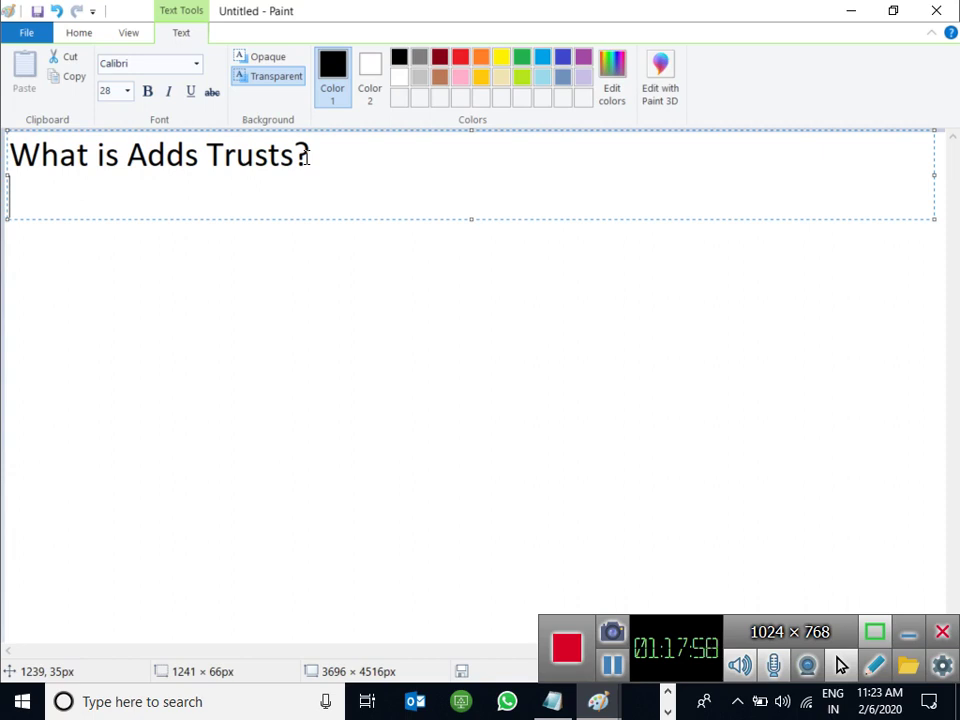
Write the line 'It is used to enable access' below the heading.
key("Return")
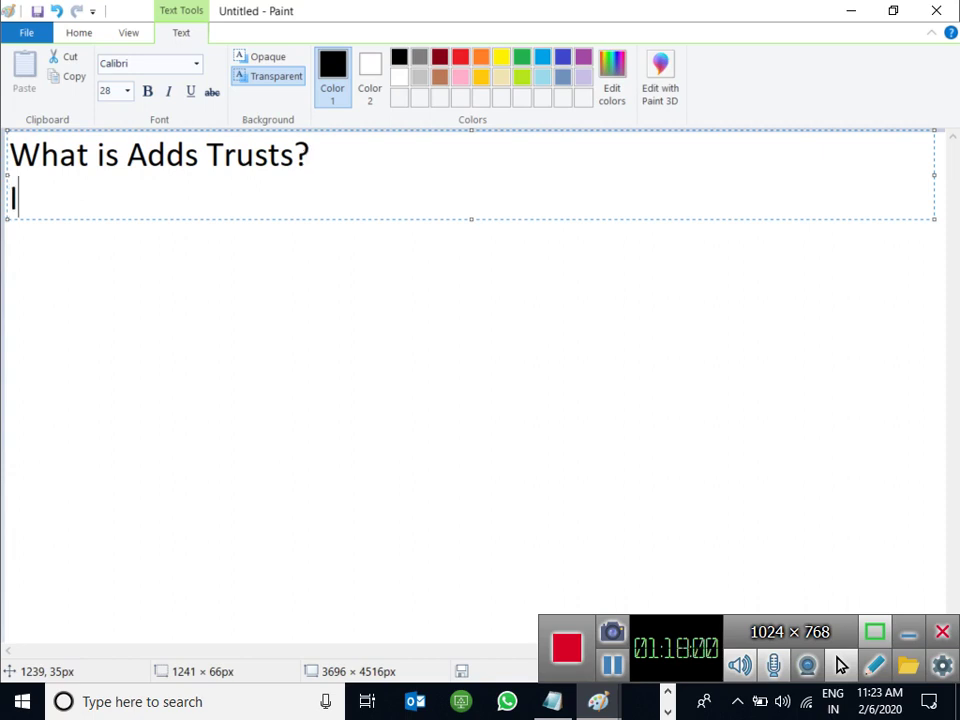
type("It is used ")
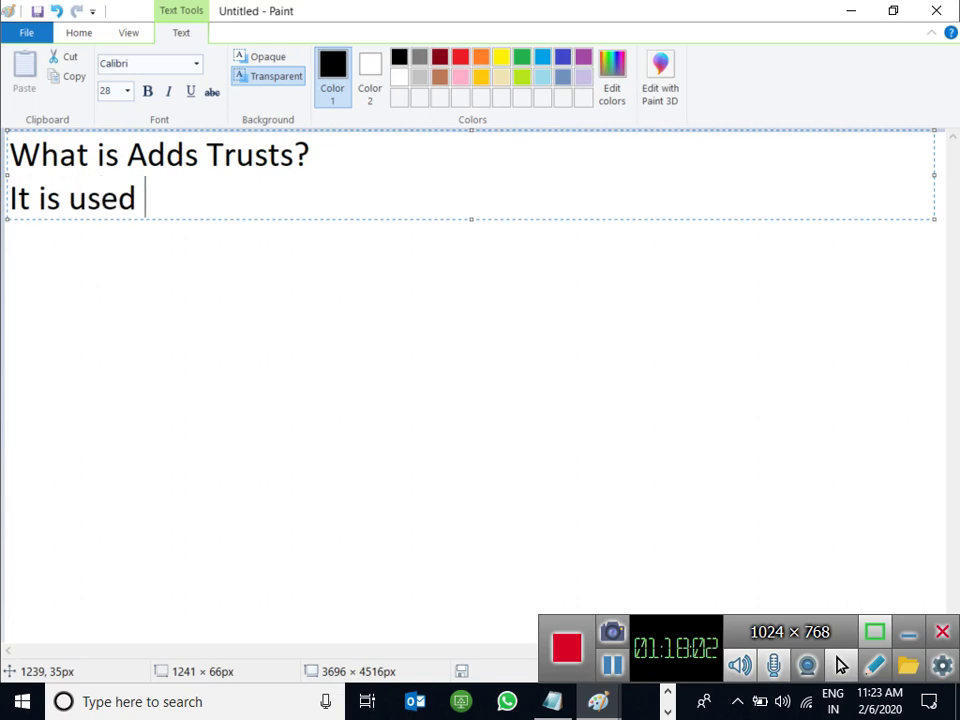
type("to eb")
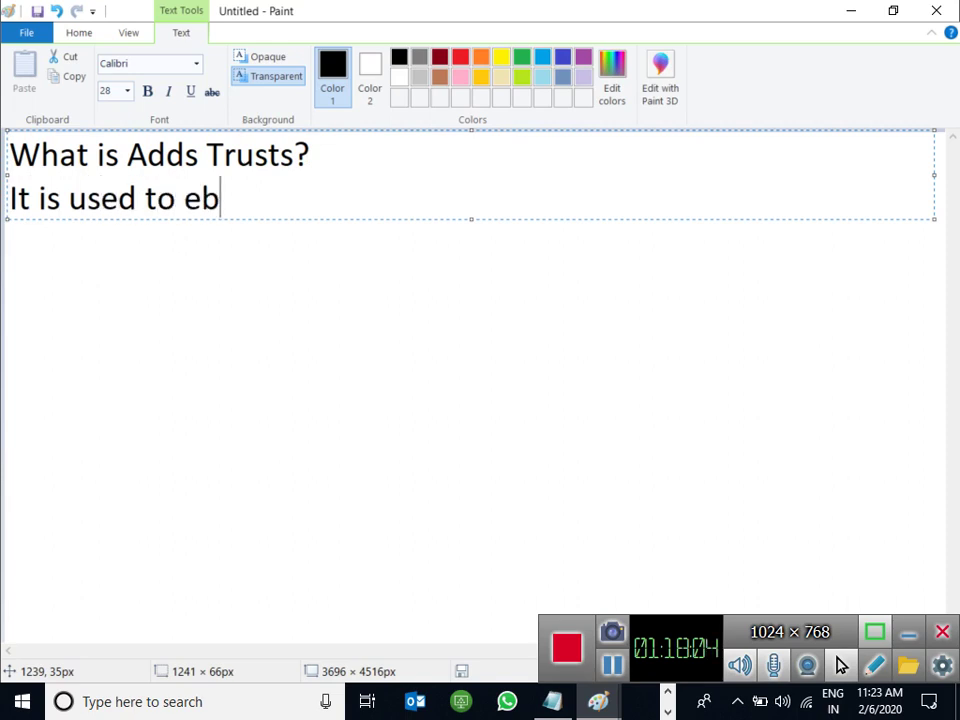
key("BackSpace")
type("nable ")
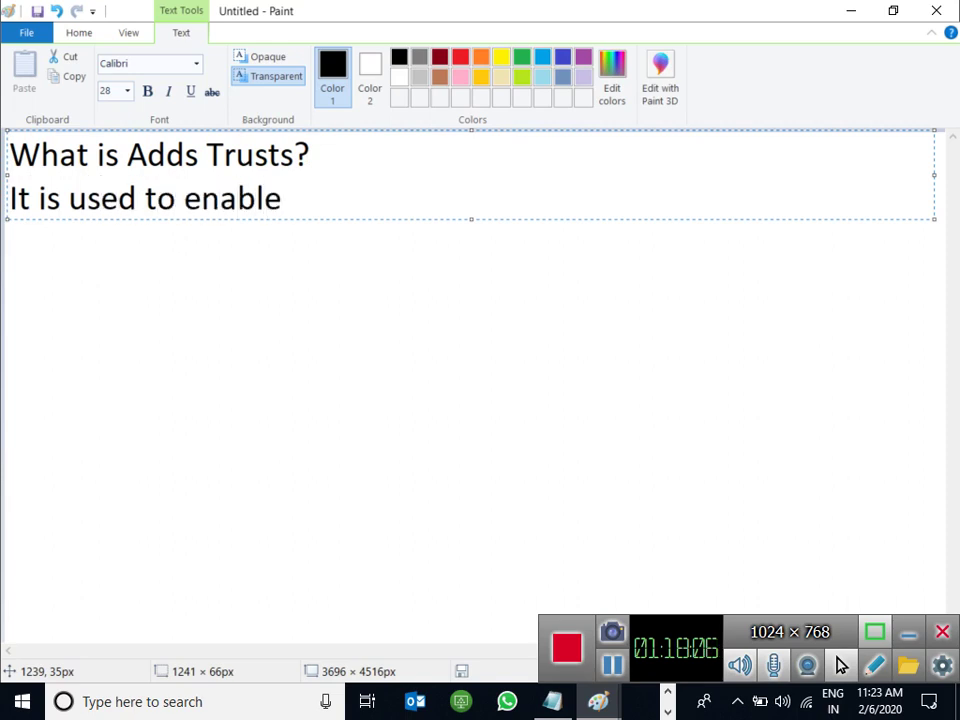
type("access")
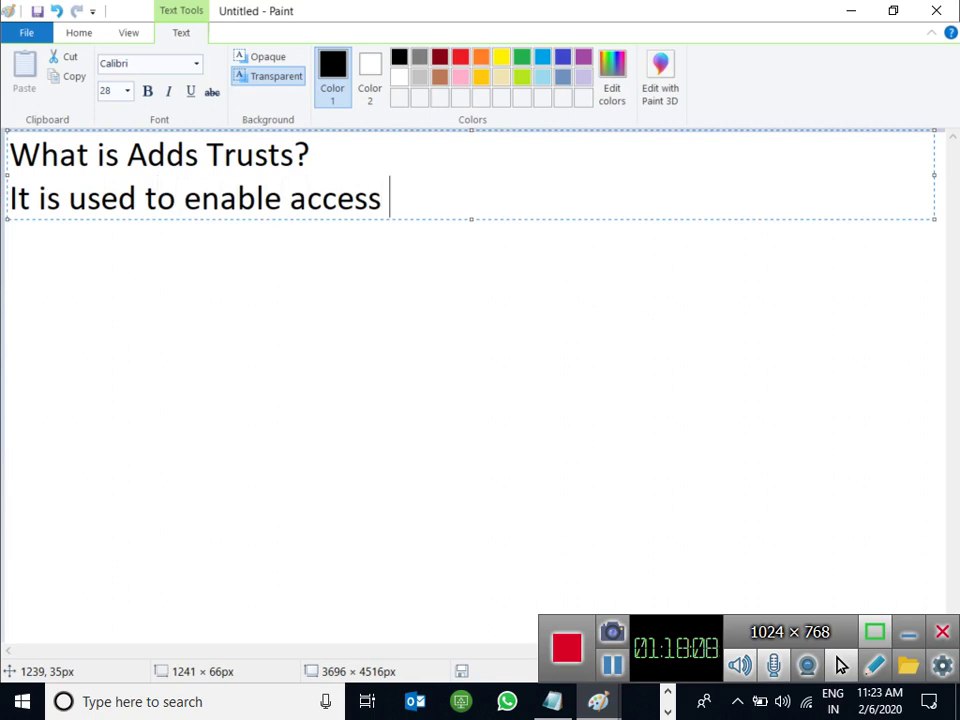